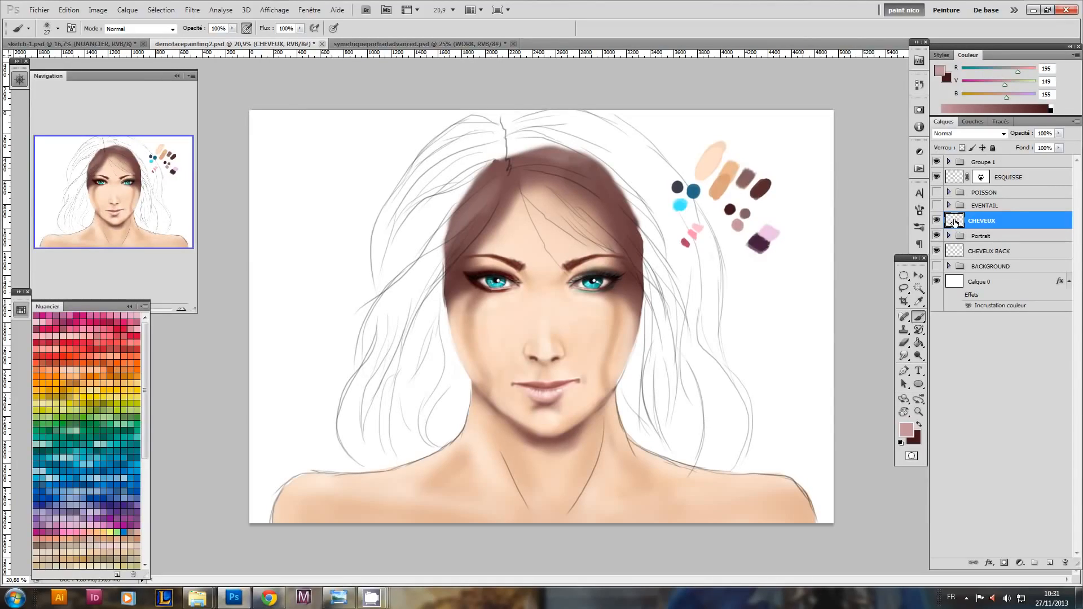
- Examine the CHEVEUX and CHEVEUX BACK layers and the finished portrait in symetriqueportraitadvanced.psd, then return to demofacepainting2.psd
{"action": "left_click", "coordinate": [957, 254]}
{"action": "left_click", "coordinate": [959, 226]}
{"action": "left_click", "coordinate": [955, 252]}
{"action": "left_click", "coordinate": [954, 228]}
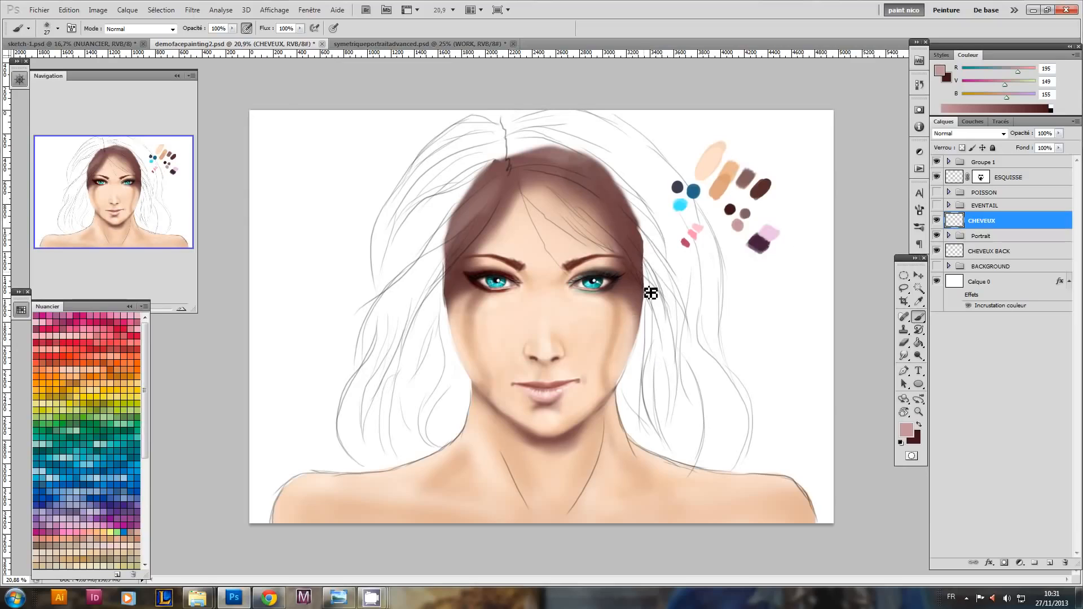
{"action": "left_click", "coordinate": [434, 45]}
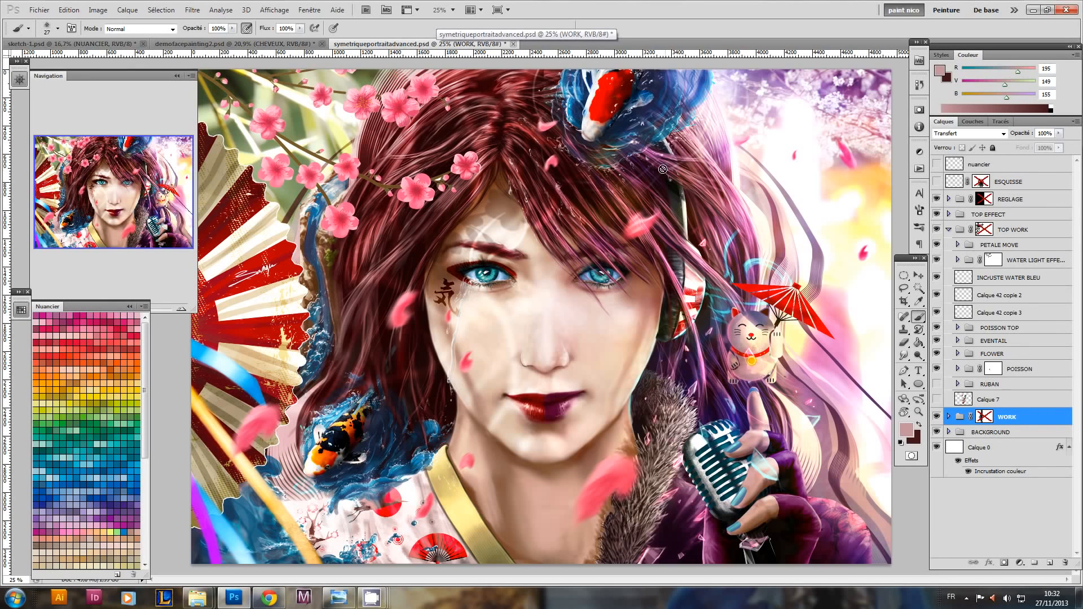
{"action": "left_click", "coordinate": [237, 45]}
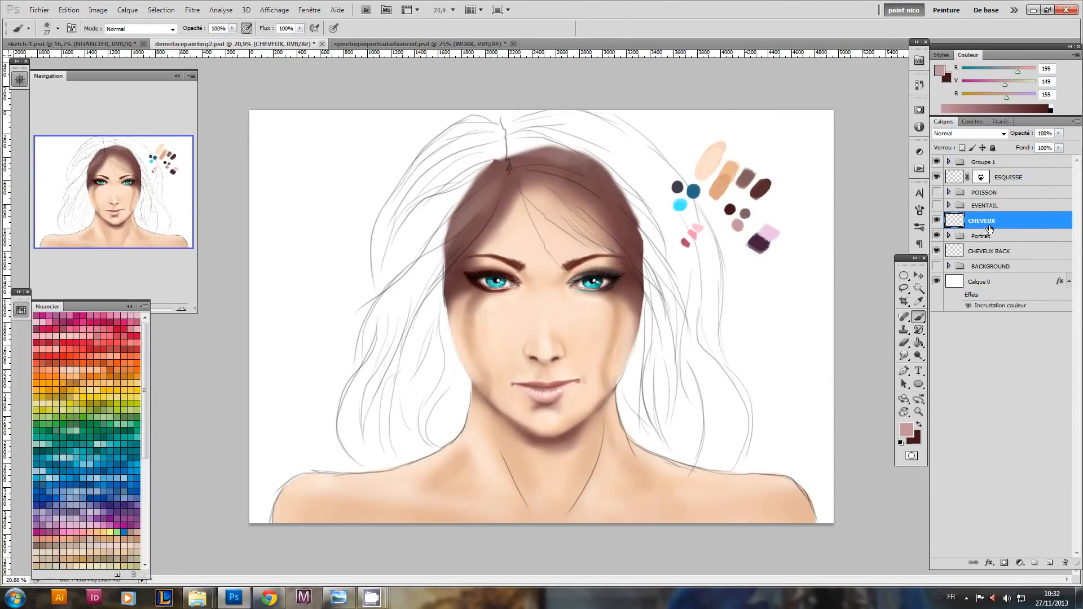
- Sample the dark brown and pink swatches, then block in the left-hand hair mass in dark brown on the CHEVEUX BACK layer
{"action": "left_click", "coordinate": [731, 210], "text": "alt"}
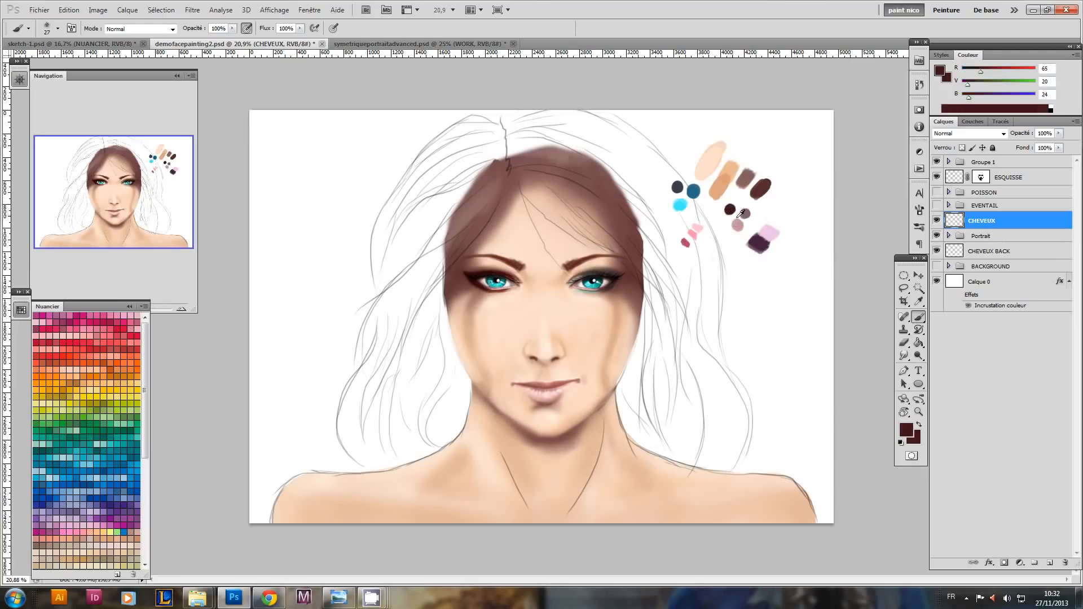
{"action": "left_click", "coordinate": [738, 225], "text": "alt"}
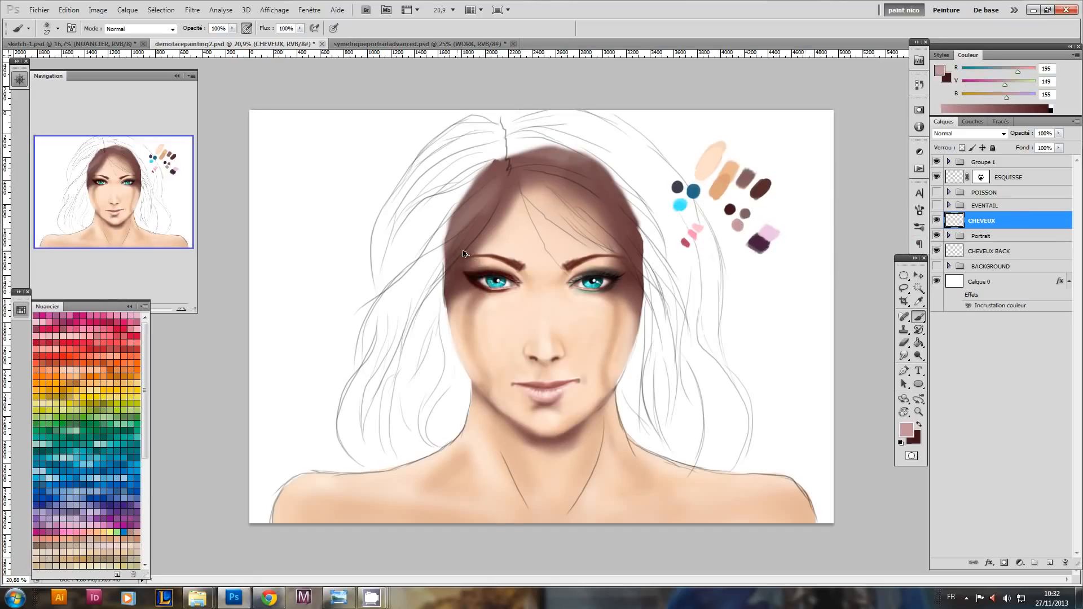
{"action": "left_click", "coordinate": [954, 251]}
{"action": "mouse_move", "coordinate": [486, 144]}
{"action": "left_mouse_down"}
{"action": "mouse_move", "coordinate": [434, 185]}
{"action": "mouse_move", "coordinate": [416, 232]}
{"action": "mouse_move", "coordinate": [444, 164]}
{"action": "mouse_move", "coordinate": [390, 266]}
{"action": "mouse_move", "coordinate": [462, 141]}
{"action": "mouse_move", "coordinate": [394, 247]}
{"action": "left_mouse_up"}
{"action": "key", "text": "x"}
{"action": "mouse_move", "coordinate": [475, 138]}
{"action": "left_mouse_down"}
{"action": "mouse_move", "coordinate": [389, 247]}
{"action": "mouse_move", "coordinate": [458, 145]}
{"action": "mouse_move", "coordinate": [451, 137]}
{"action": "mouse_move", "coordinate": [378, 232]}
{"action": "left_mouse_up"}
{"action": "mouse_move", "coordinate": [445, 160]}
{"action": "left_mouse_down"}
{"action": "mouse_move", "coordinate": [434, 257]}
{"action": "mouse_move", "coordinate": [499, 143]}
{"action": "mouse_move", "coordinate": [446, 314]}
{"action": "mouse_move", "coordinate": [448, 209]}
{"action": "mouse_move", "coordinate": [447, 413]}
{"action": "mouse_move", "coordinate": [454, 355]}
{"action": "mouse_move", "coordinate": [405, 460]}
{"action": "left_mouse_up"}
{"action": "left_click_drag", "start_coordinate": [458, 365], "coordinate": [425, 445]}
{"action": "left_click_drag", "start_coordinate": [467, 136], "coordinate": [390, 259]}
{"action": "mouse_move", "coordinate": [438, 151]}
{"action": "left_mouse_down"}
{"action": "mouse_move", "coordinate": [392, 280]}
{"action": "mouse_move", "coordinate": [398, 345]}
{"action": "mouse_move", "coordinate": [390, 370]}
{"action": "mouse_move", "coordinate": [367, 379]}
{"action": "mouse_move", "coordinate": [382, 452]}
{"action": "mouse_move", "coordinate": [372, 361]}
{"action": "mouse_move", "coordinate": [420, 378]}
{"action": "mouse_move", "coordinate": [420, 268]}
{"action": "mouse_move", "coordinate": [427, 395]}
{"action": "mouse_move", "coordinate": [406, 440]}
{"action": "mouse_move", "coordinate": [387, 364]}
{"action": "mouse_move", "coordinate": [420, 322]}
{"action": "mouse_move", "coordinate": [408, 449]}
{"action": "mouse_move", "coordinate": [395, 367]}
{"action": "mouse_move", "coordinate": [412, 293]}
{"action": "mouse_move", "coordinate": [460, 416]}
{"action": "mouse_move", "coordinate": [459, 395]}
{"action": "mouse_move", "coordinate": [452, 429]}
{"action": "mouse_move", "coordinate": [443, 395]}
{"action": "mouse_move", "coordinate": [403, 493]}
{"action": "left_mouse_up"}
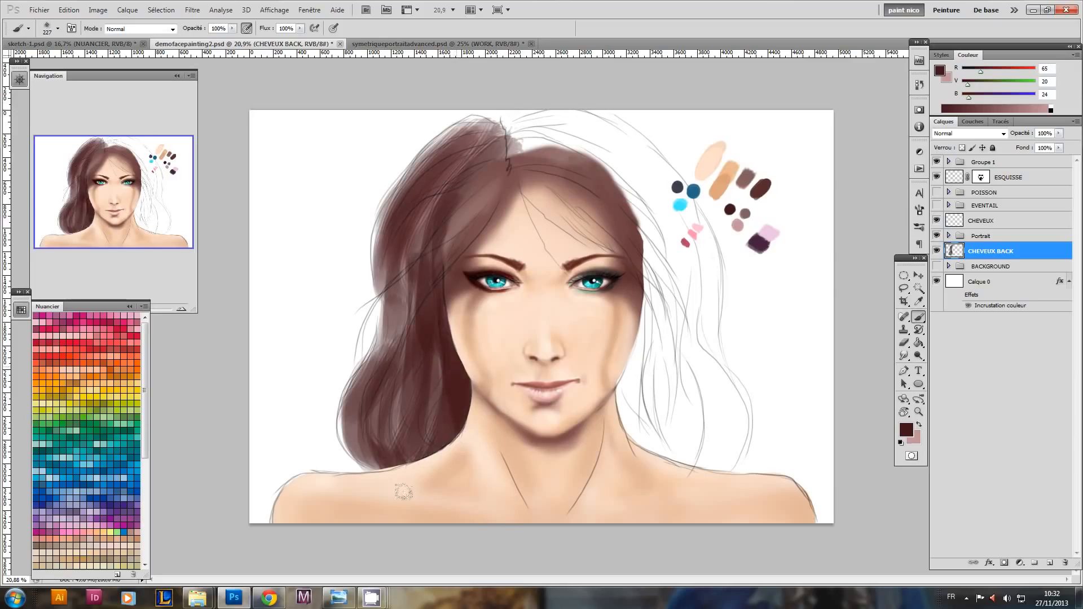
- Block in the top of the head and the right-hand hair mass in dark brown with the 227 px brush
{"action": "mouse_move", "coordinate": [469, 190]}
{"action": "left_mouse_down"}
{"action": "mouse_move", "coordinate": [435, 215]}
{"action": "mouse_move", "coordinate": [493, 115]}
{"action": "mouse_move", "coordinate": [416, 188]}
{"action": "mouse_move", "coordinate": [419, 175]}
{"action": "mouse_move", "coordinate": [434, 173]}
{"action": "mouse_move", "coordinate": [409, 183]}
{"action": "mouse_move", "coordinate": [445, 140]}
{"action": "mouse_move", "coordinate": [511, 109]}
{"action": "mouse_move", "coordinate": [434, 144]}
{"action": "mouse_move", "coordinate": [427, 175]}
{"action": "mouse_move", "coordinate": [468, 141]}
{"action": "mouse_move", "coordinate": [582, 143]}
{"action": "mouse_move", "coordinate": [568, 135]}
{"action": "mouse_move", "coordinate": [452, 173]}
{"action": "mouse_move", "coordinate": [595, 157]}
{"action": "mouse_move", "coordinate": [644, 212]}
{"action": "mouse_move", "coordinate": [543, 131]}
{"action": "mouse_move", "coordinate": [503, 133]}
{"action": "mouse_move", "coordinate": [573, 120]}
{"action": "mouse_move", "coordinate": [701, 264]}
{"action": "mouse_move", "coordinate": [648, 367]}
{"action": "mouse_move", "coordinate": [641, 286]}
{"action": "mouse_move", "coordinate": [586, 171]}
{"action": "mouse_move", "coordinate": [654, 319]}
{"action": "mouse_move", "coordinate": [627, 235]}
{"action": "mouse_move", "coordinate": [667, 437]}
{"action": "mouse_move", "coordinate": [627, 287]}
{"action": "mouse_move", "coordinate": [653, 451]}
{"action": "mouse_move", "coordinate": [623, 323]}
{"action": "mouse_move", "coordinate": [653, 447]}
{"action": "mouse_move", "coordinate": [618, 345]}
{"action": "mouse_move", "coordinate": [650, 453]}
{"action": "mouse_move", "coordinate": [640, 277]}
{"action": "mouse_move", "coordinate": [653, 497]}
{"action": "mouse_move", "coordinate": [642, 333]}
{"action": "mouse_move", "coordinate": [670, 467]}
{"action": "mouse_move", "coordinate": [648, 310]}
{"action": "mouse_move", "coordinate": [650, 403]}
{"action": "mouse_move", "coordinate": [678, 451]}
{"action": "mouse_move", "coordinate": [651, 319]}
{"action": "mouse_move", "coordinate": [691, 463]}
{"action": "left_mouse_up"}
{"action": "mouse_move", "coordinate": [576, 122]}
{"action": "left_mouse_down"}
{"action": "mouse_move", "coordinate": [690, 258]}
{"action": "mouse_move", "coordinate": [673, 208]}
{"action": "mouse_move", "coordinate": [706, 288]}
{"action": "mouse_move", "coordinate": [706, 320]}
{"action": "mouse_move", "coordinate": [631, 180]}
{"action": "mouse_move", "coordinate": [578, 125]}
{"action": "mouse_move", "coordinate": [661, 190]}
{"action": "mouse_move", "coordinate": [682, 372]}
{"action": "mouse_move", "coordinate": [655, 232]}
{"action": "mouse_move", "coordinate": [688, 422]}
{"action": "mouse_move", "coordinate": [706, 400]}
{"action": "mouse_move", "coordinate": [695, 332]}
{"action": "mouse_move", "coordinate": [725, 434]}
{"action": "left_mouse_up"}
{"action": "mouse_move", "coordinate": [722, 373]}
{"action": "left_mouse_down"}
{"action": "mouse_move", "coordinate": [710, 368]}
{"action": "mouse_move", "coordinate": [708, 474]}
{"action": "mouse_move", "coordinate": [719, 415]}
{"action": "mouse_move", "coordinate": [703, 362]}
{"action": "mouse_move", "coordinate": [690, 475]}
{"action": "mouse_move", "coordinate": [695, 382]}
{"action": "mouse_move", "coordinate": [644, 481]}
{"action": "mouse_move", "coordinate": [679, 395]}
{"action": "mouse_move", "coordinate": [659, 465]}
{"action": "mouse_move", "coordinate": [625, 351]}
{"action": "mouse_move", "coordinate": [635, 404]}
{"action": "mouse_move", "coordinate": [623, 302]}
{"action": "mouse_move", "coordinate": [630, 246]}
{"action": "mouse_move", "coordinate": [619, 390]}
{"action": "left_mouse_up"}
{"action": "mouse_move", "coordinate": [447, 370]}
{"action": "left_mouse_down"}
{"action": "mouse_move", "coordinate": [439, 229]}
{"action": "mouse_move", "coordinate": [544, 173]}
{"action": "mouse_move", "coordinate": [539, 152]}
{"action": "mouse_move", "coordinate": [470, 184]}
{"action": "mouse_move", "coordinate": [478, 158]}
{"action": "mouse_move", "coordinate": [605, 149]}
{"action": "mouse_move", "coordinate": [581, 119]}
{"action": "mouse_move", "coordinate": [485, 148]}
{"action": "mouse_move", "coordinate": [525, 113]}
{"action": "mouse_move", "coordinate": [601, 136]}
{"action": "mouse_move", "coordinate": [671, 246]}
{"action": "mouse_move", "coordinate": [653, 336]}
{"action": "mouse_move", "coordinate": [661, 227]}
{"action": "mouse_move", "coordinate": [665, 418]}
{"action": "mouse_move", "coordinate": [671, 347]}
{"action": "mouse_move", "coordinate": [664, 391]}
{"action": "left_mouse_up"}
{"action": "left_click_drag", "start_coordinate": [667, 207], "coordinate": [665, 207]}
- On the CHEVEUX layer, paint alternating pink and dark brown locks left of the parting with a 54 px brush
{"action": "left_click", "coordinate": [994, 226]}
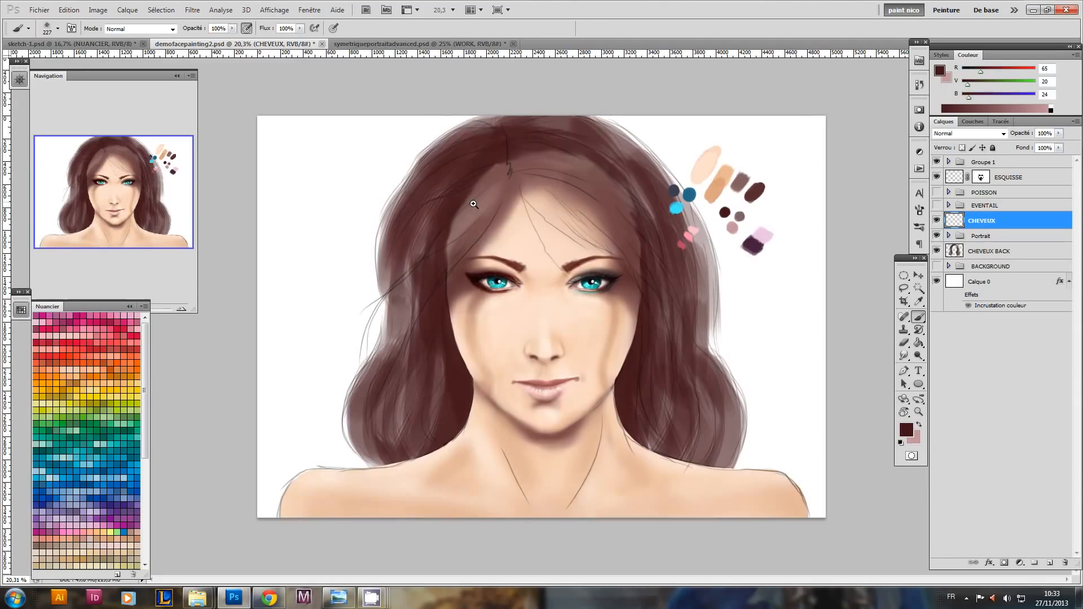
{"action": "left_click_drag", "start_coordinate": [473, 204], "coordinate": [562, 167]}
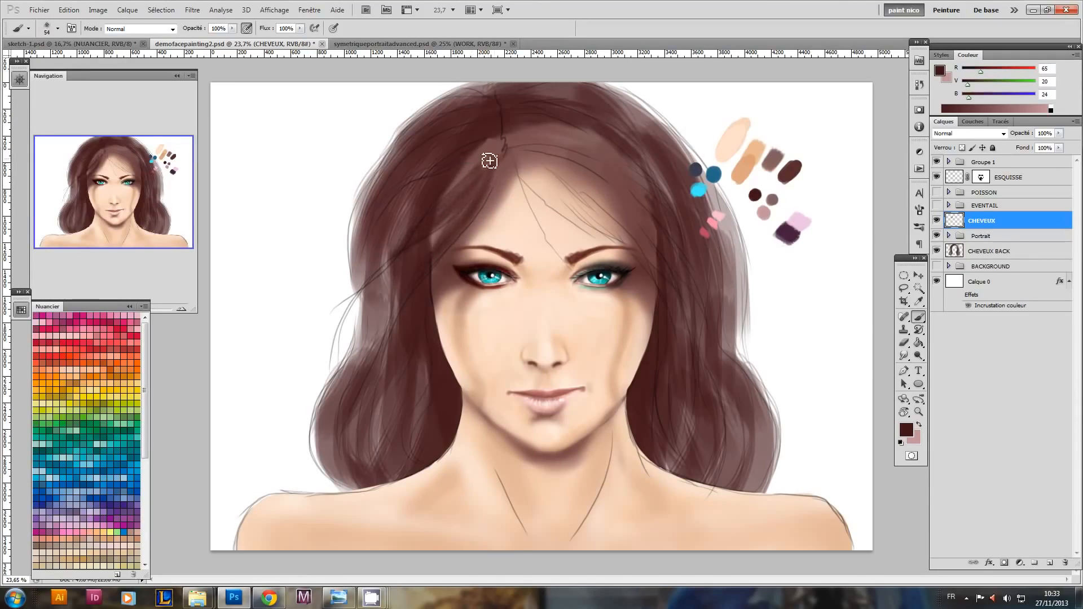
{"action": "key", "text": "x"}
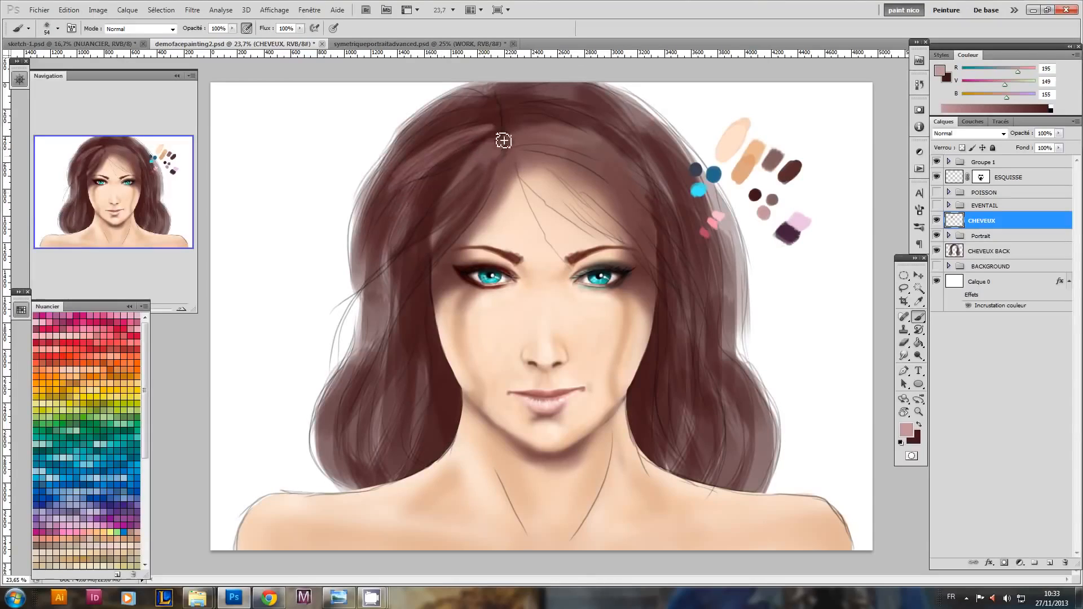
{"action": "key", "text": "x"}
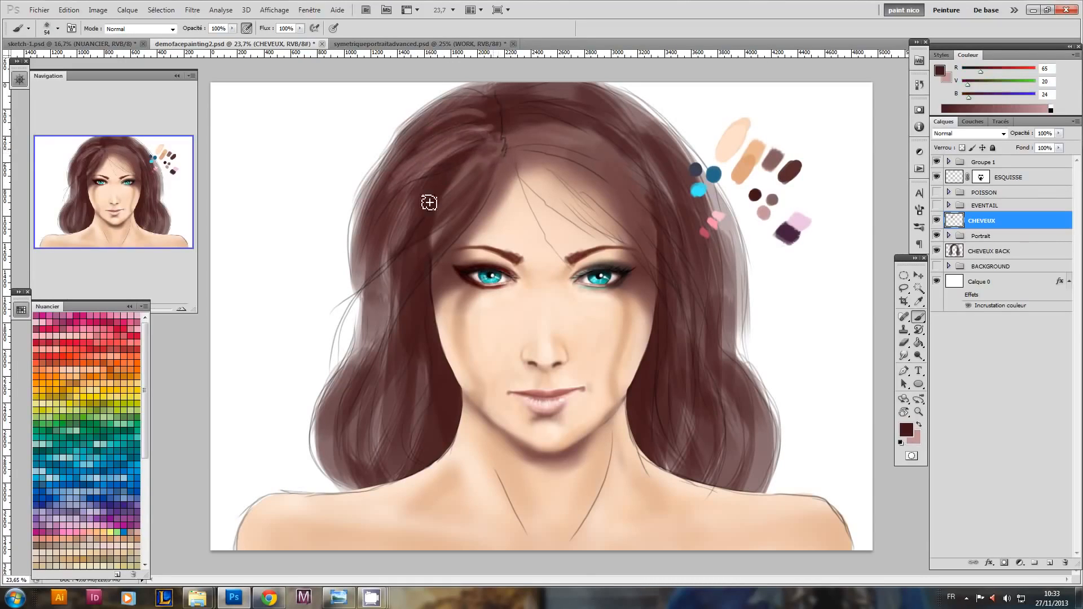
{"action": "key", "text": "x"}
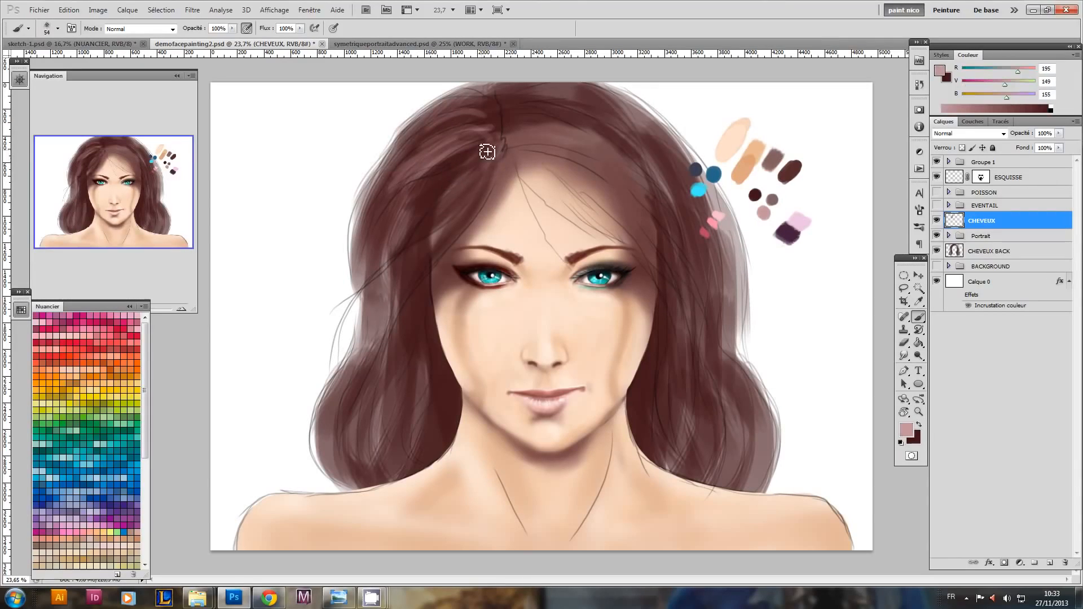
- Refine the left-hand locks from the parting to the temple with a 36 px brush, alternating dark brown and pink strokes
{"action": "key", "text": "x"}
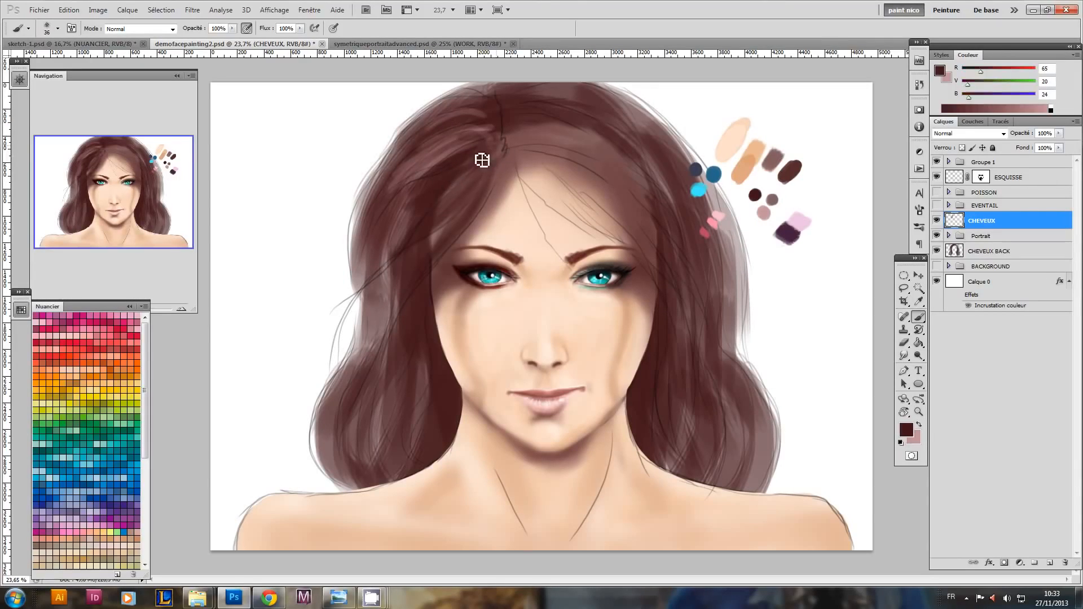
{"action": "key", "text": "x"}
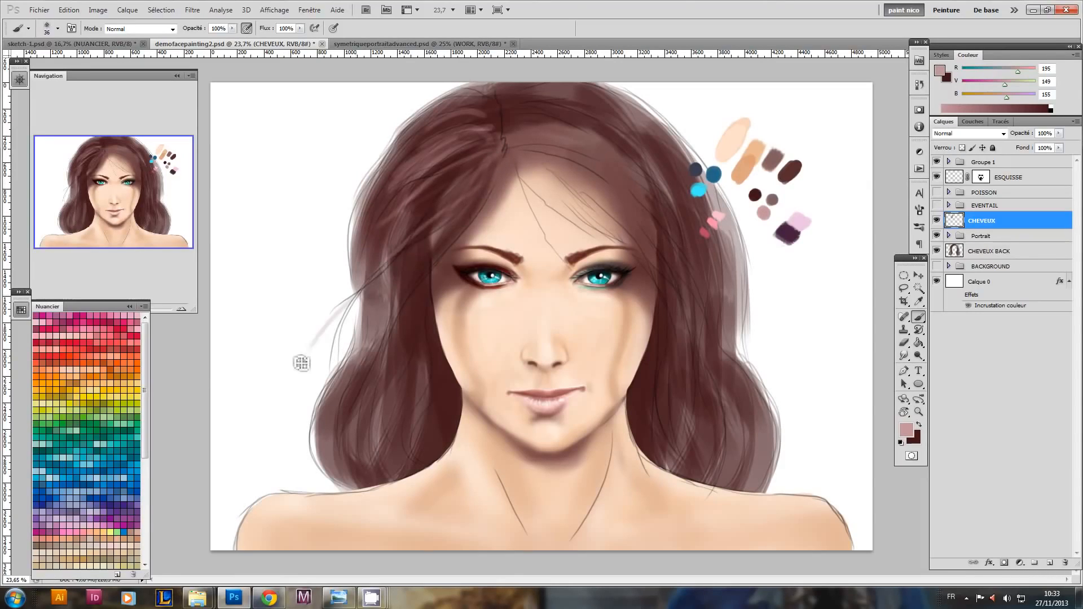
{"action": "key", "text": "x"}
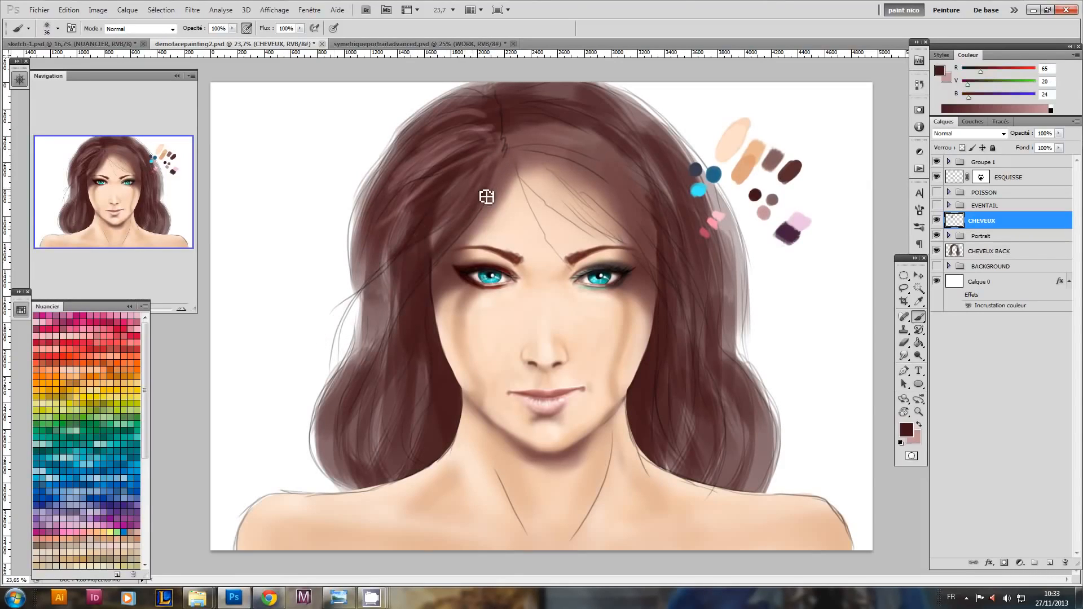
{"action": "key", "text": "x"}
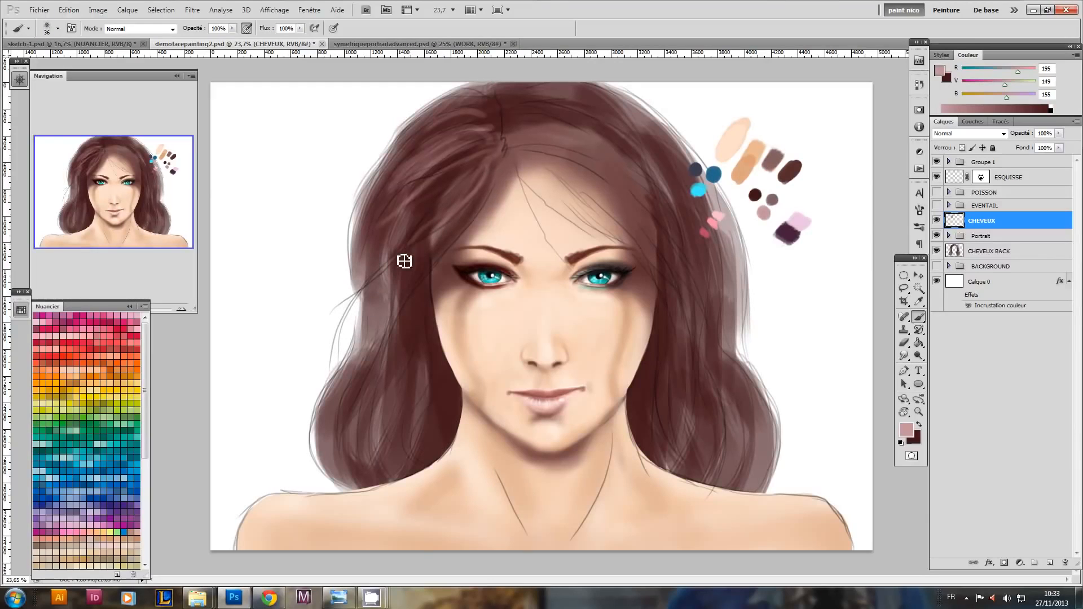
{"action": "key", "text": "x"}
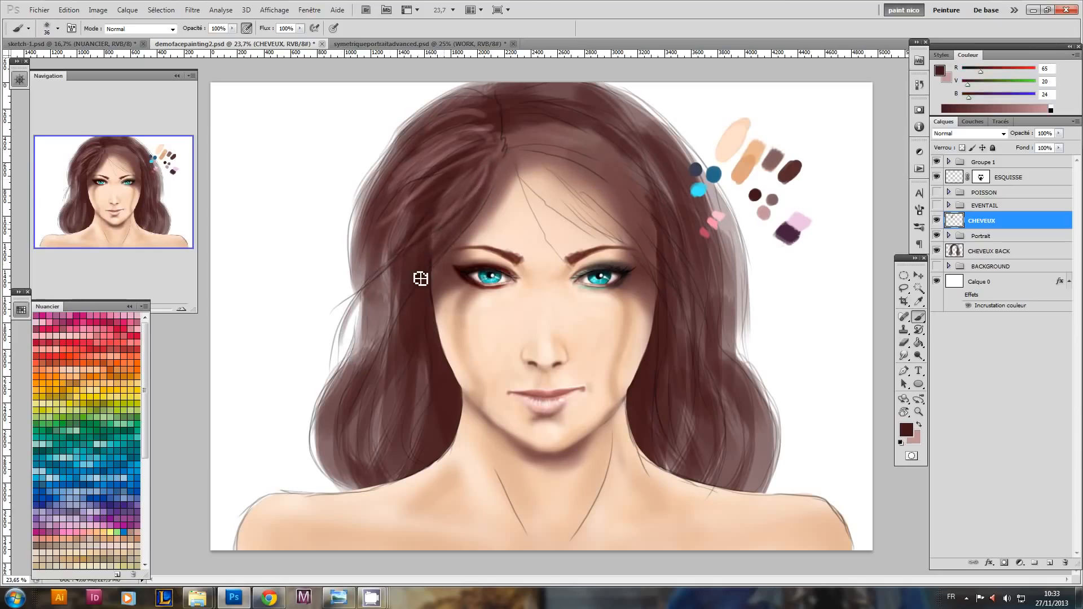
{"action": "key", "text": "x"}
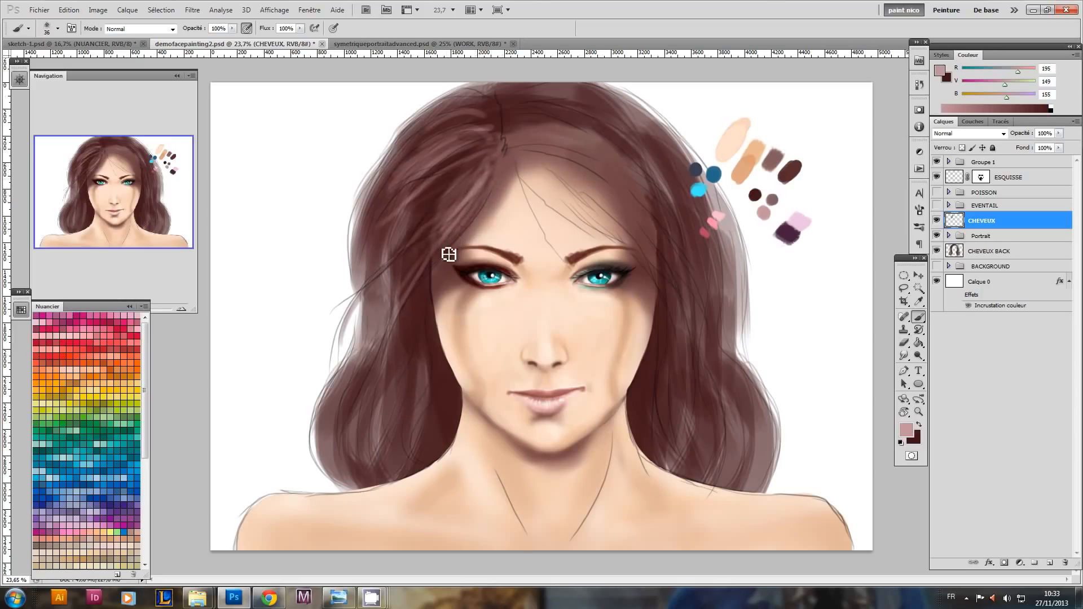
{"action": "key", "text": "x"}
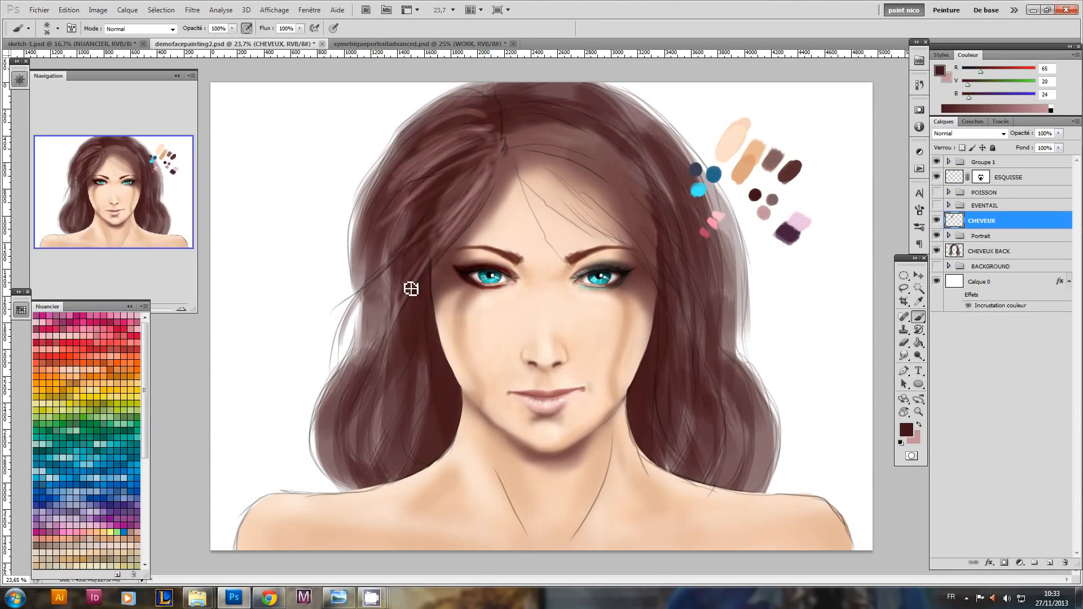
- Rotate the canvas and paint dark brown strands falling from the parting across the right side of the forehead
{"action": "key", "text": "r"}
{"action": "mouse_move", "coordinate": [492, 446]}
{"action": "left_mouse_down"}
{"action": "mouse_move", "coordinate": [406, 421]}
{"action": "mouse_move", "coordinate": [397, 373]}
{"action": "left_mouse_up"}
{"action": "key", "text": "space"}
{"action": "mouse_move", "coordinate": [589, 424]}
{"action": "left_mouse_down"}
{"action": "mouse_move", "coordinate": [465, 372]}
{"action": "mouse_move", "coordinate": [472, 350]}
{"action": "left_mouse_up"}
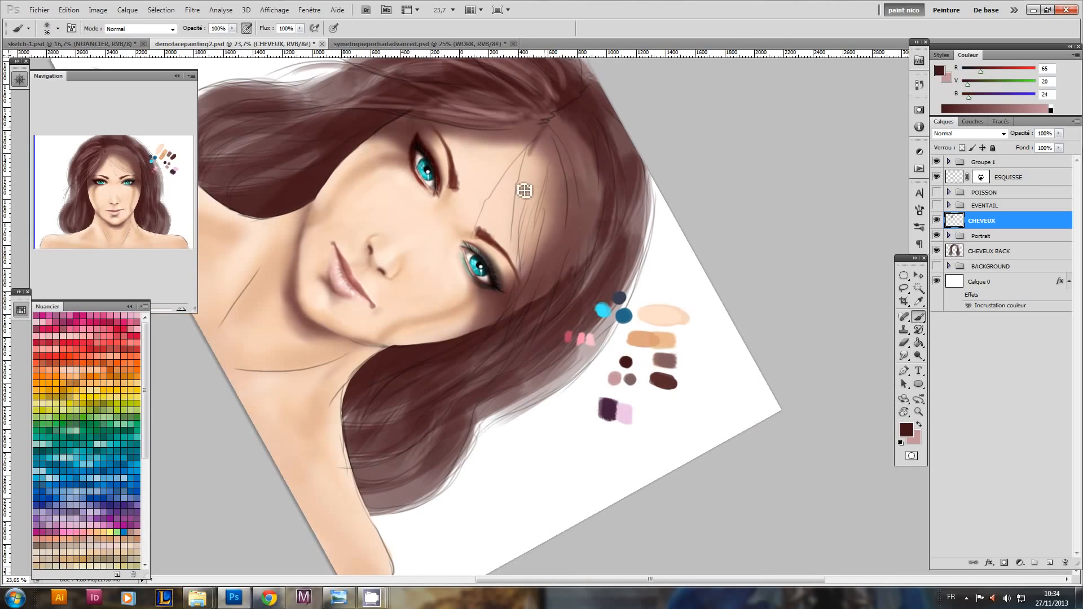
{"action": "mouse_move", "coordinate": [536, 147]}
{"action": "left_mouse_down"}
{"action": "mouse_move", "coordinate": [516, 229]}
{"action": "mouse_move", "coordinate": [481, 241]}
{"action": "mouse_move", "coordinate": [500, 216]}
{"action": "mouse_move", "coordinate": [530, 261]}
{"action": "left_mouse_up"}
{"action": "mouse_move", "coordinate": [555, 126]}
{"action": "left_mouse_down"}
{"action": "mouse_move", "coordinate": [589, 265]}
{"action": "mouse_move", "coordinate": [606, 248]}
{"action": "left_mouse_up"}
{"action": "mouse_move", "coordinate": [578, 145]}
{"action": "left_mouse_down"}
{"action": "mouse_move", "coordinate": [588, 193]}
{"action": "mouse_move", "coordinate": [557, 226]}
{"action": "left_mouse_up"}
{"action": "left_click_drag", "start_coordinate": [551, 127], "coordinate": [510, 336]}
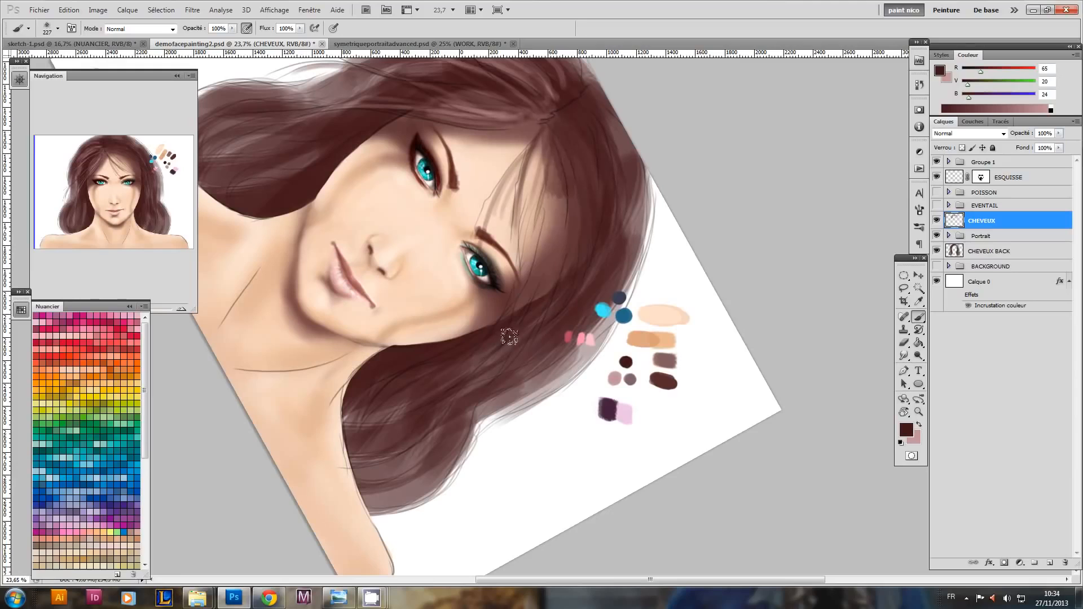
- Fill out the right-hand fringe with broad dark brown strokes and restore the canvas to its upright orientation
{"action": "left_click_drag", "start_coordinate": [546, 135], "coordinate": [524, 312]}
{"action": "left_click_drag", "start_coordinate": [568, 182], "coordinate": [565, 273]}
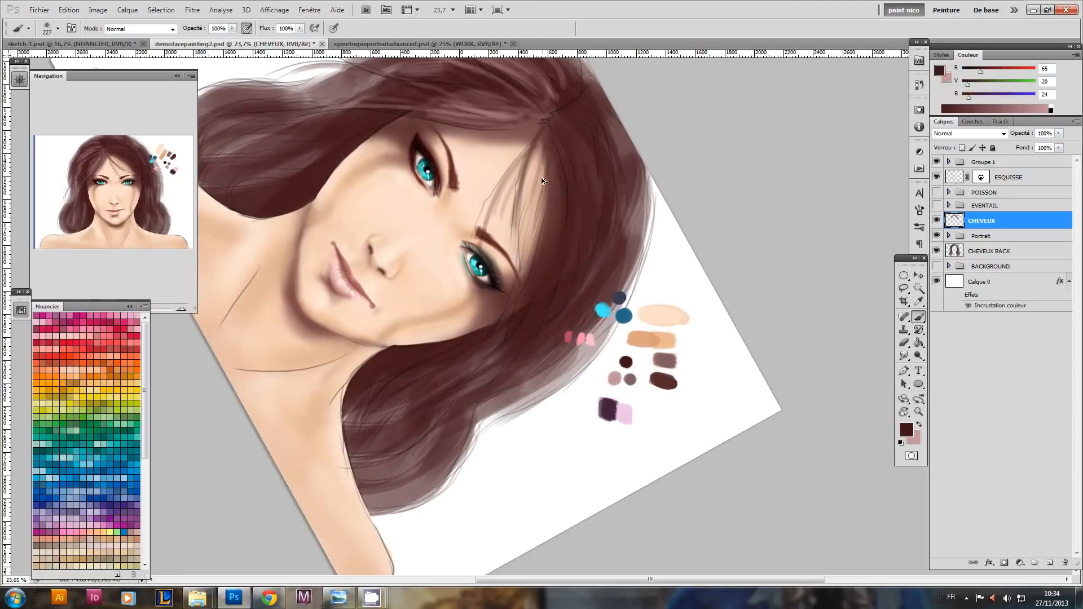
{"action": "left_click_drag", "start_coordinate": [534, 157], "coordinate": [518, 310]}
{"action": "mouse_move", "coordinate": [546, 187]}
{"action": "left_mouse_down"}
{"action": "mouse_move", "coordinate": [548, 161]}
{"action": "mouse_move", "coordinate": [541, 241]}
{"action": "left_mouse_up"}
{"action": "left_click_drag", "start_coordinate": [536, 163], "coordinate": [532, 242]}
{"action": "key", "text": "r"}
{"action": "left_click_drag", "start_coordinate": [544, 303], "coordinate": [440, 405]}
{"action": "key", "text": "Escape"}
{"action": "key", "text": "b"}
{"action": "mouse_move", "coordinate": [605, 209]}
{"action": "left_mouse_down"}
{"action": "mouse_move", "coordinate": [577, 238]}
{"action": "mouse_move", "coordinate": [559, 238]}
{"action": "left_mouse_up"}
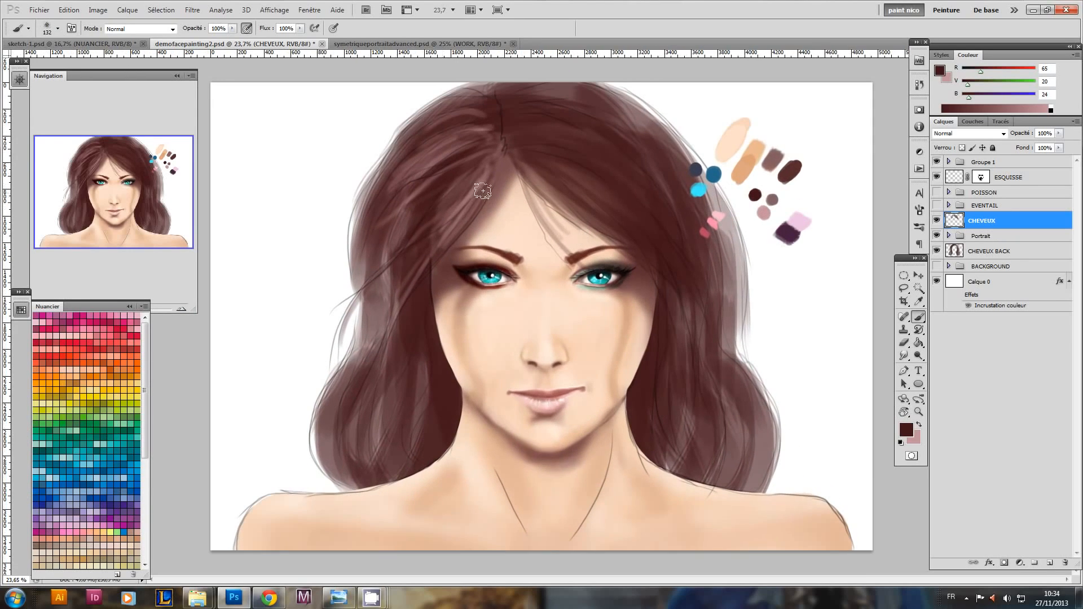
{"action": "right_click", "coordinate": [485, 187]}
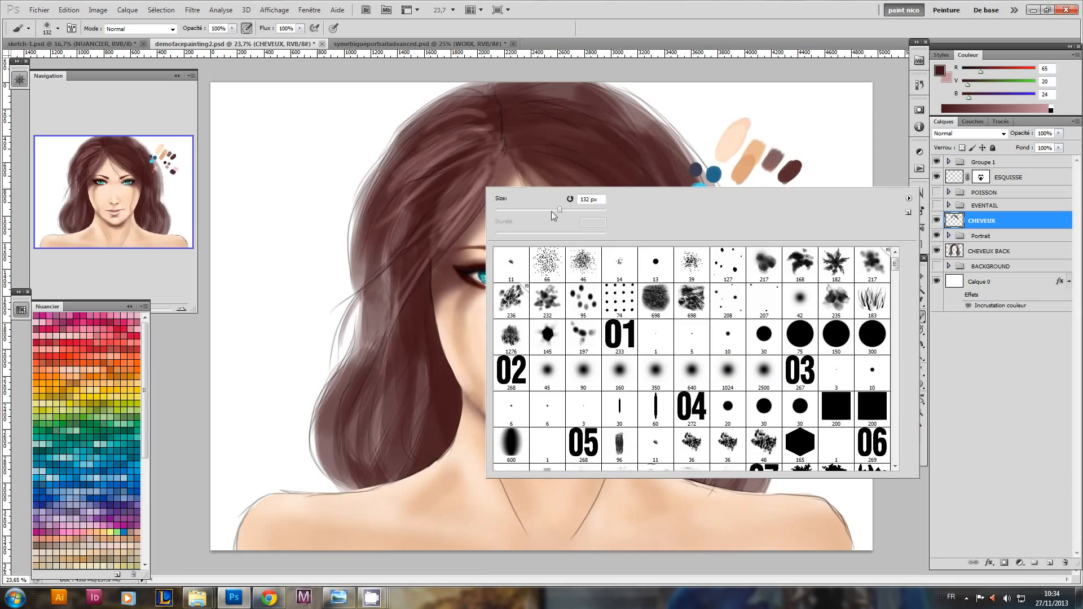
{"action": "left_click", "coordinate": [277, 246]}
{"action": "mouse_move", "coordinate": [277, 246]}
{"action": "left_mouse_down"}
{"action": "mouse_move", "coordinate": [287, 247]}
{"action": "mouse_move", "coordinate": [281, 257]}
{"action": "left_mouse_up"}
{"action": "key", "text": "ctrl+z"}
- Choose the hard round 30 px brush preset, resize it to 38 px, and paint fine pink and dark strands beside the left forehead edge
{"action": "right_click", "coordinate": [280, 238]}
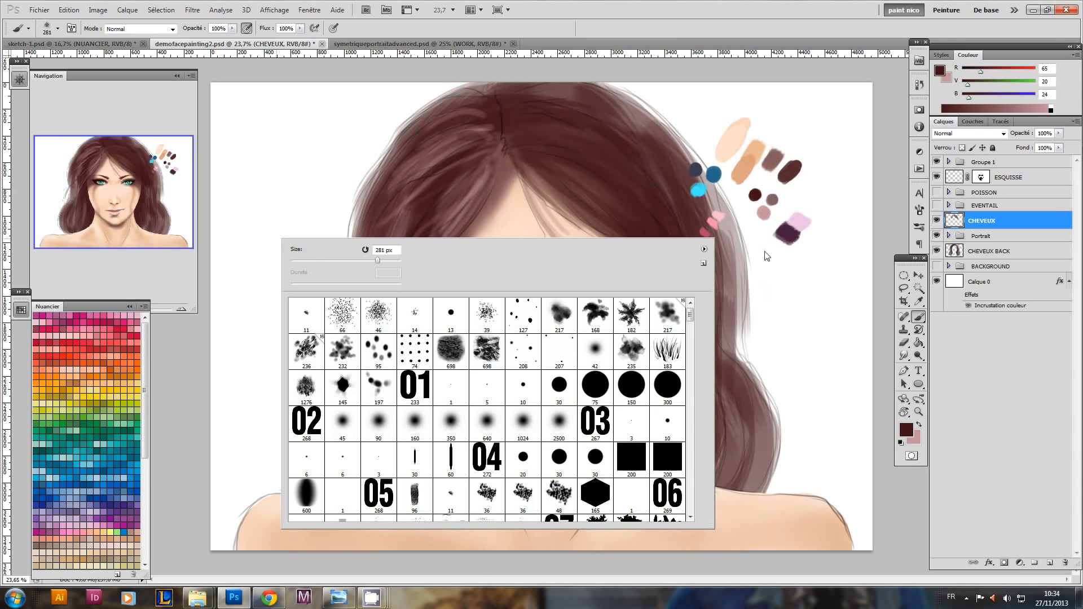
{"action": "left_click", "coordinate": [561, 389]}
{"action": "left_click", "coordinate": [455, 152]}
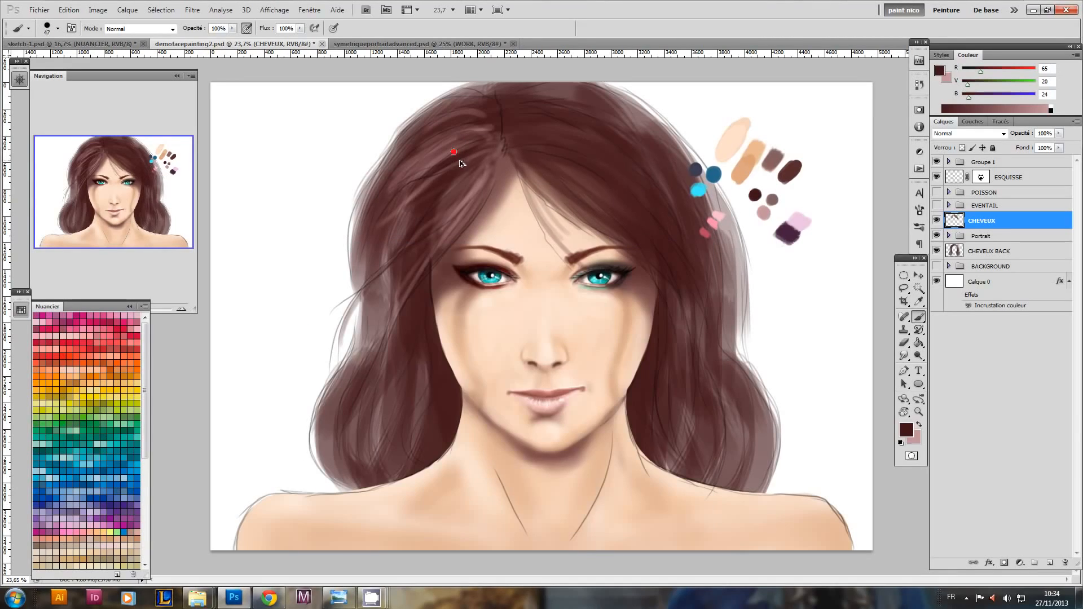
{"action": "key", "text": "x"}
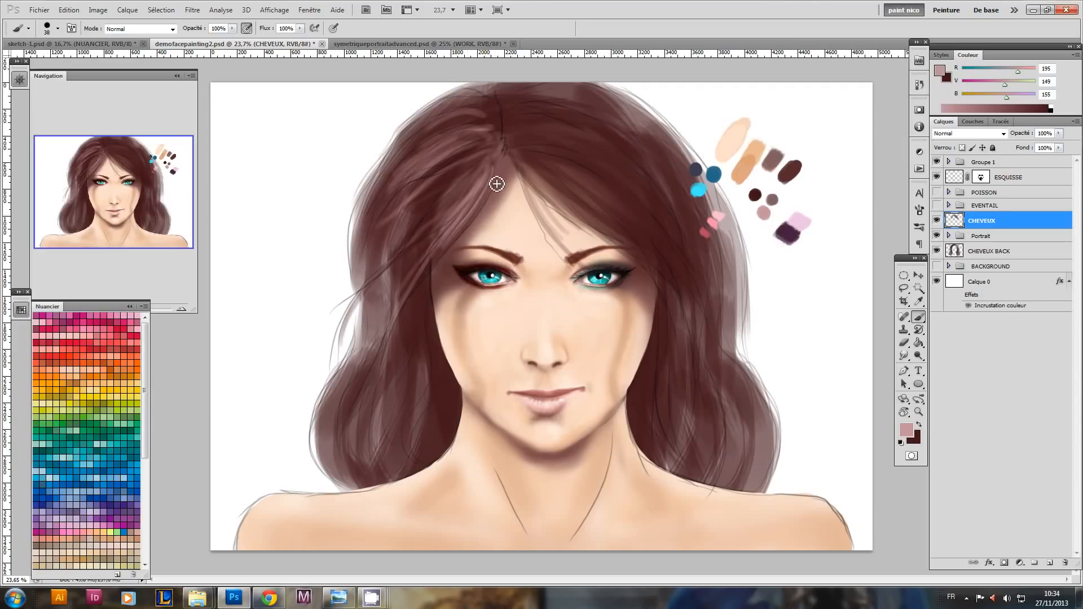
{"action": "key", "text": "x"}
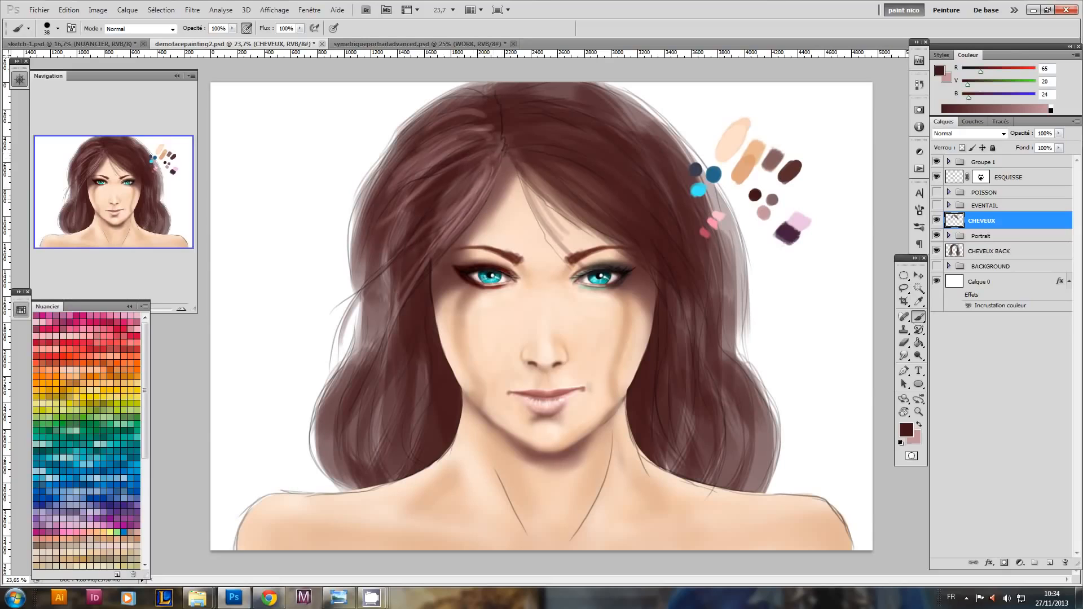
{"action": "key", "text": "x"}
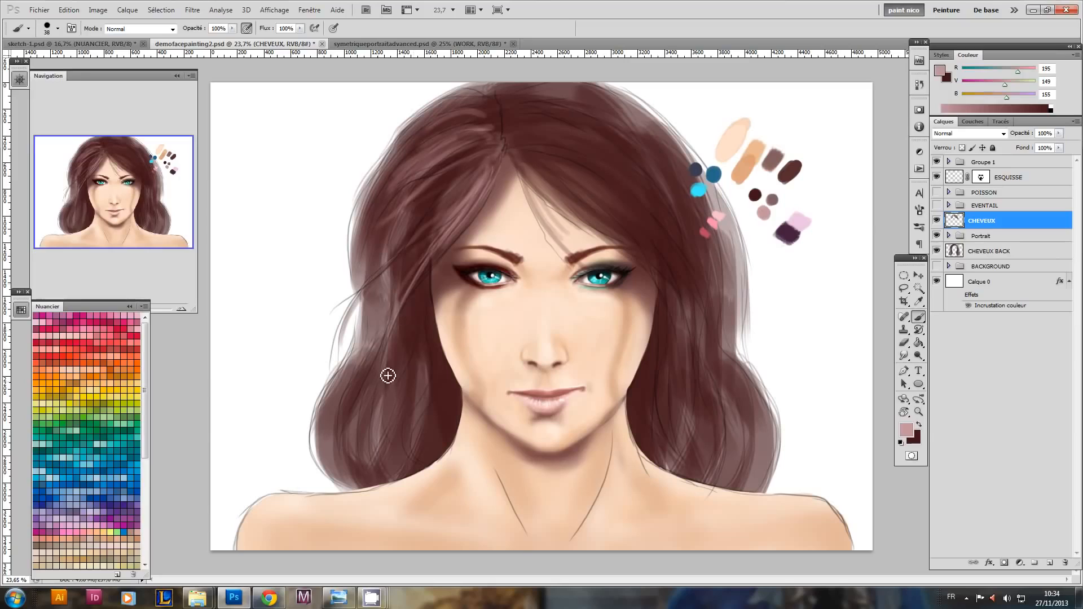
- Add fine alternating pink and dark brown strands between the parting and the left temple
{"action": "key", "text": "x"}
{"action": "key", "text": "x"}
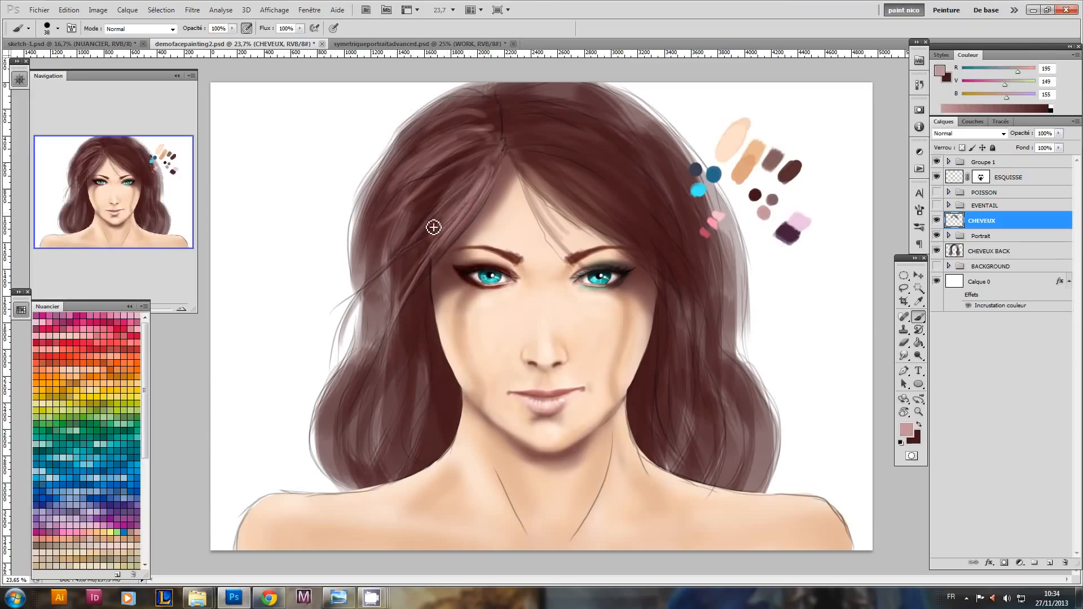
{"action": "key", "text": "x"}
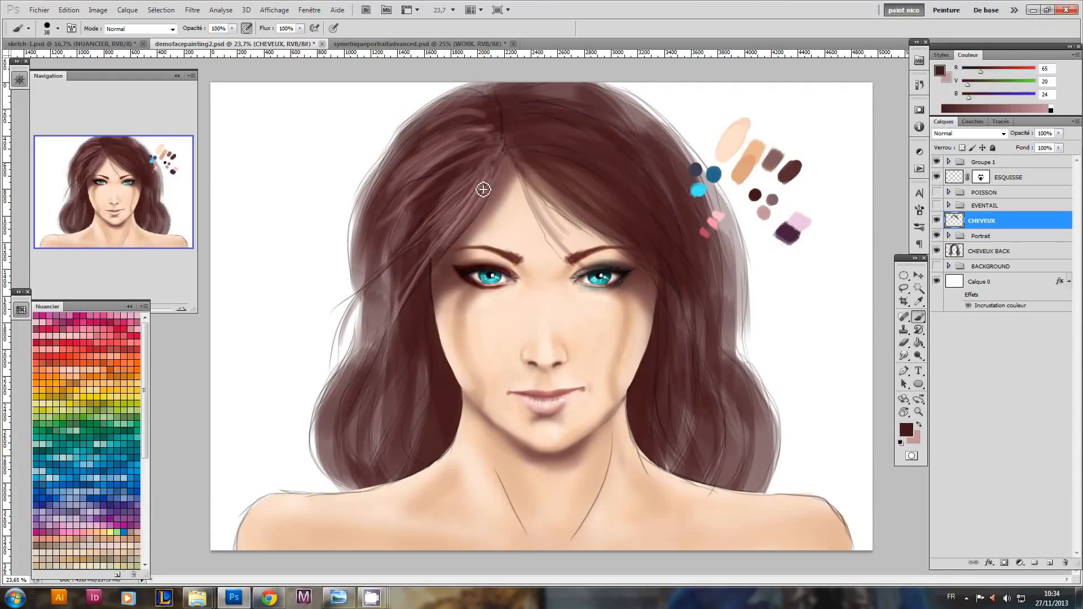
{"action": "key", "text": "x"}
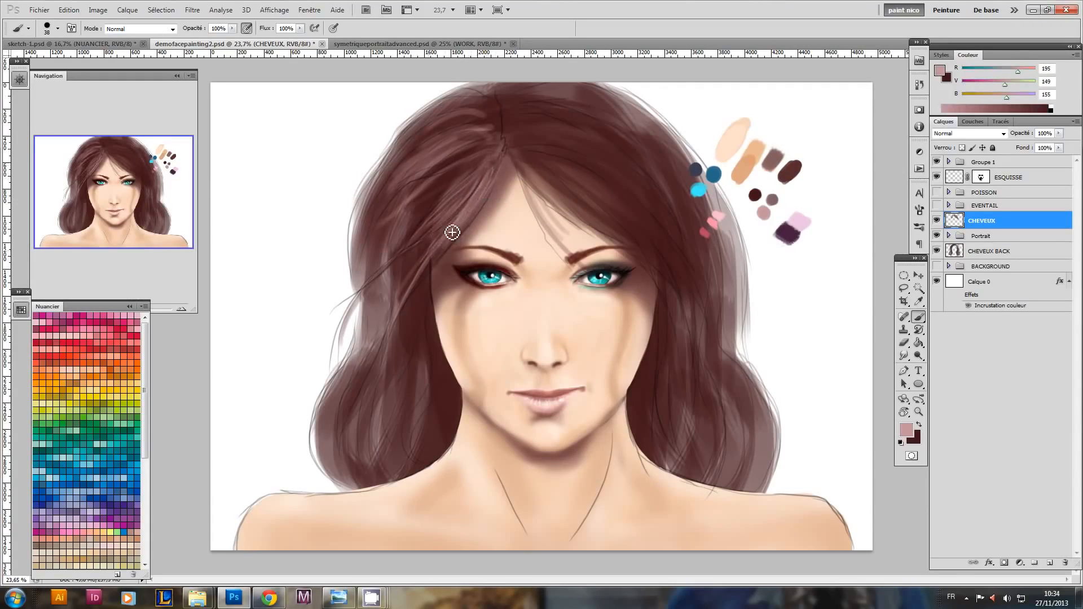
{"action": "key", "text": "x"}
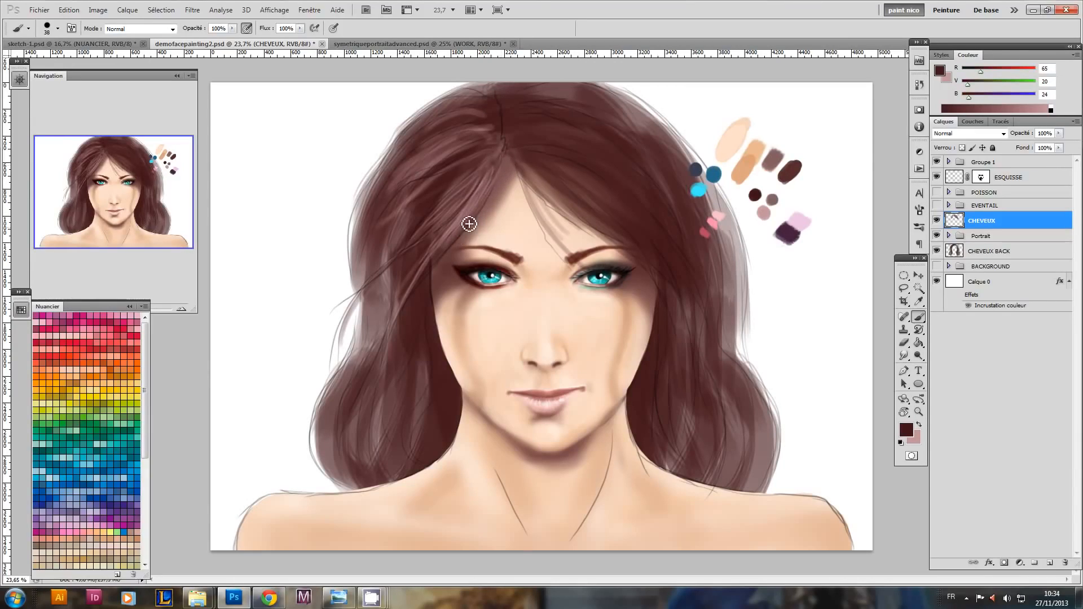
- Paint fine light pink highlight strands and dark separations through the upper left-hand locks beside the parting
{"action": "key", "text": "x"}
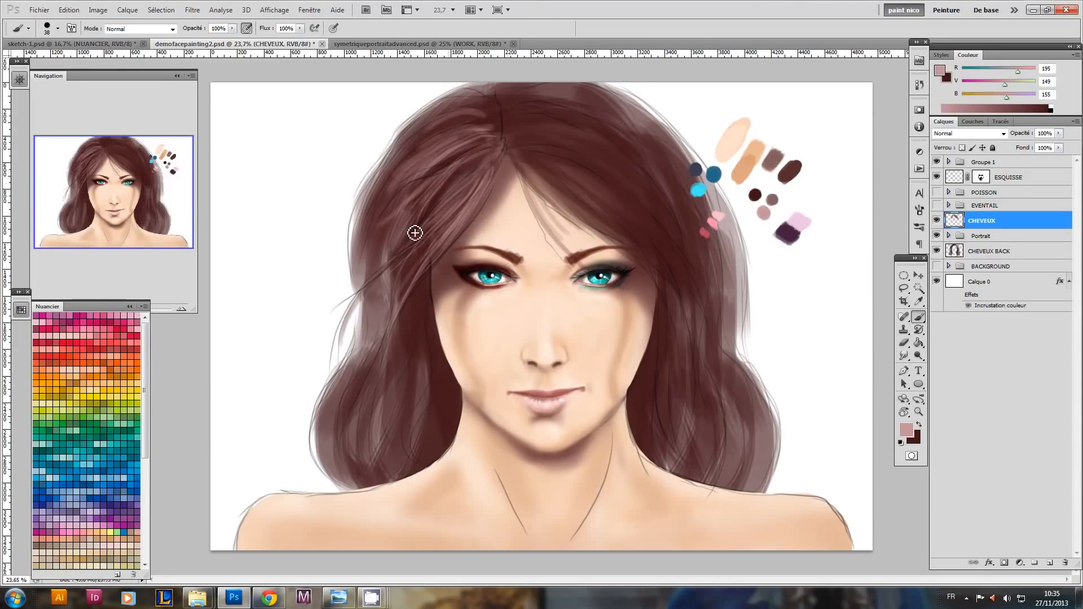
{"action": "key", "text": "x"}
{"action": "key", "text": "x"}
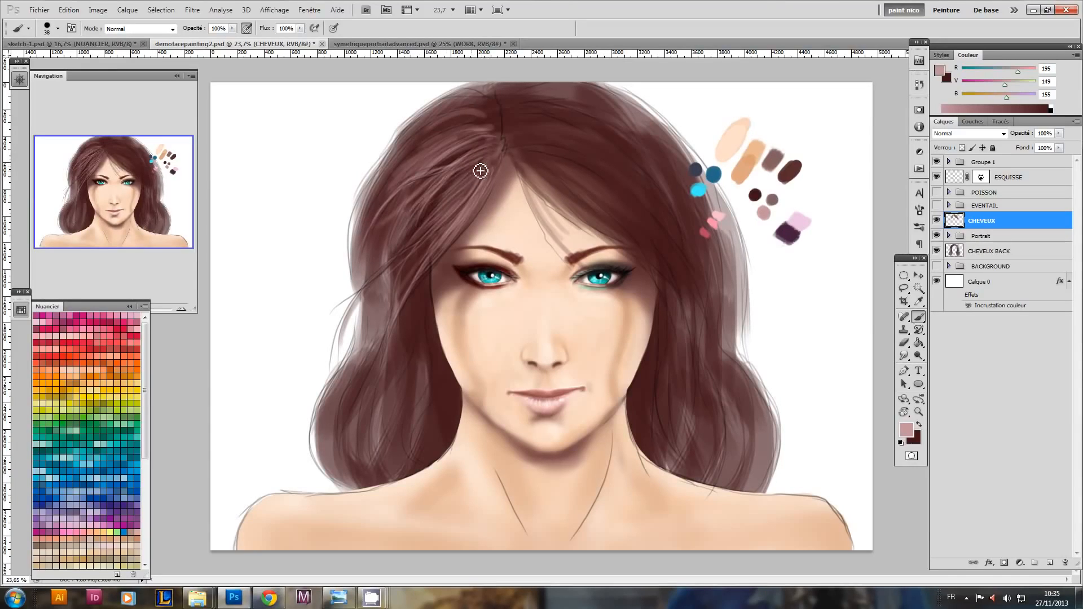
{"action": "key", "text": "x"}
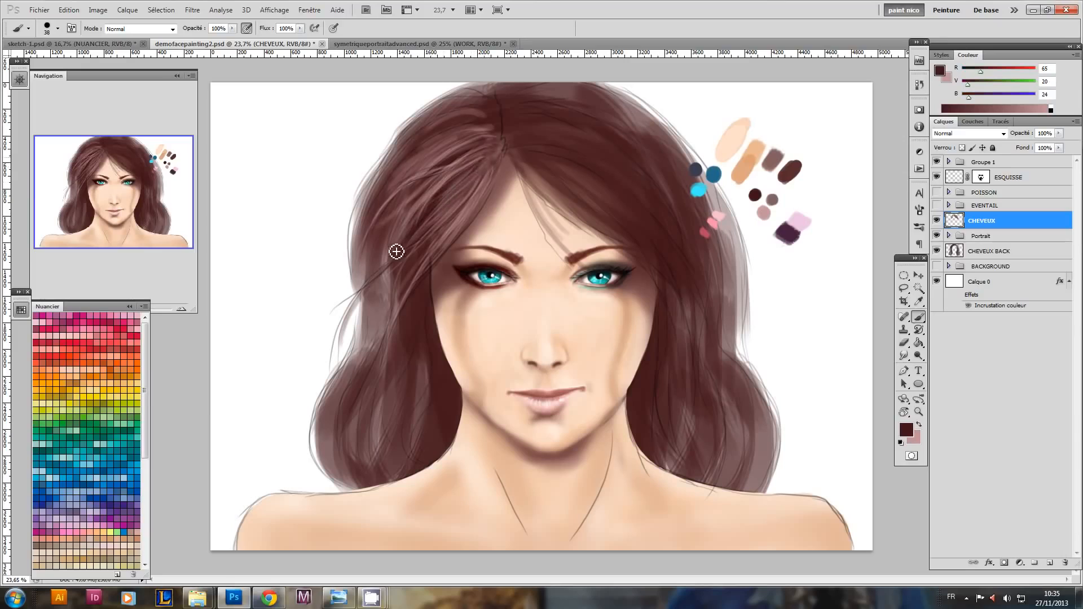
- Refine the locks between the parting and the left temple with fine light pink highlights and dark brown separations
{"action": "key", "text": "x"}
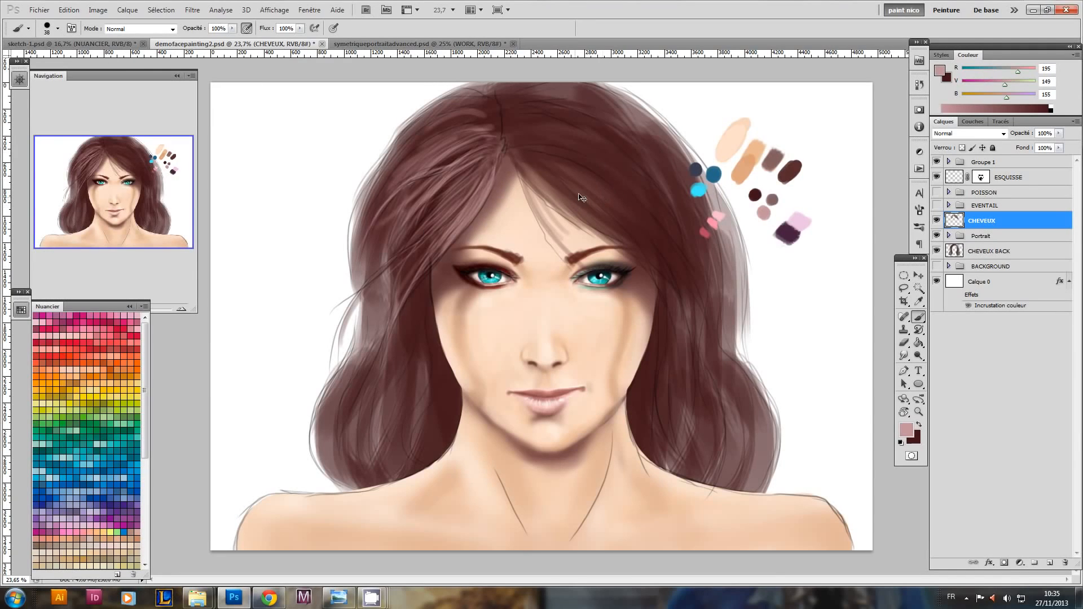
{"action": "scroll", "coordinate": [582, 208], "scroll_direction": "down", "scroll_amount": 2}
{"action": "scroll", "coordinate": [579, 217], "scroll_direction": "up", "scroll_amount": 1}
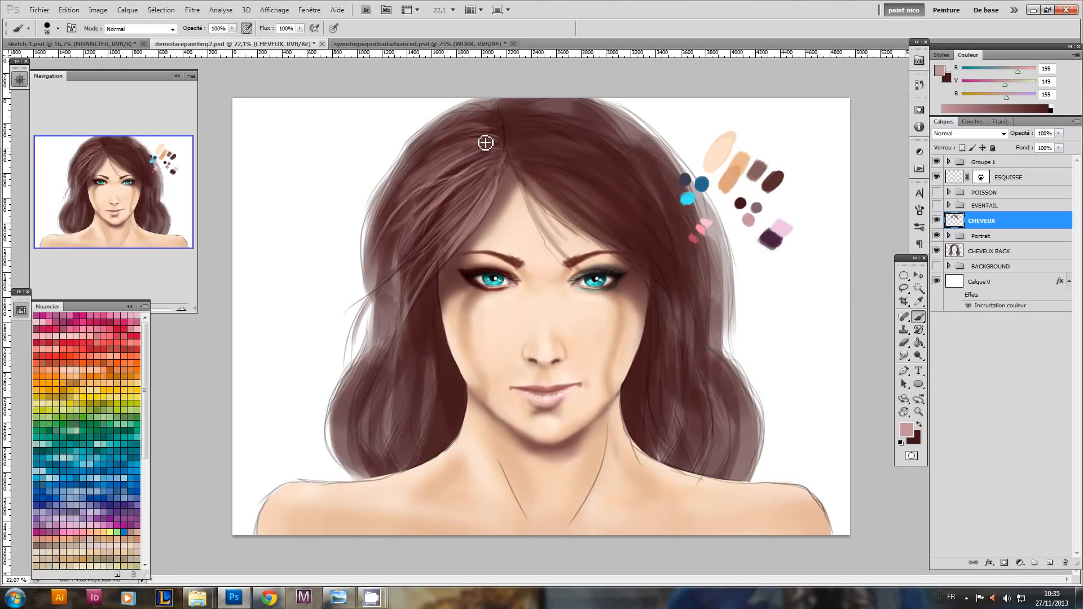
{"action": "key", "text": "x"}
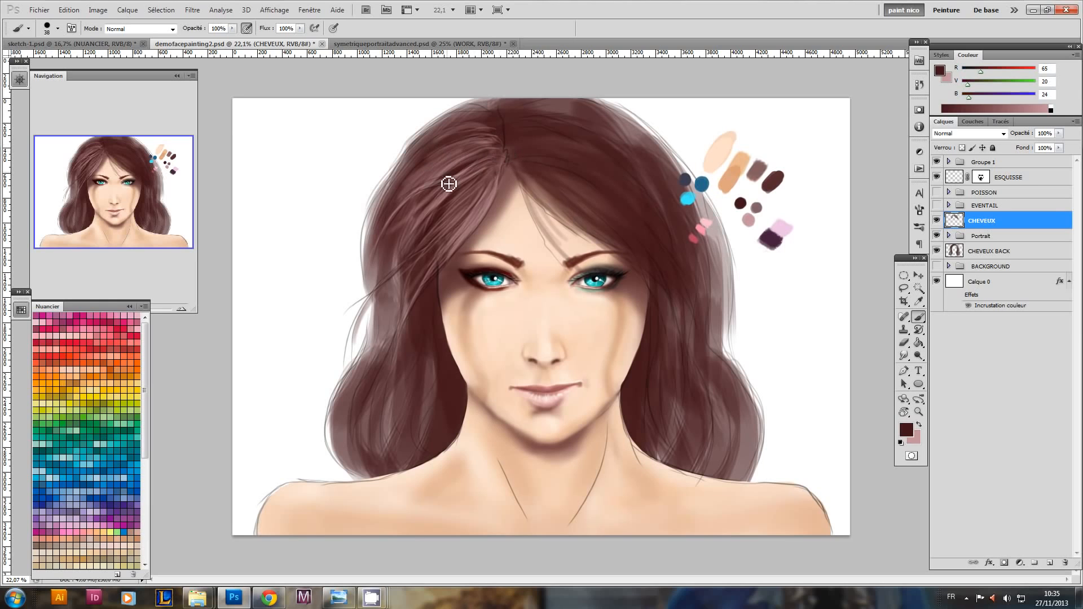
- Rotate the canvas sideways and paint fine pink and dark brown strands along the forehead edge of the right-hand fringe
{"action": "left_click_drag", "start_coordinate": [691, 200], "coordinate": [699, 202]}
{"action": "key", "text": "r"}
{"action": "left_click_drag", "start_coordinate": [513, 417], "coordinate": [415, 304]}
{"action": "left_click_drag", "start_coordinate": [537, 329], "coordinate": [468, 278]}
{"action": "key", "text": "x"}
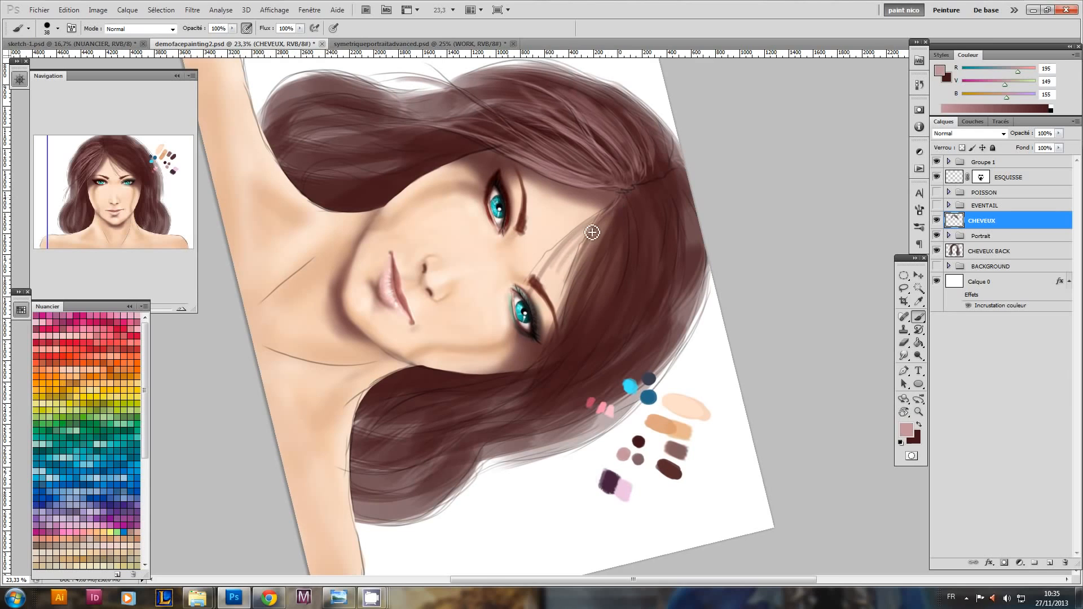
{"action": "key", "text": "x"}
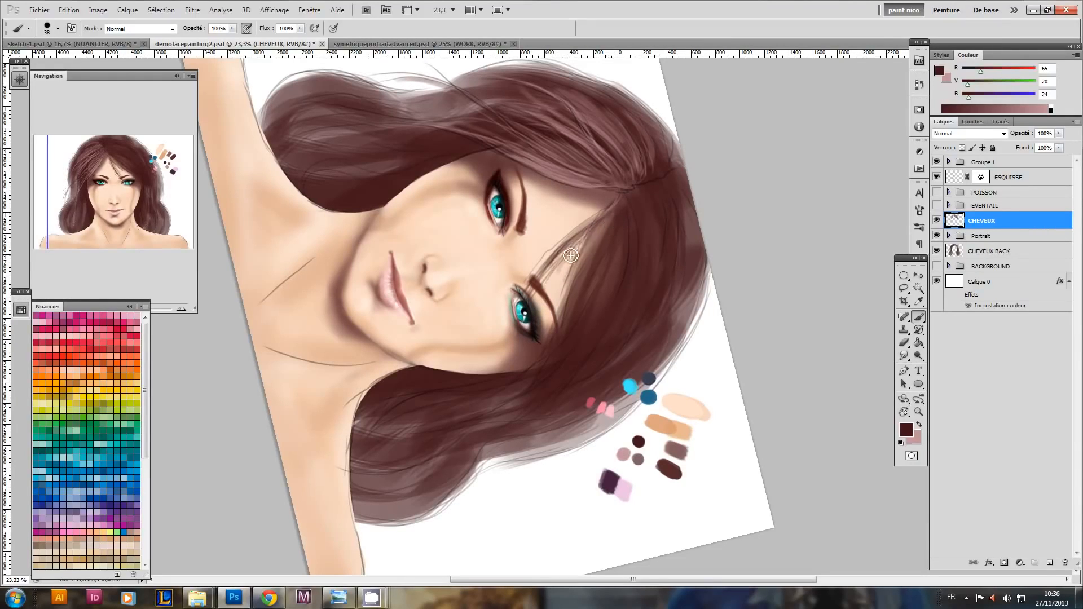
{"action": "key", "text": "x"}
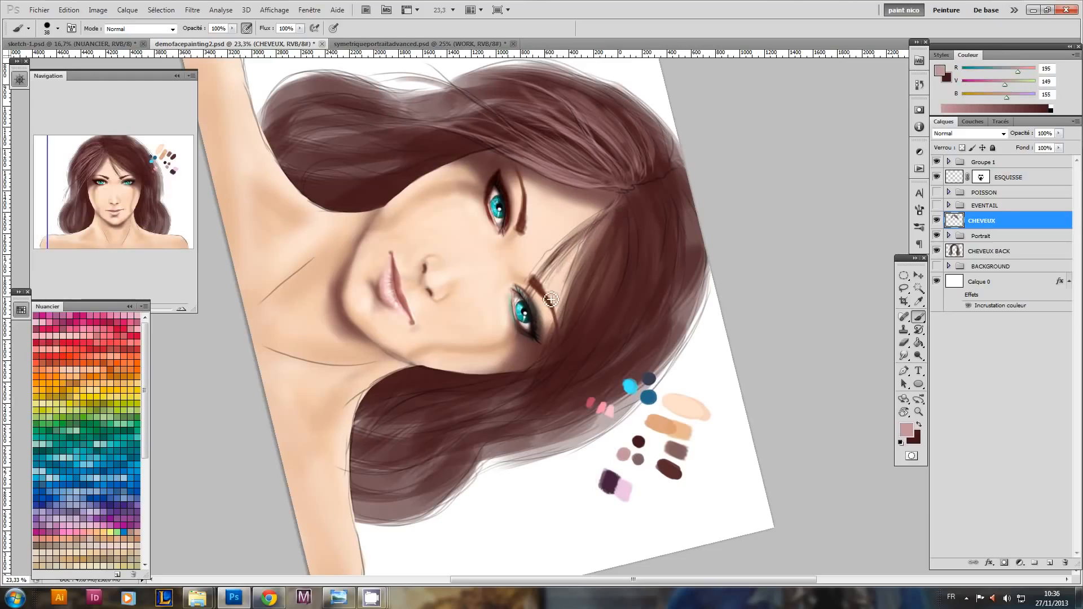
{"action": "key", "text": "x"}
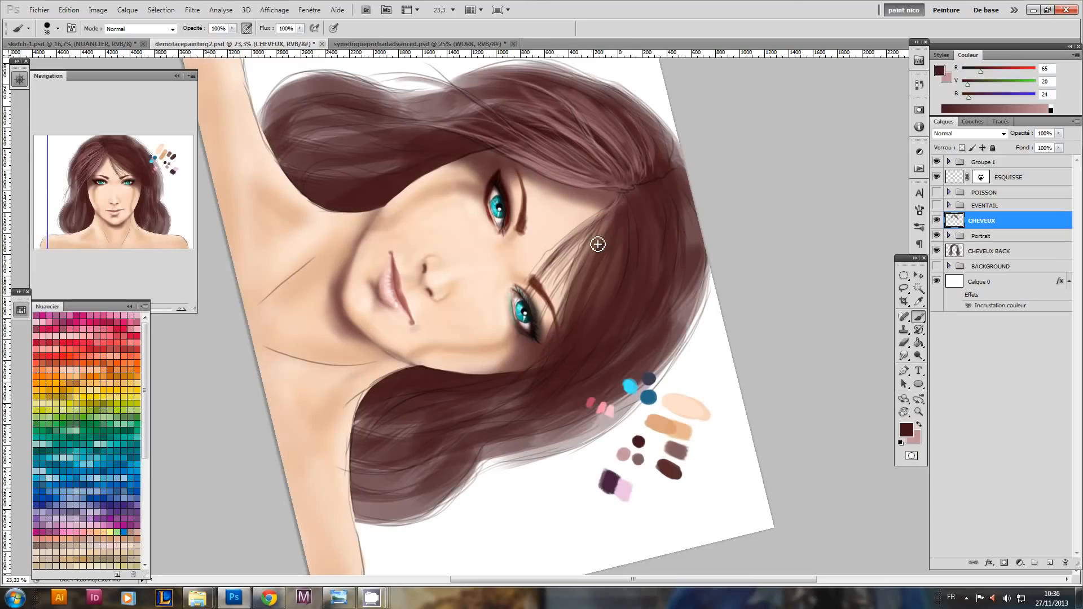
- Paint long light pink strands through the right-hand fringe from the parting and turn the canvas back upright
{"action": "key", "text": "x"}
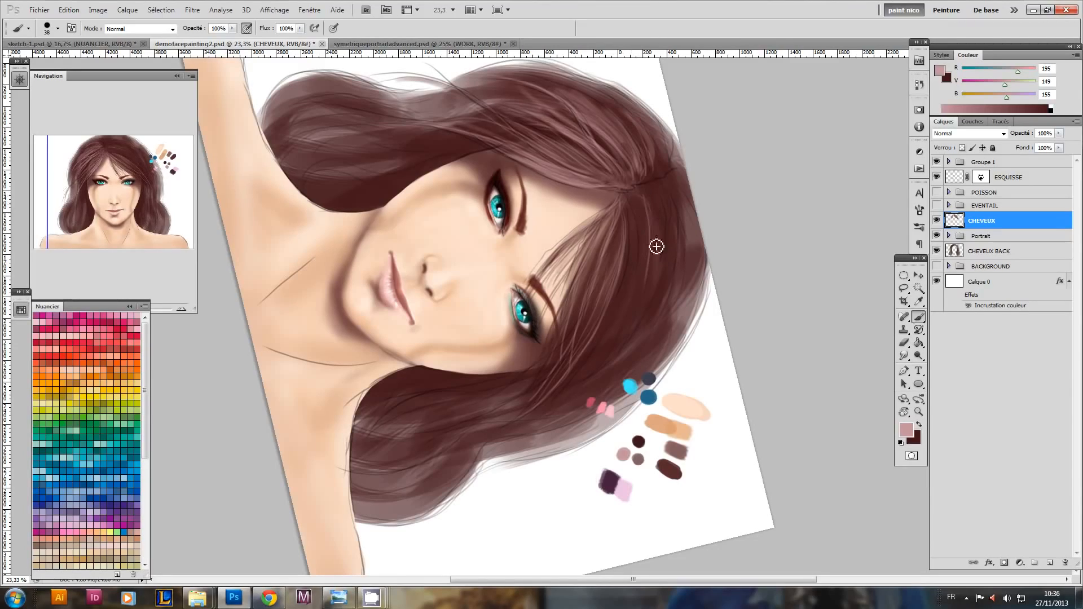
{"action": "mouse_move", "coordinate": [636, 217]}
{"action": "left_mouse_down"}
{"action": "mouse_move", "coordinate": [626, 329]}
{"action": "mouse_move", "coordinate": [643, 221]}
{"action": "mouse_move", "coordinate": [640, 320]}
{"action": "left_mouse_up"}
{"action": "mouse_move", "coordinate": [652, 254]}
{"action": "left_mouse_down"}
{"action": "mouse_move", "coordinate": [615, 369]}
{"action": "mouse_move", "coordinate": [649, 251]}
{"action": "mouse_move", "coordinate": [632, 328]}
{"action": "left_mouse_up"}
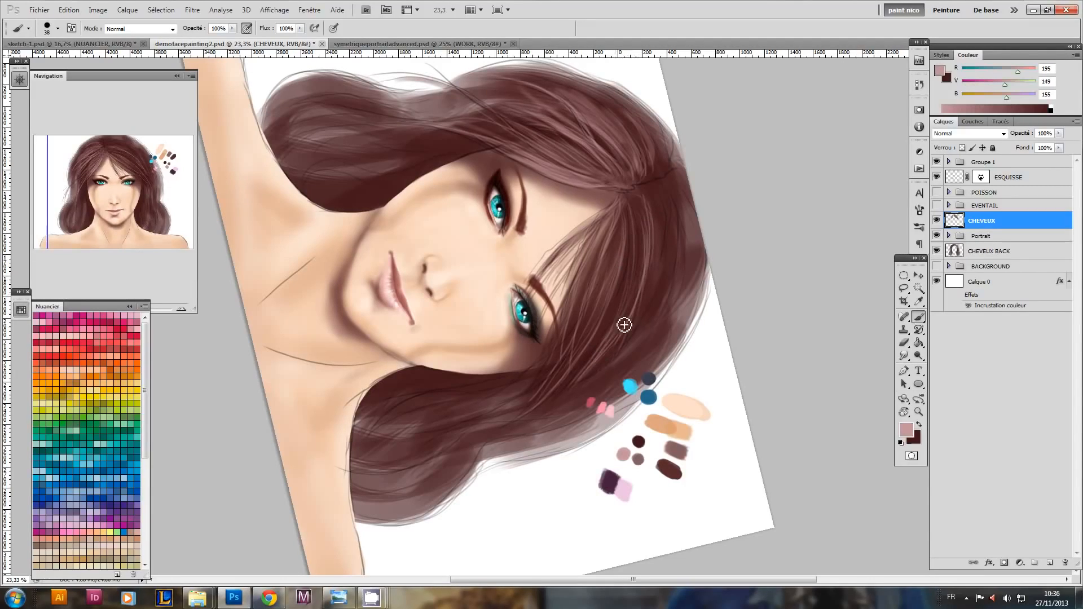
{"action": "key", "text": "x"}
{"action": "key", "text": "r"}
{"action": "mouse_move", "coordinate": [479, 473]}
{"action": "left_mouse_down"}
{"action": "mouse_move", "coordinate": [510, 481]}
{"action": "mouse_move", "coordinate": [630, 416]}
{"action": "left_mouse_up"}
{"action": "mouse_move", "coordinate": [682, 298]}
{"action": "left_mouse_down"}
{"action": "mouse_move", "coordinate": [639, 235]}
{"action": "mouse_move", "coordinate": [658, 246]}
{"action": "left_mouse_up"}
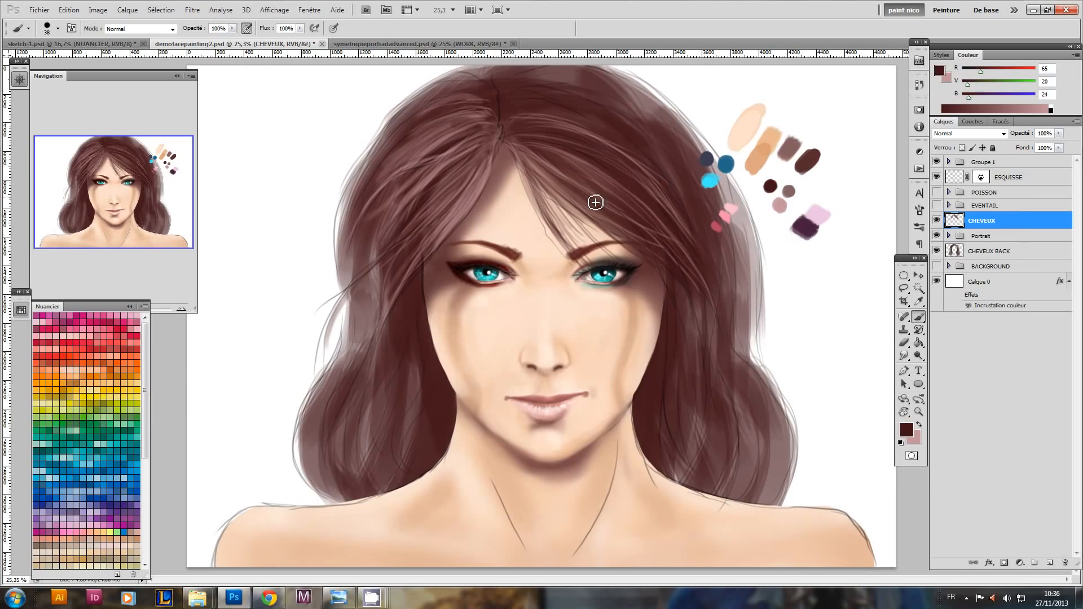
- Choose the 127 px spatter brush preset, reduce it to 34 px, and paint fine pink and dark strands beside the right cheek
{"action": "right_click", "coordinate": [595, 202]}
{"action": "left_click", "coordinate": [836, 276]}
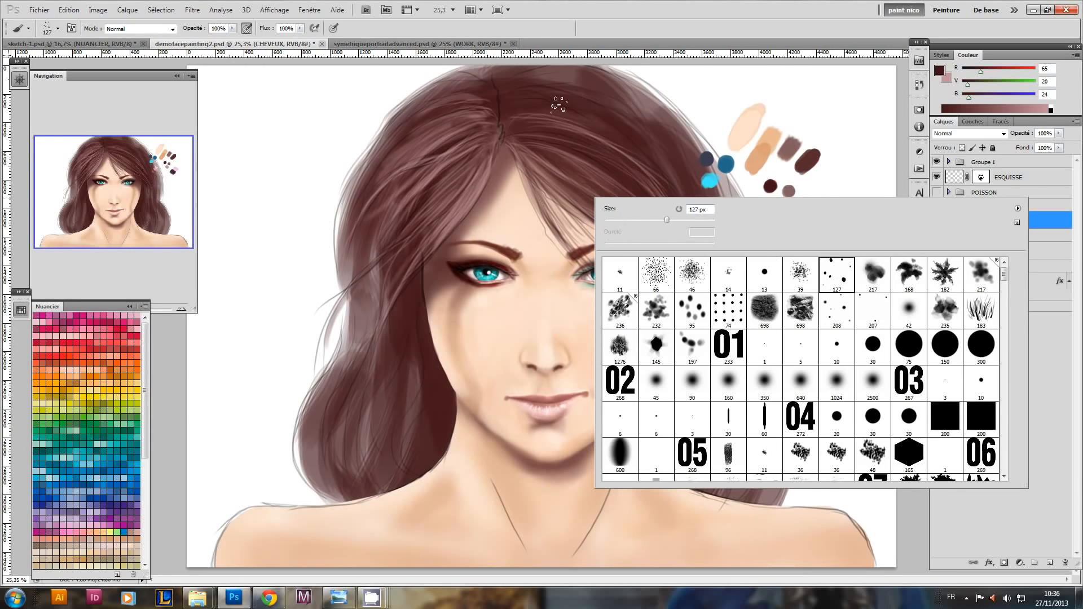
{"action": "left_click", "coordinate": [559, 105]}
{"action": "key", "text": "x"}
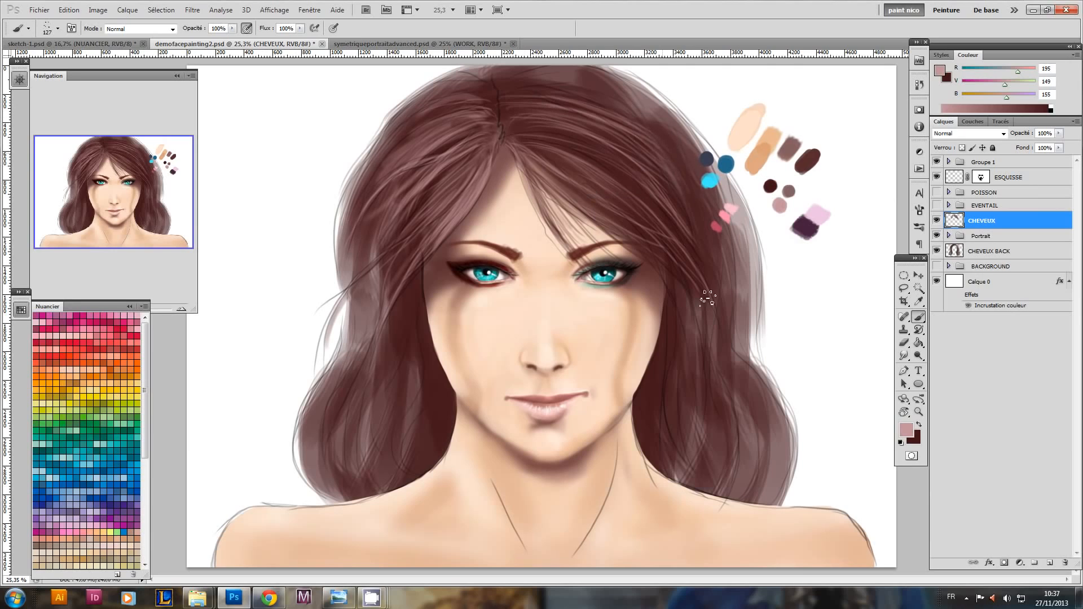
{"action": "left_click_drag", "start_coordinate": [675, 346], "coordinate": [670, 423]}
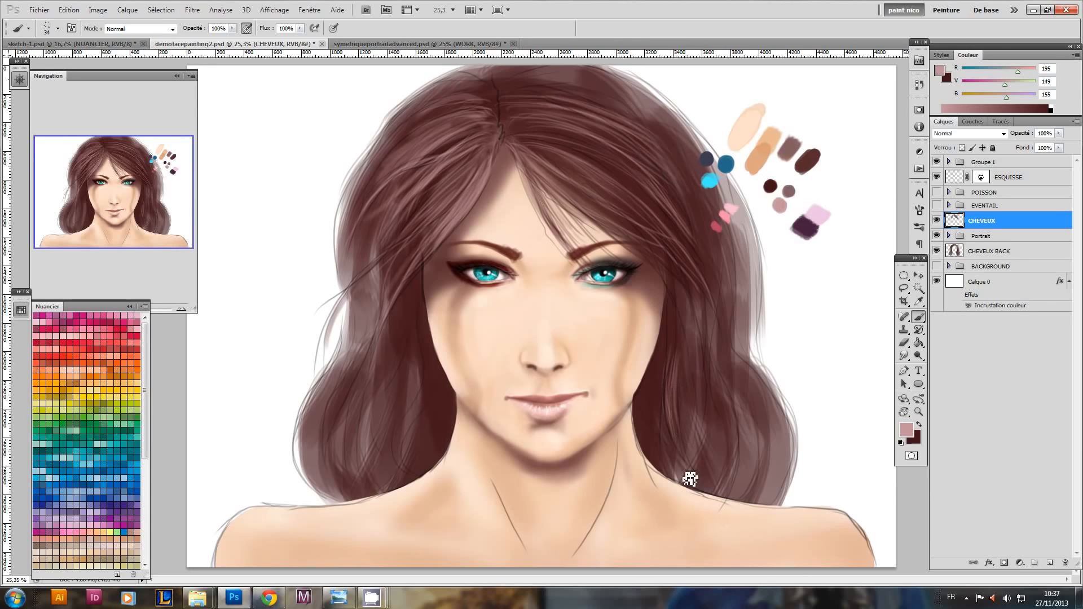
{"action": "key", "text": "x"}
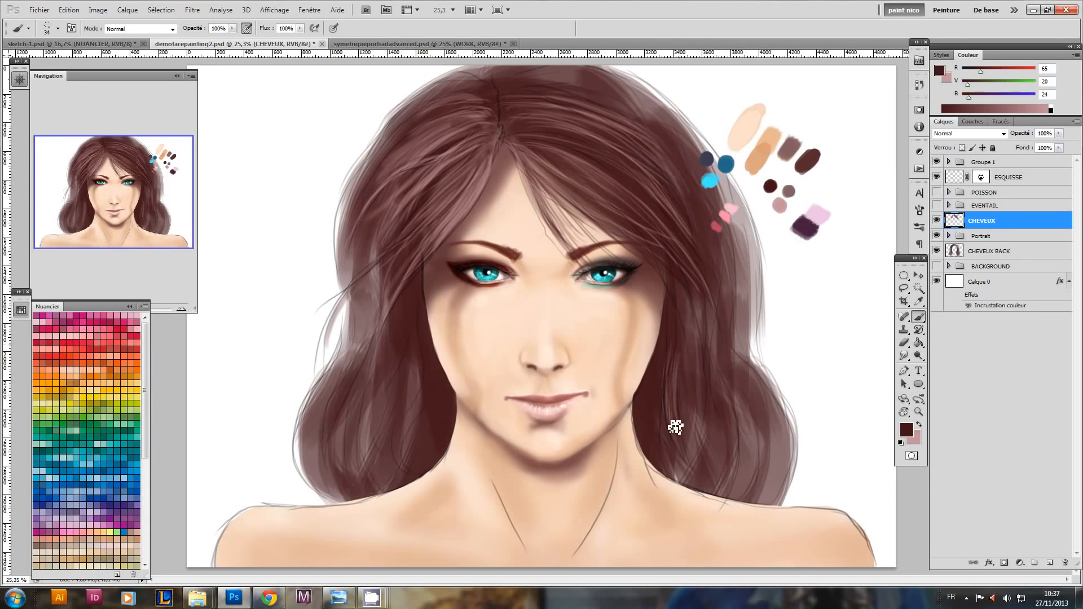
{"action": "key", "text": "x"}
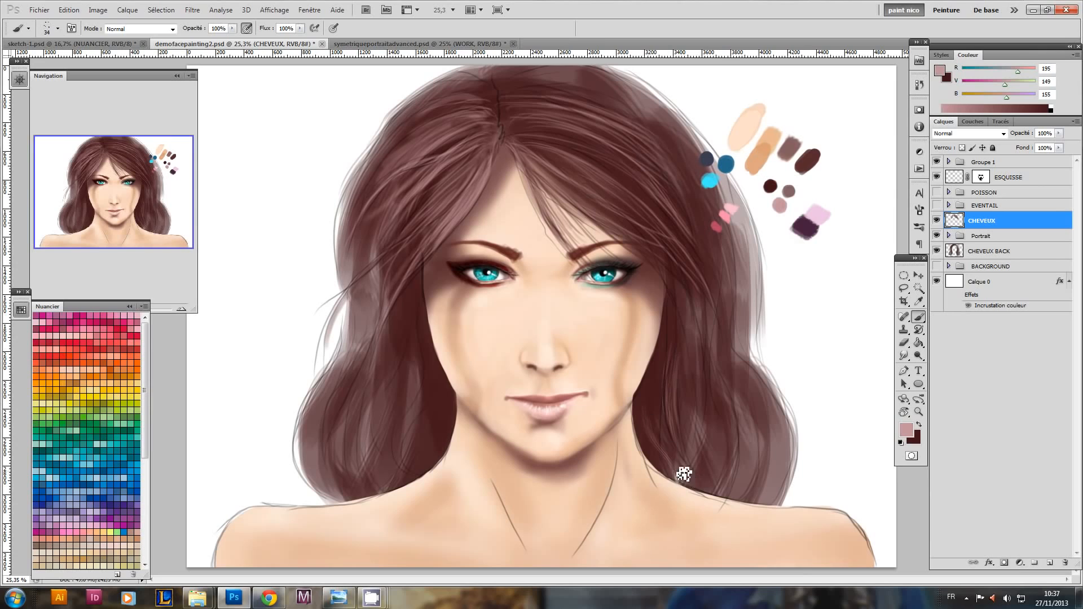
{"action": "key", "text": "x"}
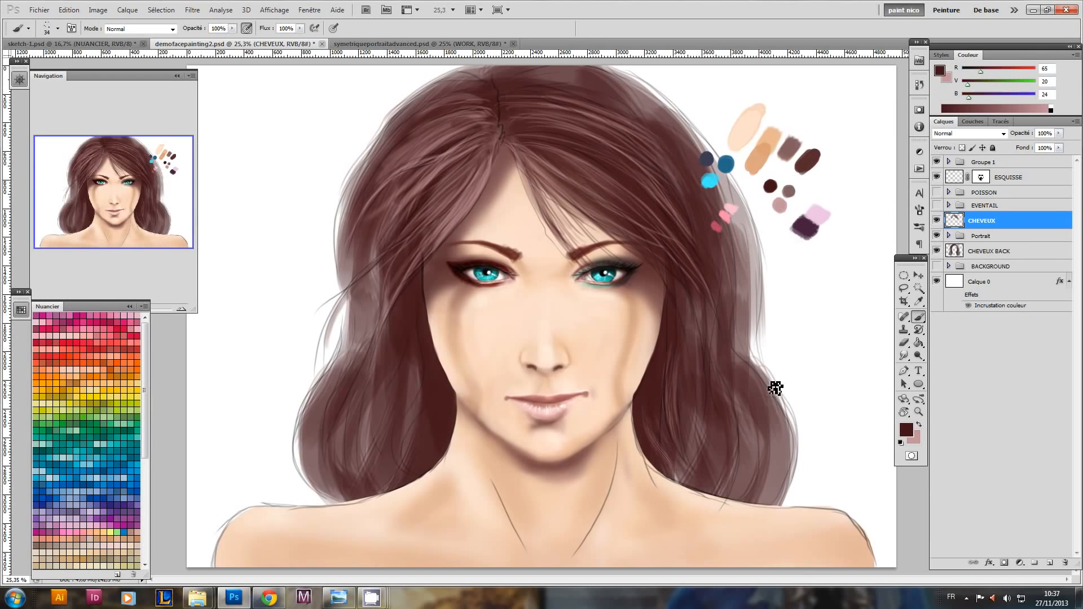
- Enlarge the spatter brush to 107 px and keep dark brown as the foreground colour
{"action": "key", "text": "x"}
{"action": "key", "text": "bracketright"}
{"action": "key", "text": "bracketright"}
{"action": "key", "text": "bracketright"}
{"action": "key", "text": "bracketright"}
{"action": "key", "text": "bracketright"}
{"action": "key", "text": "bracketright"}
{"action": "key", "text": "bracketright"}
{"action": "key", "text": "x"}
- Erase the new strands beside the right cheek and neck with a soft eraser resized to 302 px
{"action": "key", "text": "e"}
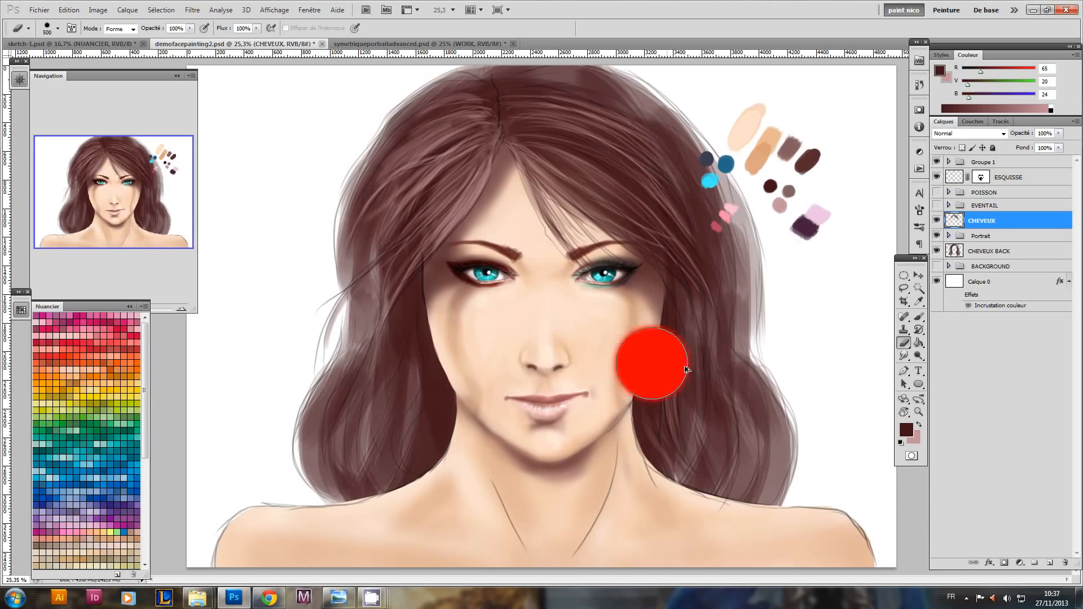
{"action": "right_click", "coordinate": [676, 391]}
{"action": "left_click", "coordinate": [959, 410]}
{"action": "left_click_drag", "start_coordinate": [540, 368], "coordinate": [565, 389]}
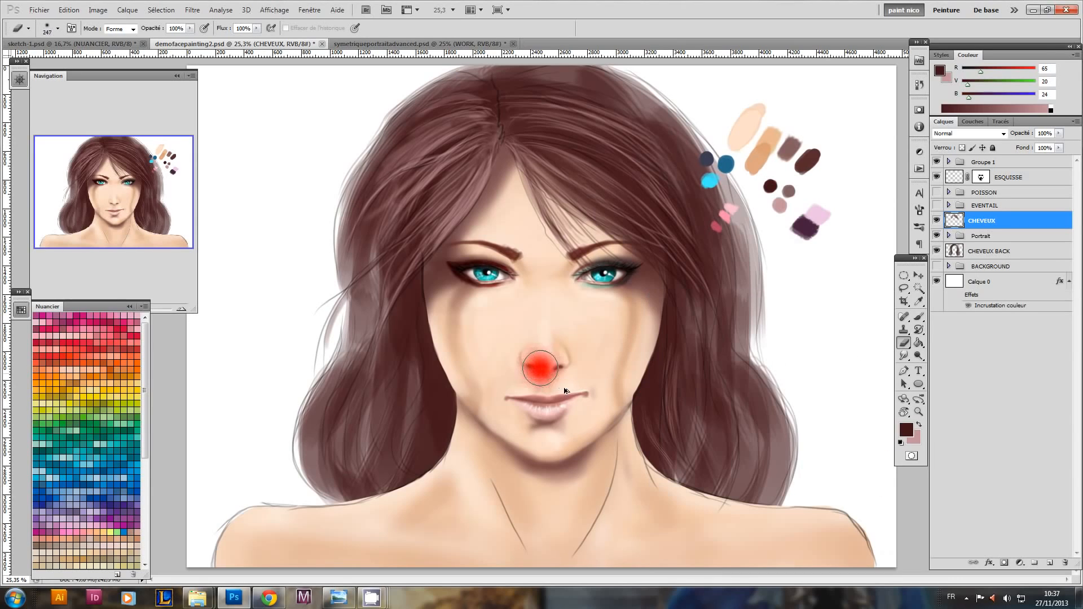
{"action": "left_click_drag", "start_coordinate": [669, 383], "coordinate": [656, 458]}
{"action": "key", "text": "b"}
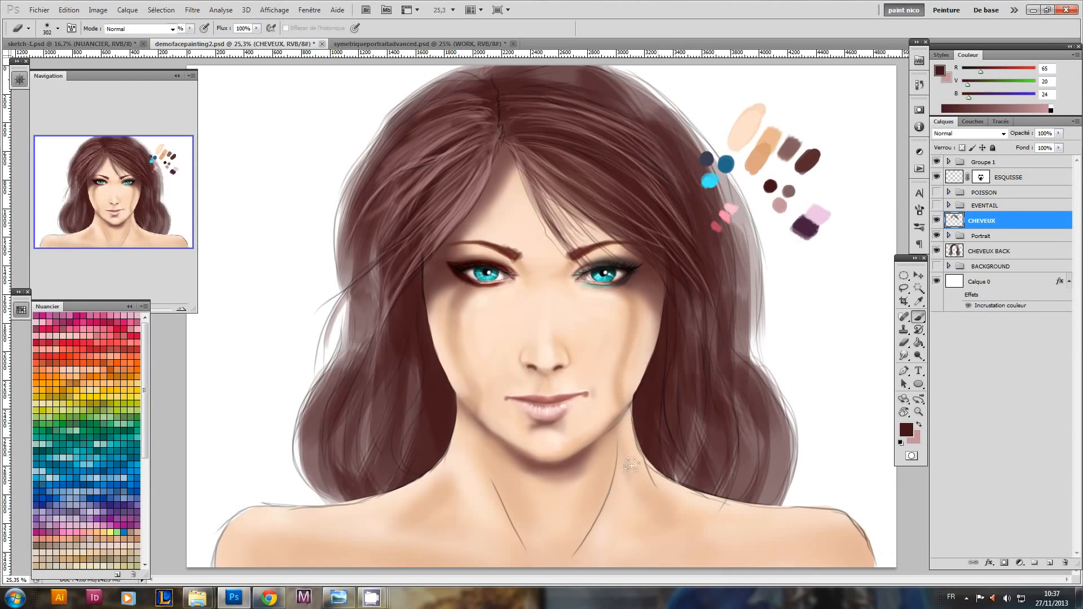
- Try the 107 px spatter brush on the CHEVEUX BACK layer in the blank area beside the hair and undo the test strokes
{"action": "left_click", "coordinate": [962, 247]}
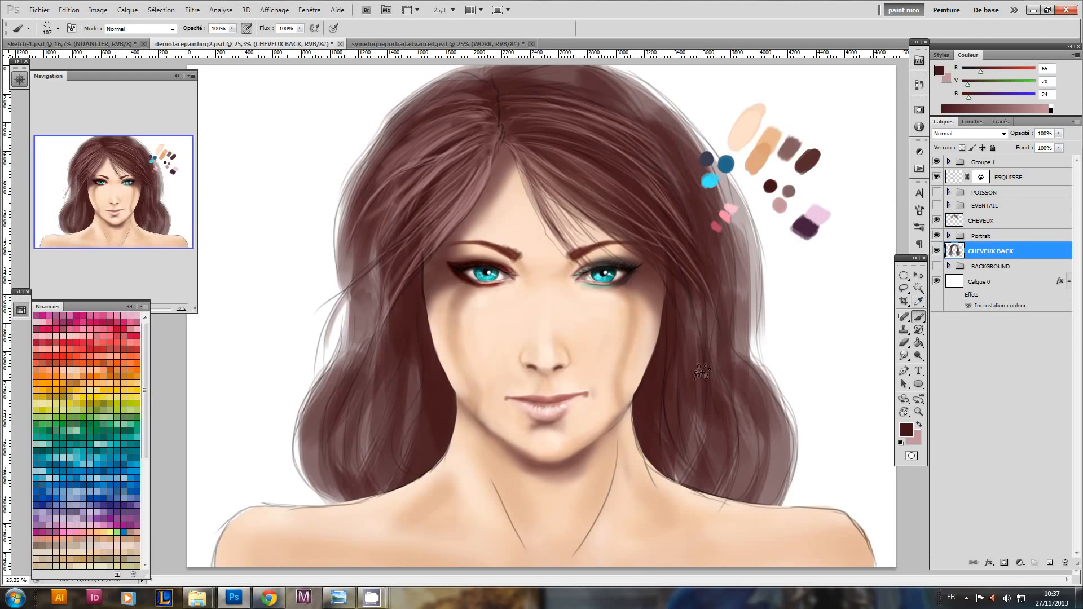
{"action": "scroll", "coordinate": [599, 338], "scroll_direction": "down", "scroll_amount": 3}
{"action": "scroll", "coordinate": [525, 239], "scroll_direction": "up", "scroll_amount": 3}
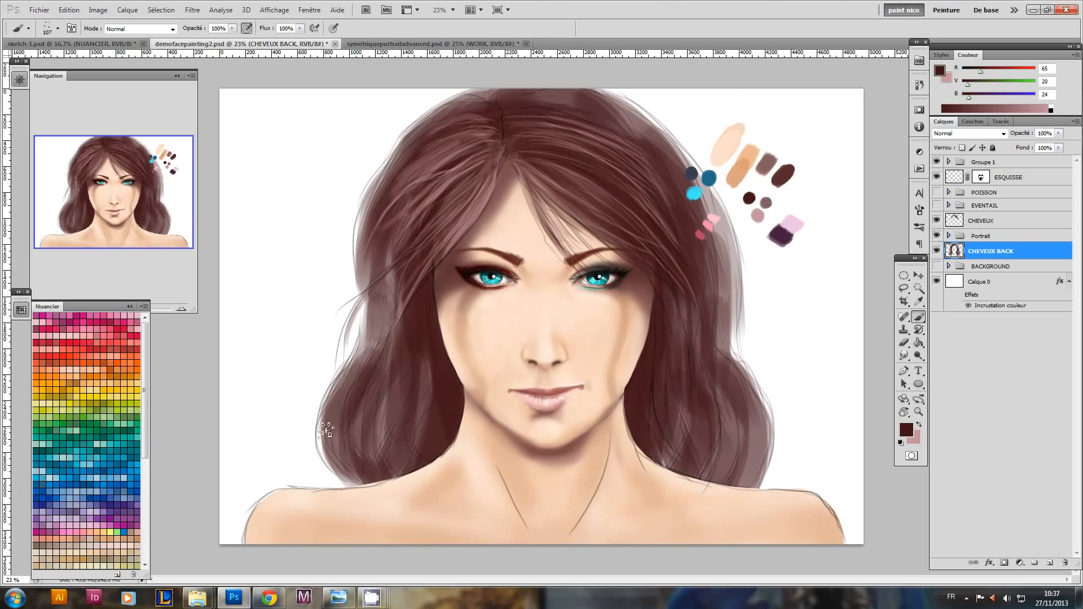
{"action": "mouse_move", "coordinate": [264, 258]}
{"action": "left_mouse_down"}
{"action": "mouse_move", "coordinate": [257, 361]}
{"action": "mouse_move", "coordinate": [265, 367]}
{"action": "left_mouse_up"}
{"action": "key", "text": "ctrl+alt+z"}
{"action": "key", "text": "ctrl+alt+z"}
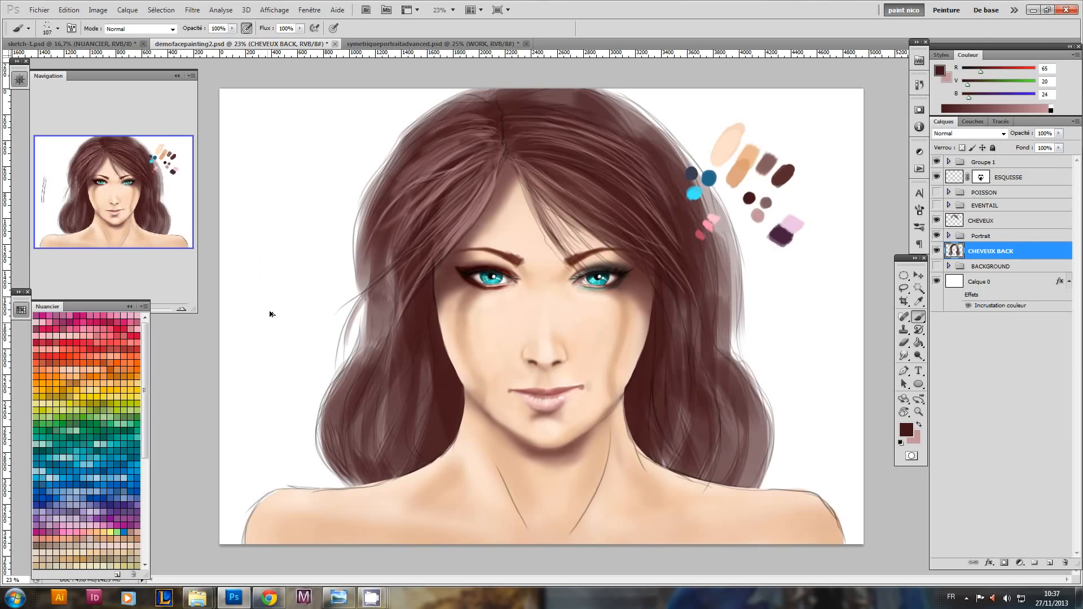
- Choose the 95 px diagonal dotted-row brush preset for painting several strands at once
{"action": "right_click", "coordinate": [322, 282]}
{"action": "left_click_drag", "start_coordinate": [728, 337], "coordinate": [727, 396]}
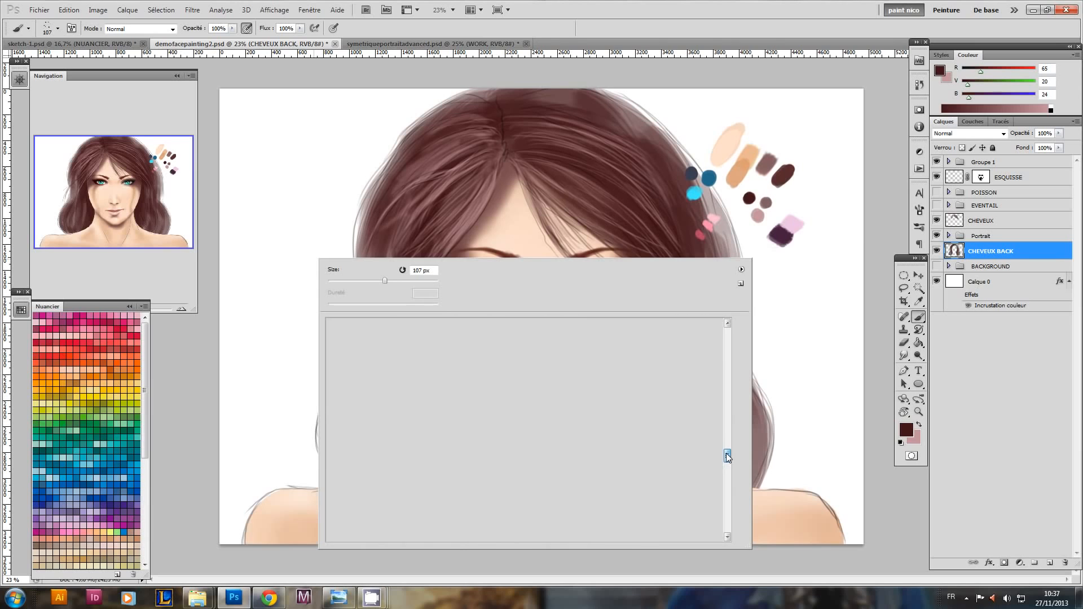
{"action": "left_click_drag", "start_coordinate": [727, 455], "coordinate": [726, 516]}
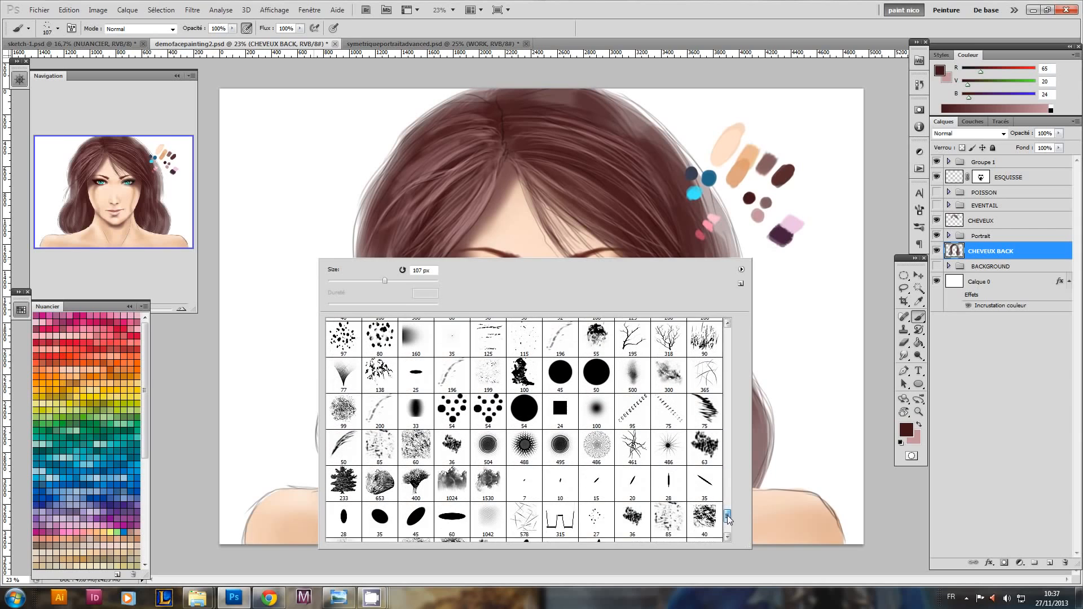
{"action": "left_click", "coordinate": [621, 431]}
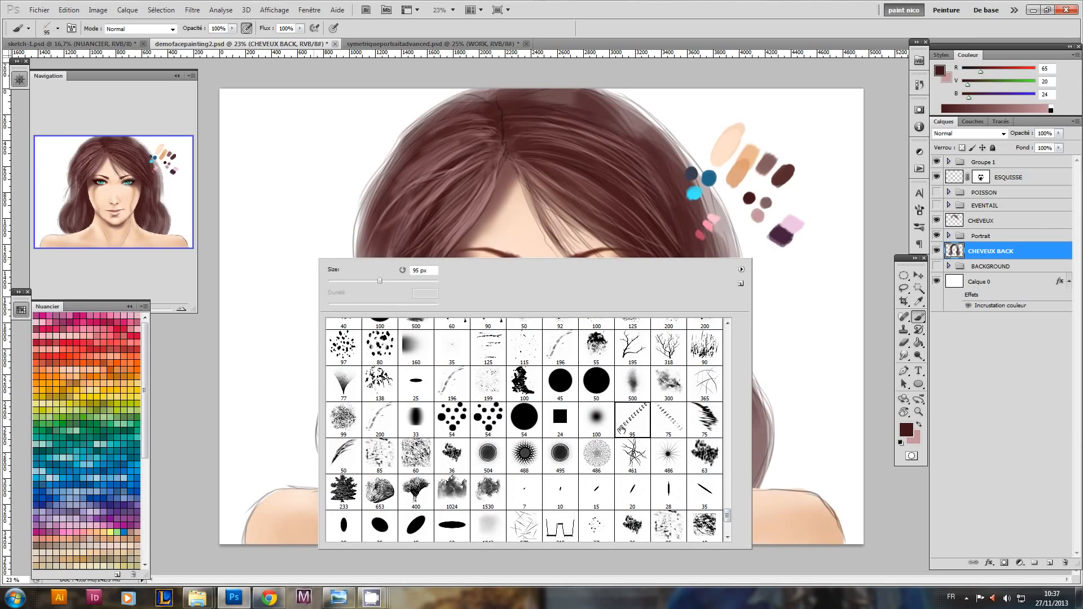
- Test the multi-strand brush at 95 px and 315 px in dark brown and pink on the blank background, and undo the strokes
{"action": "left_click_drag", "start_coordinate": [258, 220], "coordinate": [309, 360]}
{"action": "key", "text": "ctrl+z"}
{"action": "right_click", "coordinate": [267, 241], "text": "alt"}
{"action": "mouse_move", "coordinate": [263, 217]}
{"action": "left_mouse_down"}
{"action": "mouse_move", "coordinate": [266, 285]}
{"action": "mouse_move", "coordinate": [311, 384]}
{"action": "left_mouse_up"}
{"action": "key", "text": "x"}
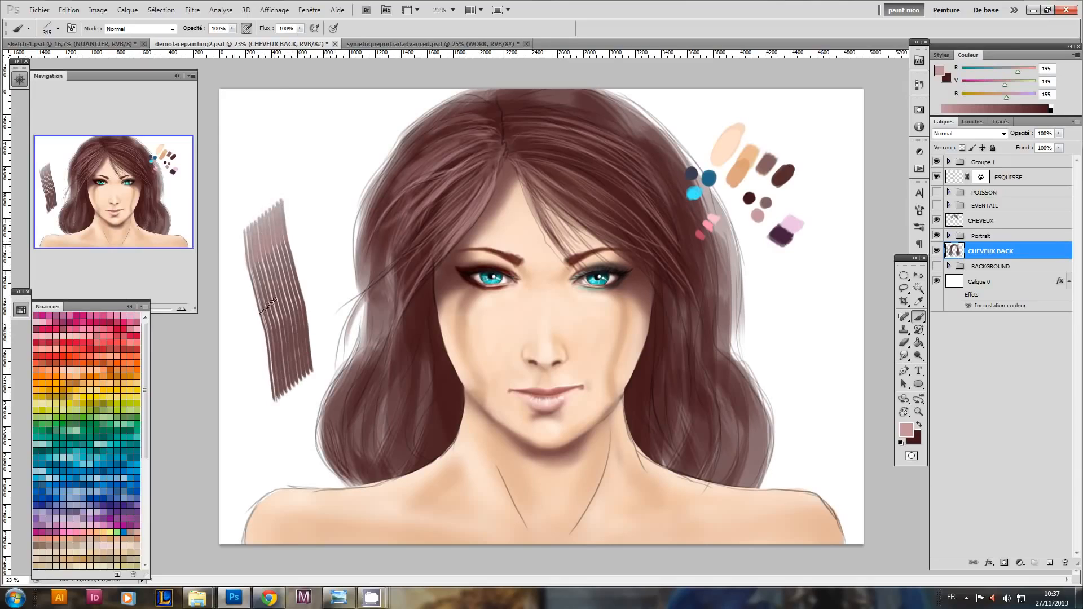
{"action": "mouse_move", "coordinate": [252, 236]}
{"action": "left_mouse_down"}
{"action": "mouse_move", "coordinate": [277, 368]}
{"action": "mouse_move", "coordinate": [306, 362]}
{"action": "left_mouse_up"}
{"action": "key", "text": "x"}
{"action": "key", "text": "ctrl+alt+z"}
{"action": "key", "text": "ctrl+alt+z"}
{"action": "key", "text": "ctrl+alt+z"}
{"action": "key", "text": "ctrl+alt+z"}
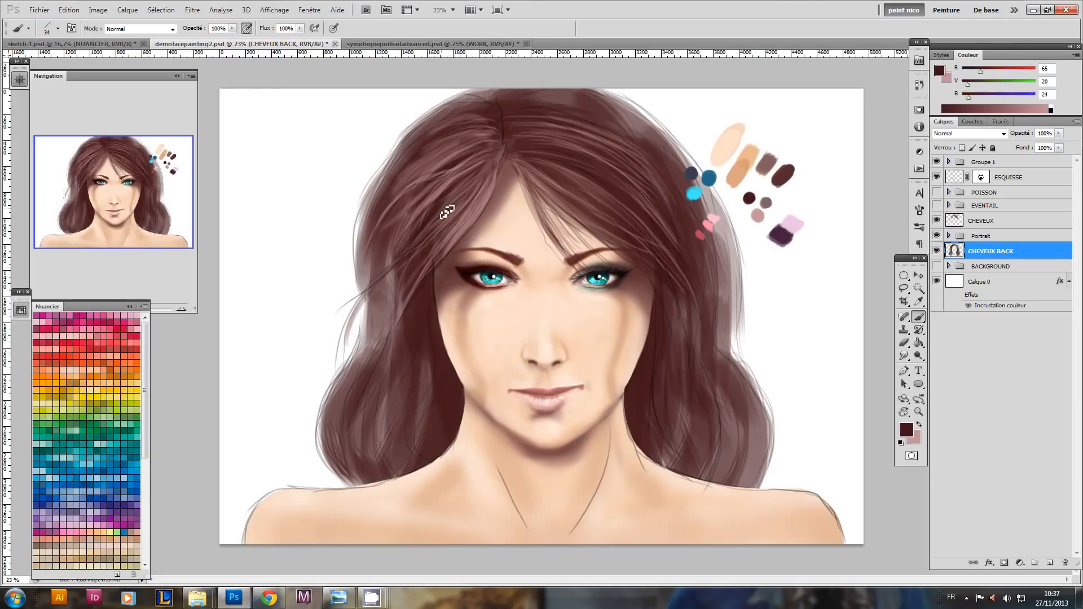
- On the CHEVEUX layer, paint alternating pink and dark multi-strand strokes across the crown just left of the parting
{"action": "key", "text": "x"}
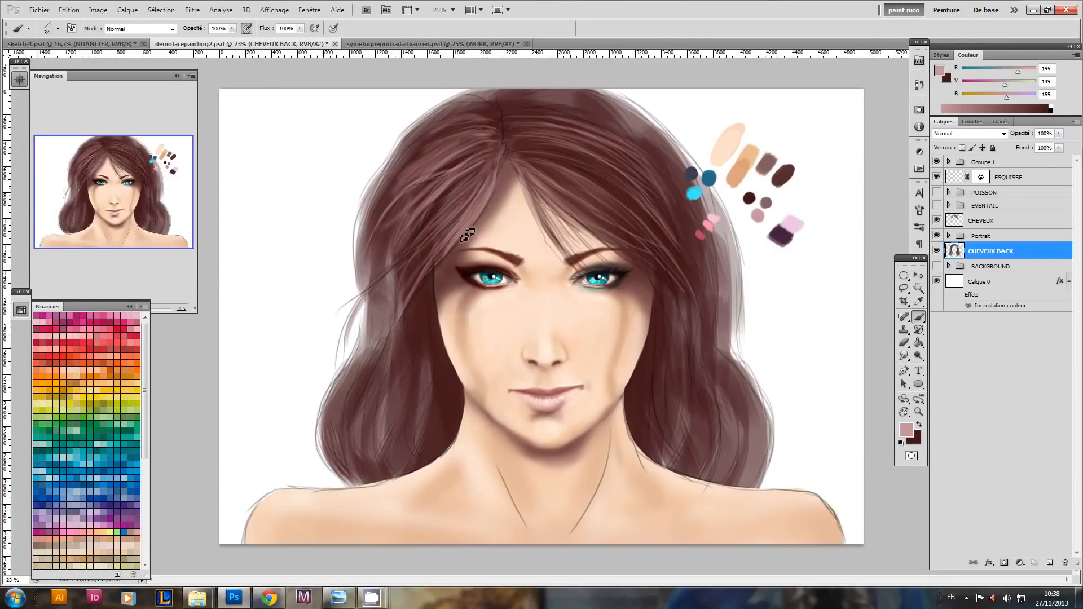
{"action": "left_click", "coordinate": [989, 221]}
{"action": "left_click_drag", "start_coordinate": [491, 141], "coordinate": [439, 159]}
{"action": "key", "text": "x"}
{"action": "left_click_drag", "start_coordinate": [486, 134], "coordinate": [448, 153]}
{"action": "key", "text": "x"}
{"action": "left_click_drag", "start_coordinate": [481, 114], "coordinate": [428, 141]}
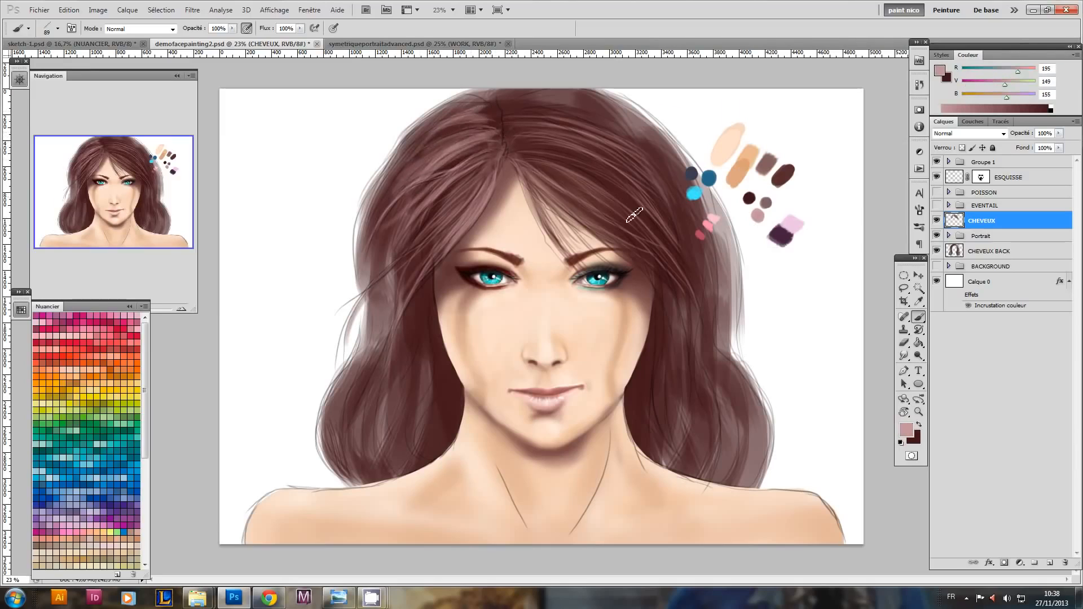
- On the CHEVEUX BACK layer, paint light pink multi-strand strokes along the outer left contour from crown to temple
{"action": "left_click", "coordinate": [976, 254]}
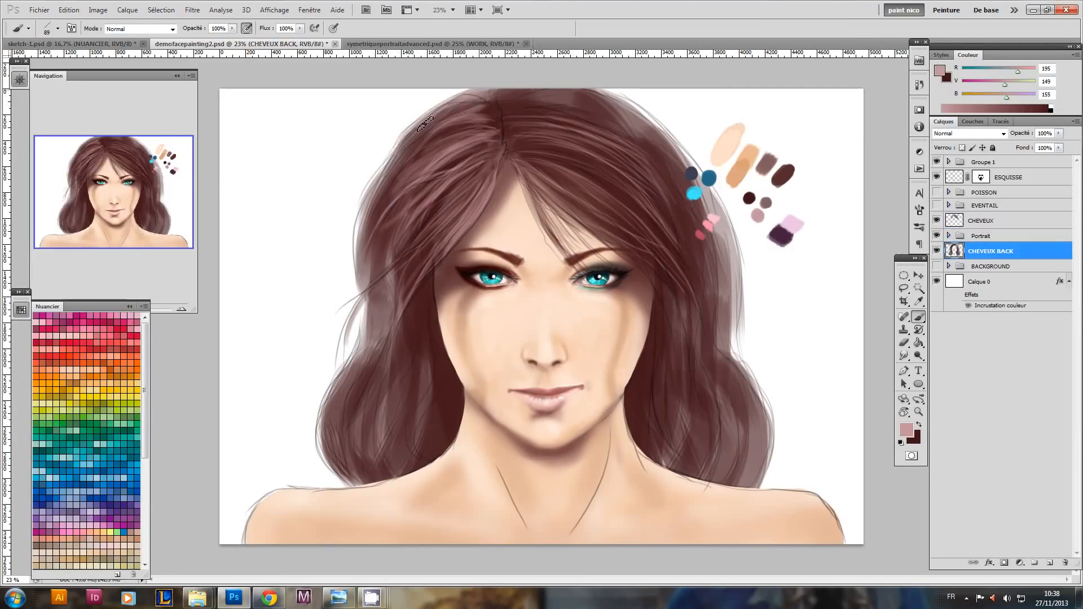
{"action": "left_click_drag", "start_coordinate": [441, 118], "coordinate": [396, 172]}
{"action": "left_click_drag", "start_coordinate": [423, 131], "coordinate": [366, 224]}
{"action": "mouse_move", "coordinate": [406, 158]}
{"action": "left_mouse_down"}
{"action": "mouse_move", "coordinate": [365, 217]}
{"action": "mouse_move", "coordinate": [354, 256]}
{"action": "left_mouse_up"}
{"action": "left_click_drag", "start_coordinate": [371, 200], "coordinate": [356, 268]}
{"action": "key", "text": "x"}
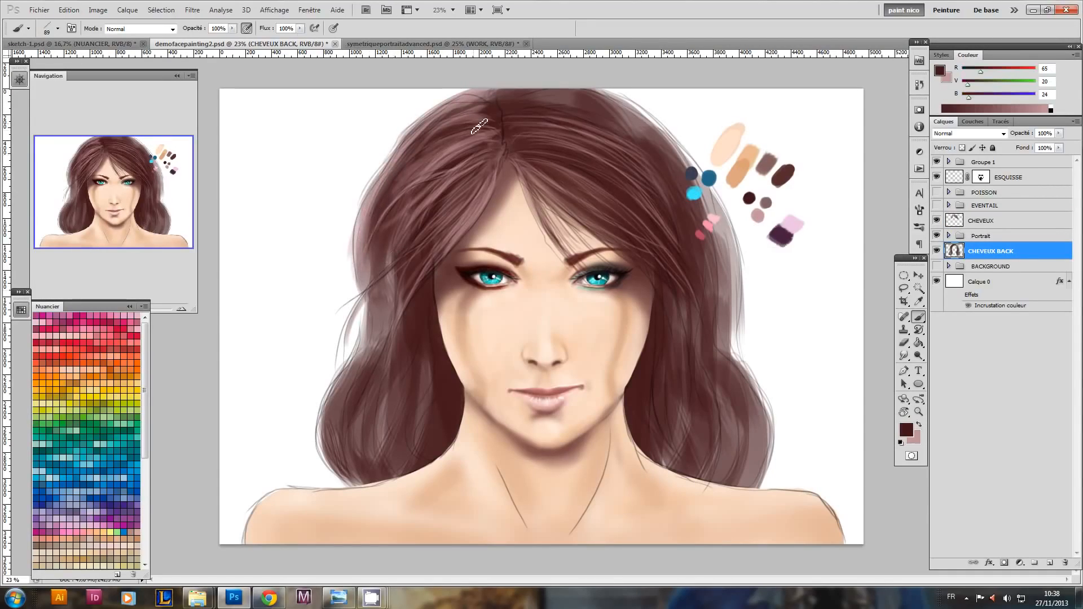
- Paint dark brown multi-strand strokes through the left-hand back hair beside the temple
{"action": "left_click_drag", "start_coordinate": [409, 156], "coordinate": [374, 254]}
{"action": "left_click_drag", "start_coordinate": [404, 213], "coordinate": [389, 317]}
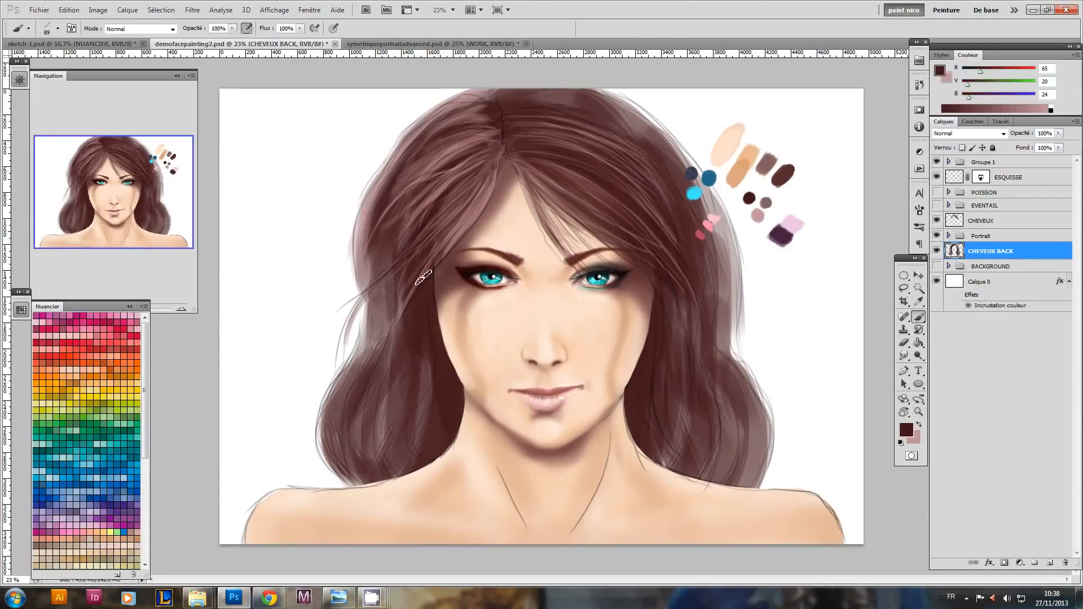
{"action": "left_click_drag", "start_coordinate": [418, 197], "coordinate": [386, 291]}
{"action": "key", "text": "x"}
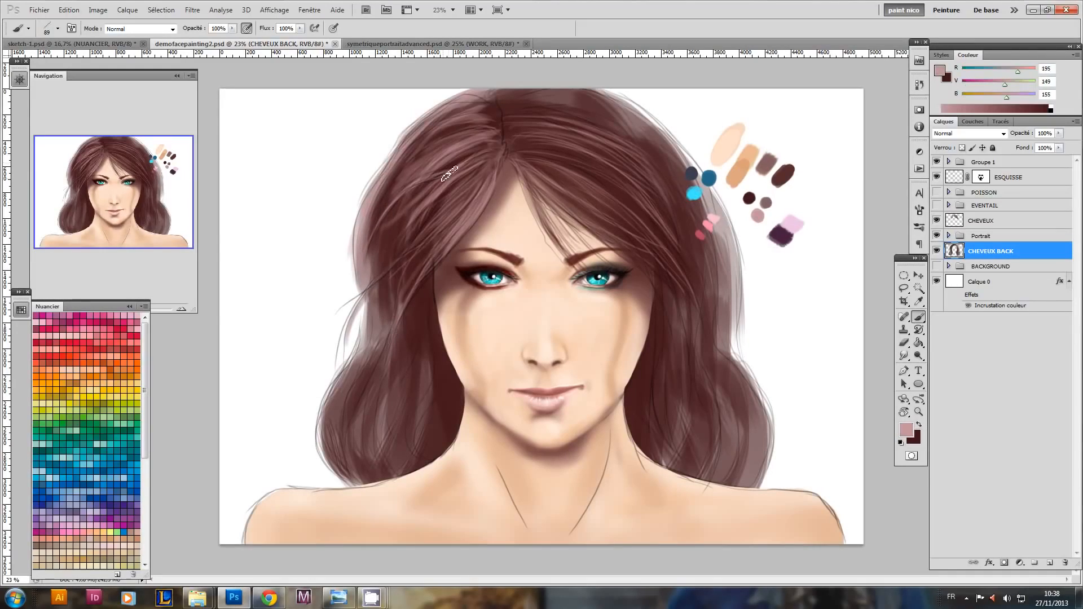
- Paint long light pink multi-strand highlights down the left-hand back hair, from the crown to eye level
{"action": "left_click_drag", "start_coordinate": [401, 201], "coordinate": [376, 275]}
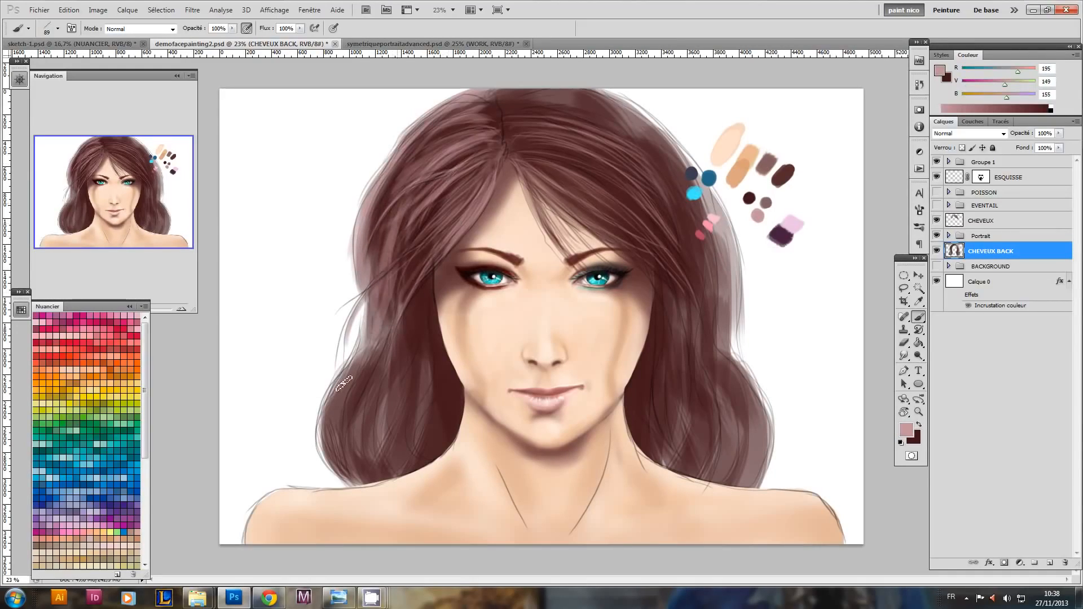
{"action": "key", "text": "x"}
{"action": "key", "text": "x"}
{"action": "mouse_move", "coordinate": [415, 168]}
{"action": "left_mouse_down"}
{"action": "mouse_move", "coordinate": [370, 299]}
{"action": "mouse_move", "coordinate": [371, 279]}
{"action": "left_mouse_up"}
{"action": "left_click_drag", "start_coordinate": [387, 195], "coordinate": [370, 275]}
{"action": "left_click_drag", "start_coordinate": [429, 136], "coordinate": [367, 272]}
{"action": "mouse_move", "coordinate": [394, 180]}
{"action": "left_mouse_down"}
{"action": "mouse_move", "coordinate": [377, 330]}
{"action": "mouse_move", "coordinate": [372, 210]}
{"action": "mouse_move", "coordinate": [370, 302]}
{"action": "left_mouse_up"}
- Add dark brown separating strands near the outer left edge of the hair at eye level
{"action": "key", "text": "x"}
{"action": "left_click_drag", "start_coordinate": [370, 246], "coordinate": [368, 284]}
{"action": "left_click_drag", "start_coordinate": [369, 210], "coordinate": [373, 303]}
{"action": "key", "text": "x"}
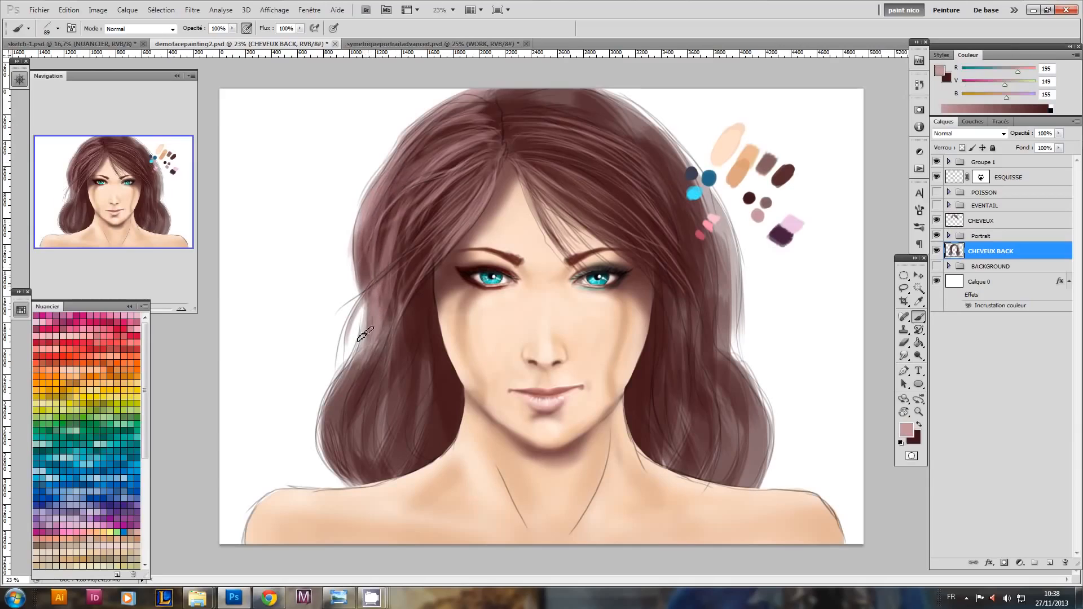
- Paint light pink multi-strand strokes down the outer curl of the left-hand hair, from chin level to the shoulder
{"action": "left_click_drag", "start_coordinate": [367, 355], "coordinate": [328, 431]}
{"action": "mouse_move", "coordinate": [357, 381]}
{"action": "left_mouse_down"}
{"action": "mouse_move", "coordinate": [334, 457]}
{"action": "mouse_move", "coordinate": [350, 469]}
{"action": "left_mouse_up"}
{"action": "left_click_drag", "start_coordinate": [329, 426], "coordinate": [332, 449]}
{"action": "mouse_move", "coordinate": [351, 384]}
{"action": "left_mouse_down"}
{"action": "mouse_move", "coordinate": [334, 435]}
{"action": "mouse_move", "coordinate": [356, 481]}
{"action": "left_mouse_up"}
- Paint dark brown multi-strand shadows through the lower left-hand curl and the lengths above it
{"action": "key", "text": "x"}
{"action": "left_click_drag", "start_coordinate": [333, 438], "coordinate": [361, 479]}
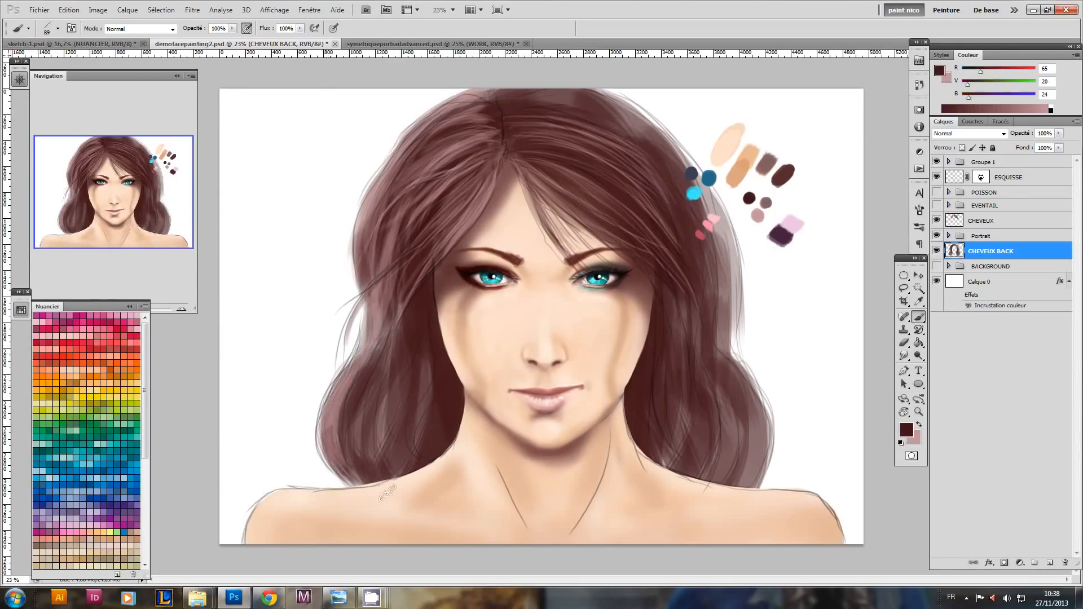
{"action": "left_click_drag", "start_coordinate": [332, 442], "coordinate": [377, 487]}
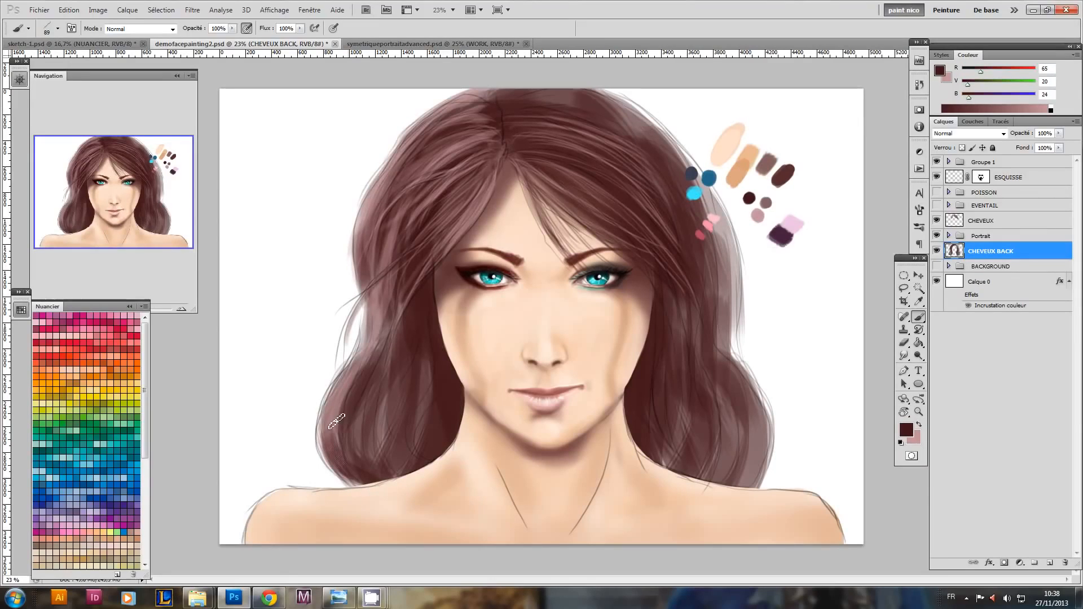
{"action": "left_click_drag", "start_coordinate": [373, 401], "coordinate": [386, 469]}
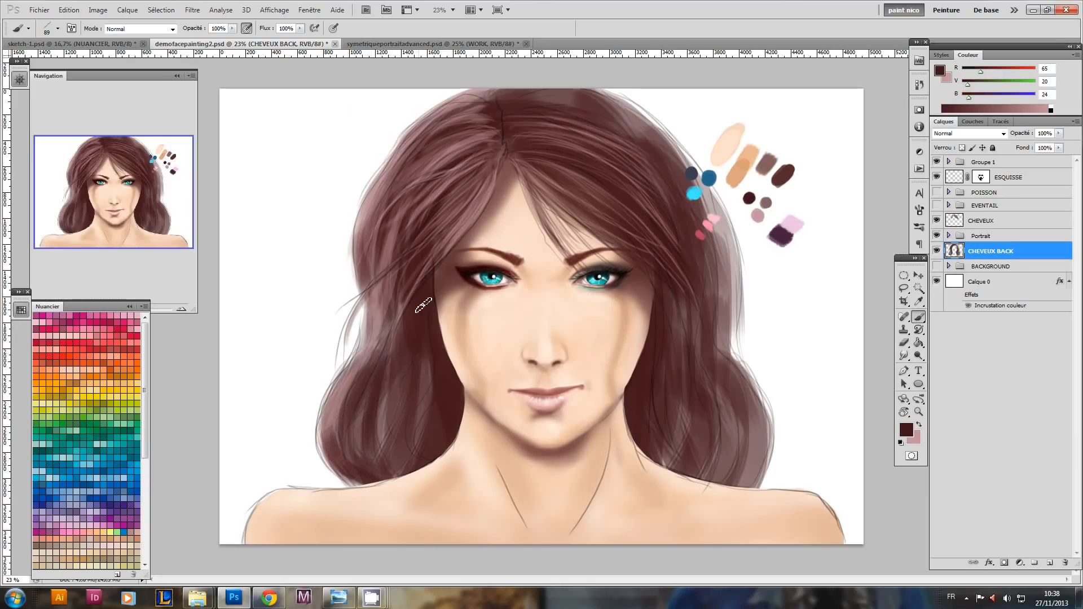
{"action": "left_click_drag", "start_coordinate": [390, 330], "coordinate": [372, 376]}
- Rotate the canvas to add pink and dark brown strands along the left-hand outer lengths, and return it to 0°
{"action": "key", "text": "r"}
{"action": "left_click_drag", "start_coordinate": [372, 339], "coordinate": [359, 263]}
{"action": "key", "text": "x"}
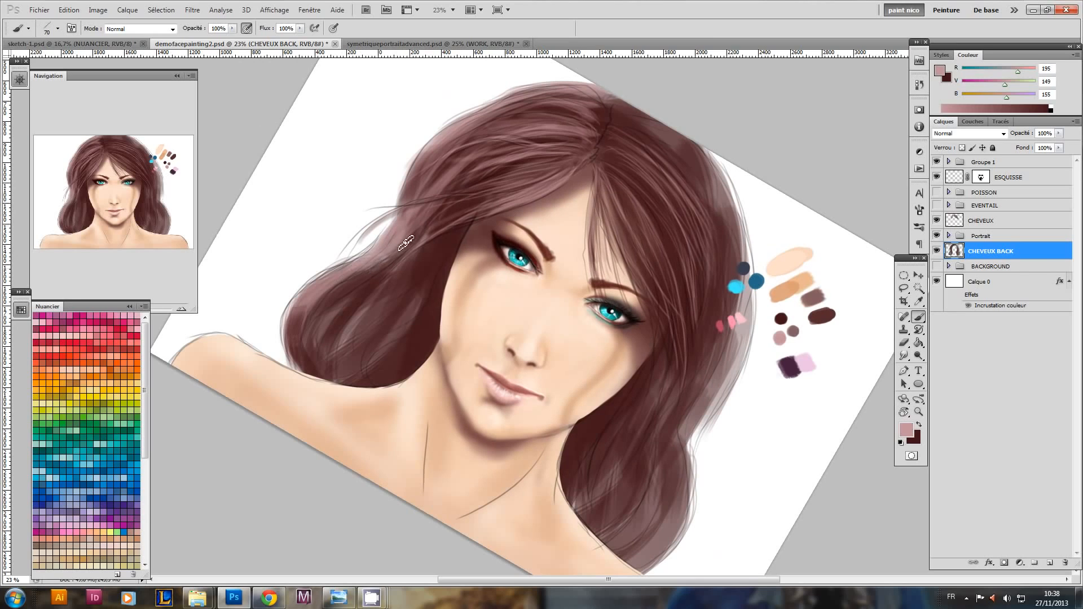
{"action": "key", "text": "x"}
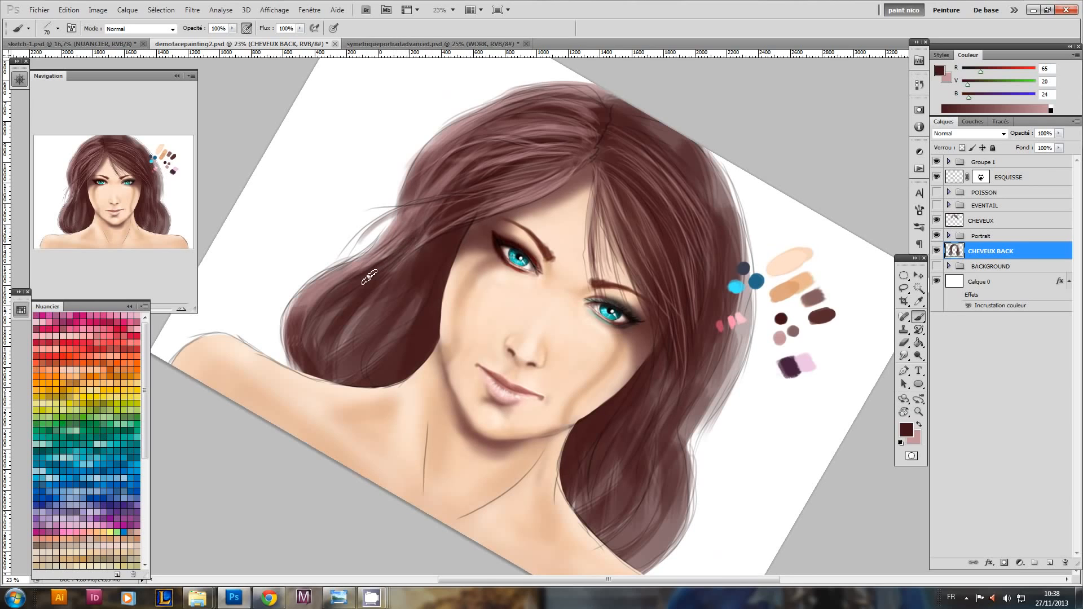
{"action": "key", "text": "r"}
{"action": "left_click_drag", "start_coordinate": [261, 385], "coordinate": [335, 456]}
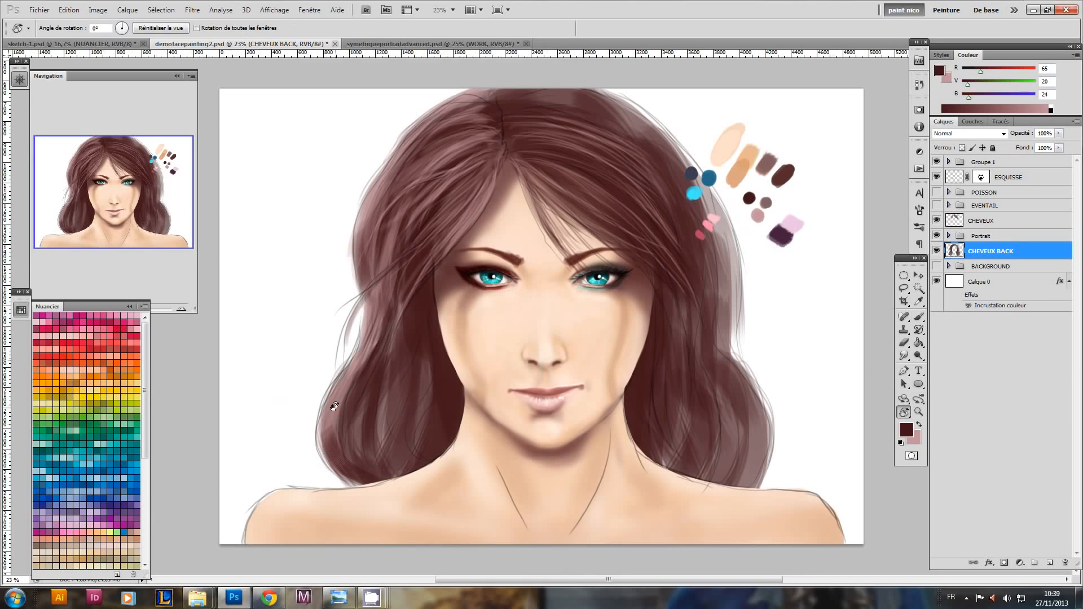
- Alternate light pink and dark brown strands from the left-hand crown down to the jaw, reducing the brush to 41 px
{"action": "key", "text": "x"}
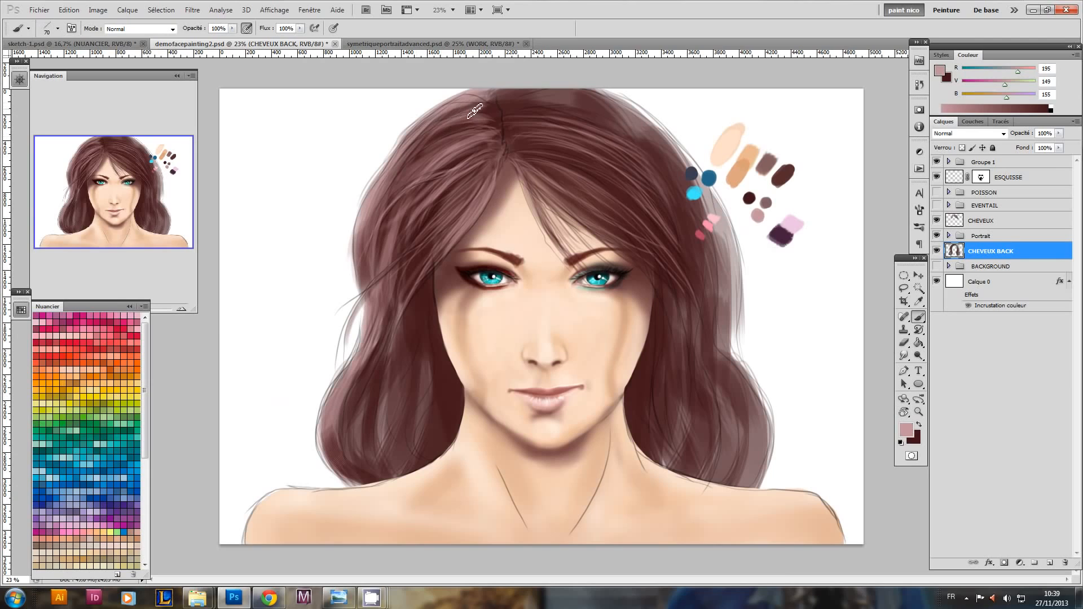
{"action": "key", "text": "x"}
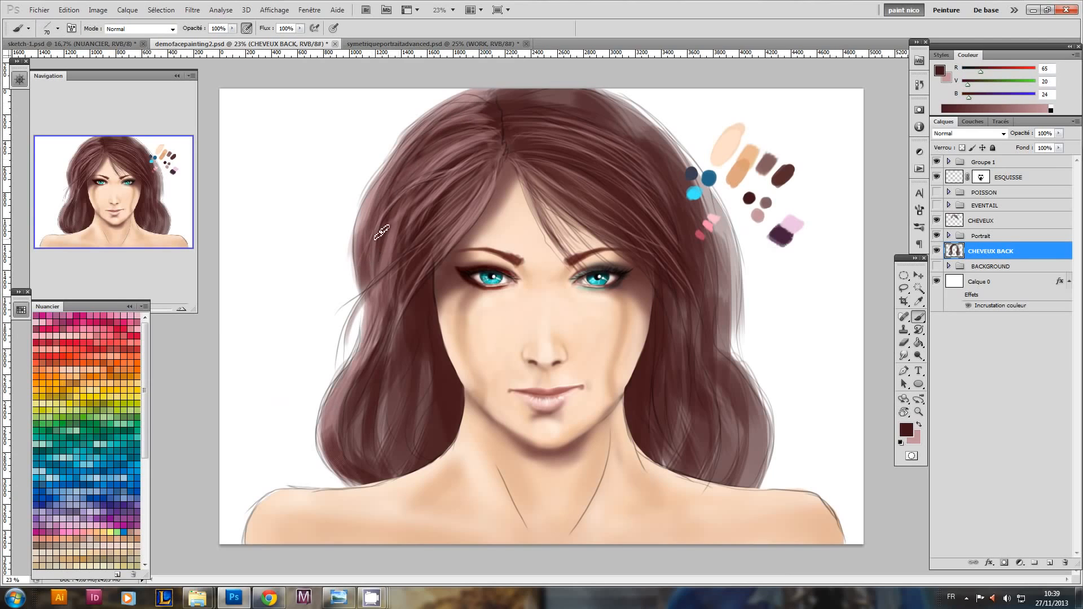
{"action": "key", "text": "x"}
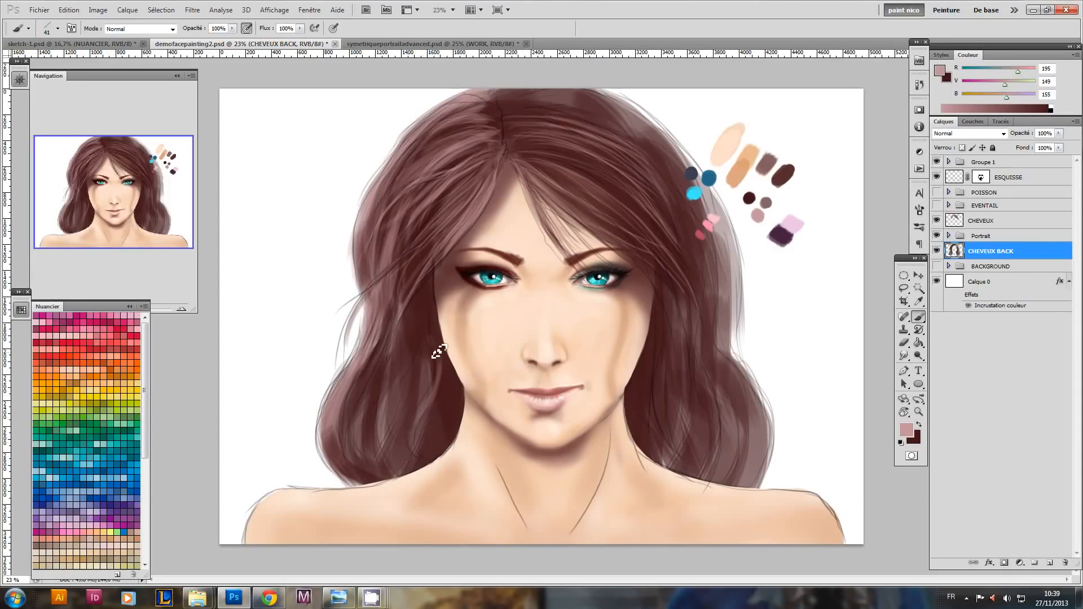
{"action": "key", "text": "x"}
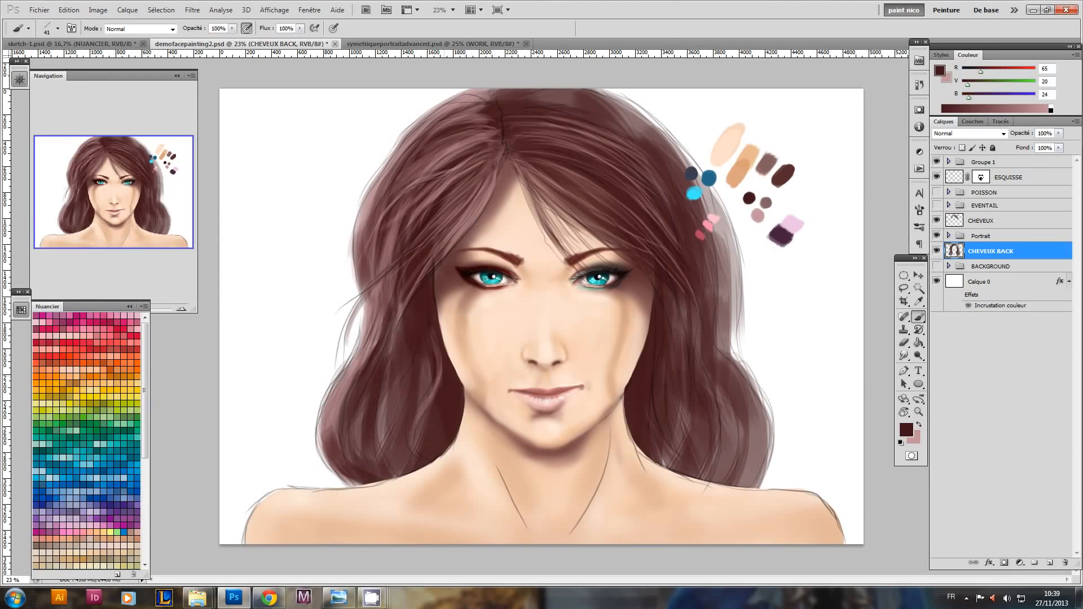
- Rotate the canvas and alternate fine pink and dark brown strands in the left-hand inner hair beside the jaw and neck
{"action": "key", "text": "r"}
{"action": "mouse_move", "coordinate": [367, 400]}
{"action": "left_mouse_down"}
{"action": "mouse_move", "coordinate": [421, 290]}
{"action": "mouse_move", "coordinate": [438, 281]}
{"action": "left_mouse_up"}
{"action": "key", "text": "x"}
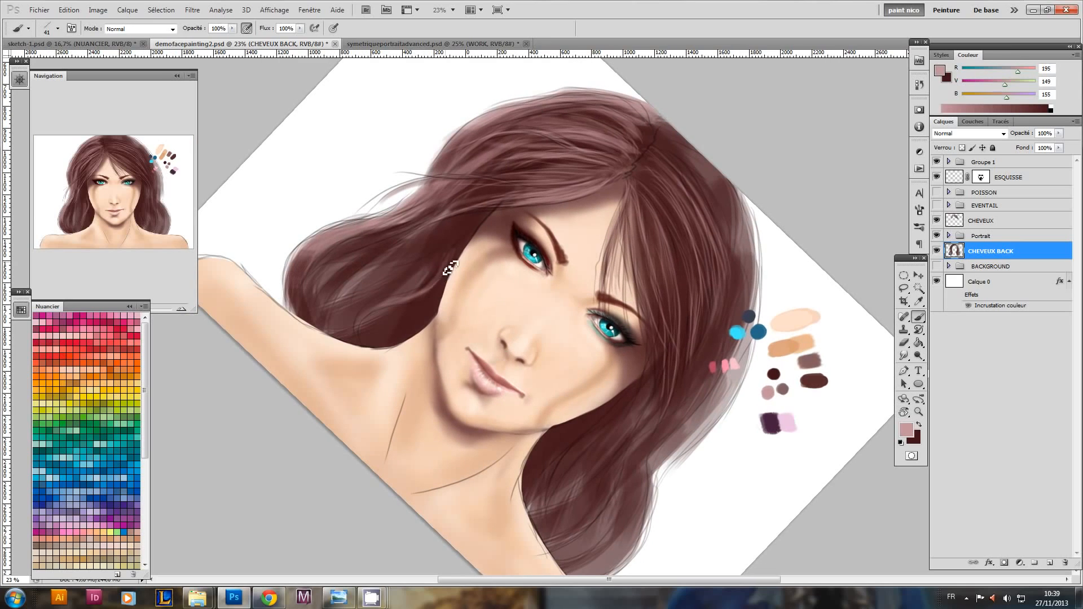
{"action": "key", "text": "x"}
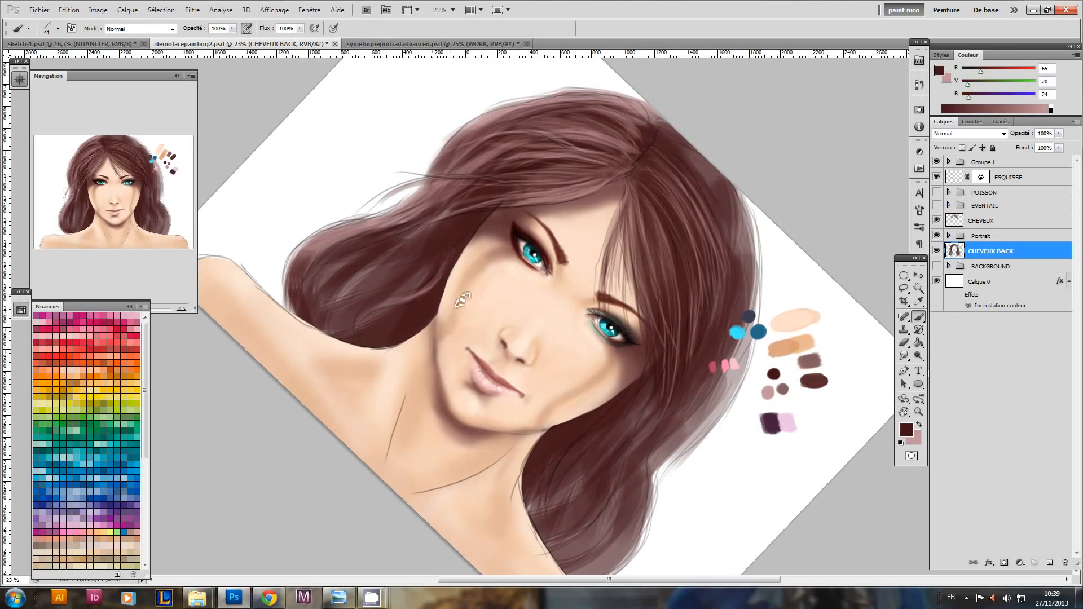
{"action": "key", "text": "x"}
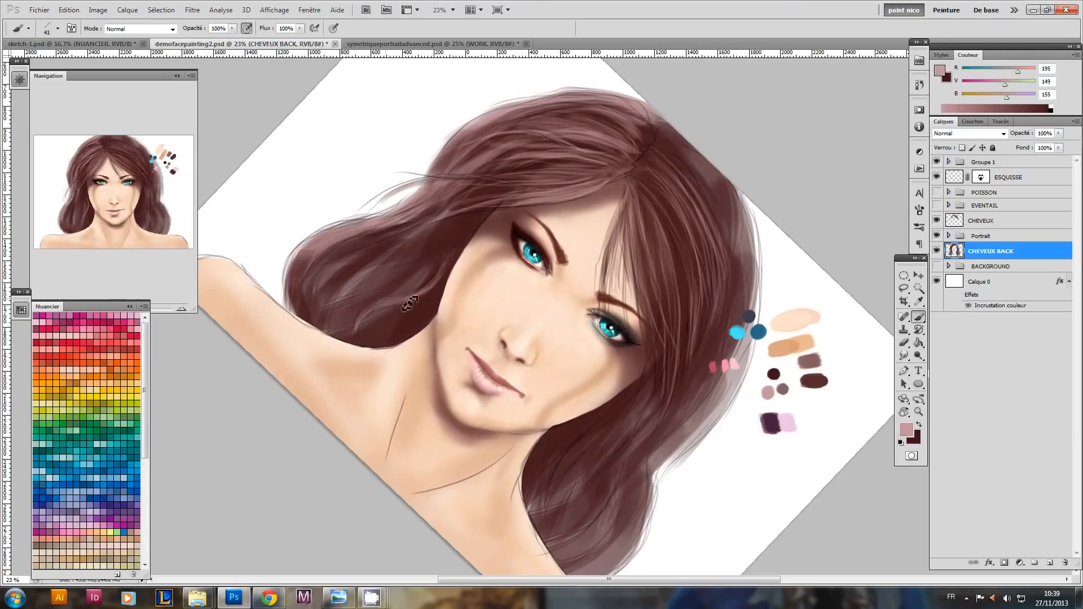
{"action": "key", "text": "x"}
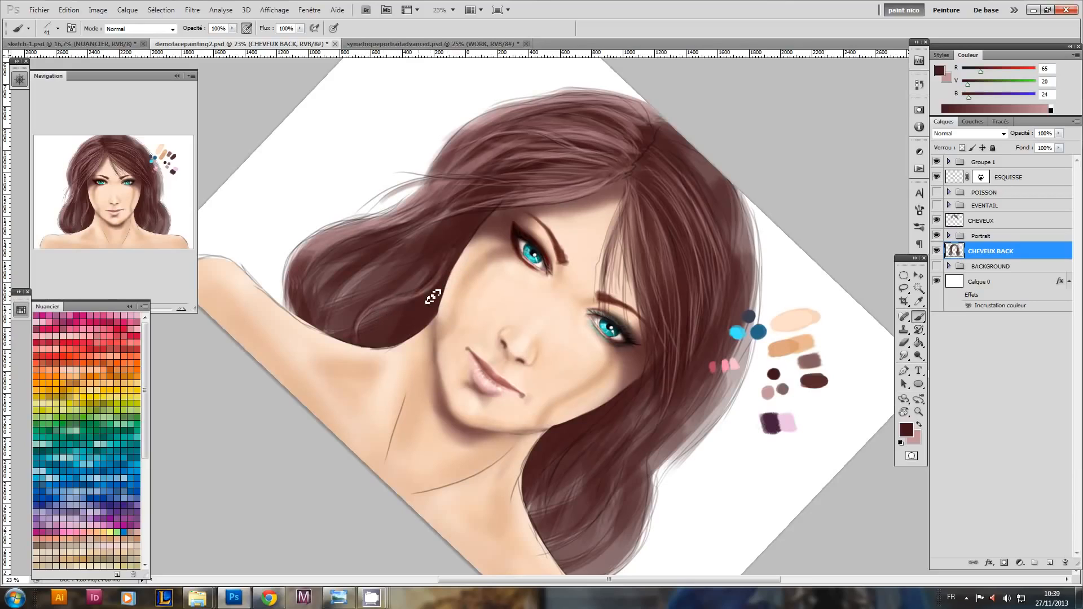
{"action": "key", "text": "x"}
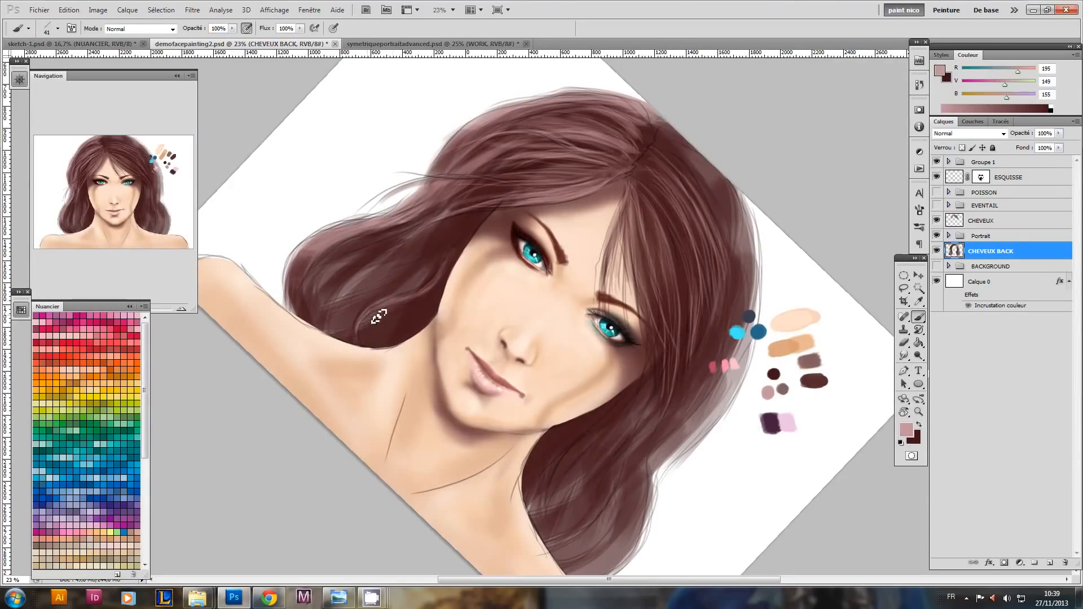
{"action": "key", "text": "x"}
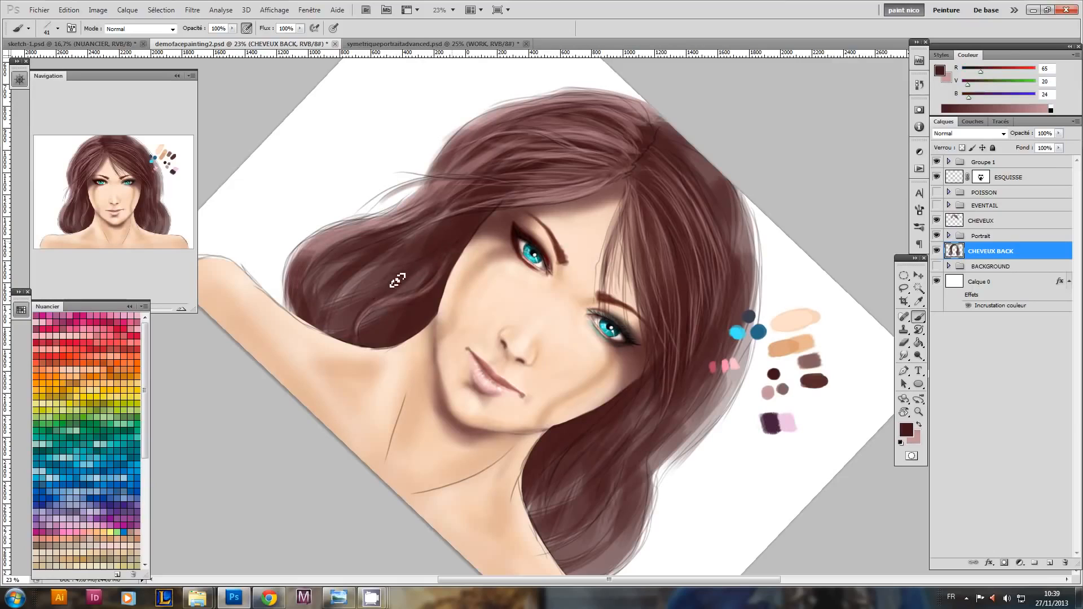
- Add fine pink highlights and dark brown separations through the middle waves of the left-hand hair, and restore the upright view
{"action": "key", "text": "x"}
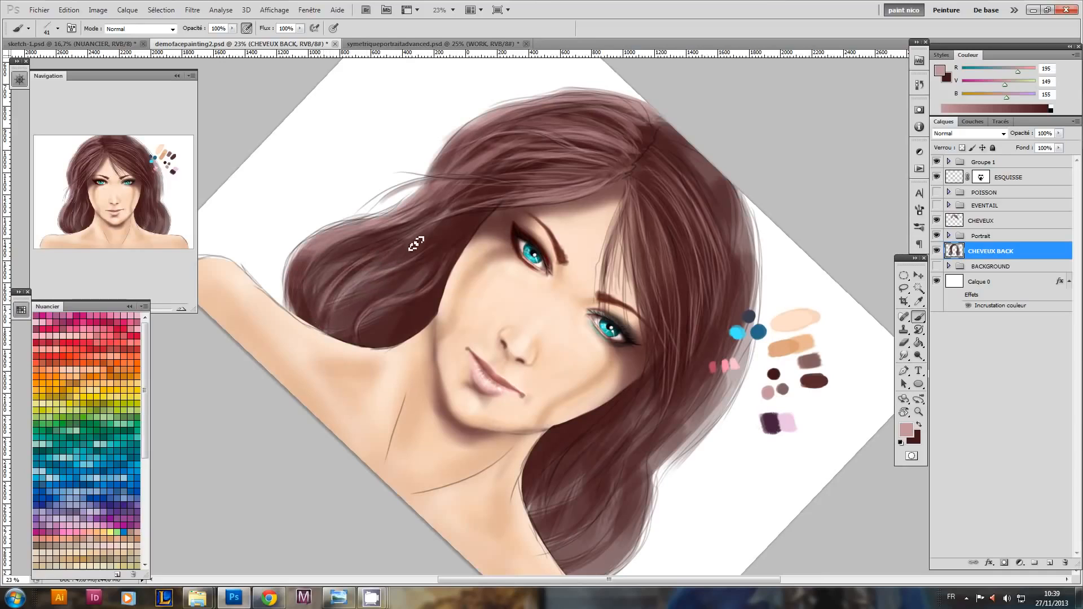
{"action": "key", "text": "x"}
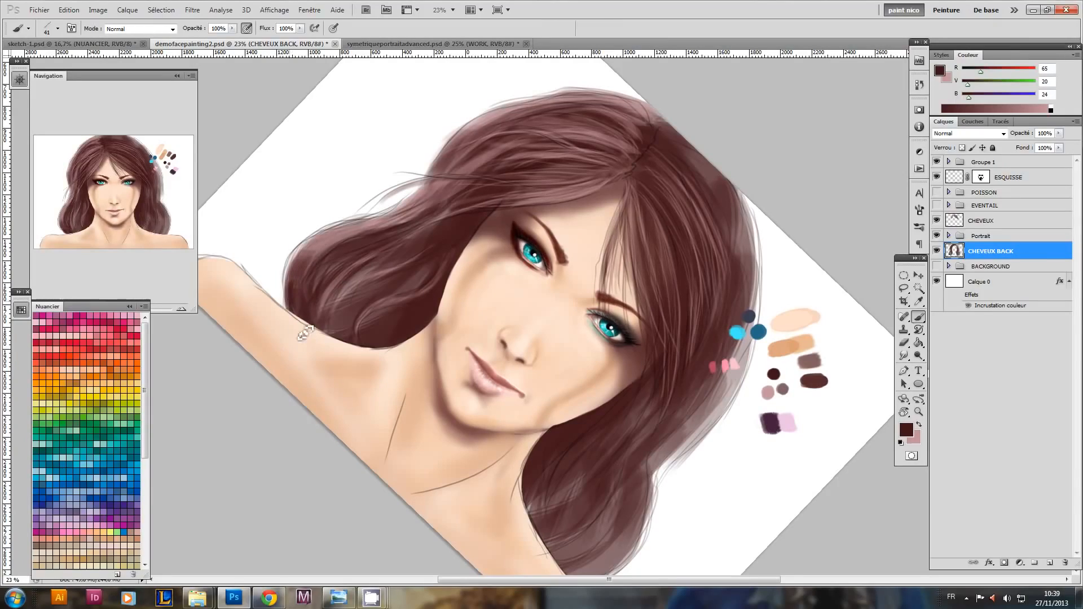
{"action": "key", "text": "x"}
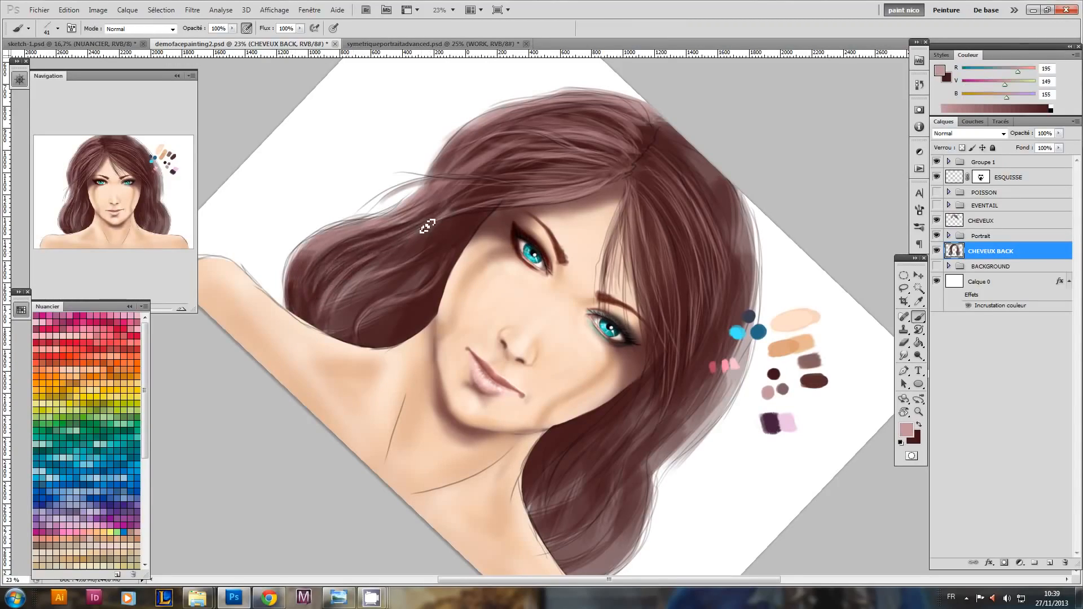
{"action": "key", "text": "x"}
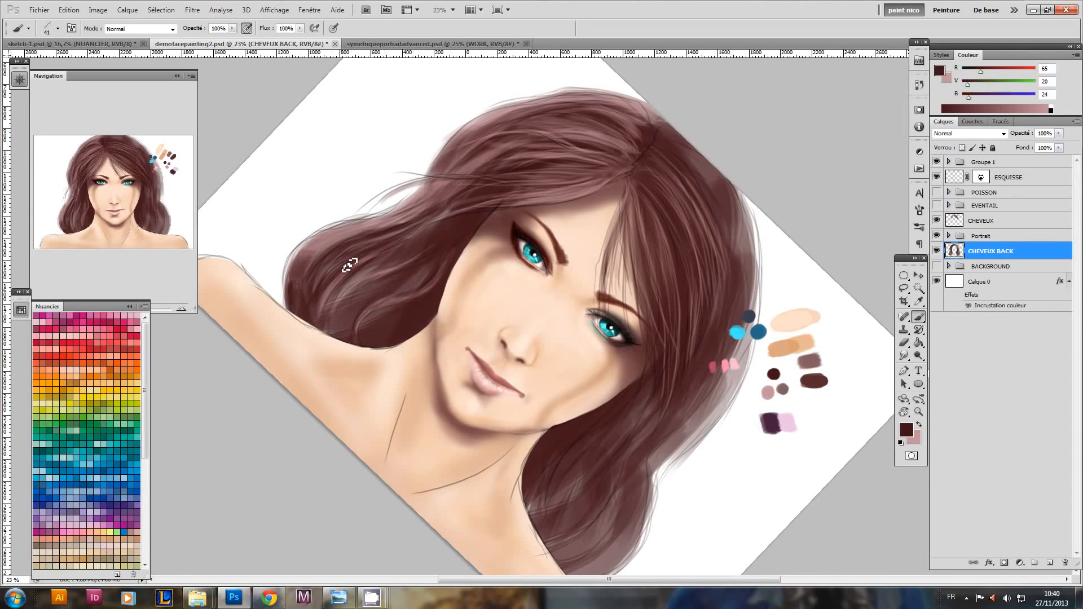
{"action": "key", "text": "r"}
{"action": "mouse_move", "coordinate": [259, 310]}
{"action": "left_mouse_down"}
{"action": "mouse_move", "coordinate": [290, 450]}
{"action": "mouse_move", "coordinate": [423, 518]}
{"action": "mouse_move", "coordinate": [364, 510]}
{"action": "left_mouse_up"}
{"action": "key", "text": "b"}
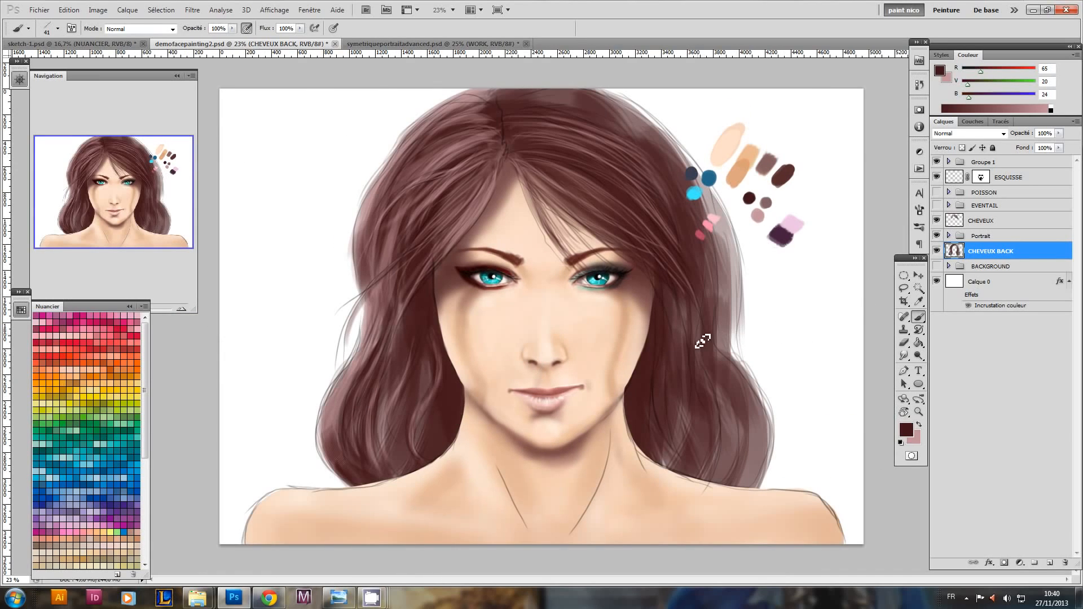
- Enlarge the multi-strand brush to 106 px and paint dark brown strokes on the outer curl of the lower right-hand hair
{"action": "left_click", "coordinate": [756, 342], "text": "ctrl"}
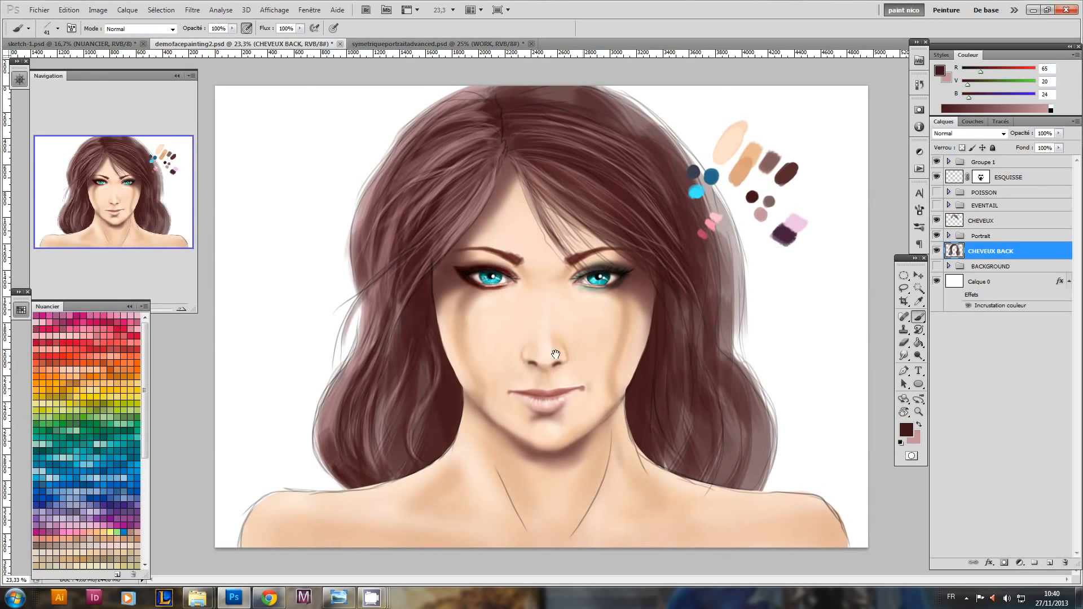
{"action": "key", "text": "Tab"}
{"action": "key", "text": "Tab"}
{"action": "left_click_drag", "start_coordinate": [801, 425], "coordinate": [845, 449]}
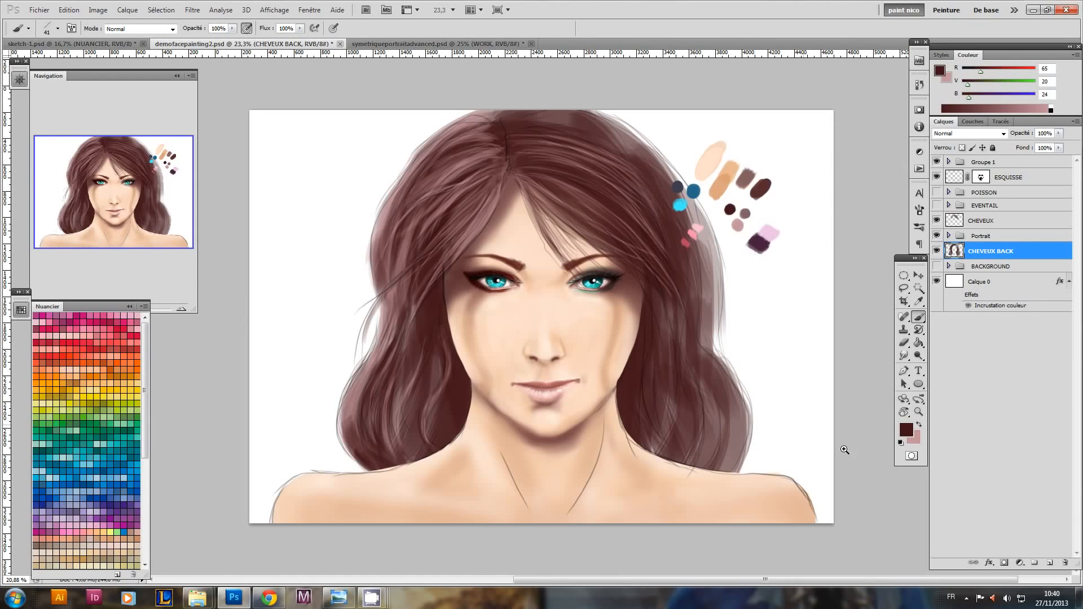
{"action": "left_click_drag", "start_coordinate": [662, 375], "coordinate": [713, 397]}
{"action": "left_click_drag", "start_coordinate": [650, 409], "coordinate": [612, 423]}
{"action": "key", "text": "Tab"}
{"action": "left_click_drag", "start_coordinate": [651, 456], "coordinate": [534, 435]}
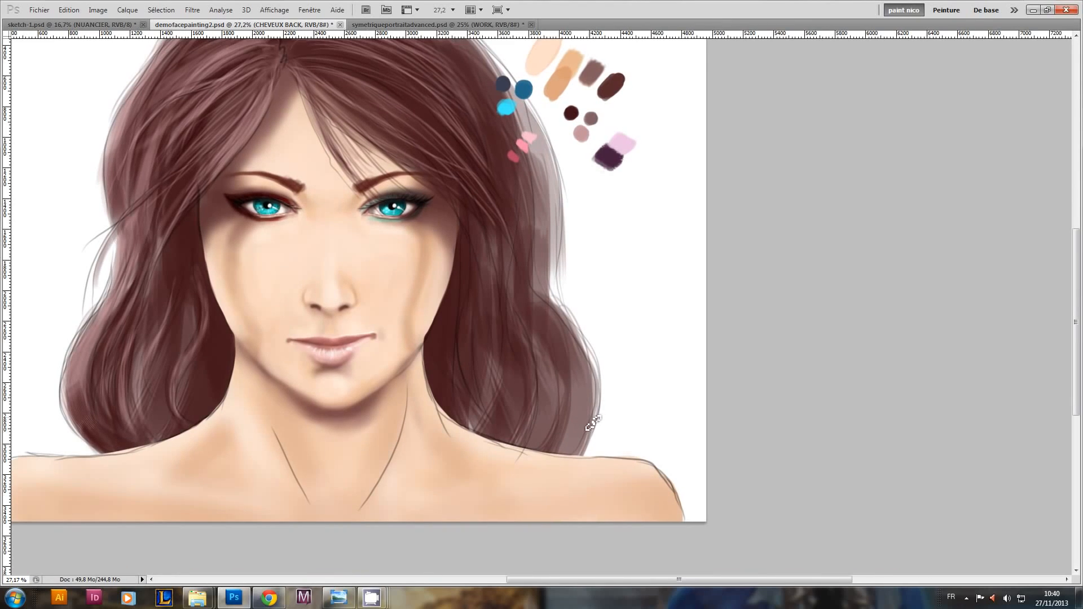
{"action": "key", "text": "Tab"}
{"action": "left_click_drag", "start_coordinate": [700, 425], "coordinate": [512, 395]}
{"action": "left_click_drag", "start_coordinate": [571, 329], "coordinate": [575, 329]}
{"action": "mouse_move", "coordinate": [591, 385]}
{"action": "left_mouse_down"}
{"action": "mouse_move", "coordinate": [572, 435]}
{"action": "mouse_move", "coordinate": [596, 406]}
{"action": "mouse_move", "coordinate": [578, 451]}
{"action": "left_mouse_up"}
{"action": "left_click_drag", "start_coordinate": [607, 389], "coordinate": [571, 474]}
- Paint light pink multi-strand highlights curving down the outer wave of the lower right-hand hair
{"action": "key", "text": "x"}
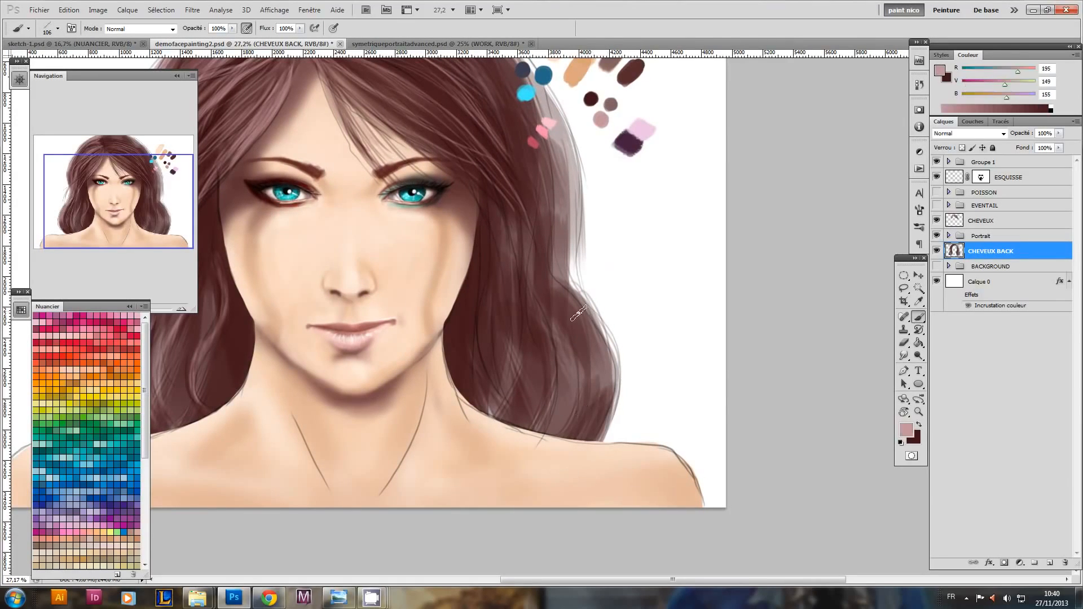
{"action": "left_click_drag", "start_coordinate": [595, 350], "coordinate": [600, 382]}
{"action": "left_click_drag", "start_coordinate": [571, 326], "coordinate": [593, 393]}
{"action": "left_click_drag", "start_coordinate": [555, 299], "coordinate": [598, 392]}
- Paint dark brown multi-strand strokes through the lower right-hand waves, down to the shoulder and beside the neck
{"action": "key", "text": "x"}
{"action": "mouse_move", "coordinate": [558, 309]}
{"action": "left_mouse_down"}
{"action": "mouse_move", "coordinate": [587, 395]}
{"action": "mouse_move", "coordinate": [581, 411]}
{"action": "left_mouse_up"}
{"action": "left_click_drag", "start_coordinate": [571, 353], "coordinate": [555, 434]}
{"action": "left_click_drag", "start_coordinate": [560, 397], "coordinate": [544, 431]}
{"action": "left_click_drag", "start_coordinate": [485, 376], "coordinate": [501, 436]}
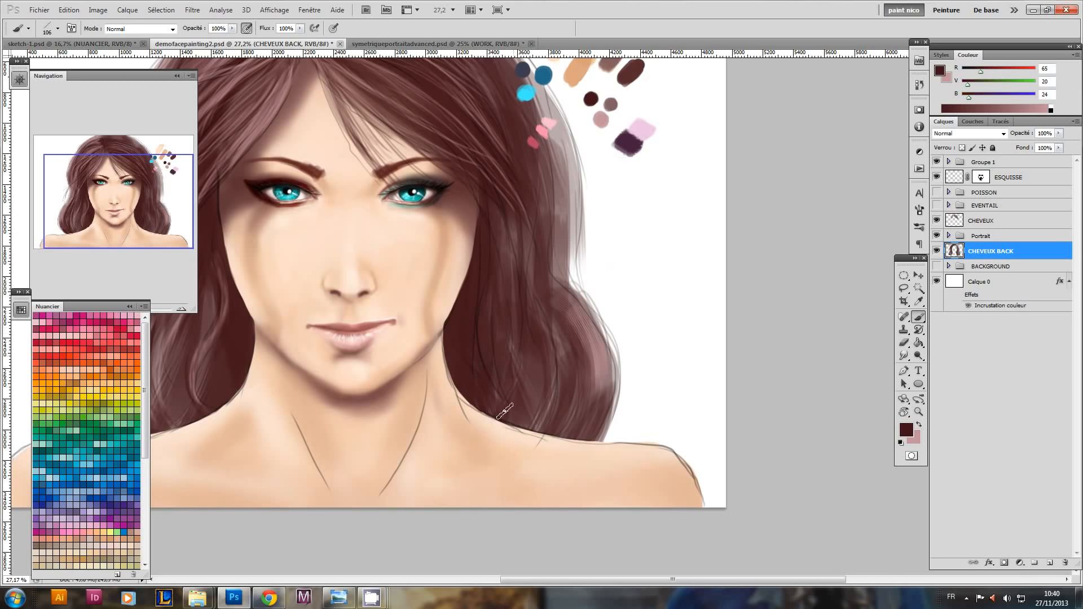
- Choose a large soft round brush with light pink as the foreground colour and enlarge it to 528 px
{"action": "right_click", "coordinate": [460, 333]}
{"action": "left_click_drag", "start_coordinate": [869, 546], "coordinate": [874, 361]}
{"action": "left_click", "coordinate": [767, 412]}
{"action": "left_click_drag", "start_coordinate": [435, 258], "coordinate": [514, 277]}
{"action": "mouse_move", "coordinate": [276, 339]}
{"action": "left_mouse_down"}
{"action": "mouse_move", "coordinate": [541, 382]}
{"action": "mouse_move", "coordinate": [543, 561]}
{"action": "left_mouse_up"}
{"action": "key", "text": "ctrl+r"}
{"action": "left_click_drag", "start_coordinate": [540, 321], "coordinate": [506, 317]}
{"action": "key", "text": "x"}
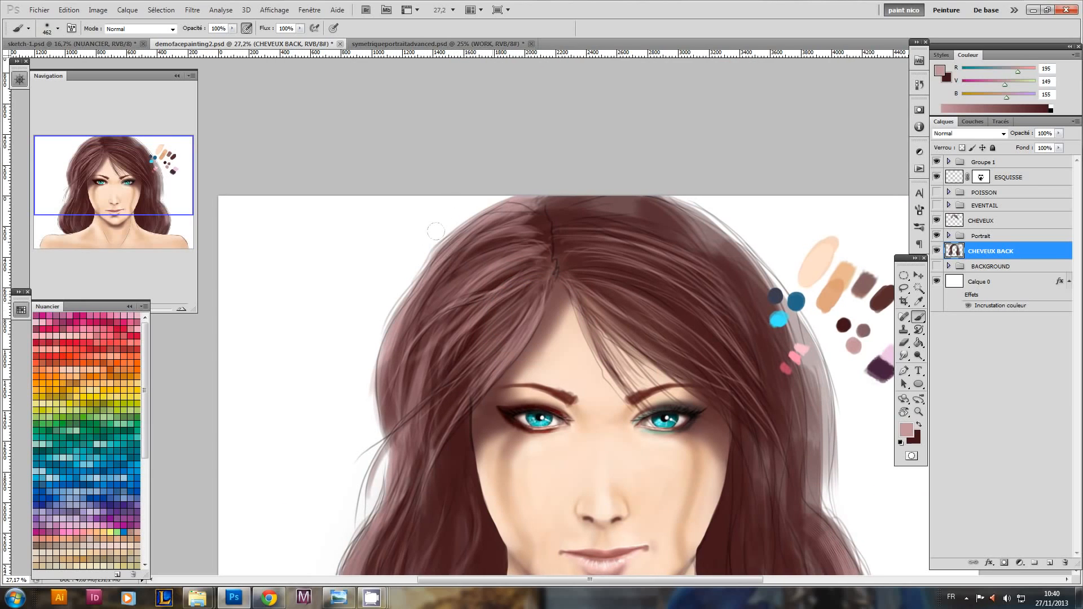
{"action": "mouse_move", "coordinate": [730, 333]}
{"action": "left_mouse_down"}
{"action": "mouse_move", "coordinate": [575, 346]}
{"action": "mouse_move", "coordinate": [580, 287]}
{"action": "left_mouse_up"}
{"action": "left_click_drag", "start_coordinate": [600, 376], "coordinate": [565, 401]}
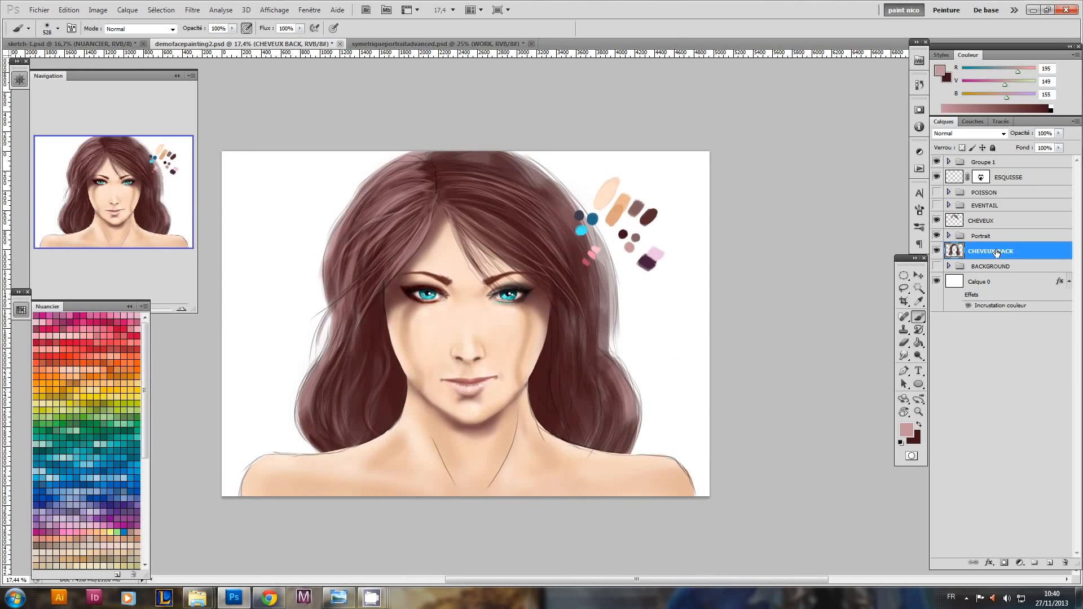
- Load the CHEVEUX BACK layer's contents as a selection and hide the selection outline
{"action": "left_click", "coordinate": [955, 251], "text": "ctrl"}
{"action": "scroll", "coordinate": [578, 300], "scroll_direction": "up", "scroll_amount": 3}
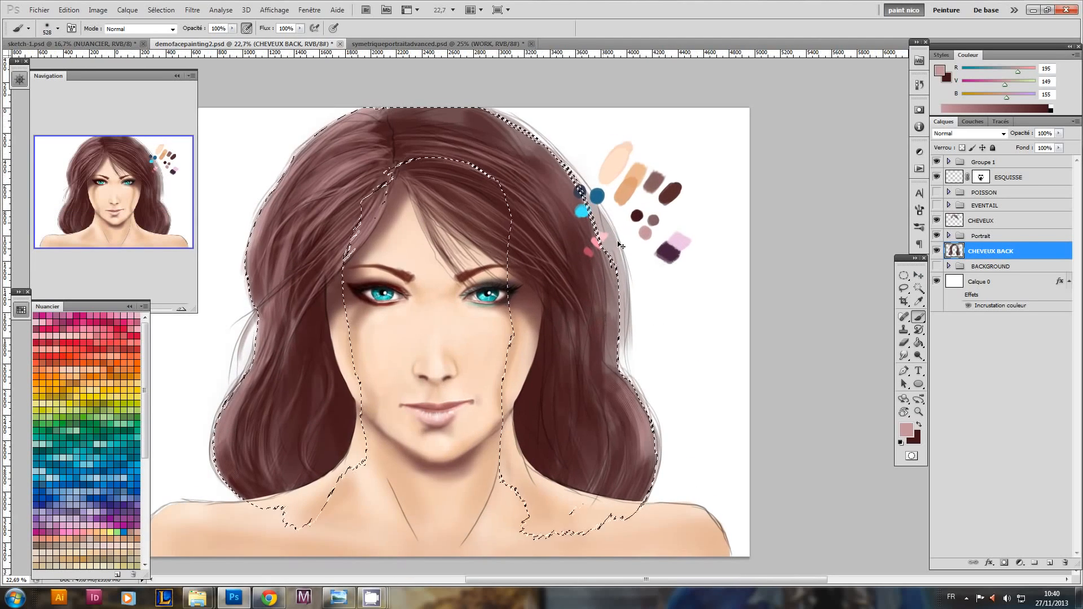
{"action": "key", "text": "ctrl+h"}
- Choose the multi-strand hair brush from the brush presets
{"action": "right_click", "coordinate": [576, 290]}
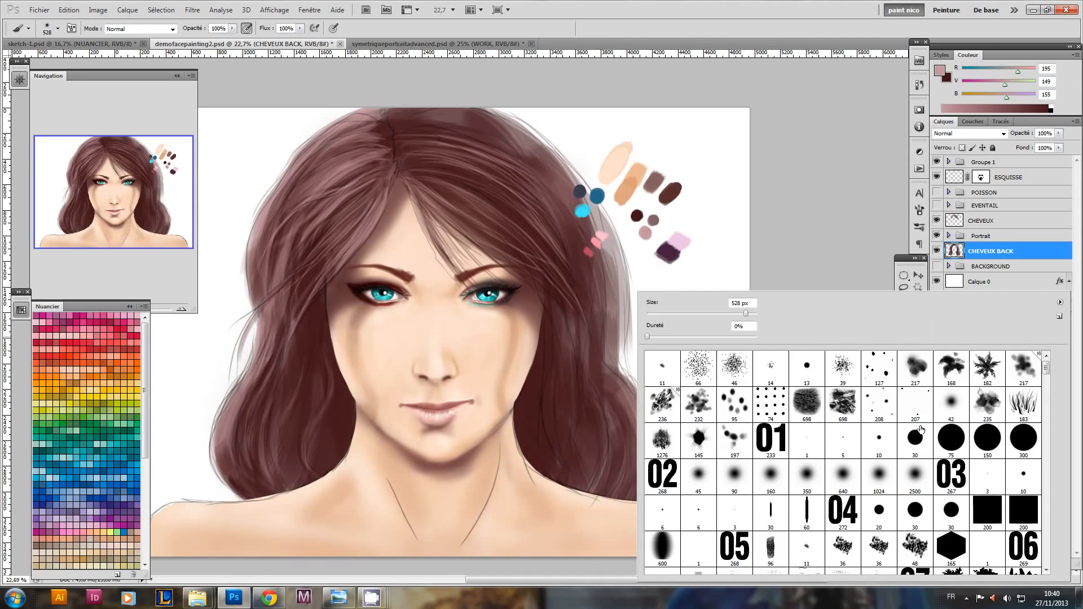
{"action": "mouse_move", "coordinate": [1048, 369]}
{"action": "left_mouse_down"}
{"action": "mouse_move", "coordinate": [1043, 560]}
{"action": "mouse_move", "coordinate": [1050, 552]}
{"action": "left_mouse_up"}
{"action": "left_click", "coordinate": [941, 468]}
{"action": "left_click", "coordinate": [548, 423]}
{"action": "left_click_drag", "start_coordinate": [656, 379], "coordinate": [651, 375]}
- Rotate the canvas and paint light pink strands along the upper outer edge of the right-hand hair with a 95 px brush
{"action": "key", "text": "r"}
{"action": "mouse_move", "coordinate": [466, 468]}
{"action": "left_mouse_down"}
{"action": "mouse_move", "coordinate": [431, 422]}
{"action": "mouse_move", "coordinate": [440, 358]}
{"action": "left_mouse_up"}
{"action": "key", "text": "b"}
{"action": "left_click_drag", "start_coordinate": [548, 355], "coordinate": [516, 371]}
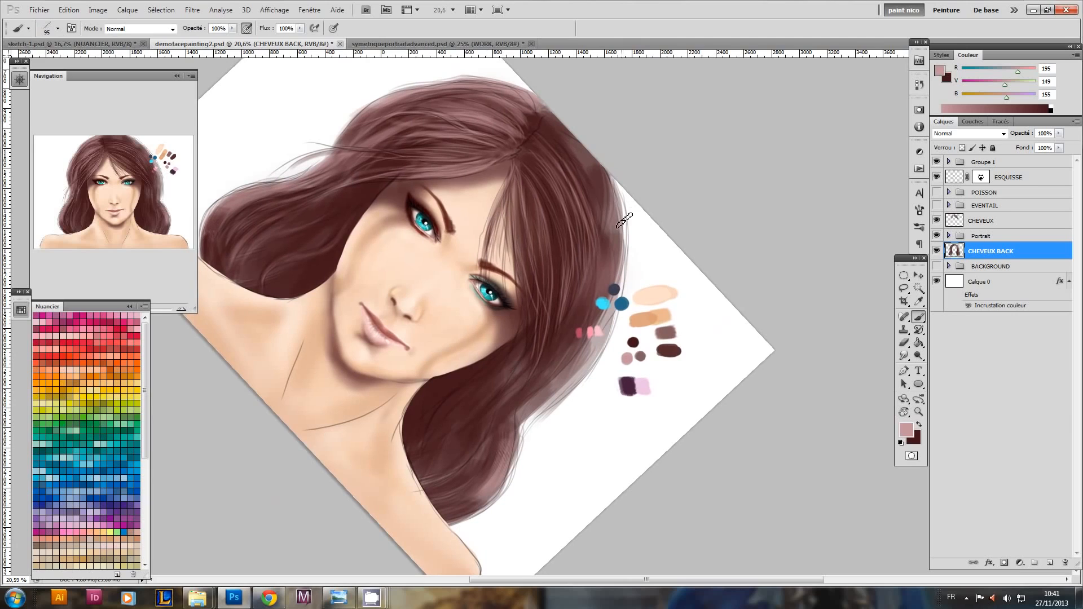
{"action": "left_click_drag", "start_coordinate": [602, 200], "coordinate": [603, 255]}
- Paint long dark brown strands along the outer contour of the right-hand hair, from the crown to below eye level
{"action": "key", "text": "x"}
{"action": "left_click_drag", "start_coordinate": [593, 173], "coordinate": [620, 274]}
{"action": "left_click_drag", "start_coordinate": [614, 196], "coordinate": [583, 345]}
{"action": "mouse_move", "coordinate": [612, 198]}
{"action": "left_mouse_down"}
{"action": "mouse_move", "coordinate": [621, 220]}
{"action": "mouse_move", "coordinate": [569, 382]}
{"action": "left_mouse_up"}
{"action": "left_click_drag", "start_coordinate": [622, 256], "coordinate": [564, 390]}
- Extend dark brown multi-strand strokes down the right-hand lengths to the curl above the shoulder
{"action": "mouse_move", "coordinate": [614, 323]}
{"action": "left_mouse_down"}
{"action": "mouse_move", "coordinate": [531, 412]}
{"action": "mouse_move", "coordinate": [498, 483]}
{"action": "left_mouse_up"}
{"action": "left_click_drag", "start_coordinate": [558, 378], "coordinate": [498, 477]}
{"action": "left_click_drag", "start_coordinate": [515, 428], "coordinate": [495, 478]}
{"action": "left_click_drag", "start_coordinate": [558, 371], "coordinate": [508, 436]}
{"action": "left_click_drag", "start_coordinate": [582, 351], "coordinate": [501, 443]}
- Paint alternating dark brown and light pink strands down the right-hand lengths to the shoulder curl with a 108 px brush
{"action": "key", "text": "r"}
{"action": "left_click_drag", "start_coordinate": [593, 307], "coordinate": [614, 262]}
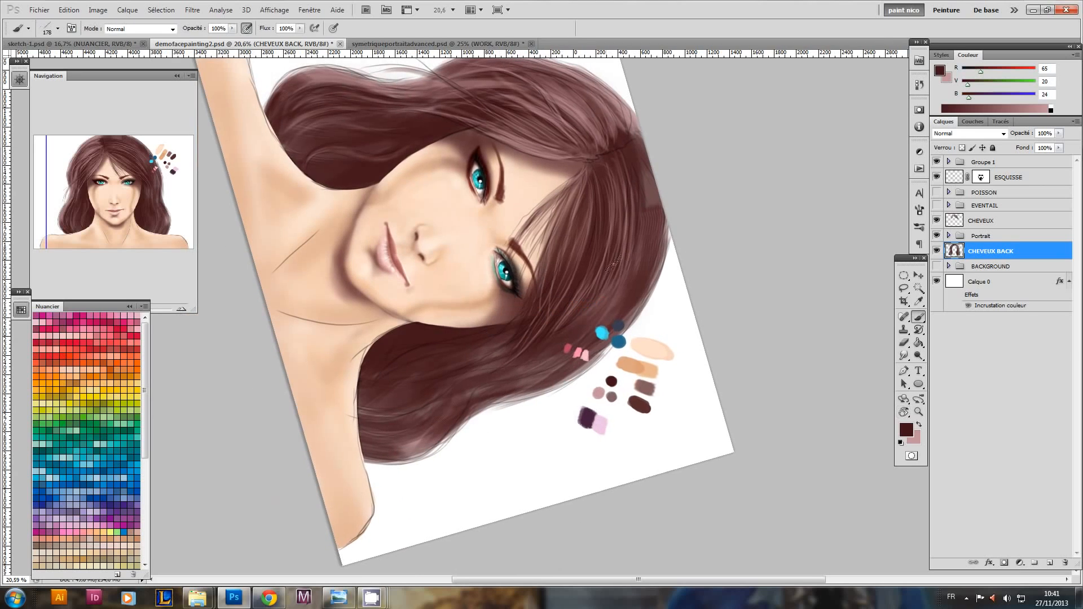
{"action": "key", "text": "x"}
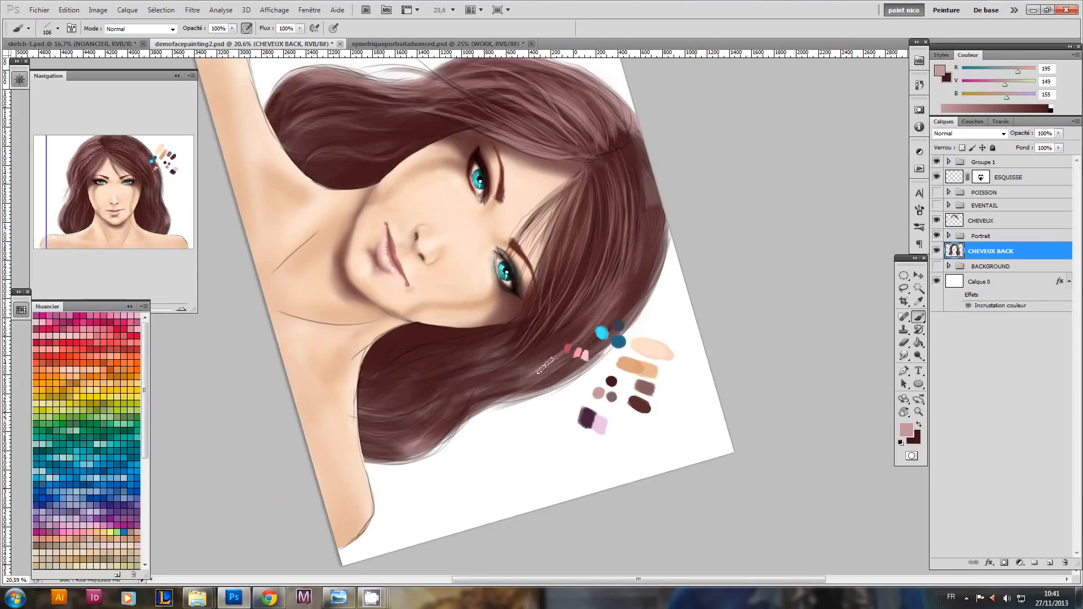
{"action": "key", "text": "x"}
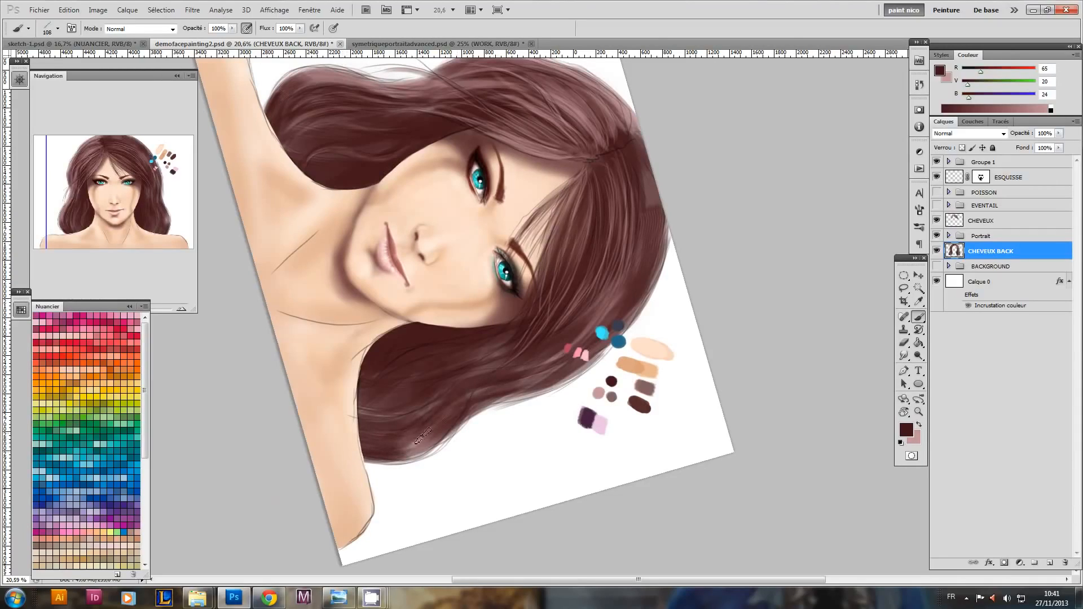
{"action": "key", "text": "x"}
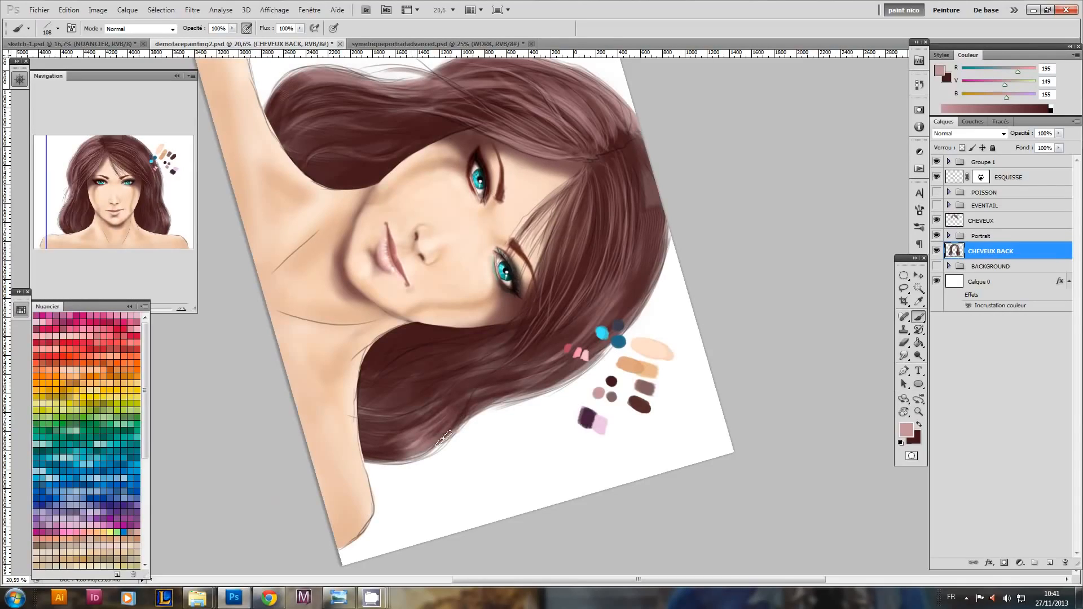
{"action": "key", "text": "x"}
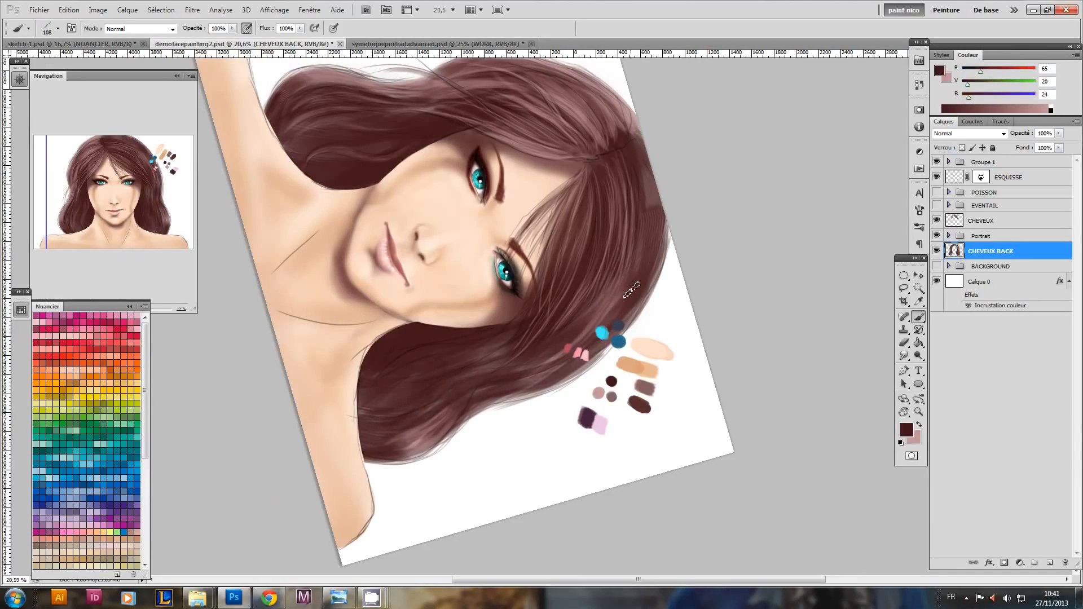
{"action": "key", "text": "x"}
{"action": "key", "text": "x"}
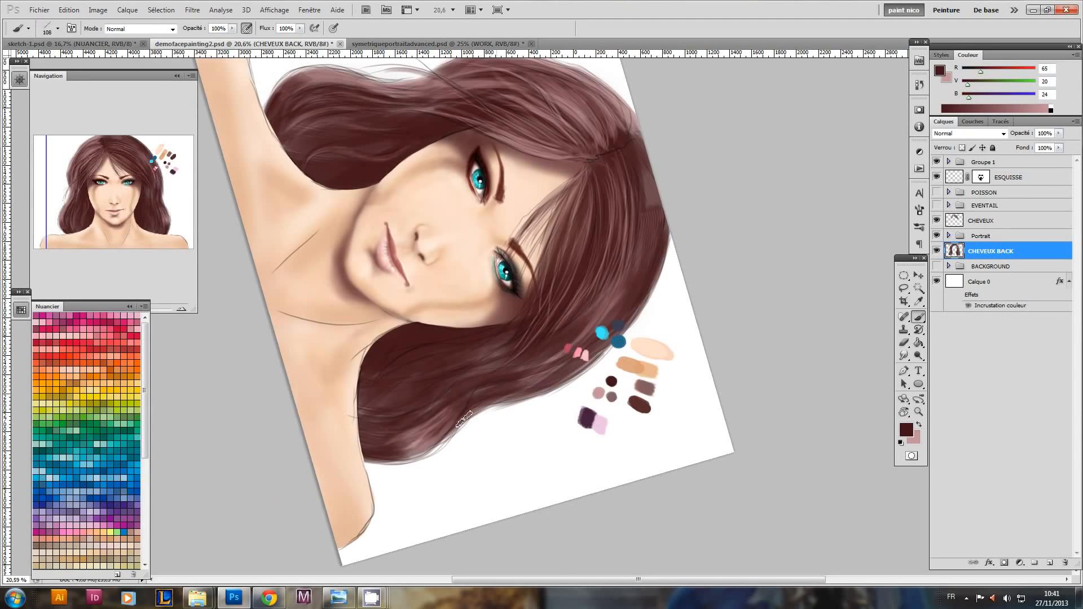
- Straighten the canvas and add fine dark brown and light pink strands around the crown parting with a 39 px brush
{"action": "key", "text": "r"}
{"action": "mouse_move", "coordinate": [347, 407]}
{"action": "left_mouse_down"}
{"action": "mouse_move", "coordinate": [549, 452]}
{"action": "mouse_move", "coordinate": [566, 443]}
{"action": "left_mouse_up"}
{"action": "left_click_drag", "start_coordinate": [497, 121], "coordinate": [455, 134]}
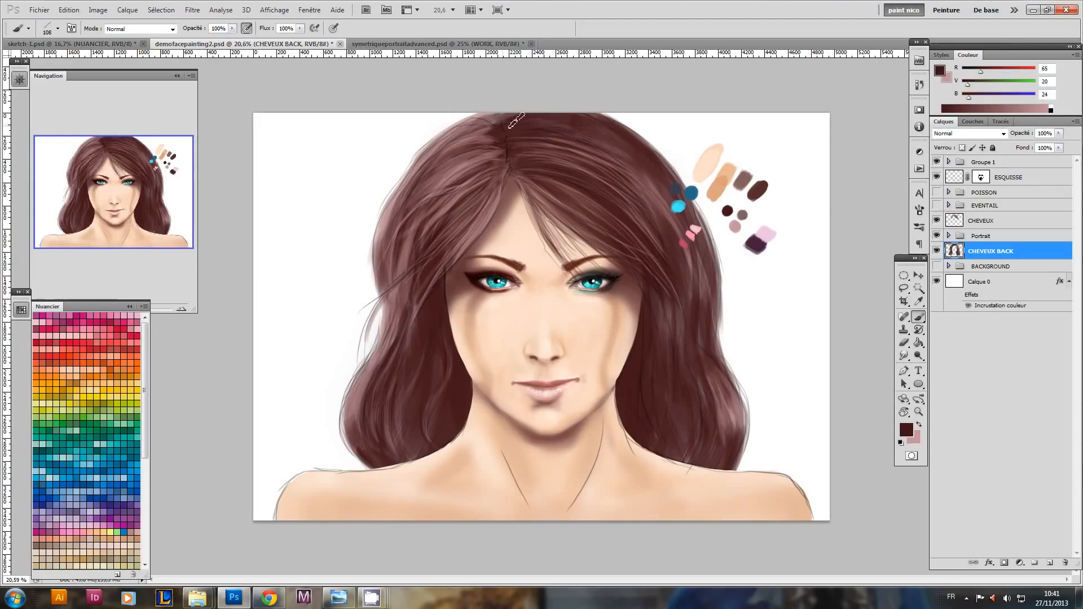
{"action": "key", "text": "x"}
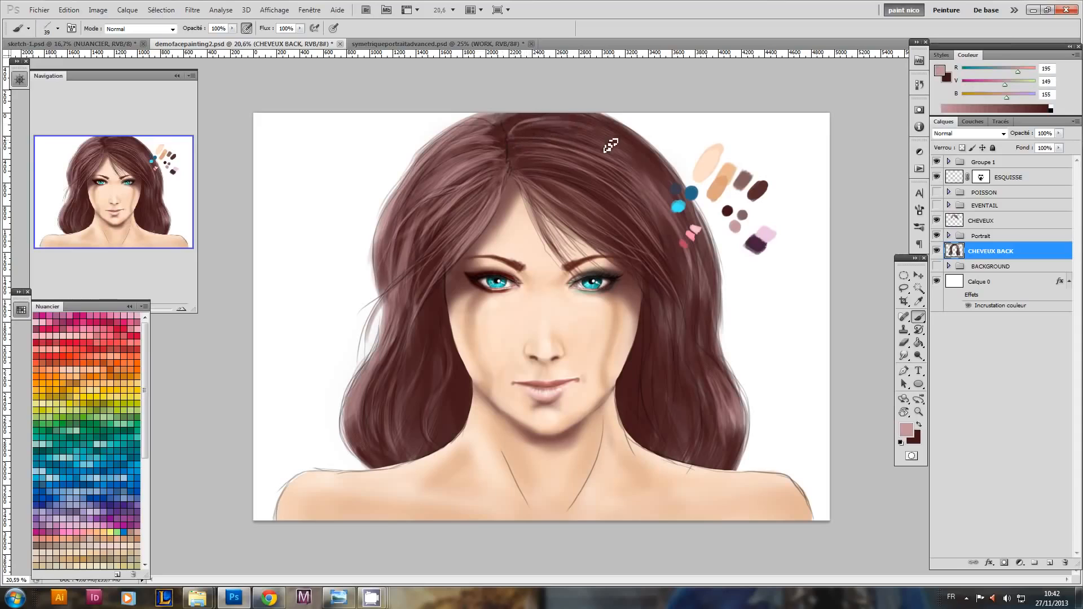
{"action": "key", "text": "x"}
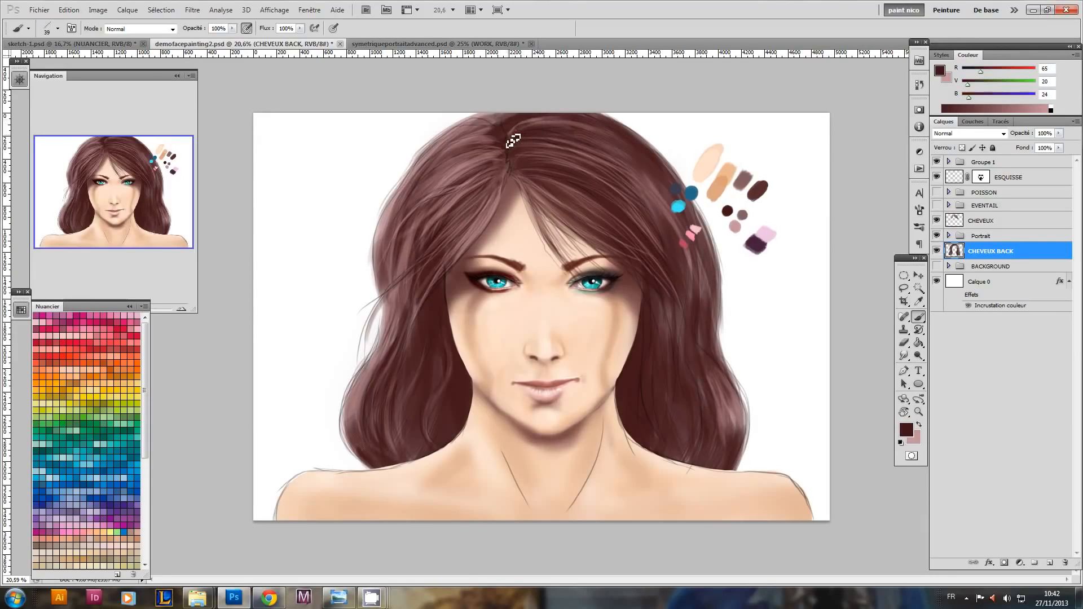
{"action": "key", "text": "x"}
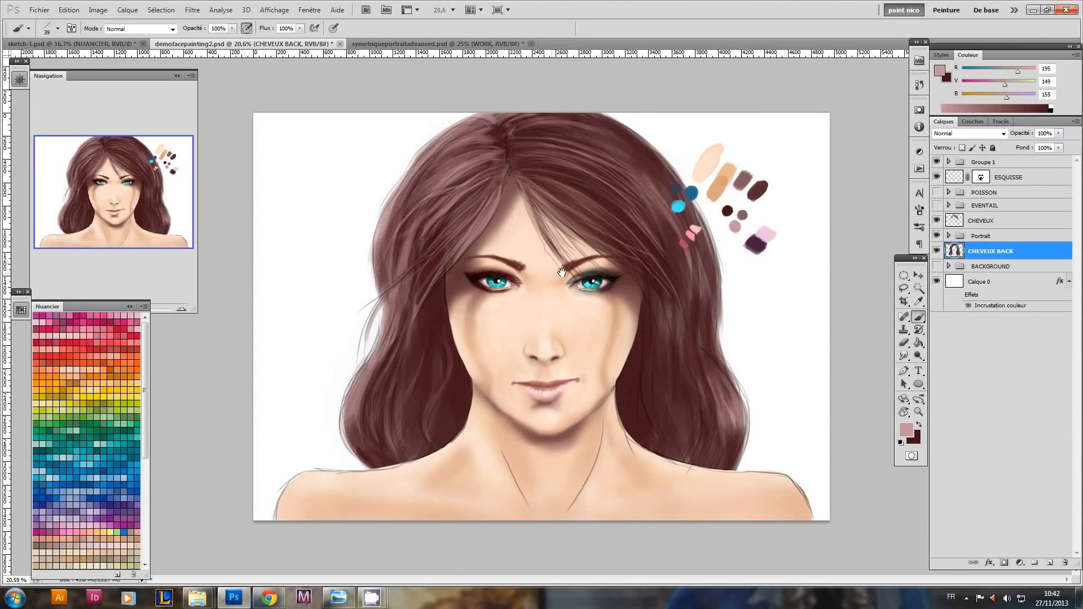
{"action": "key", "text": "r"}
{"action": "left_click_drag", "start_coordinate": [562, 272], "coordinate": [578, 526]}
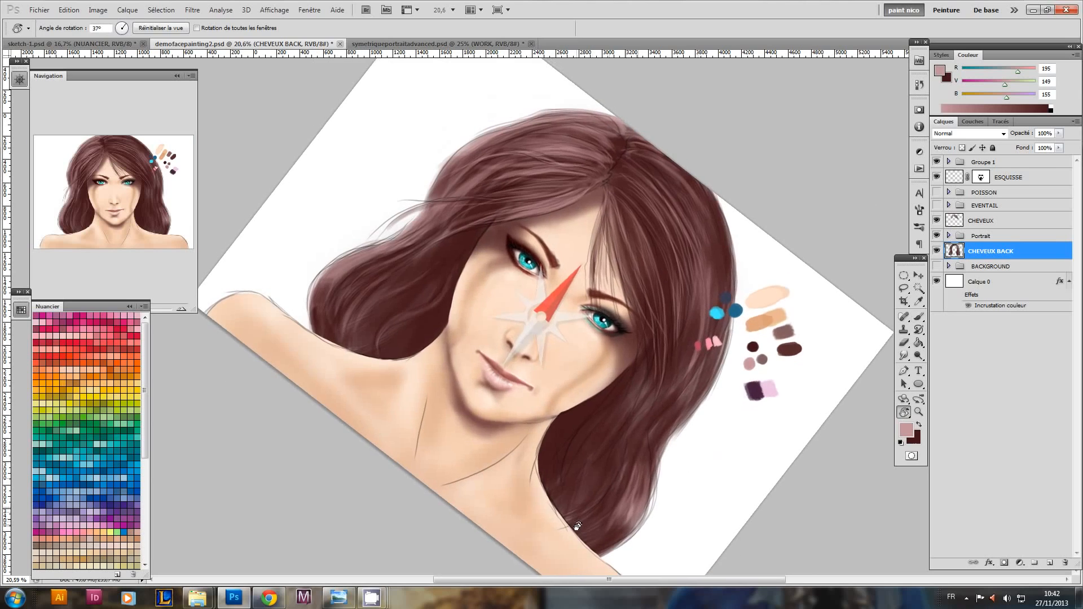
{"action": "key", "text": "r"}
{"action": "left_click_drag", "start_coordinate": [602, 430], "coordinate": [603, 443]}
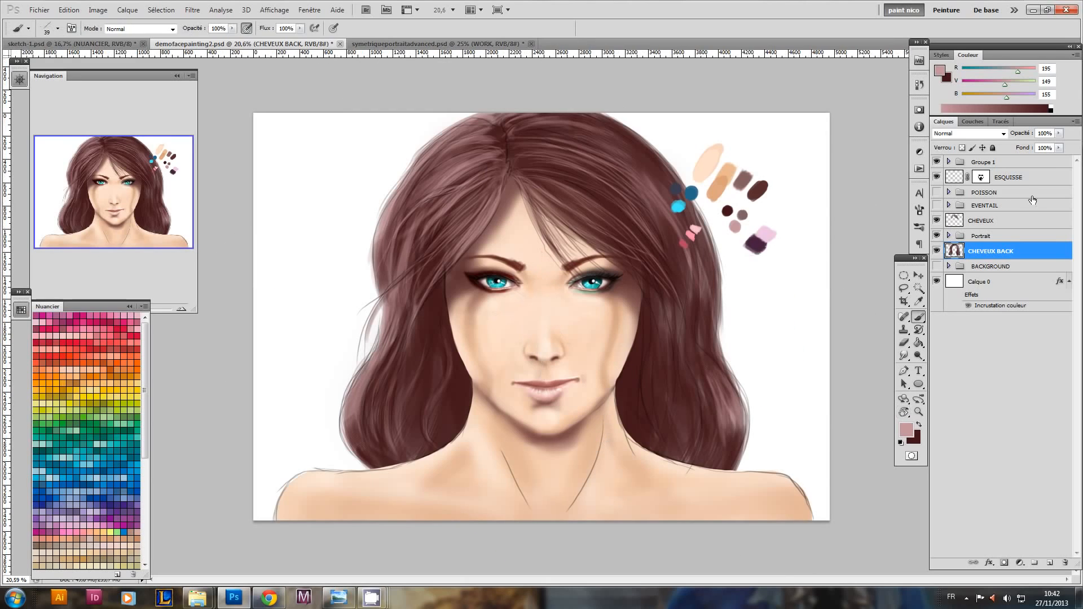
- Reduce the opacity of the ESQUISSE layer to 50%
{"action": "left_click", "coordinate": [1010, 179]}
{"action": "left_click", "coordinate": [1059, 134]}
{"action": "left_click_drag", "start_coordinate": [1028, 145], "coordinate": [1024, 144]}
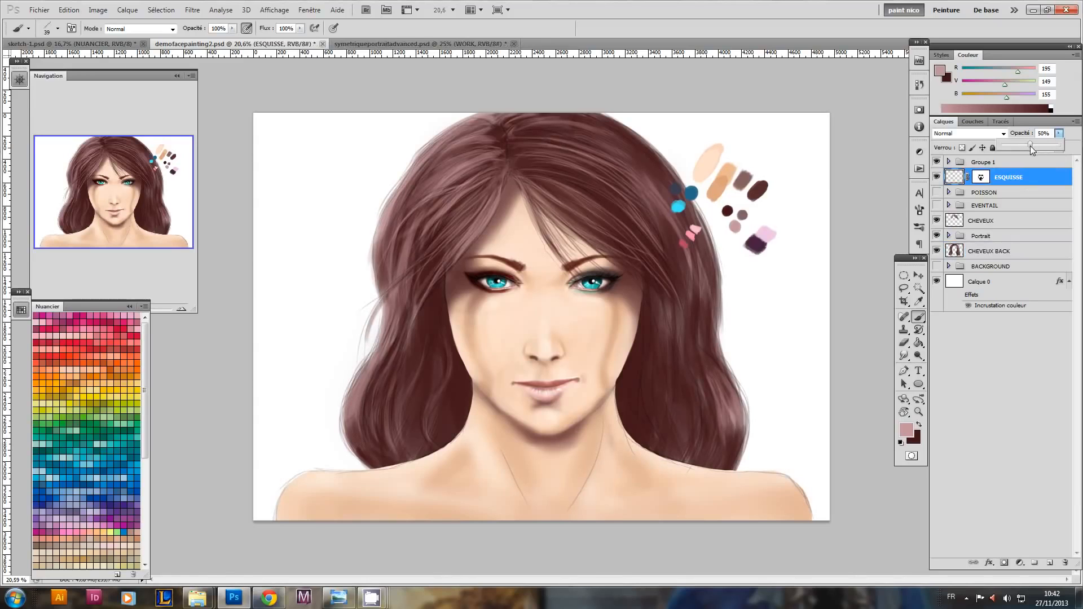
- On the CHEVEUX layer, paint fine dark brown and light pink strands from the parting through the right-hand crown with a 37 px brush
{"action": "left_click", "coordinate": [983, 252]}
{"action": "key", "text": "ctrl+space"}
{"action": "left_click", "coordinate": [626, 291], "text": "ctrl"}
{"action": "key", "text": "r"}
{"action": "mouse_move", "coordinate": [554, 443]}
{"action": "left_mouse_down"}
{"action": "mouse_move", "coordinate": [479, 450]}
{"action": "mouse_move", "coordinate": [416, 438]}
{"action": "mouse_move", "coordinate": [396, 386]}
{"action": "mouse_move", "coordinate": [249, 348]}
{"action": "left_mouse_up"}
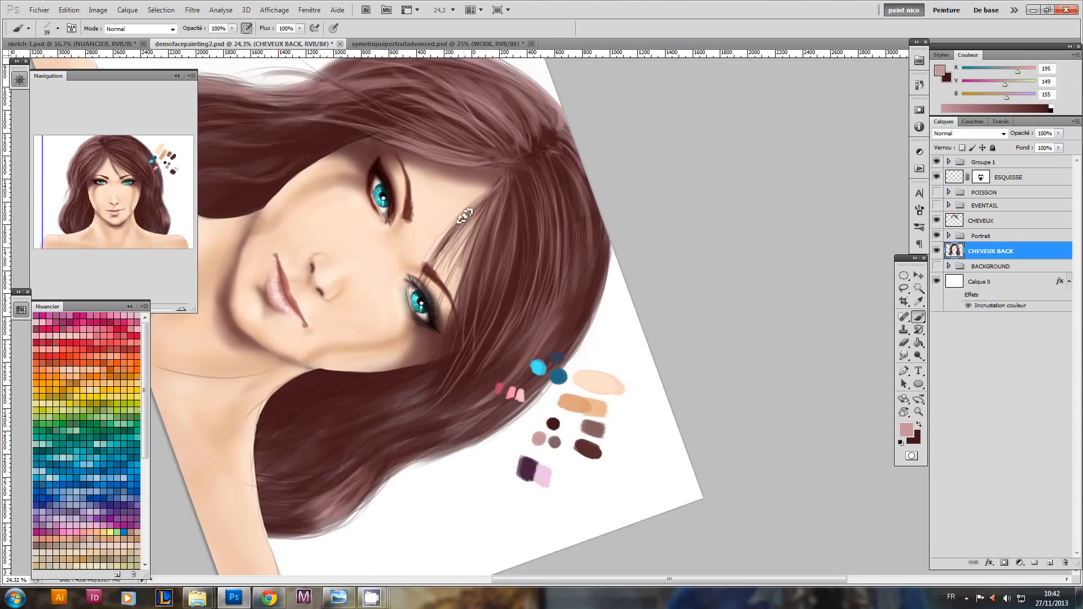
{"action": "key", "text": "r"}
{"action": "mouse_move", "coordinate": [488, 304]}
{"action": "left_mouse_down"}
{"action": "mouse_move", "coordinate": [564, 293]}
{"action": "mouse_move", "coordinate": [570, 254]}
{"action": "mouse_move", "coordinate": [550, 225]}
{"action": "left_mouse_up"}
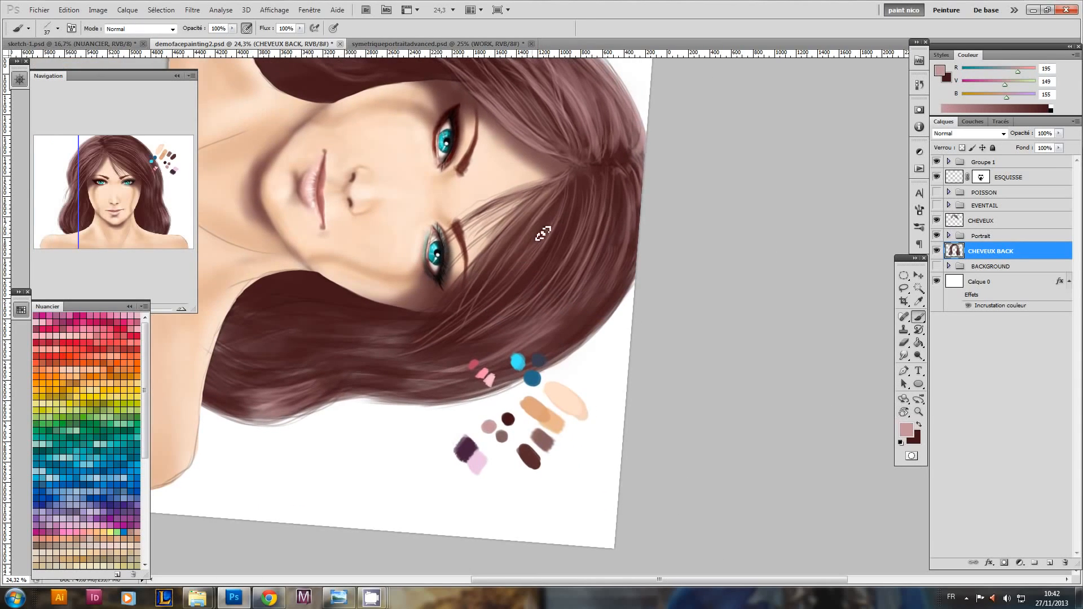
{"action": "key", "text": "x"}
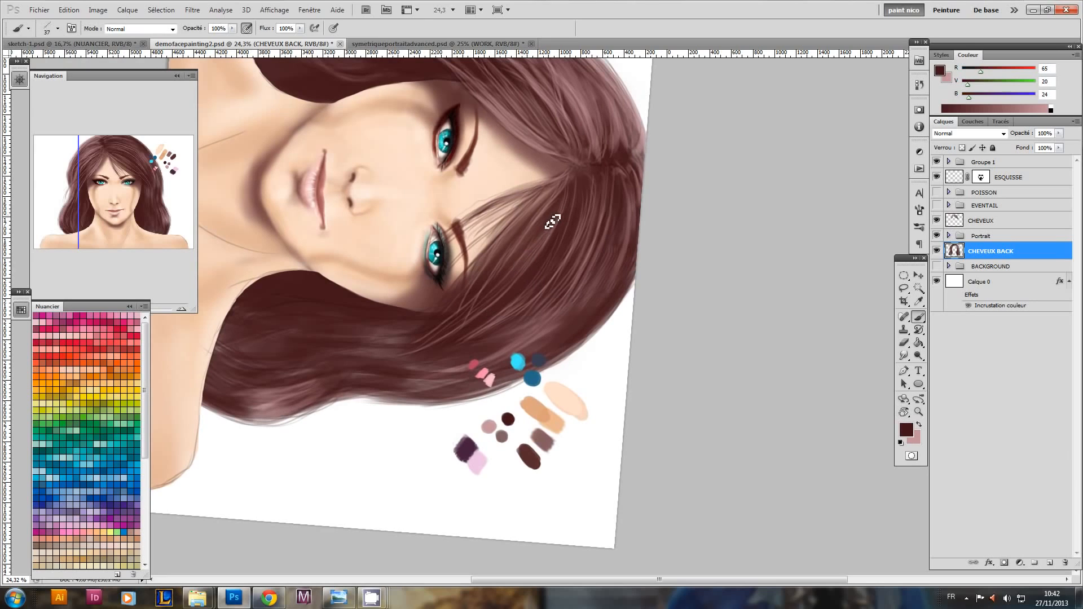
{"action": "left_click", "coordinate": [1002, 227]}
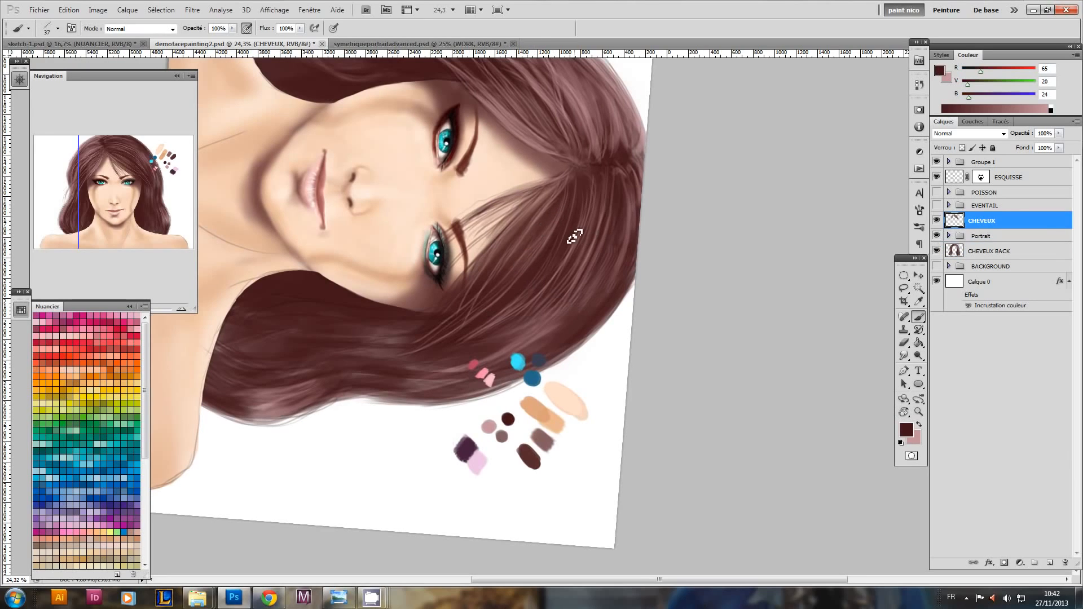
{"action": "key", "text": "x"}
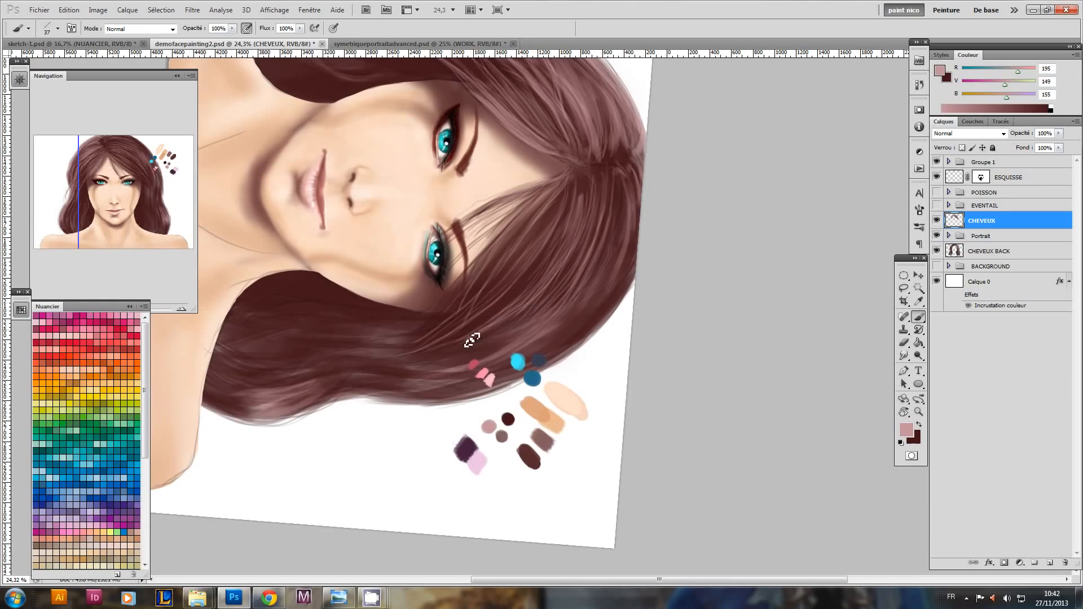
- Layer alternating light pink and dark brown strands where the right-hand fringe meets the lengths beside the cheek
{"action": "key", "text": "r"}
{"action": "left_click_drag", "start_coordinate": [434, 270], "coordinate": [418, 321]}
{"action": "key", "text": "space"}
{"action": "left_click_drag", "start_coordinate": [396, 392], "coordinate": [442, 317]}
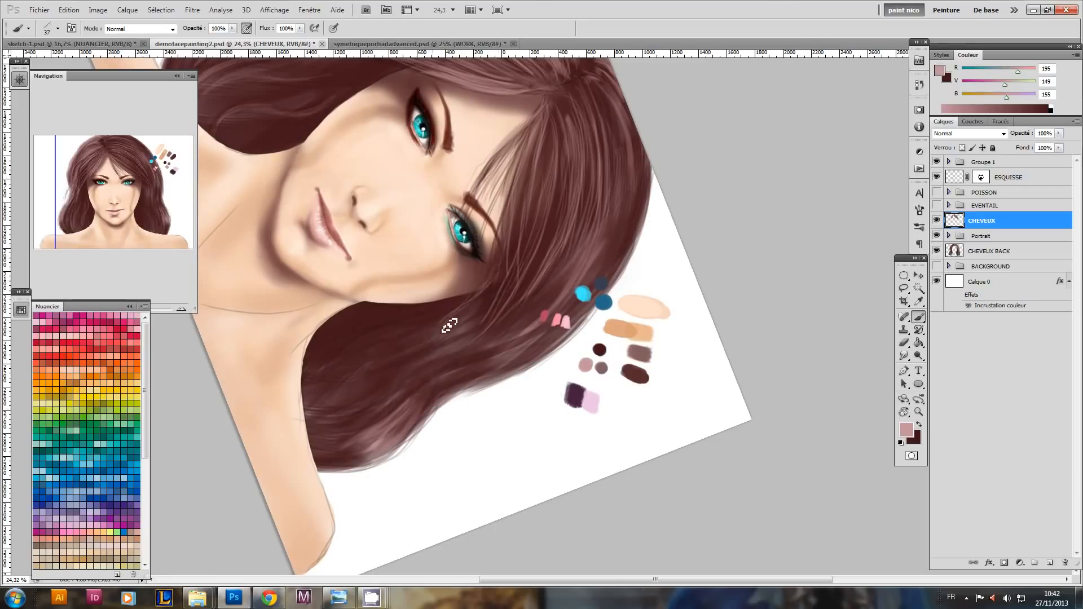
{"action": "key", "text": "x"}
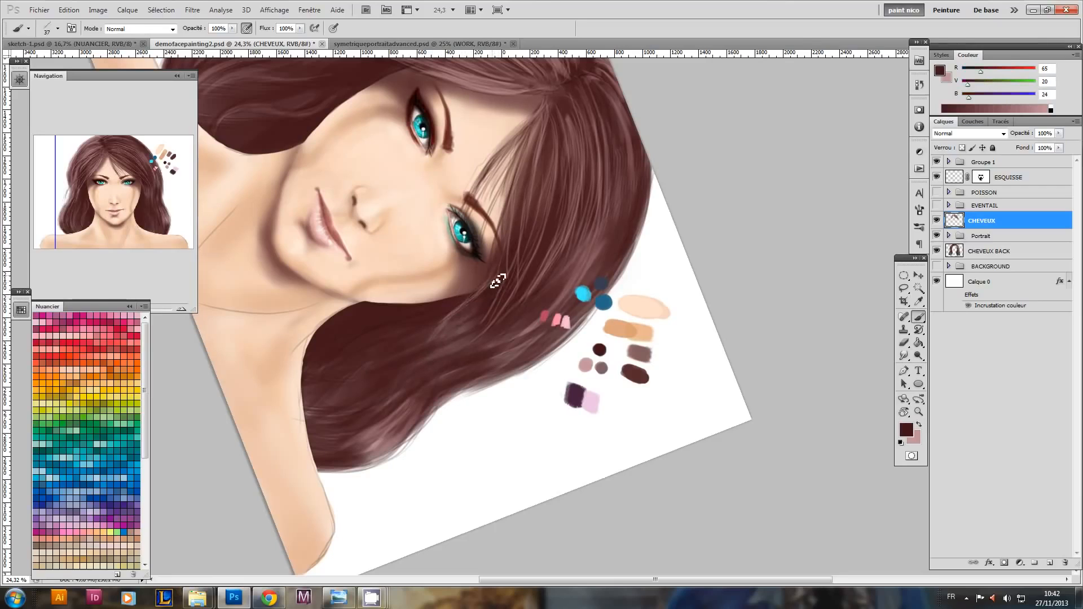
{"action": "key", "text": "x"}
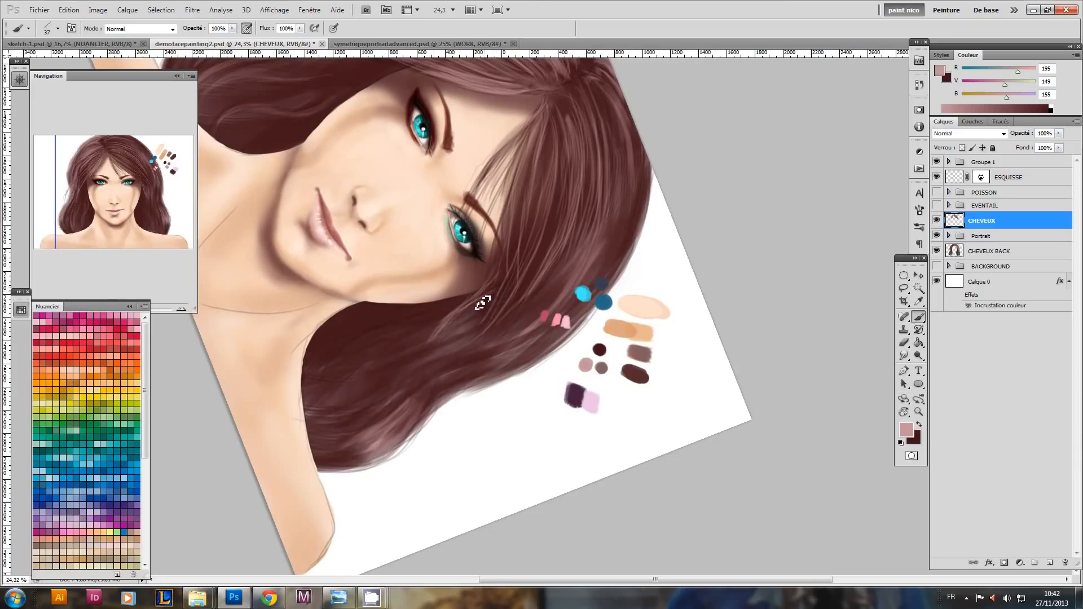
{"action": "key", "text": "x"}
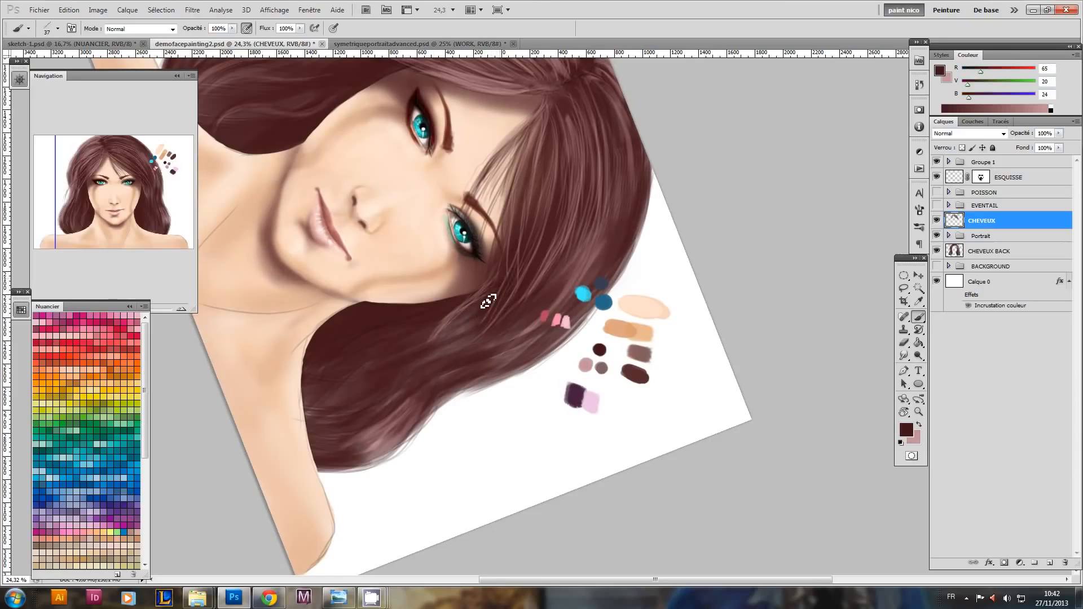
{"action": "key", "text": "x"}
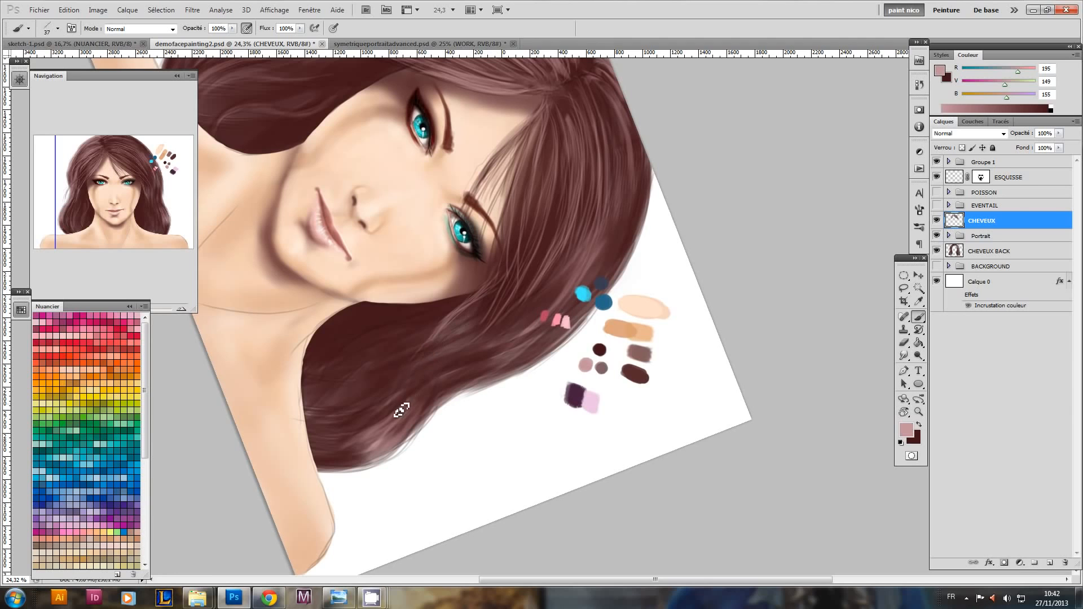
- Rotate the canvas and paint fine dark brown and light pink strands along the front of the right-hand hair below the parting
{"action": "key", "text": "x"}
{"action": "key", "text": "r"}
{"action": "left_click_drag", "start_coordinate": [369, 406], "coordinate": [338, 265]}
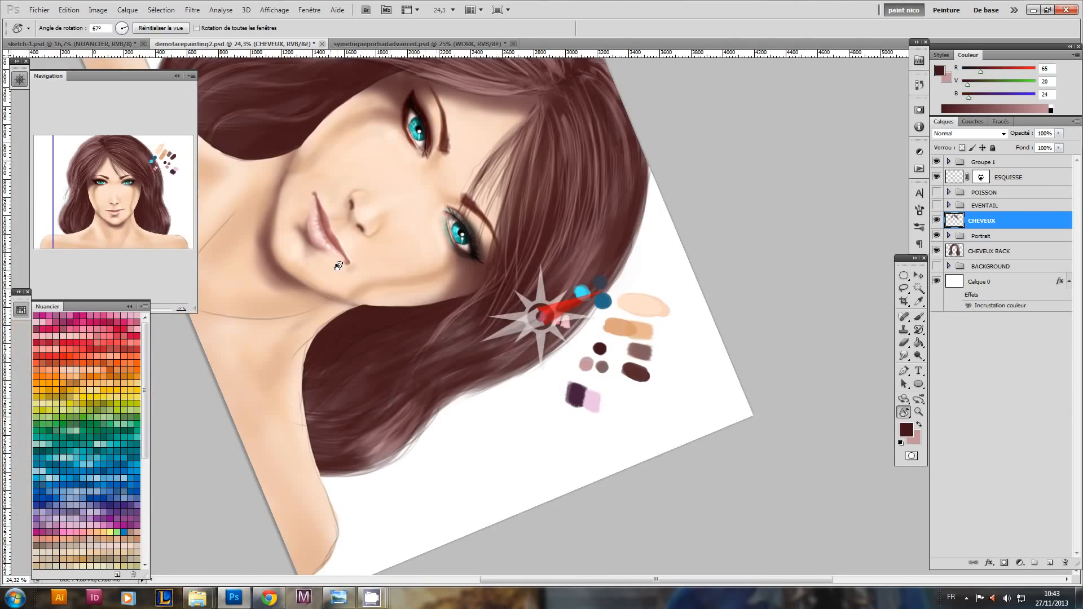
{"action": "key", "text": "space"}
{"action": "left_click_drag", "start_coordinate": [487, 290], "coordinate": [453, 374]}
{"action": "key", "text": "r"}
{"action": "left_click_drag", "start_coordinate": [444, 247], "coordinate": [484, 212]}
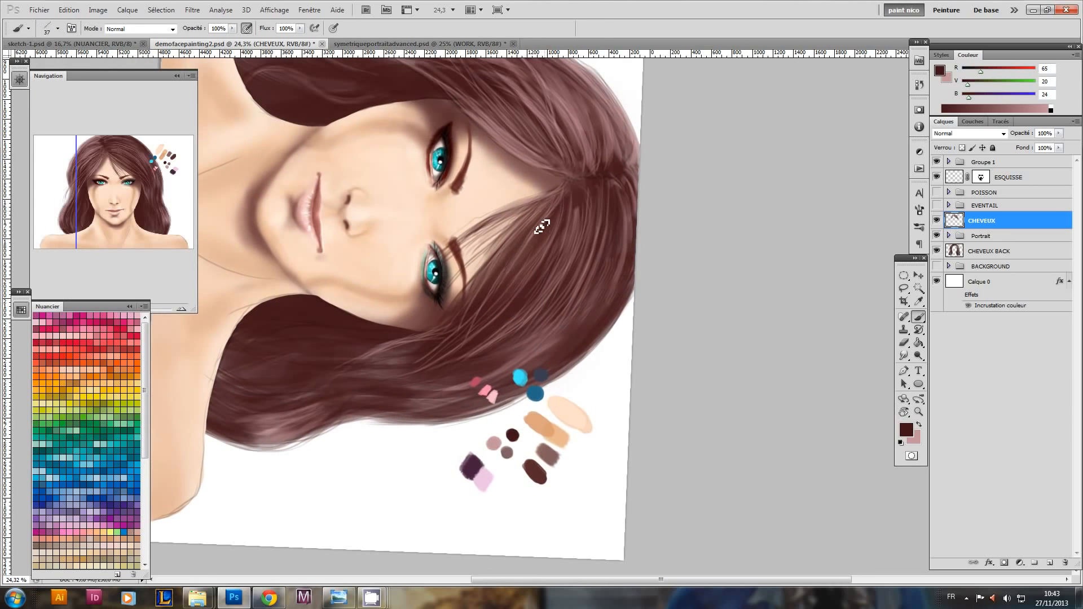
{"action": "key", "text": "x"}
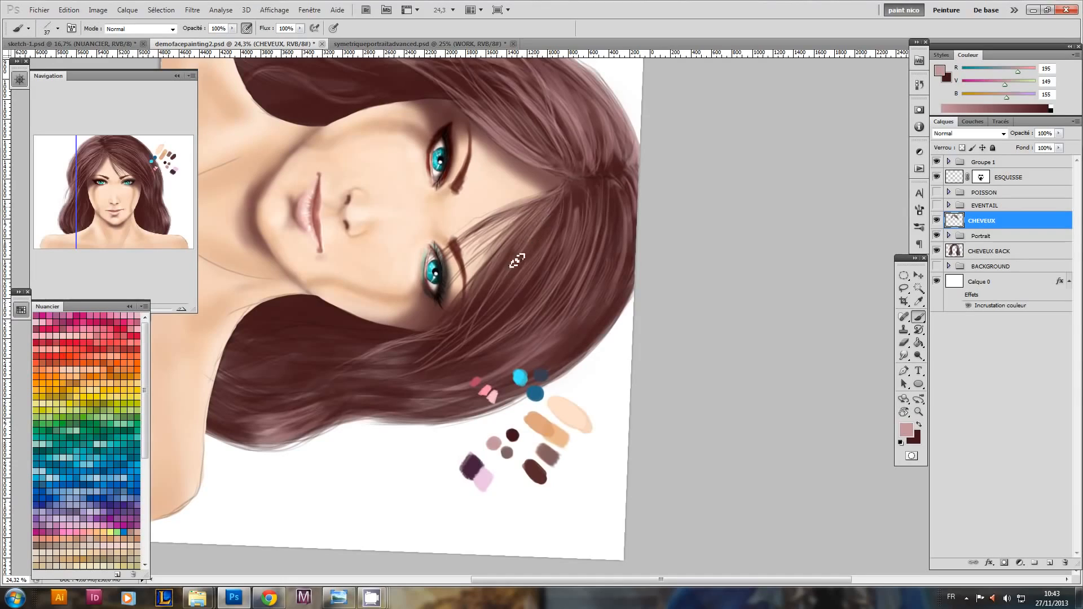
- Paint dark brown fringe wisps over the forehead, highlight their roots in light pink, and darken strands across the right-hand crown
{"action": "key", "text": "x"}
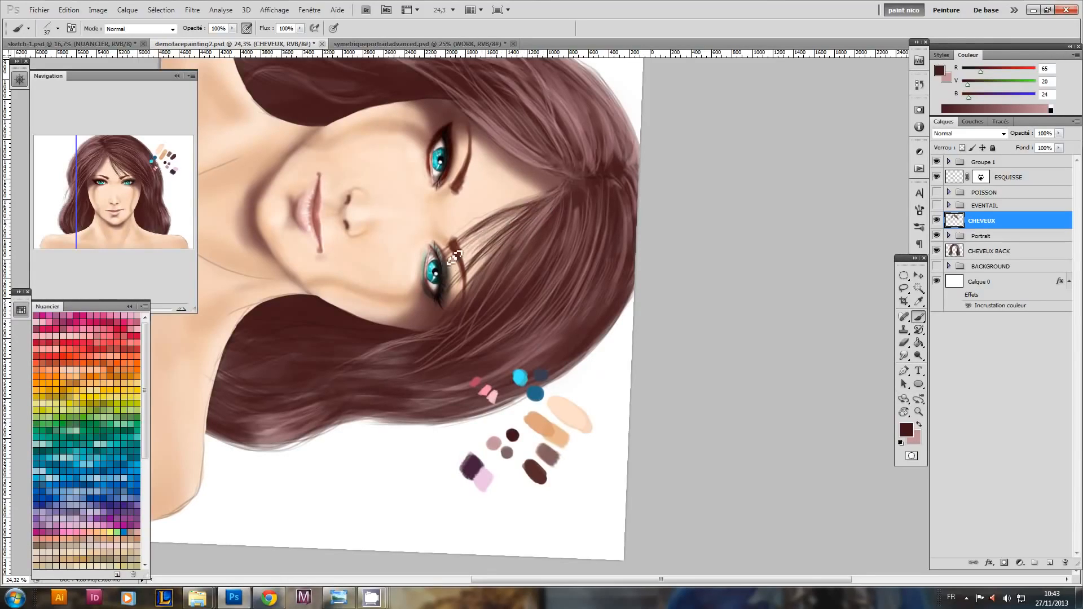
{"action": "key", "text": "x"}
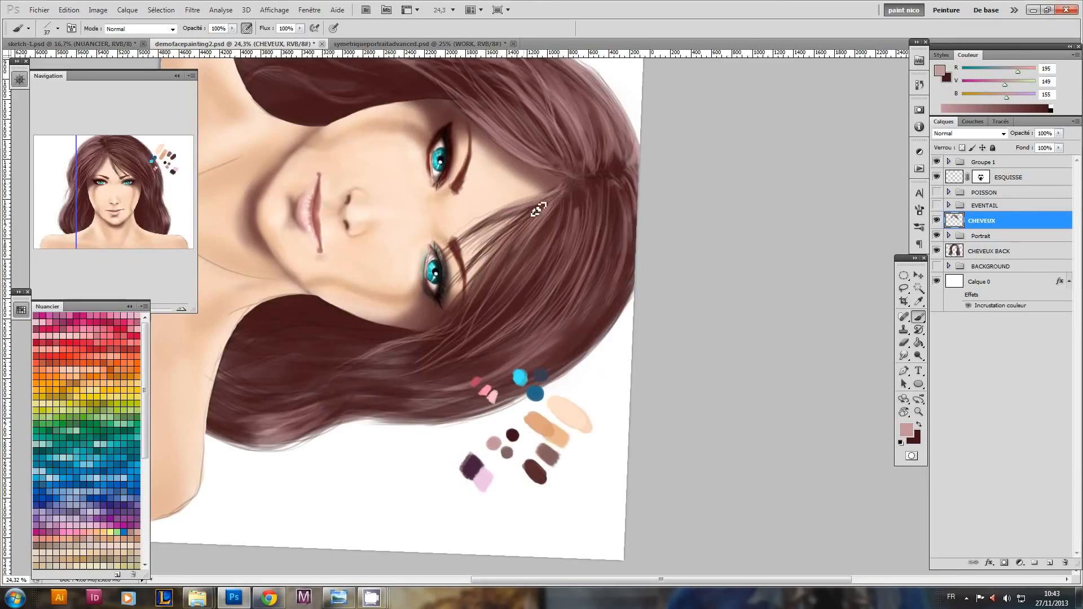
{"action": "key", "text": "x"}
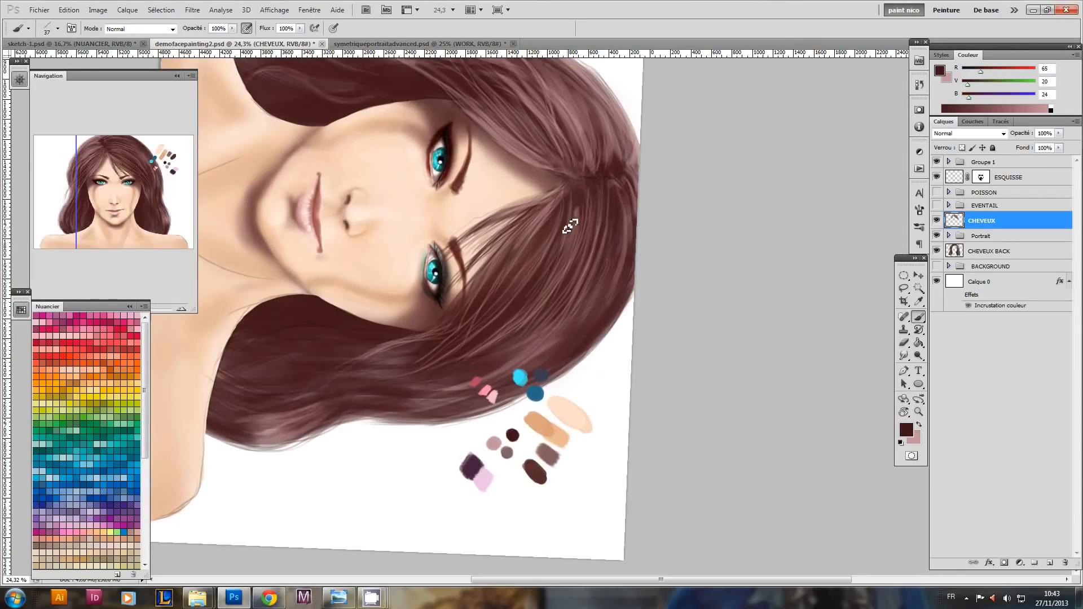
{"action": "key", "text": "x"}
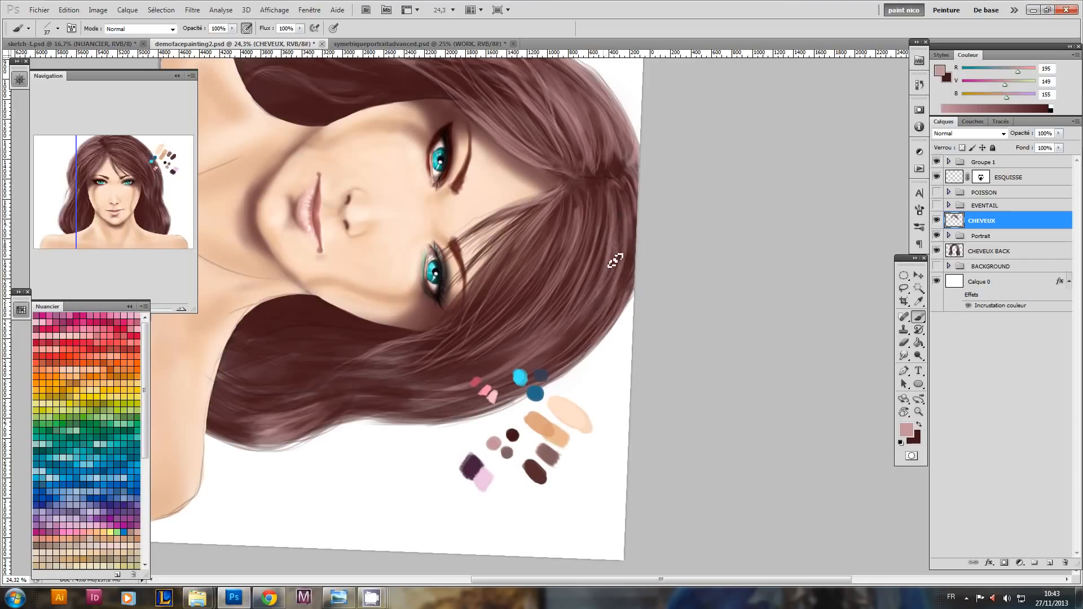
- Check the upright portrait, then rotate it and paint dark brown and light pink strands down the right-hand lengths to the tips
{"action": "key", "text": "x"}
{"action": "left_click_drag", "start_coordinate": [615, 225], "coordinate": [673, 424]}
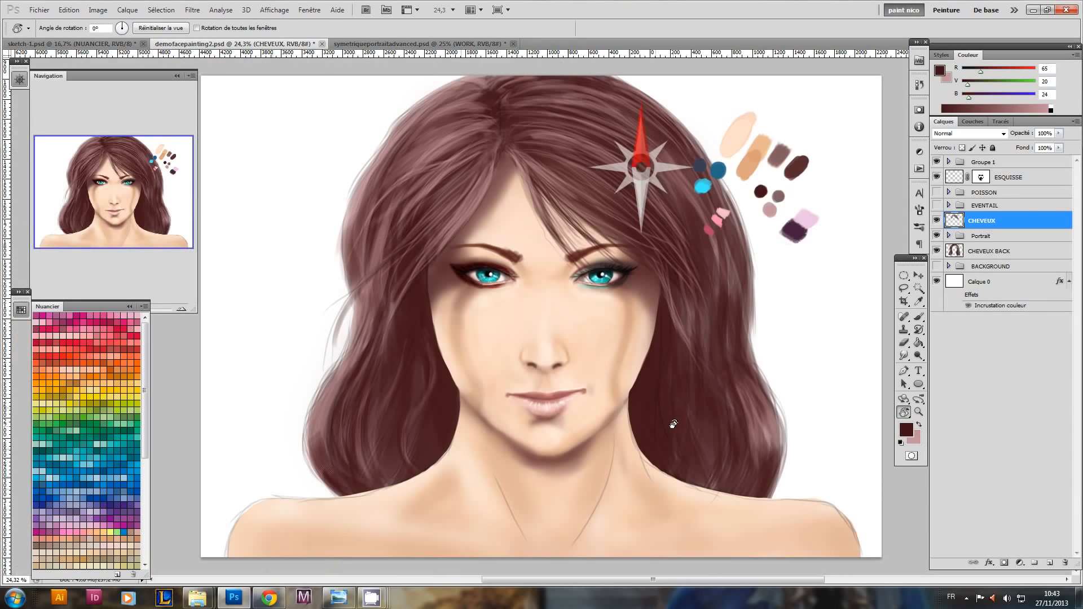
{"action": "key", "text": "b"}
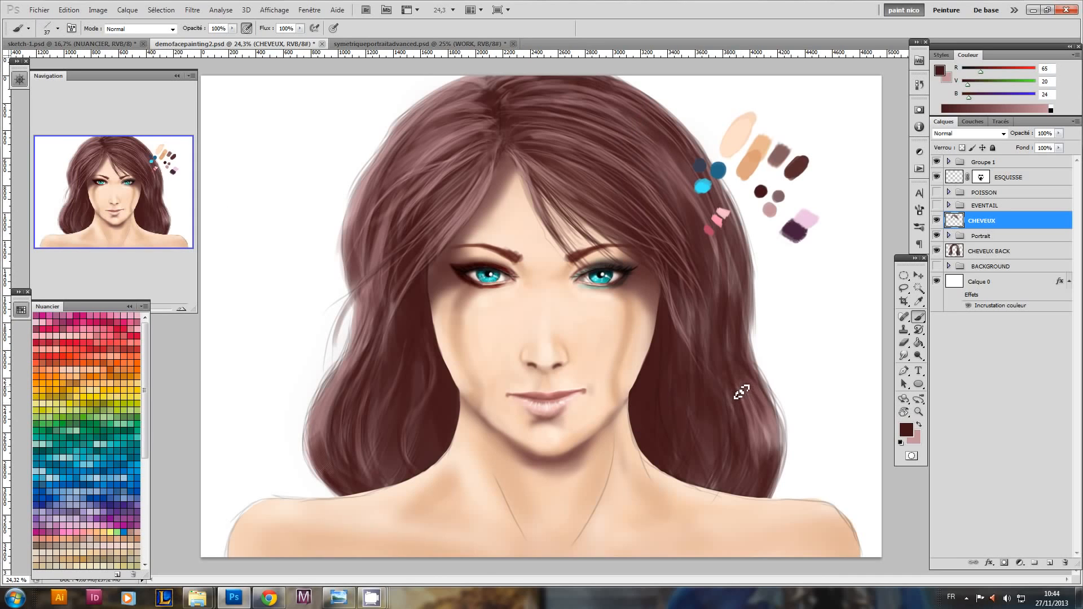
{"action": "key", "text": "r"}
{"action": "mouse_move", "coordinate": [781, 425]}
{"action": "left_mouse_down"}
{"action": "mouse_move", "coordinate": [688, 496]}
{"action": "mouse_move", "coordinate": [626, 479]}
{"action": "mouse_move", "coordinate": [592, 448]}
{"action": "left_mouse_up"}
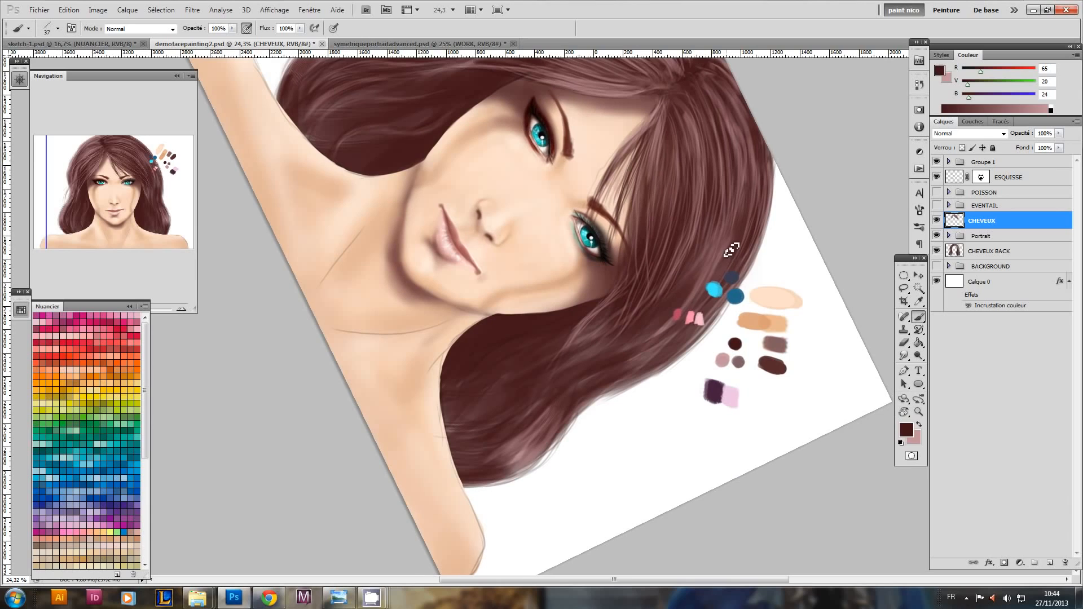
{"action": "key", "text": "x"}
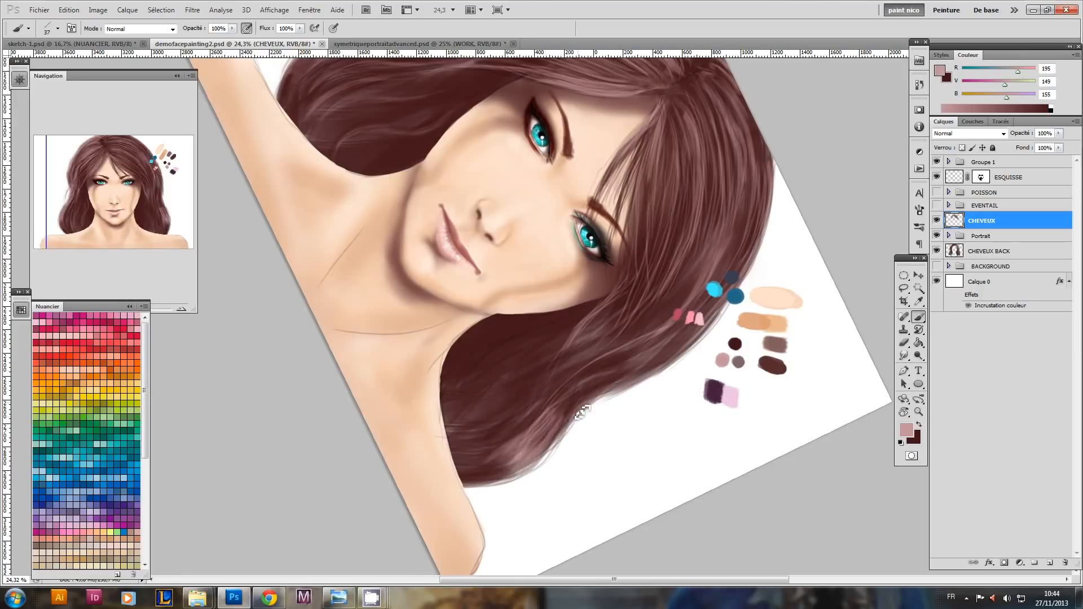
{"action": "key", "text": "x"}
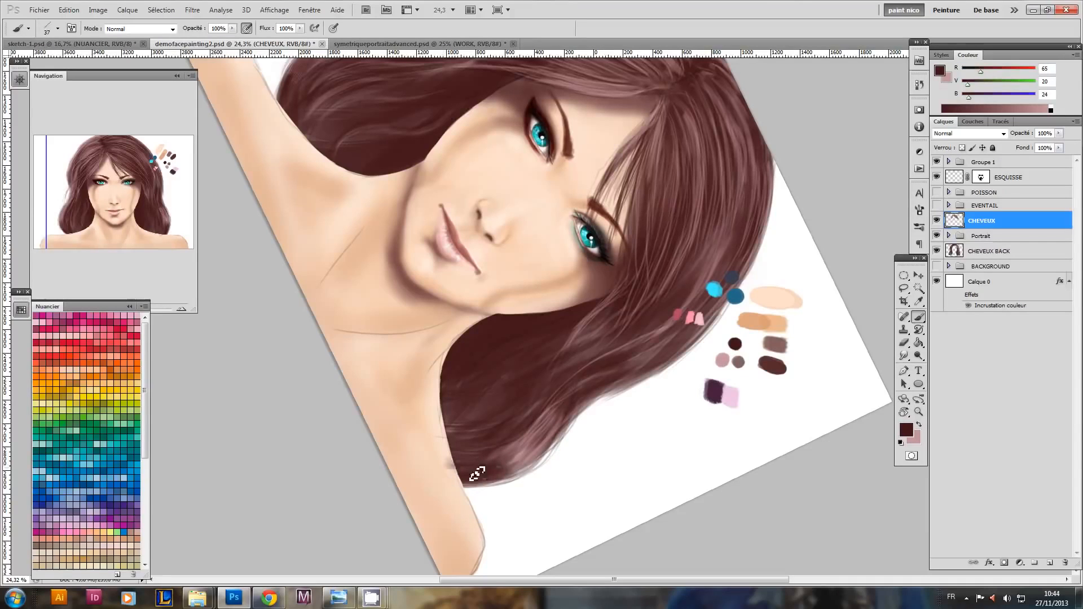
- Select the CHEVEUX BACK layer and return the rotated canvas to its upright 0° orientation
{"action": "left_click", "coordinate": [988, 255]}
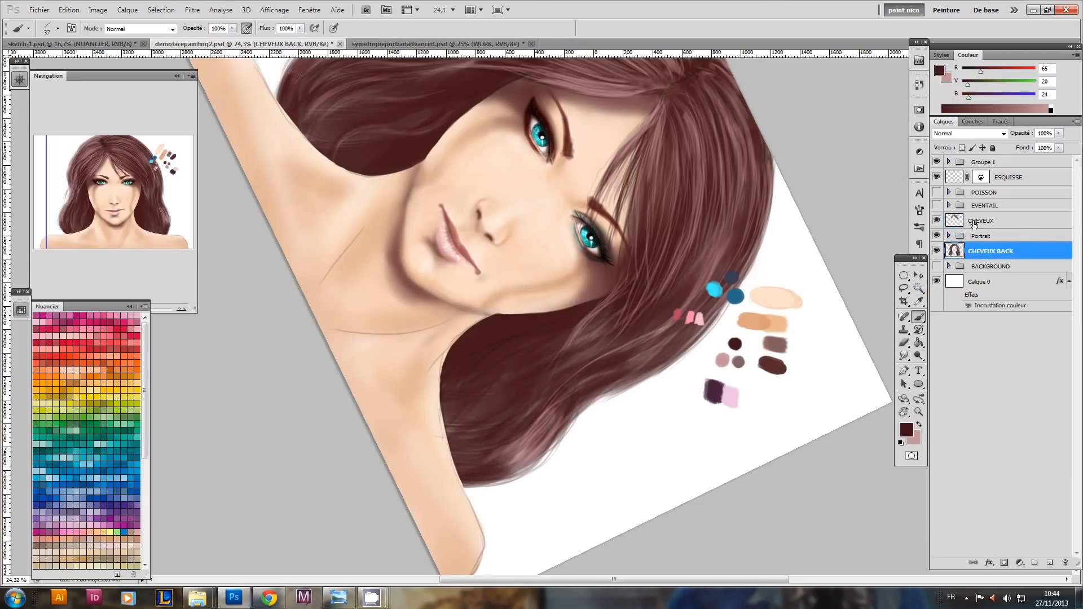
{"action": "left_click", "coordinate": [974, 224]}
{"action": "key", "text": "e"}
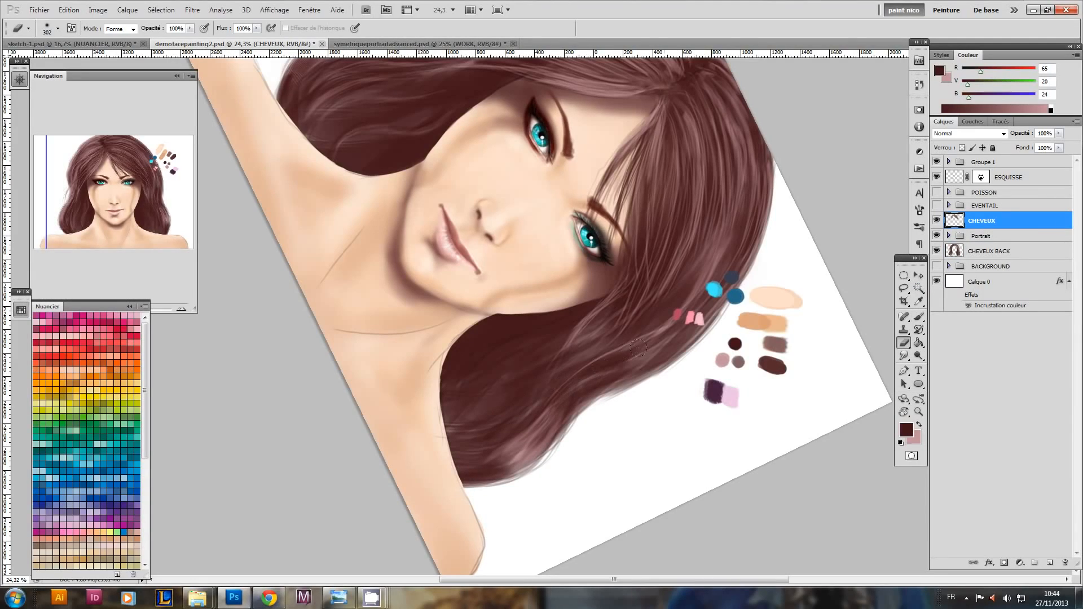
{"action": "key", "text": "b"}
{"action": "left_click", "coordinate": [989, 266]}
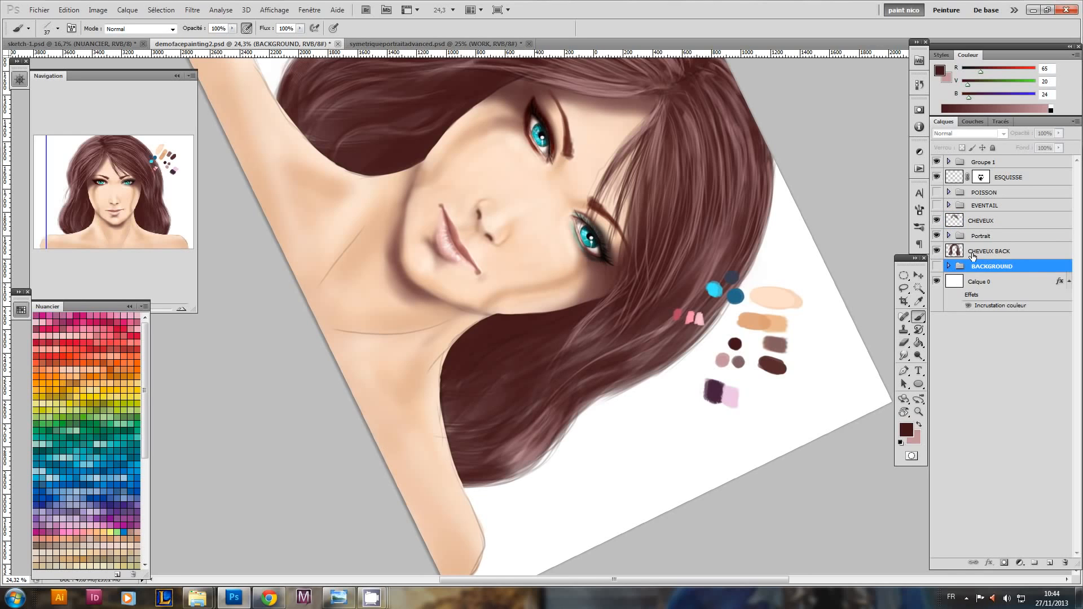
{"action": "left_click", "coordinate": [973, 256]}
{"action": "key", "text": "r"}
{"action": "left_click_drag", "start_coordinate": [375, 356], "coordinate": [456, 489]}
{"action": "key", "text": "Escape"}
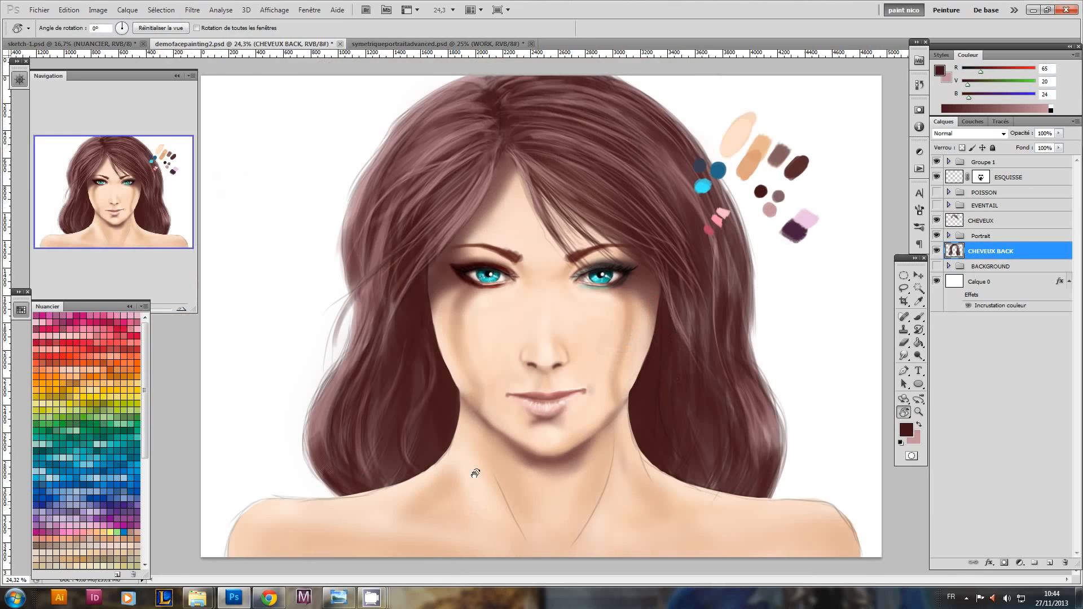
- Set the brush to dark brown and reduce its size to 131 px
{"action": "key", "text": "b"}
{"action": "key", "text": "x"}
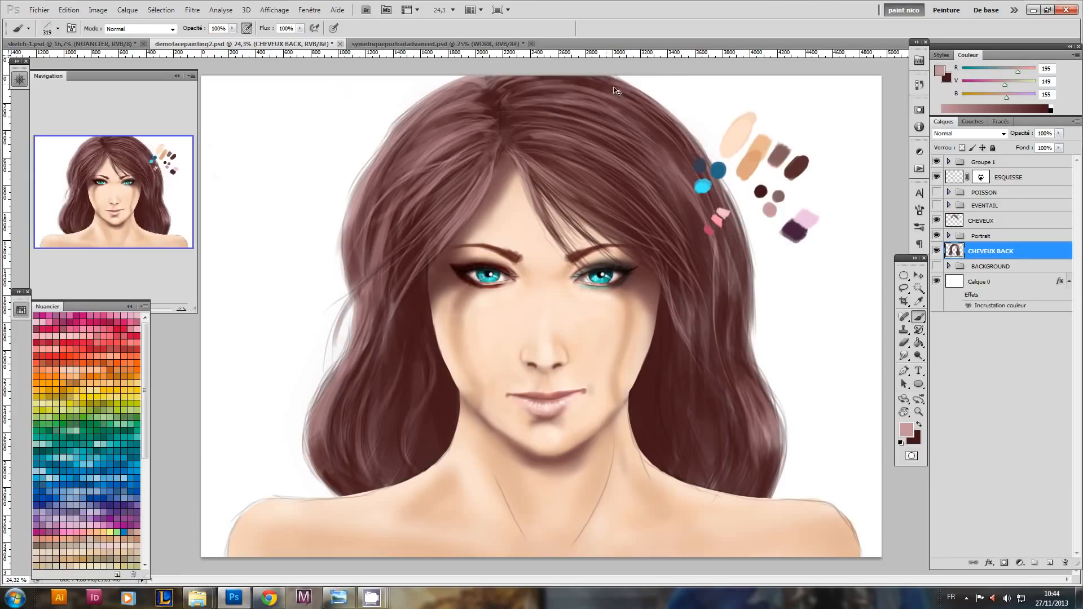
{"action": "key", "text": "x"}
{"action": "key", "text": "bracketleft"}
{"action": "key", "text": "bracketleft"}
{"action": "key", "text": "bracketleft"}
{"action": "key", "text": "bracketleft"}
{"action": "key", "text": "bracketleft"}
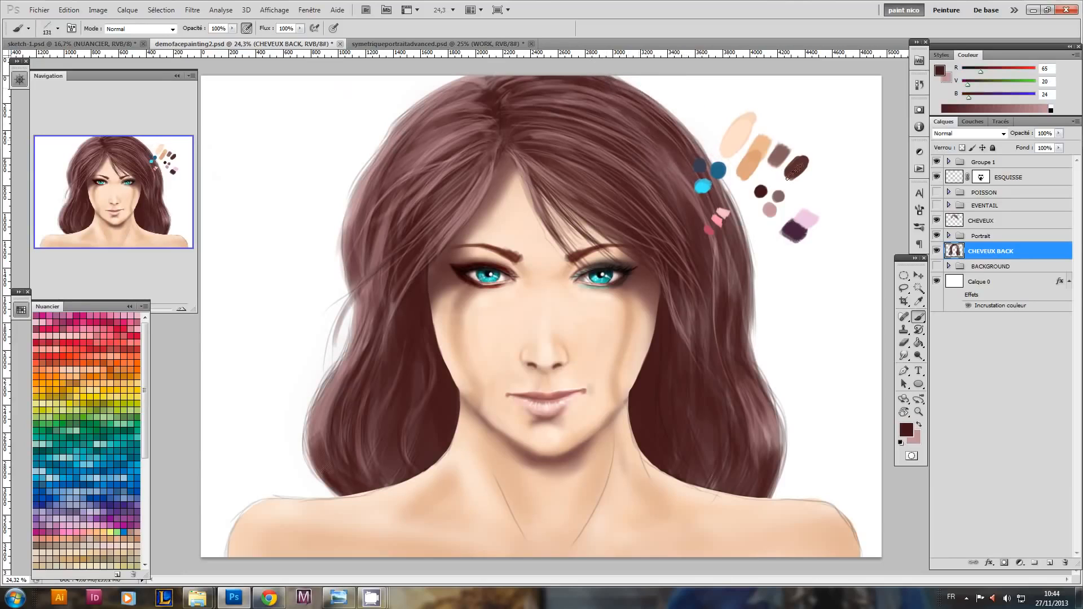
- Create a new layer and move it directly beneath the CHEVEUX BACK layer
{"action": "left_click", "coordinate": [977, 269]}
{"action": "left_click", "coordinate": [1050, 555]}
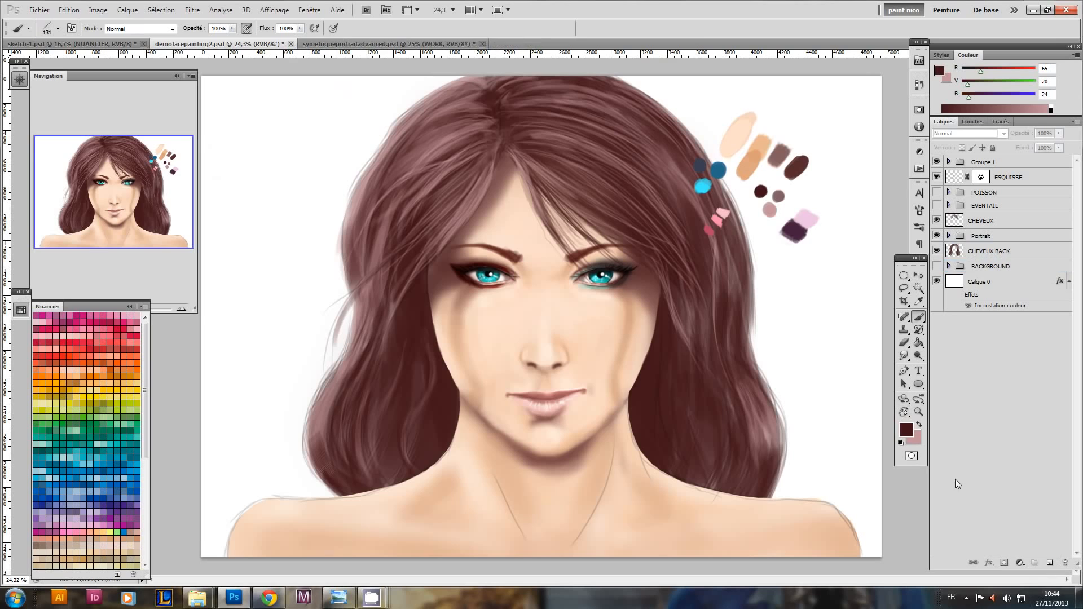
{"action": "left_click", "coordinate": [1052, 563]}
{"action": "key", "text": "ctrl+minus"}
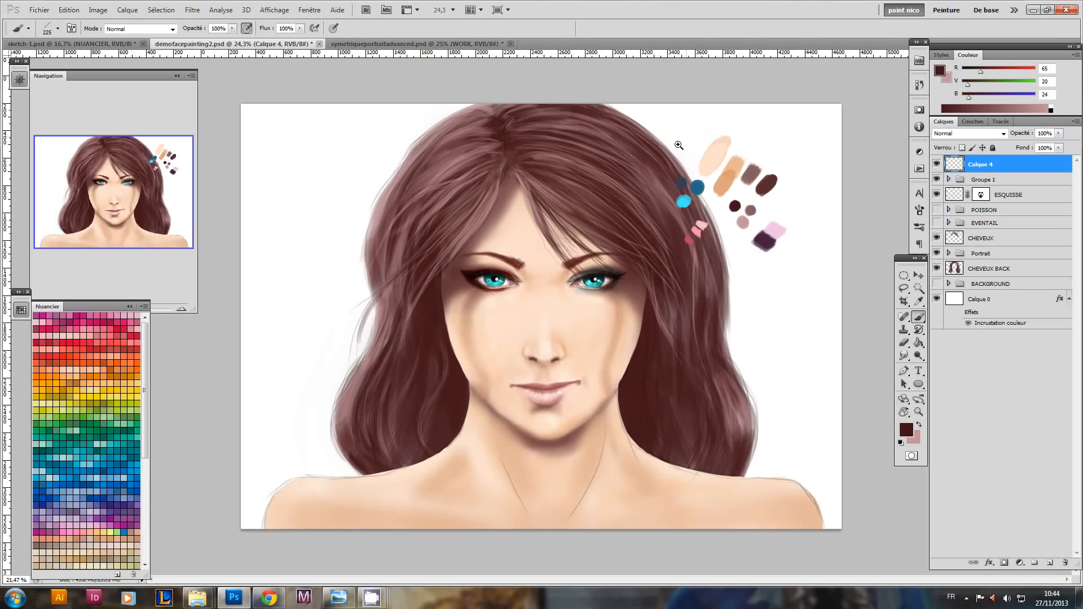
{"action": "left_click_drag", "start_coordinate": [615, 120], "coordinate": [688, 205]}
{"action": "key", "text": "ctrl+z"}
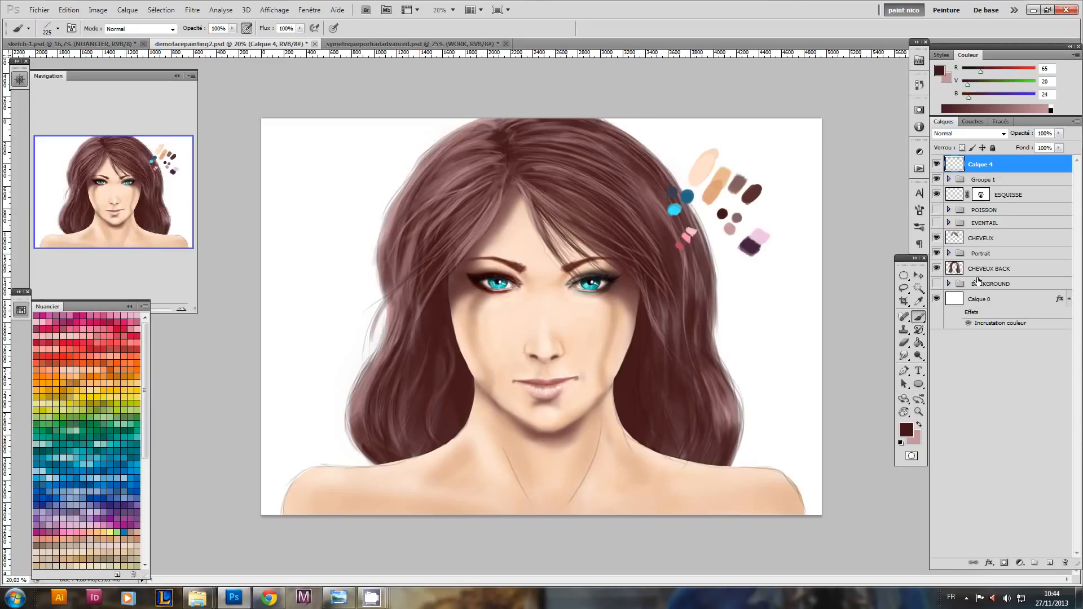
{"action": "left_click_drag", "start_coordinate": [957, 163], "coordinate": [967, 276]}
- Choose the 75 px multi-strand brush and paint dark brown, light pink strands outside the left-hand hair contour from crown to tips
{"action": "mouse_move", "coordinate": [582, 114]}
{"action": "left_mouse_down"}
{"action": "mouse_move", "coordinate": [667, 162]}
{"action": "mouse_move", "coordinate": [697, 221]}
{"action": "mouse_move", "coordinate": [694, 349]}
{"action": "left_mouse_up"}
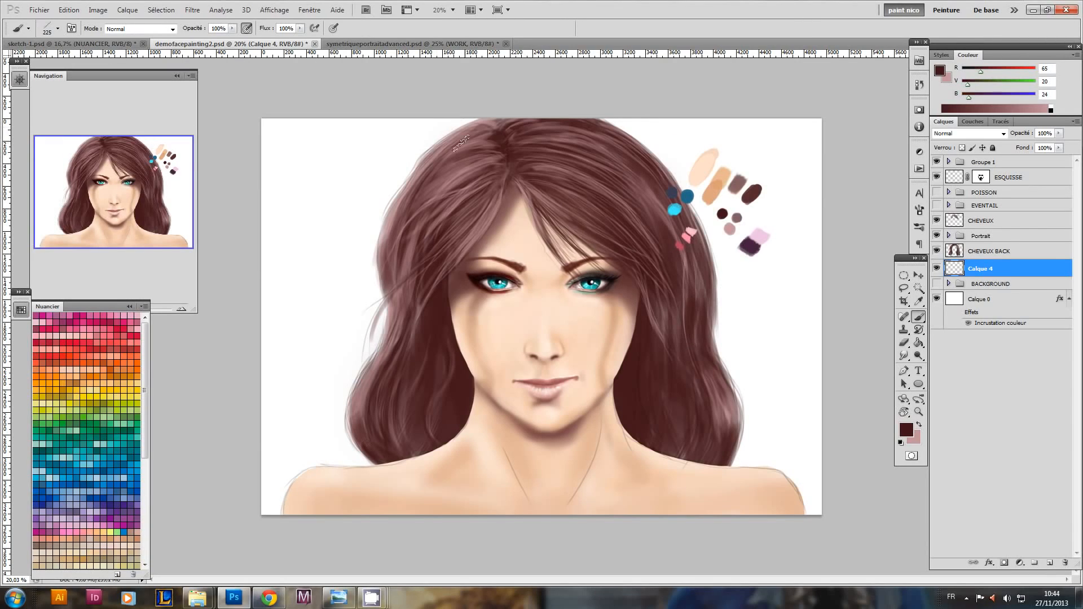
{"action": "right_click", "coordinate": [416, 155]}
{"action": "type", "text": "75"}
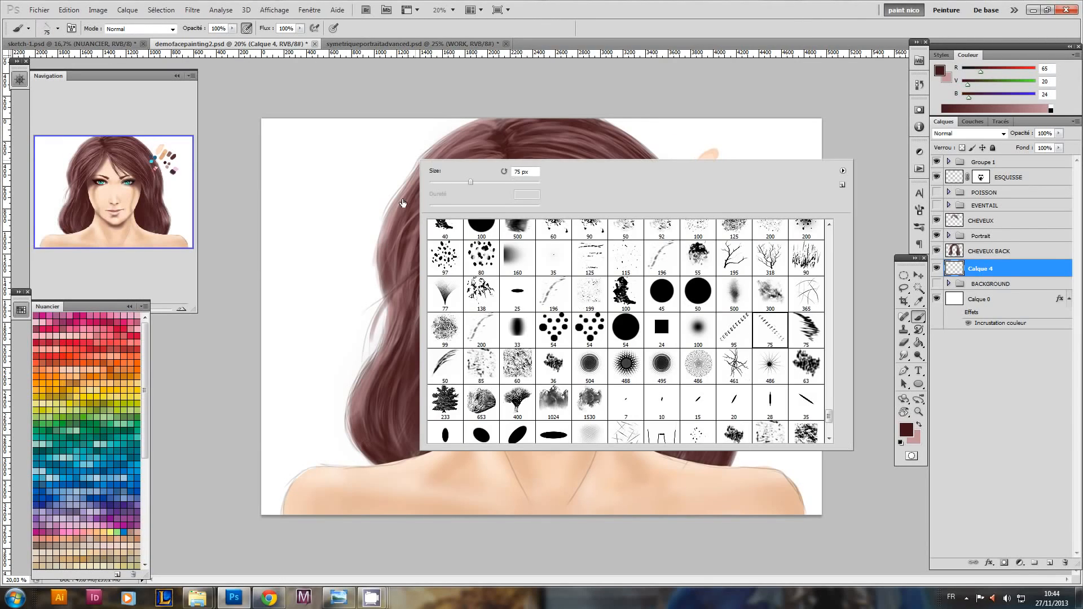
{"action": "key", "text": "Return"}
{"action": "mouse_move", "coordinate": [456, 127]}
{"action": "left_mouse_down"}
{"action": "mouse_move", "coordinate": [423, 153]}
{"action": "mouse_move", "coordinate": [390, 212]}
{"action": "mouse_move", "coordinate": [380, 262]}
{"action": "mouse_move", "coordinate": [391, 302]}
{"action": "mouse_move", "coordinate": [354, 368]}
{"action": "mouse_move", "coordinate": [376, 471]}
{"action": "left_mouse_up"}
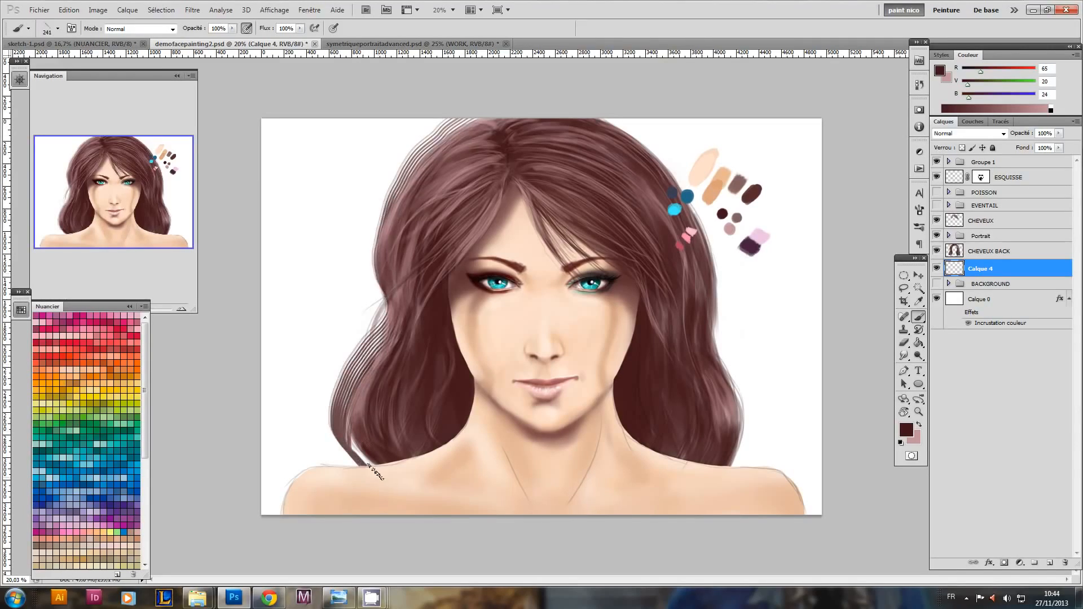
{"action": "key", "text": "x"}
{"action": "mouse_move", "coordinate": [454, 127]}
{"action": "left_mouse_down"}
{"action": "mouse_move", "coordinate": [427, 147]}
{"action": "mouse_move", "coordinate": [369, 268]}
{"action": "mouse_move", "coordinate": [381, 299]}
{"action": "mouse_move", "coordinate": [375, 326]}
{"action": "mouse_move", "coordinate": [337, 368]}
{"action": "mouse_move", "coordinate": [345, 423]}
{"action": "mouse_move", "coordinate": [389, 449]}
{"action": "left_mouse_up"}
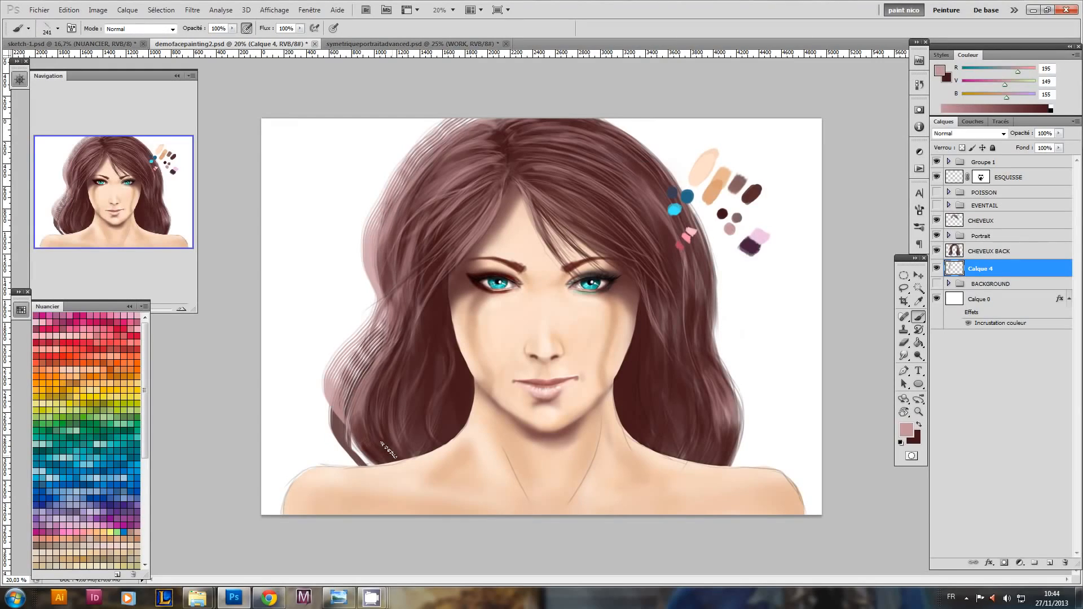
- Rotate the canvas and layer dark brown and light pink strands over the new outer edge of the left-hand hair
{"action": "key", "text": "x"}
{"action": "mouse_move", "coordinate": [420, 155]}
{"action": "left_mouse_down"}
{"action": "mouse_move", "coordinate": [374, 242]}
{"action": "mouse_move", "coordinate": [362, 443]}
{"action": "mouse_move", "coordinate": [293, 382]}
{"action": "mouse_move", "coordinate": [359, 246]}
{"action": "left_mouse_up"}
{"action": "key", "text": "r"}
{"action": "mouse_move", "coordinate": [398, 191]}
{"action": "left_mouse_down"}
{"action": "mouse_move", "coordinate": [354, 198]}
{"action": "mouse_move", "coordinate": [320, 230]}
{"action": "mouse_move", "coordinate": [314, 257]}
{"action": "mouse_move", "coordinate": [344, 303]}
{"action": "mouse_move", "coordinate": [316, 282]}
{"action": "left_mouse_up"}
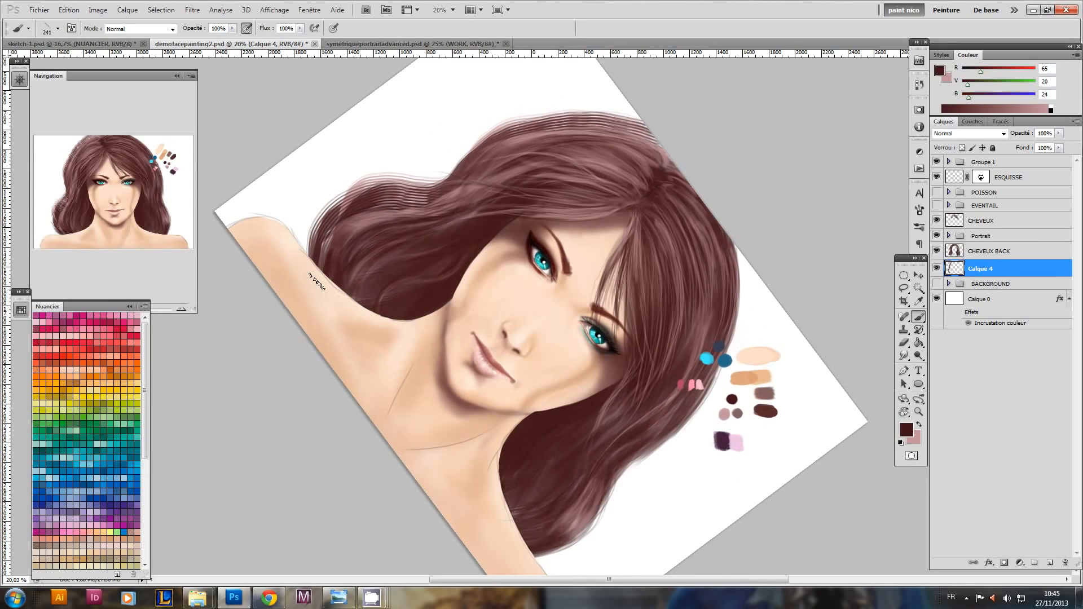
{"action": "key", "text": "x"}
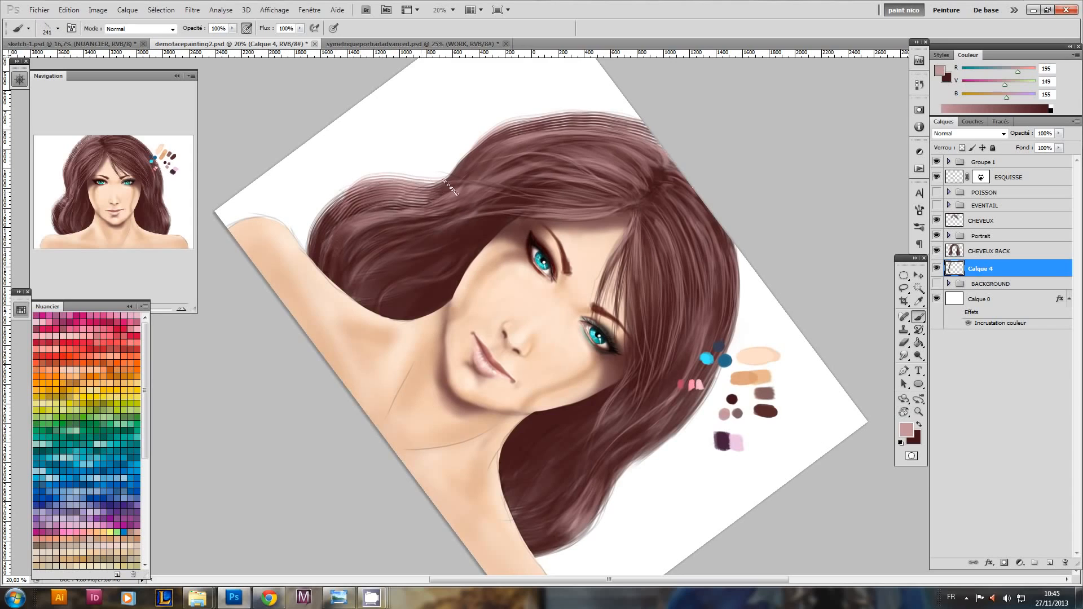
{"action": "key", "text": "x"}
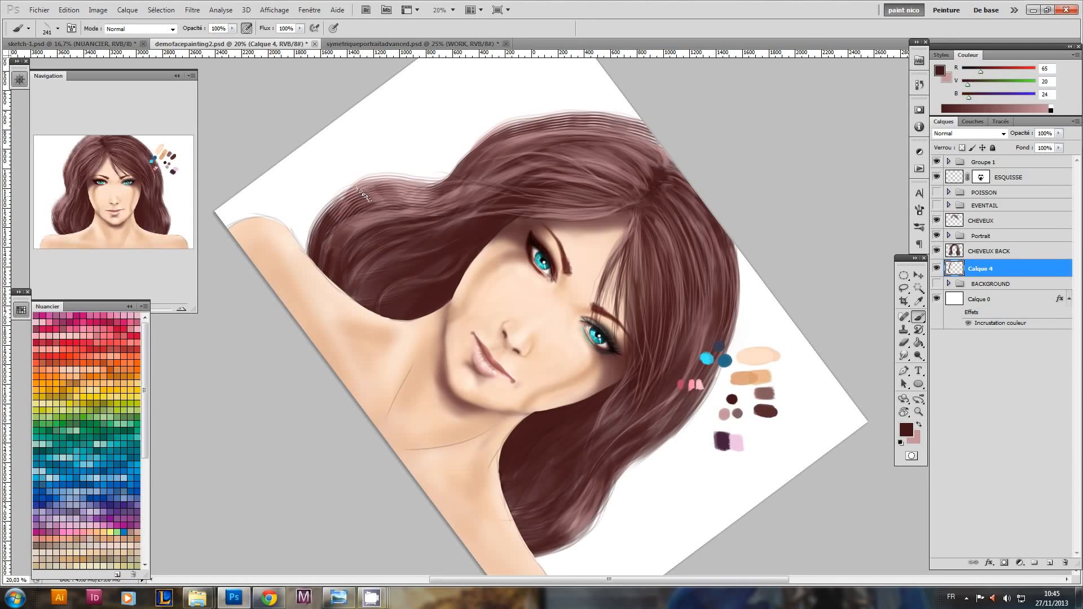
{"action": "key", "text": "x"}
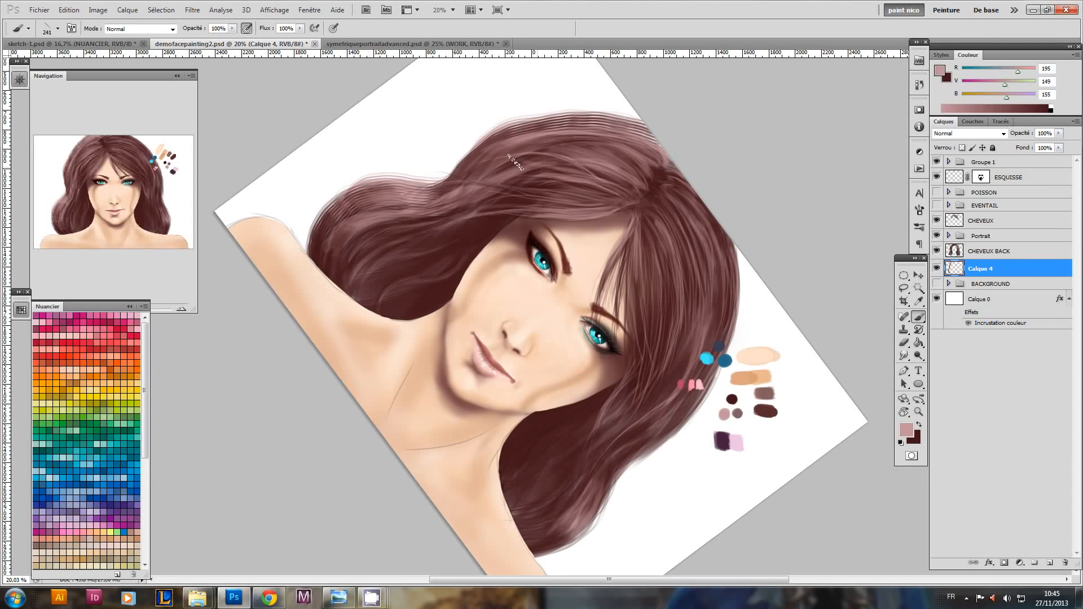
- Rotate the canvas to 17° and paint light pink and dark brown strands from the crown down the left-hand outer contour
{"action": "mouse_move", "coordinate": [497, 143]}
{"action": "left_mouse_down"}
{"action": "mouse_move", "coordinate": [588, 123]}
{"action": "mouse_move", "coordinate": [401, 145]}
{"action": "left_mouse_up"}
{"action": "key", "text": "r"}
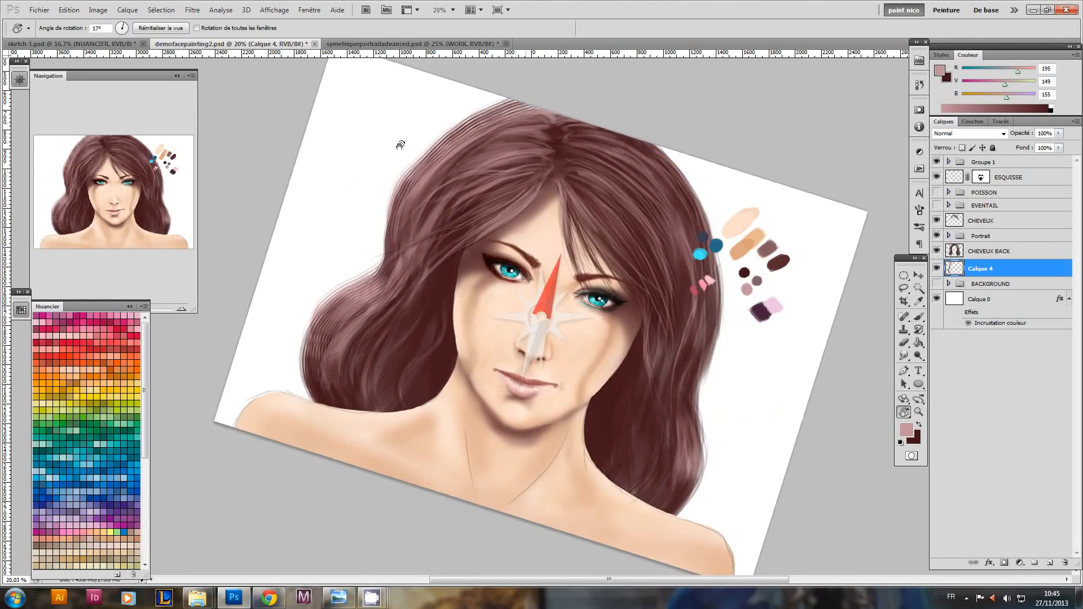
{"action": "mouse_move", "coordinate": [533, 101]}
{"action": "left_mouse_down"}
{"action": "mouse_move", "coordinate": [411, 166]}
{"action": "mouse_move", "coordinate": [396, 204]}
{"action": "mouse_move", "coordinate": [399, 254]}
{"action": "left_mouse_up"}
{"action": "key", "text": "x"}
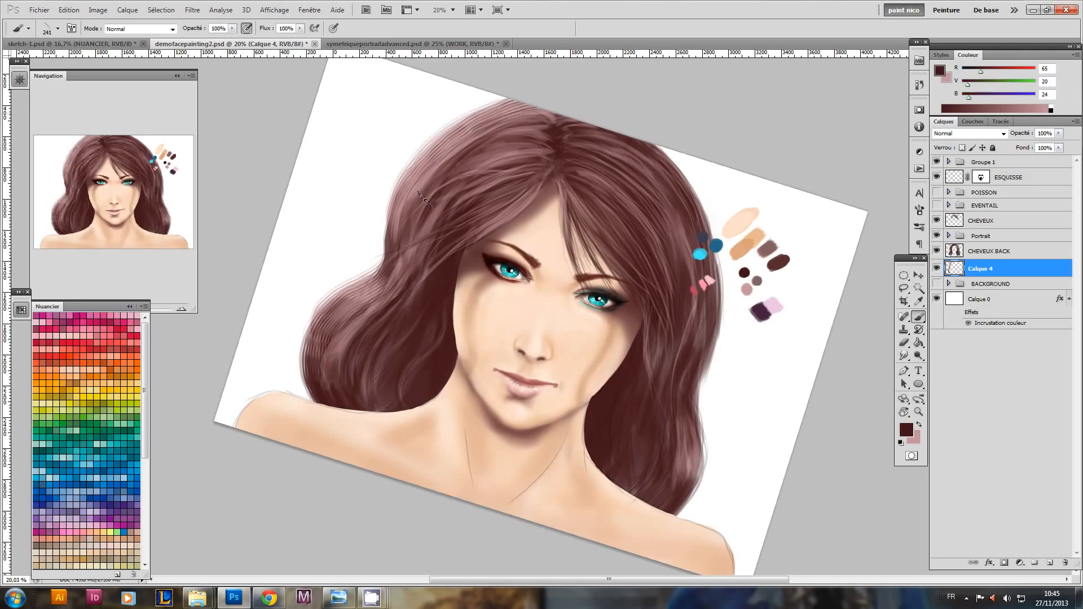
{"action": "mouse_move", "coordinate": [536, 102]}
{"action": "left_mouse_down"}
{"action": "mouse_move", "coordinate": [484, 121]}
{"action": "mouse_move", "coordinate": [419, 171]}
{"action": "mouse_move", "coordinate": [390, 278]}
{"action": "left_mouse_up"}
{"action": "key", "text": "x"}
{"action": "key", "text": "x"}
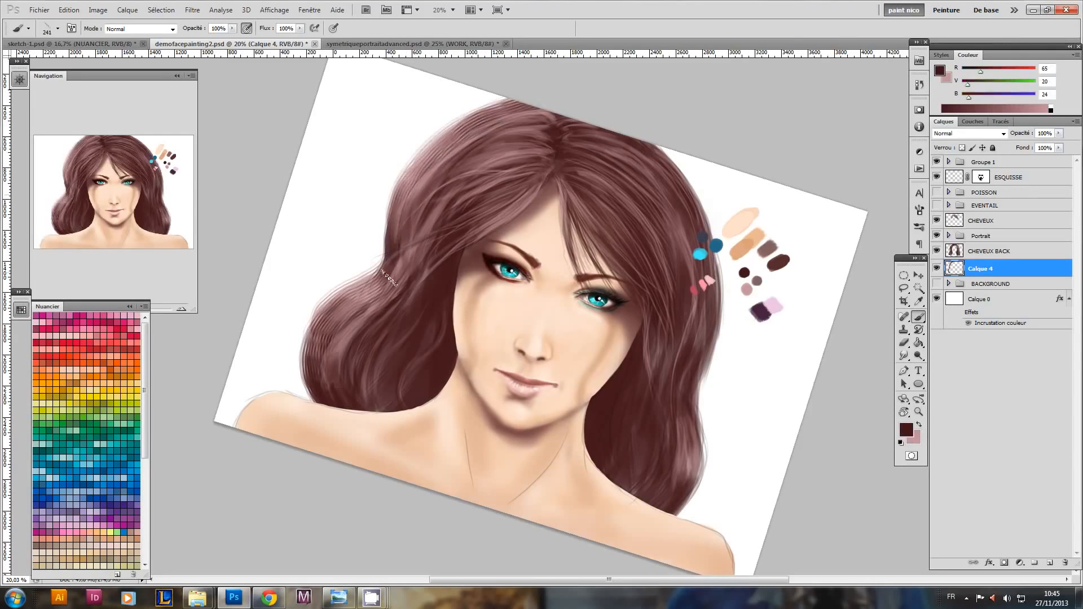
- Paint dark brown strands from the left-hand temple to the lower curl, redoing the light pink strokes on the curl
{"action": "left_click_drag", "start_coordinate": [403, 195], "coordinate": [376, 293]}
{"action": "mouse_move", "coordinate": [408, 196]}
{"action": "left_mouse_down"}
{"action": "mouse_move", "coordinate": [377, 268]}
{"action": "mouse_move", "coordinate": [395, 273]}
{"action": "mouse_move", "coordinate": [389, 258]}
{"action": "mouse_move", "coordinate": [341, 301]}
{"action": "mouse_move", "coordinate": [375, 279]}
{"action": "mouse_move", "coordinate": [306, 358]}
{"action": "left_mouse_up"}
{"action": "key", "text": "x"}
{"action": "key", "text": "ctrl+z"}
{"action": "left_click_drag", "start_coordinate": [325, 315], "coordinate": [325, 364]}
{"action": "key", "text": "ctrl+z"}
{"action": "mouse_move", "coordinate": [373, 286]}
{"action": "left_mouse_down"}
{"action": "mouse_move", "coordinate": [327, 320]}
{"action": "mouse_move", "coordinate": [332, 332]}
{"action": "mouse_move", "coordinate": [370, 285]}
{"action": "mouse_move", "coordinate": [337, 309]}
{"action": "mouse_move", "coordinate": [319, 357]}
{"action": "left_mouse_up"}
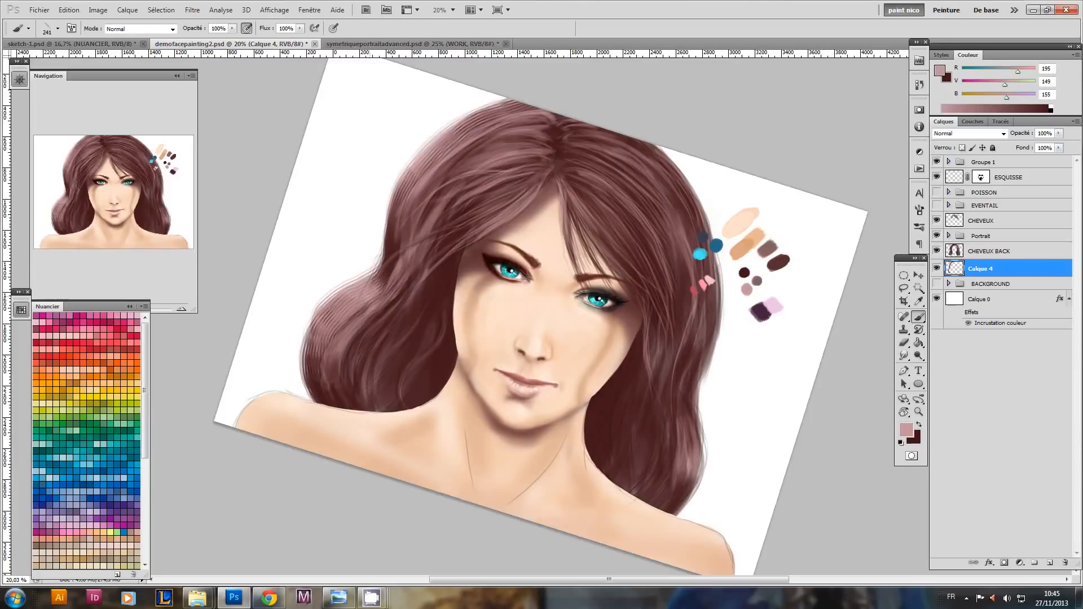
- Alternate light pink and dark brown strands around the lower left-hand curl down to the tips
{"action": "left_click_drag", "start_coordinate": [351, 312], "coordinate": [319, 351]}
{"action": "key", "text": "x"}
{"action": "mouse_move", "coordinate": [373, 282]}
{"action": "left_mouse_down"}
{"action": "mouse_move", "coordinate": [326, 320]}
{"action": "mouse_move", "coordinate": [314, 388]}
{"action": "left_mouse_up"}
{"action": "key", "text": "x"}
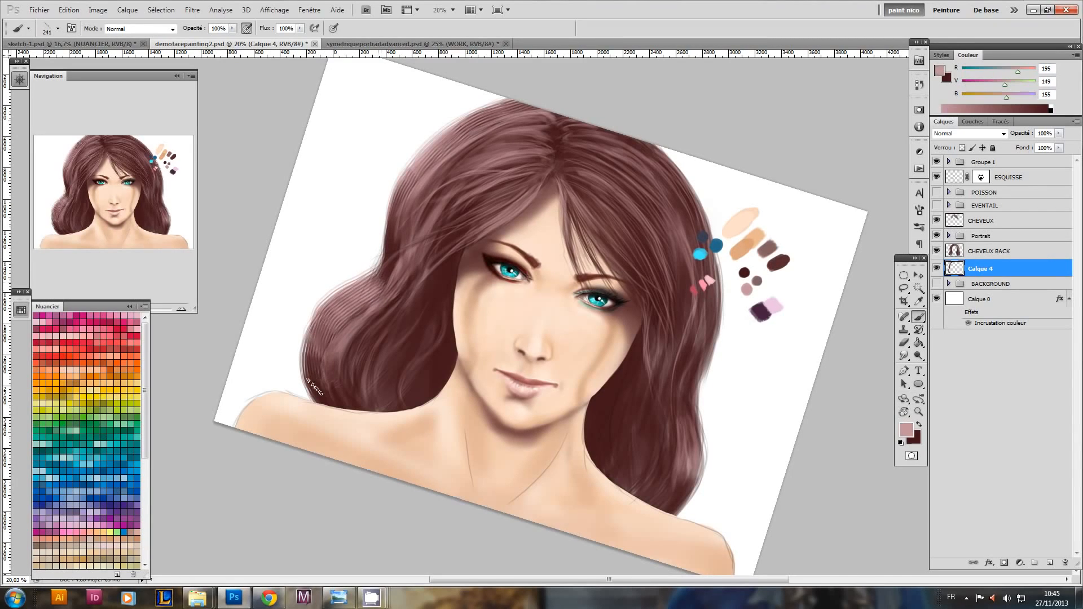
{"action": "left_click_drag", "start_coordinate": [374, 275], "coordinate": [323, 426]}
- Rotate the canvas sideways and paint light pink strands along the outer edge of the right-hand hair below the crown
{"action": "key", "text": "r"}
{"action": "mouse_move", "coordinate": [677, 306]}
{"action": "left_mouse_down"}
{"action": "mouse_move", "coordinate": [689, 226]}
{"action": "mouse_move", "coordinate": [703, 234]}
{"action": "mouse_move", "coordinate": [717, 415]}
{"action": "mouse_move", "coordinate": [691, 445]}
{"action": "mouse_move", "coordinate": [658, 543]}
{"action": "left_mouse_up"}
{"action": "key", "text": "r"}
{"action": "key", "text": "space"}
{"action": "left_click_drag", "start_coordinate": [659, 547], "coordinate": [600, 413]}
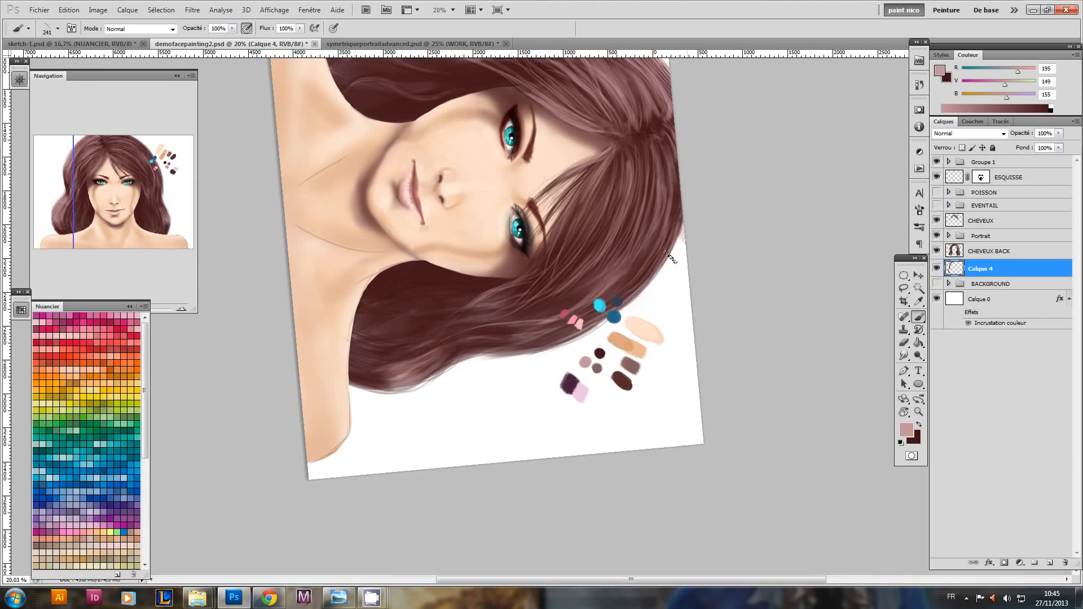
{"action": "left_click_drag", "start_coordinate": [668, 254], "coordinate": [644, 304]}
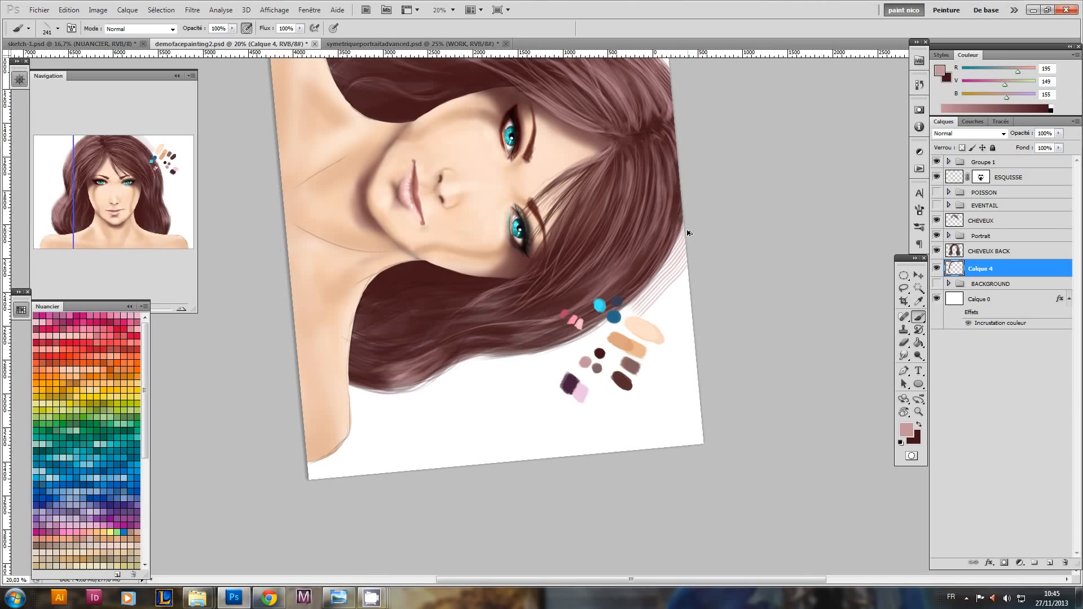
{"action": "key", "text": "ctrl+z"}
{"action": "mouse_move", "coordinate": [675, 212]}
{"action": "left_mouse_down"}
{"action": "mouse_move", "coordinate": [662, 257]}
{"action": "mouse_move", "coordinate": [633, 293]}
{"action": "left_mouse_up"}
{"action": "left_click_drag", "start_coordinate": [659, 239], "coordinate": [540, 324]}
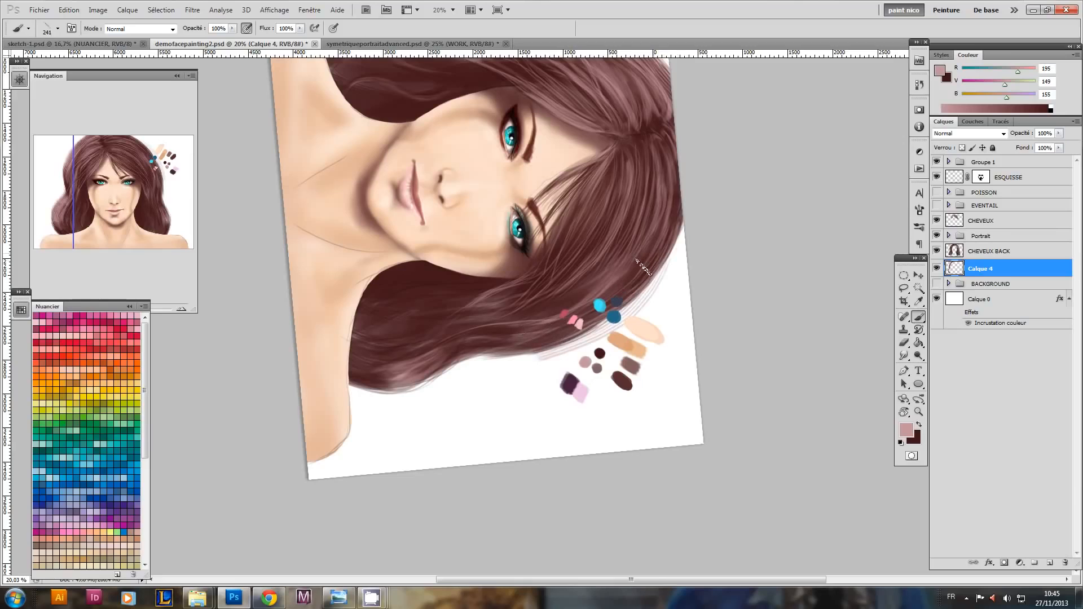
- Extend the light pink strands around the right-hand lower curl to the tips, adding dark brown between them
{"action": "key", "text": "x"}
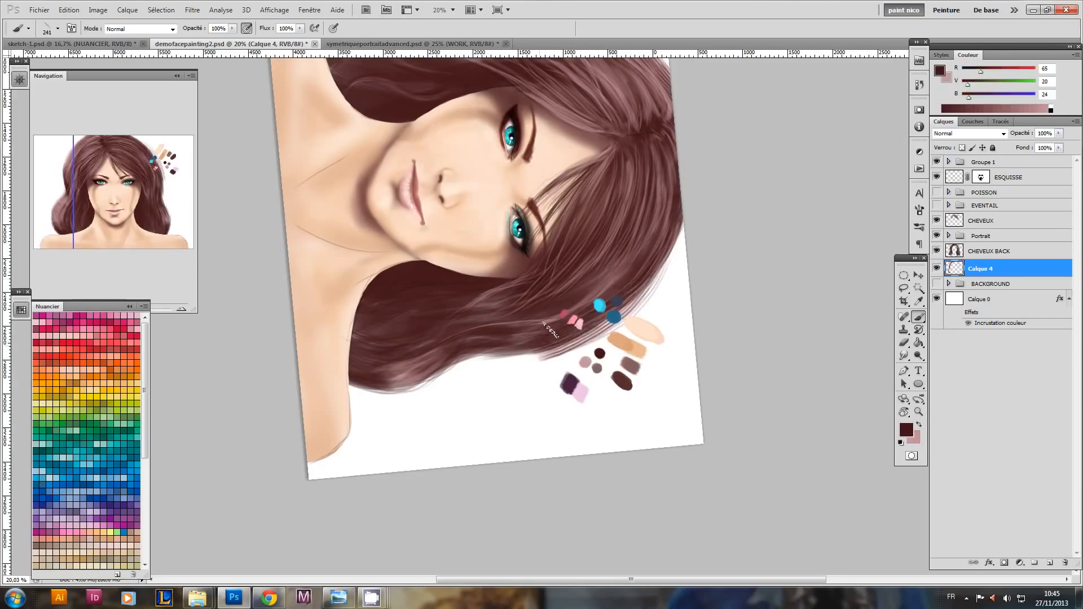
{"action": "key", "text": "x"}
{"action": "mouse_move", "coordinate": [550, 332]}
{"action": "left_mouse_down"}
{"action": "mouse_move", "coordinate": [417, 395]}
{"action": "mouse_move", "coordinate": [338, 387]}
{"action": "mouse_move", "coordinate": [414, 382]}
{"action": "left_mouse_up"}
{"action": "key", "text": "x"}
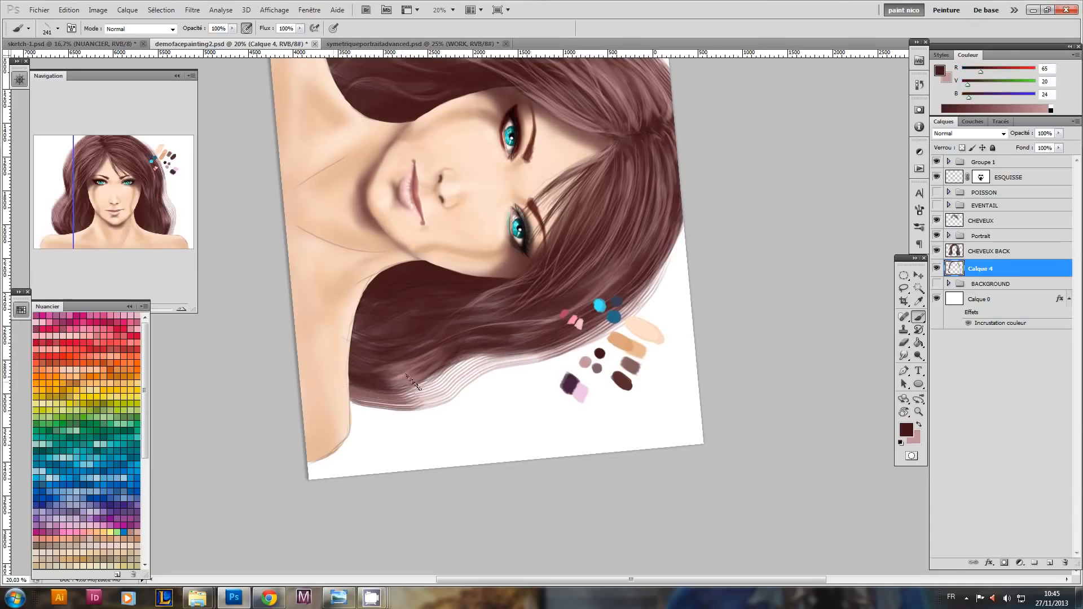
{"action": "key", "text": "x"}
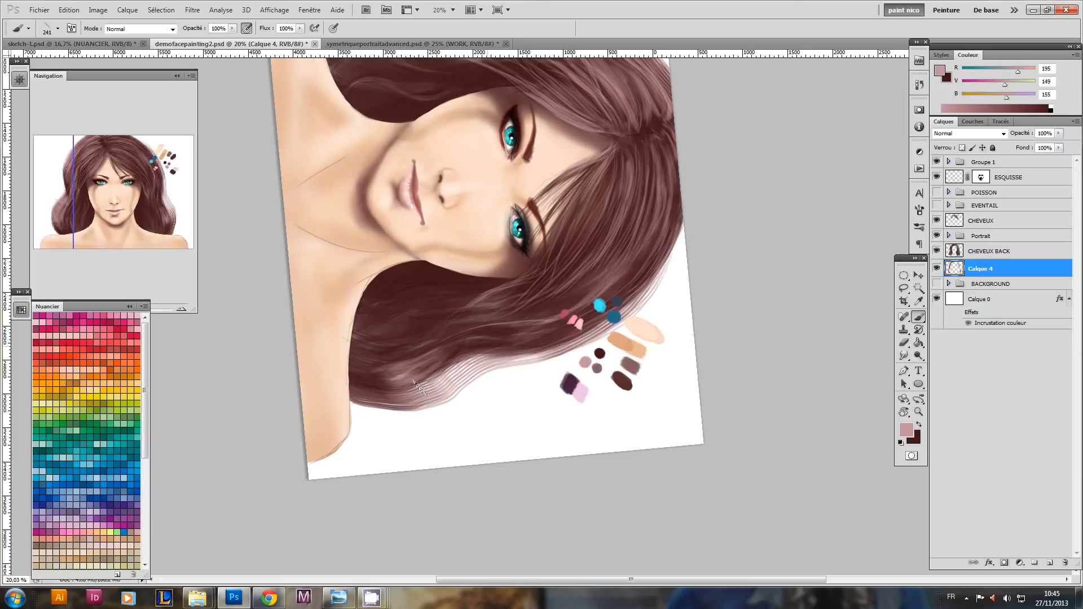
- Undo the last strokes, repaint dark brown strands along the right-hand outer contour to the curl, and return the canvas upright
{"action": "mouse_move", "coordinate": [501, 359]}
{"action": "left_mouse_down"}
{"action": "mouse_move", "coordinate": [420, 394]}
{"action": "mouse_move", "coordinate": [560, 350]}
{"action": "mouse_move", "coordinate": [630, 286]}
{"action": "mouse_move", "coordinate": [549, 338]}
{"action": "left_mouse_up"}
{"action": "key", "text": "x"}
{"action": "key", "text": "ctrl+z"}
{"action": "key", "text": "ctrl+z"}
{"action": "mouse_move", "coordinate": [650, 250]}
{"action": "left_mouse_down"}
{"action": "mouse_move", "coordinate": [585, 303]}
{"action": "mouse_move", "coordinate": [461, 348]}
{"action": "mouse_move", "coordinate": [426, 396]}
{"action": "left_mouse_up"}
{"action": "key", "text": "x"}
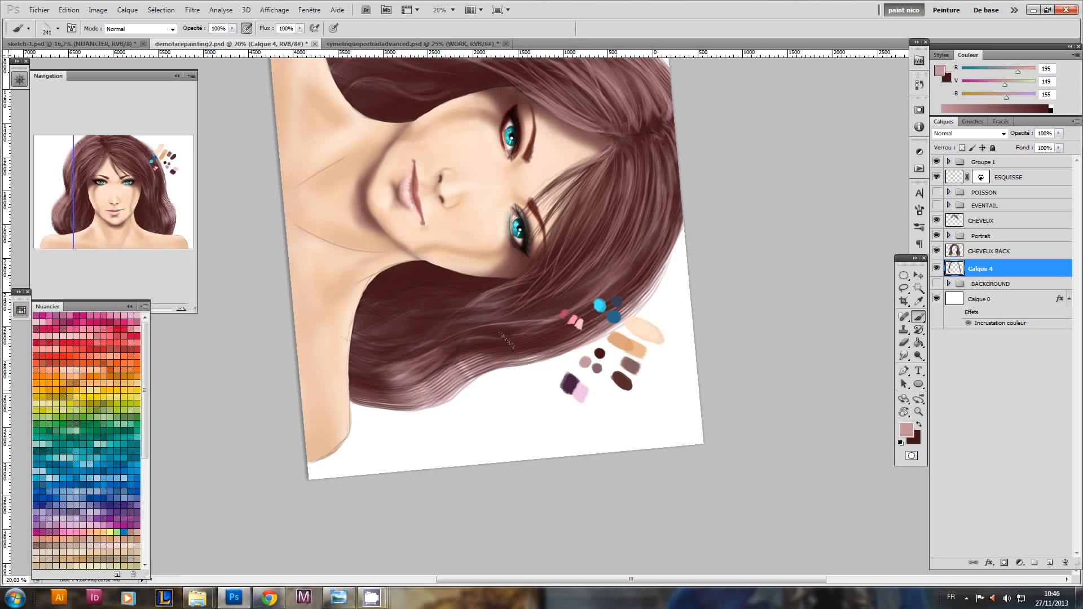
{"action": "key", "text": "r"}
{"action": "mouse_move", "coordinate": [454, 378]}
{"action": "left_mouse_down"}
{"action": "mouse_move", "coordinate": [542, 468]}
{"action": "mouse_move", "coordinate": [587, 452]}
{"action": "mouse_move", "coordinate": [590, 468]}
{"action": "left_mouse_up"}
{"action": "key", "text": "b"}
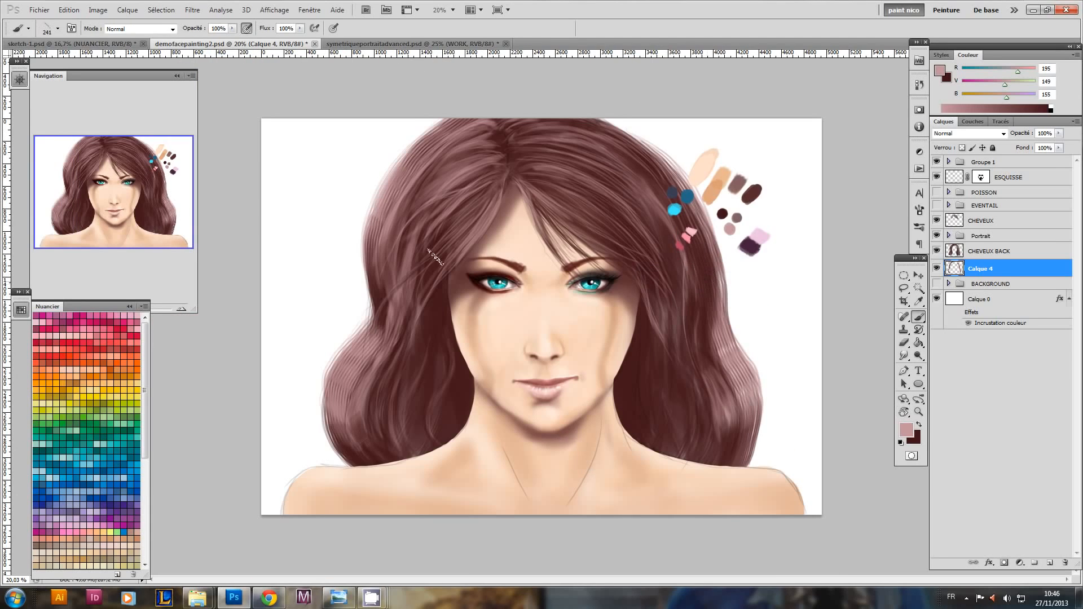
- Erase stray strands along the upper left-hand outer contour of the hair on Calque 4 with a 219 px hard round eraser
{"action": "key", "text": "e"}
{"action": "right_click", "coordinate": [347, 181]}
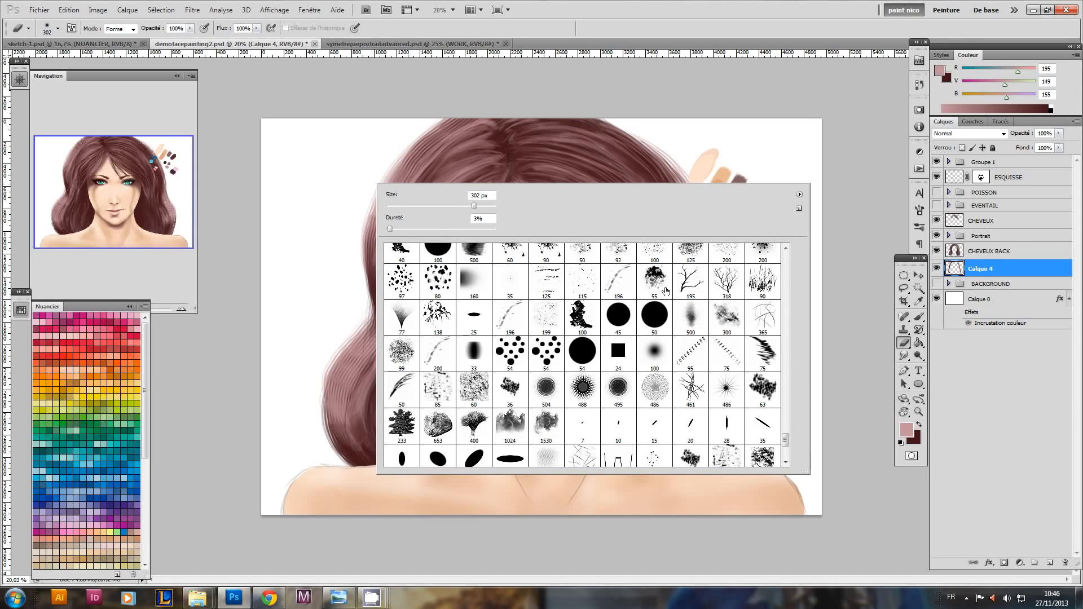
{"action": "left_click_drag", "start_coordinate": [788, 447], "coordinate": [803, 258]}
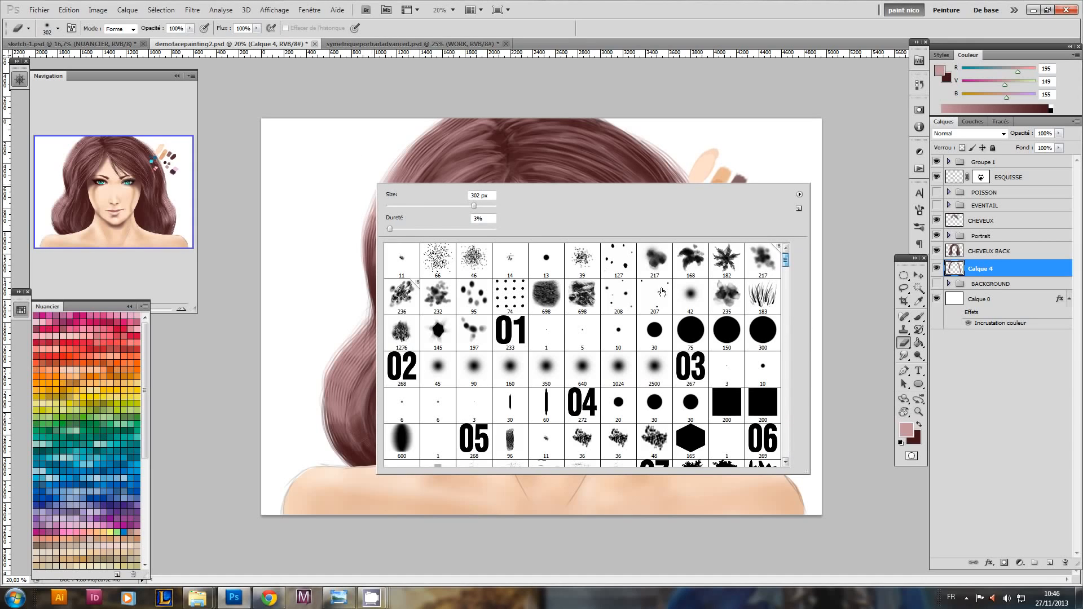
{"action": "left_click", "coordinate": [657, 334]}
{"action": "left_click", "coordinate": [354, 161]}
{"action": "mouse_move", "coordinate": [378, 168]}
{"action": "left_mouse_down"}
{"action": "mouse_move", "coordinate": [353, 227]}
{"action": "mouse_move", "coordinate": [368, 186]}
{"action": "mouse_move", "coordinate": [463, 105]}
{"action": "left_mouse_up"}
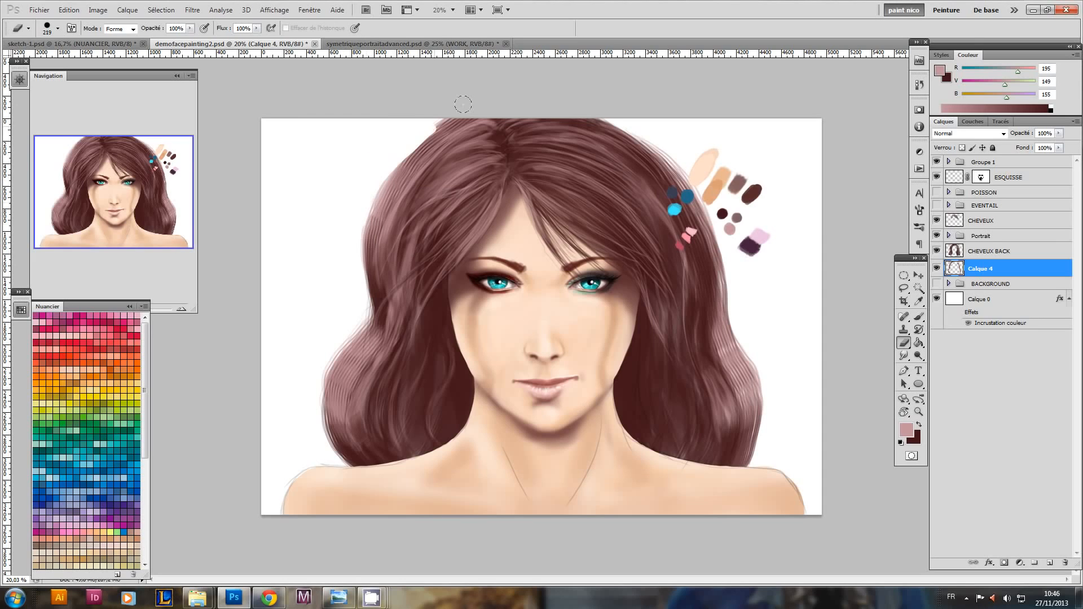
{"action": "left_click_drag", "start_coordinate": [353, 238], "coordinate": [490, 75]}
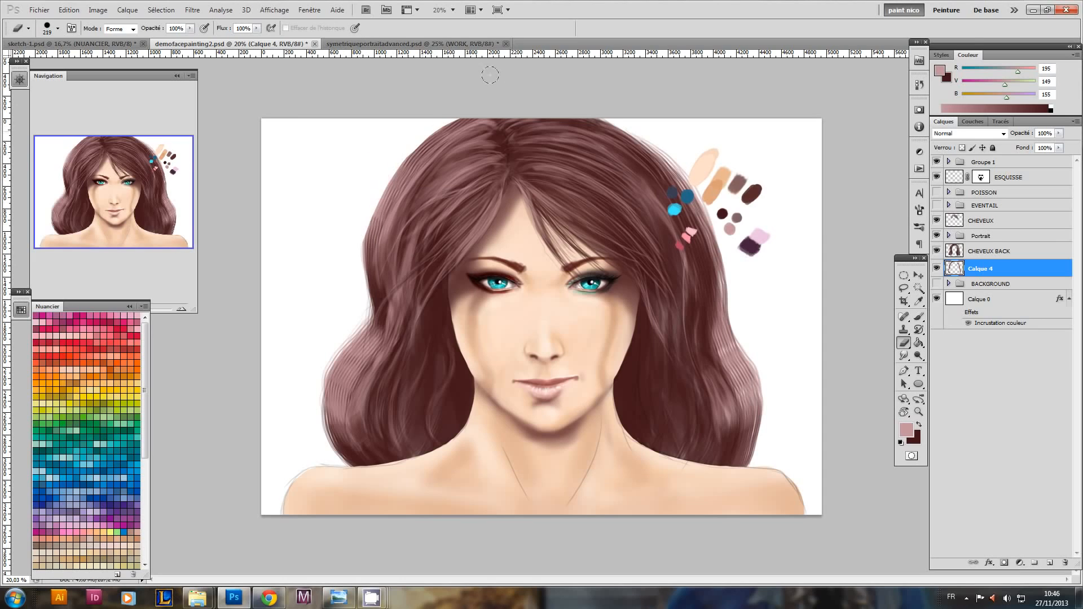
{"action": "left_click_drag", "start_coordinate": [362, 280], "coordinate": [354, 235]}
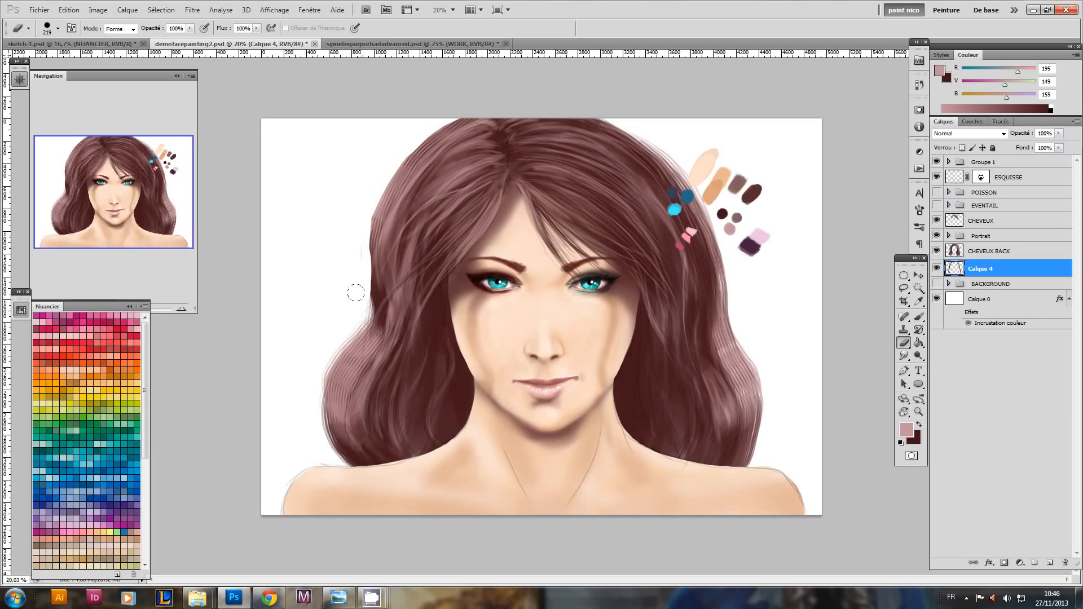
{"action": "left_click_drag", "start_coordinate": [375, 288], "coordinate": [382, 248]}
{"action": "scroll", "coordinate": [548, 188], "scroll_direction": "down", "scroll_amount": 6}
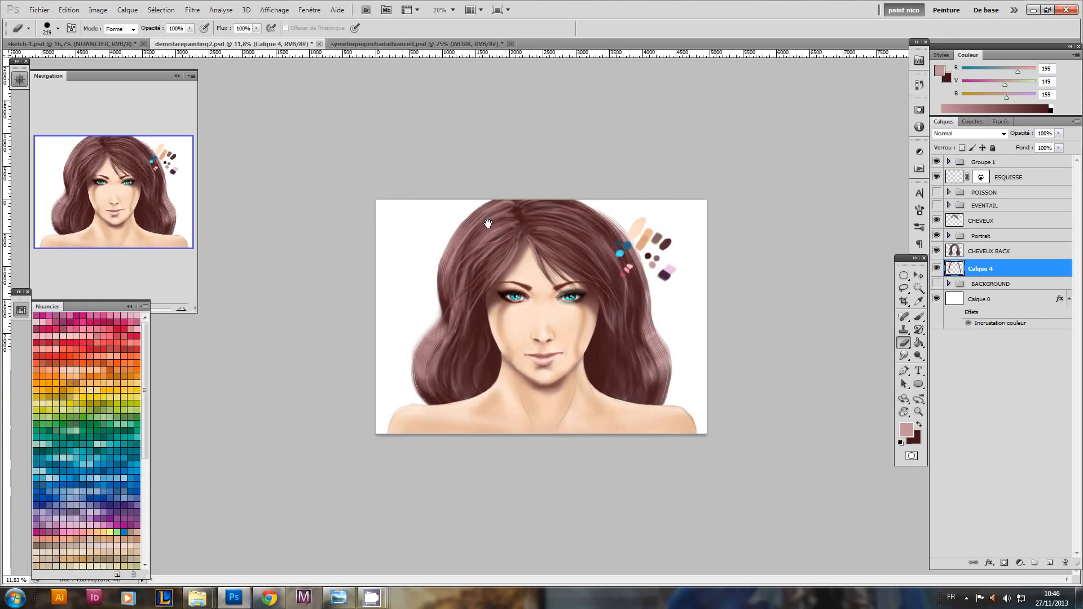
{"action": "scroll", "coordinate": [598, 261], "scroll_direction": "up", "scroll_amount": 5}
- Select the CHEVEUX BACK layer and hide the ESQUISSE sketch layer
{"action": "left_click", "coordinate": [954, 252]}
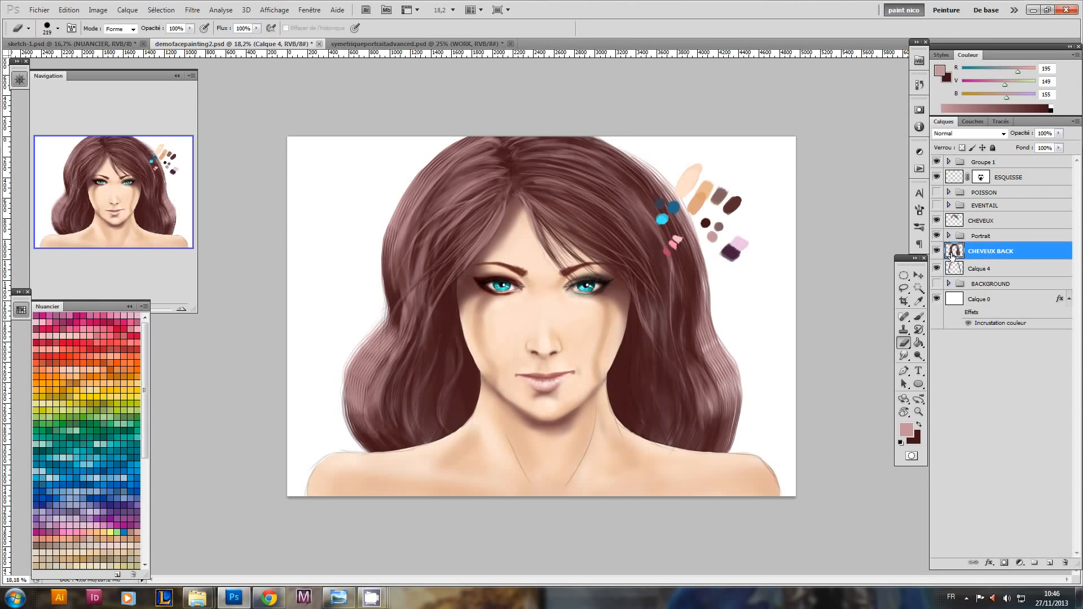
{"action": "key", "text": "ctrl+j"}
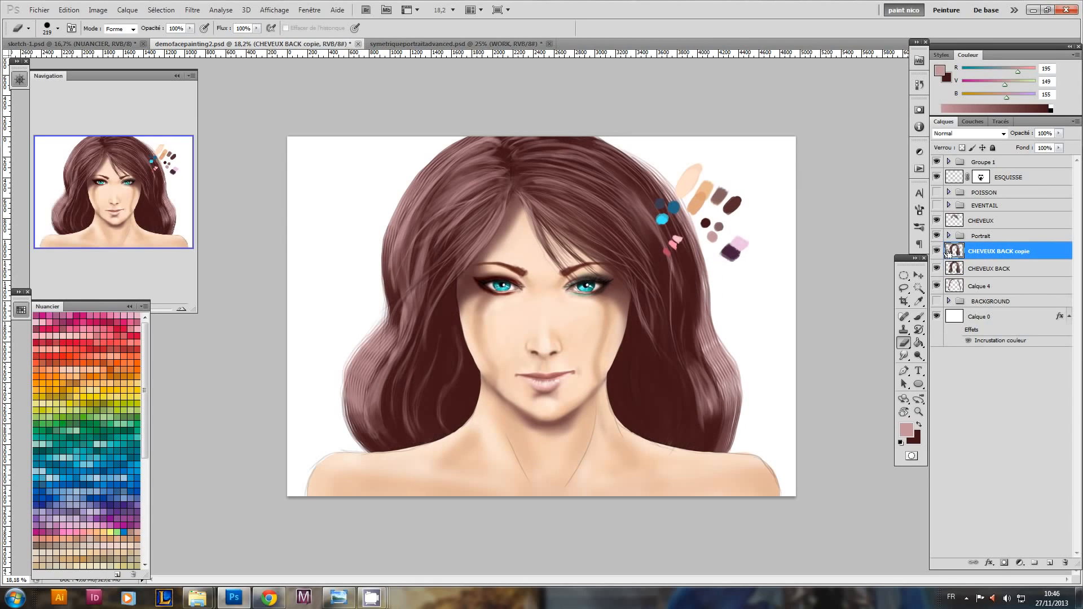
{"action": "key", "text": "ctrl+z"}
{"action": "left_click", "coordinate": [937, 220]}
{"action": "left_click", "coordinate": [937, 220]}
{"action": "left_click", "coordinate": [936, 177]}
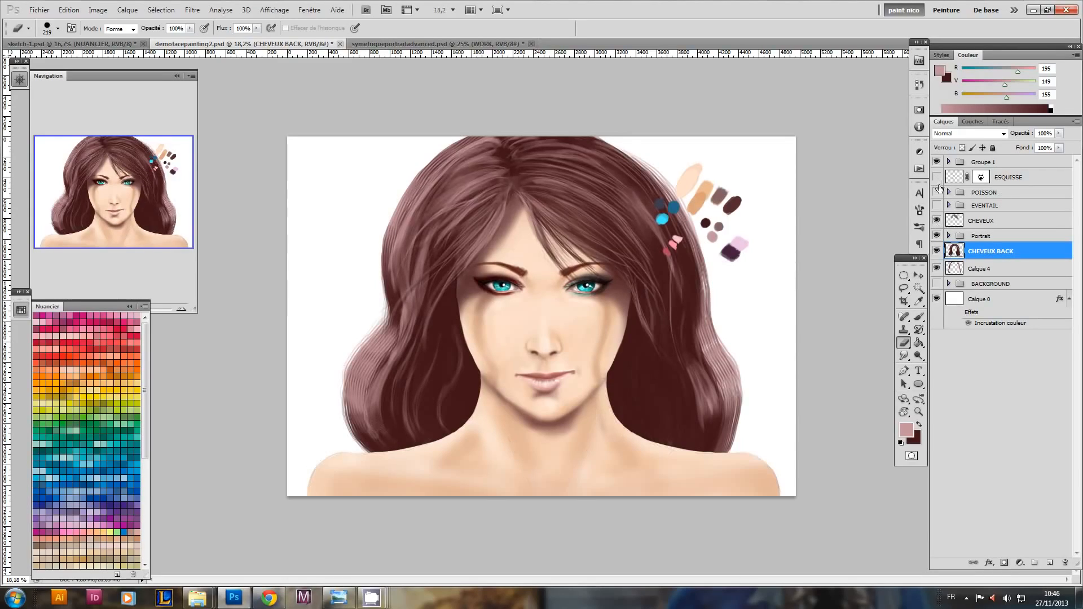
- Duplicate CHEVEUX BACK as a clipped copy in Lumière tamisée mode and compare the hair with and without it
{"action": "key", "text": "ctrl+j"}
{"action": "left_click", "coordinate": [961, 260], "text": "alt"}
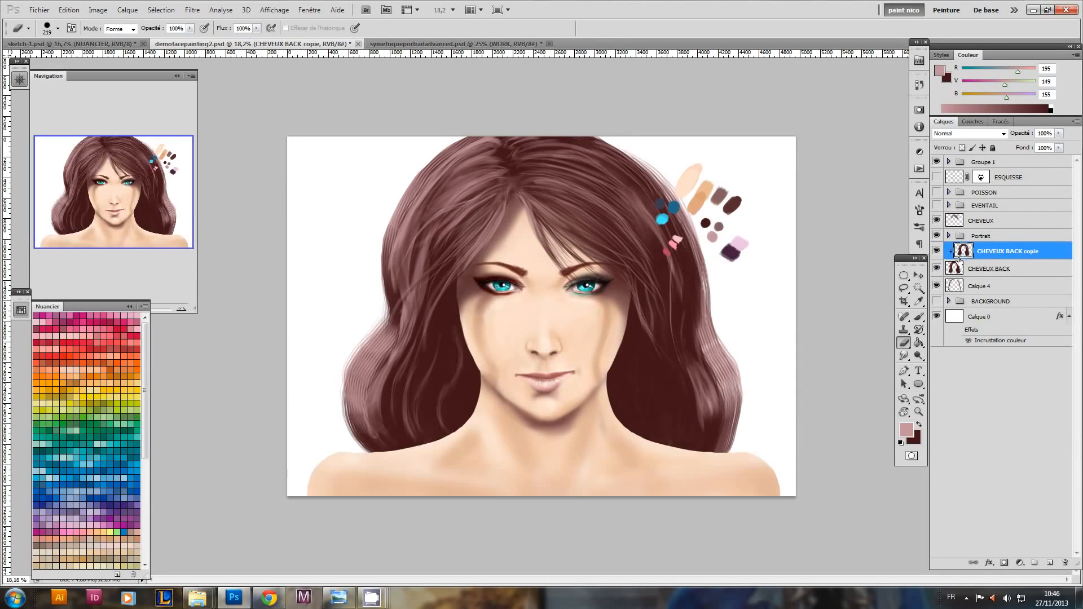
{"action": "left_click", "coordinate": [964, 132]}
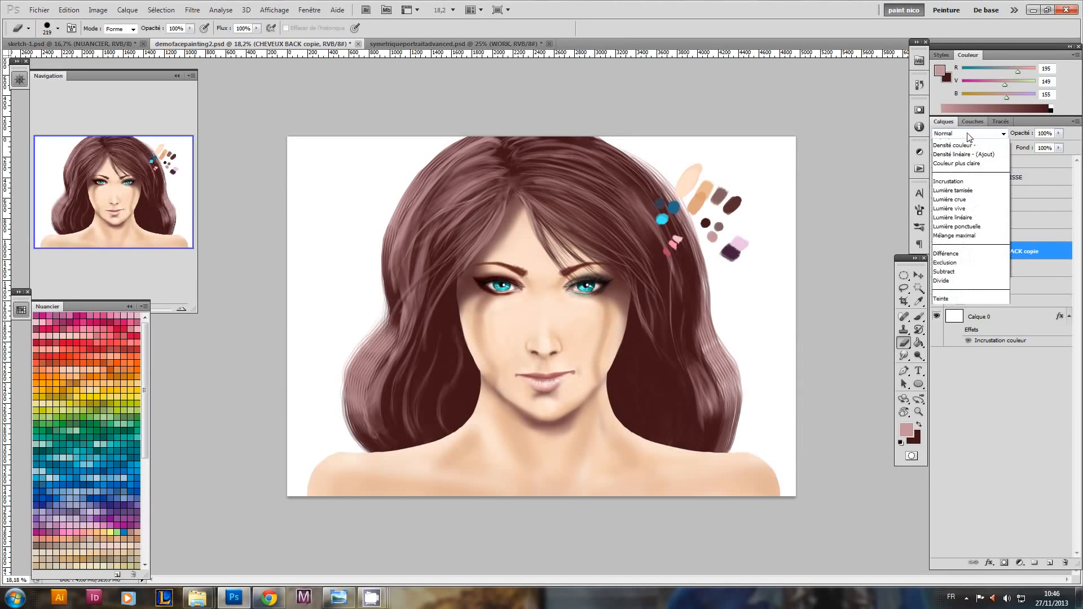
{"action": "left_click", "coordinate": [945, 289]}
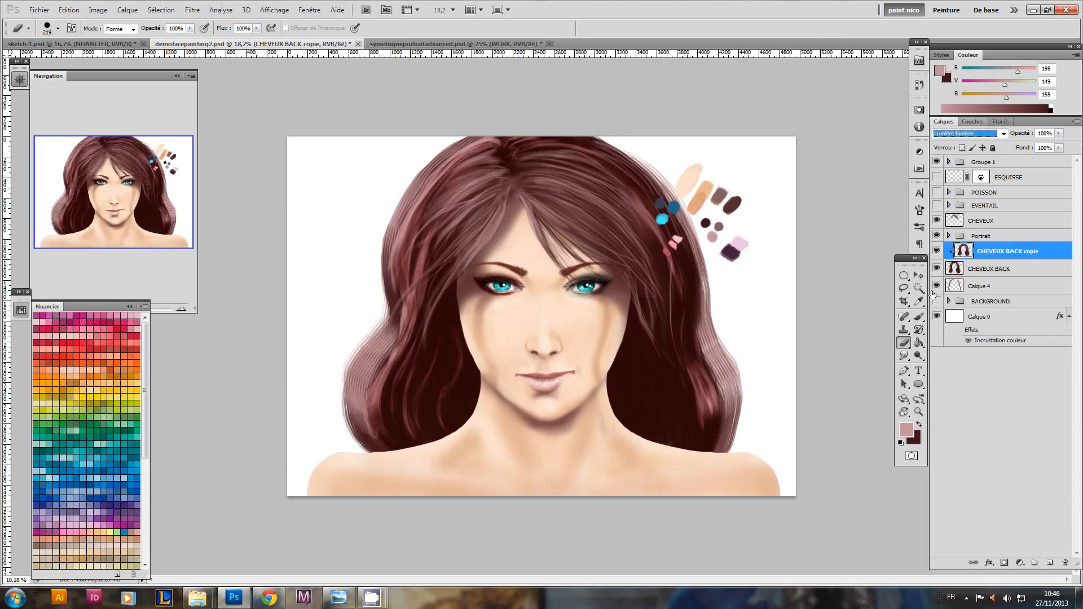
{"action": "mouse_move", "coordinate": [652, 276]}
{"action": "left_mouse_down"}
{"action": "mouse_move", "coordinate": [622, 270]}
{"action": "mouse_move", "coordinate": [647, 278]}
{"action": "left_mouse_up"}
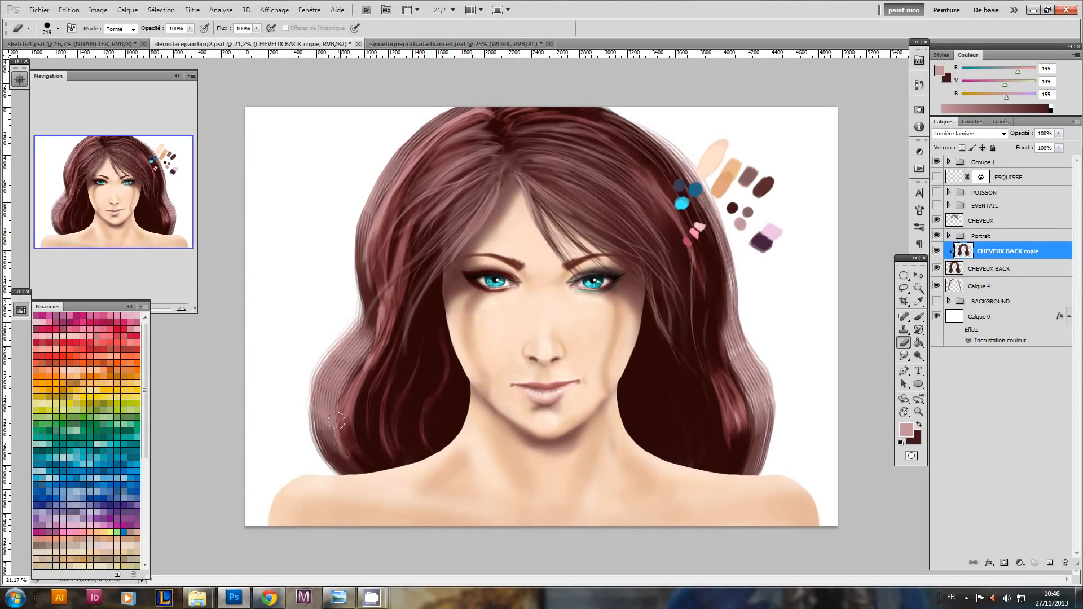
{"action": "left_click", "coordinate": [937, 252]}
{"action": "left_click", "coordinate": [938, 252]}
{"action": "left_click", "coordinate": [938, 251]}
{"action": "left_click", "coordinate": [937, 251]}
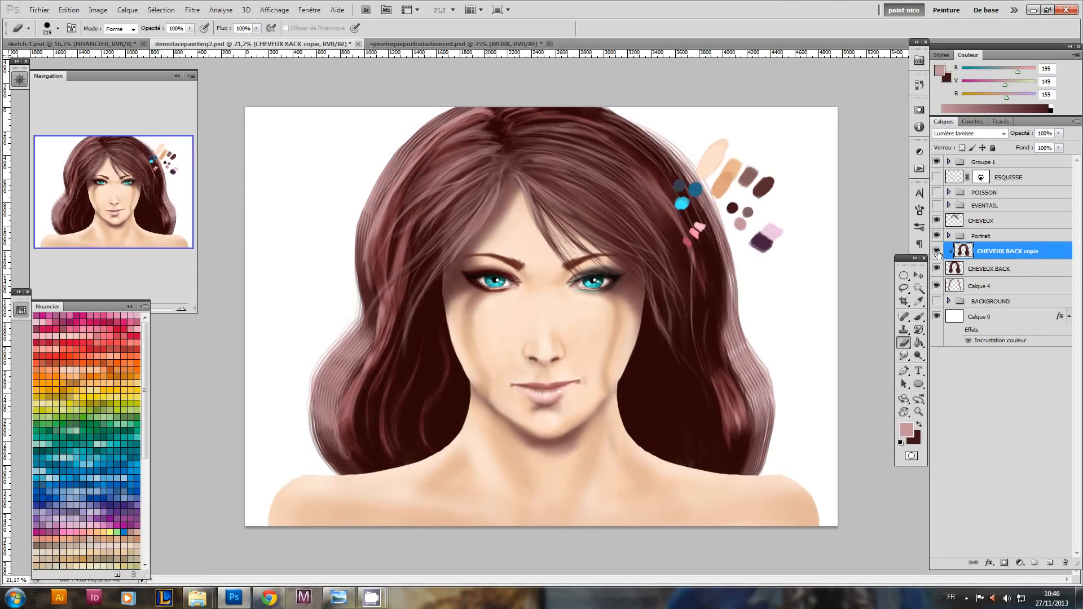
- Duplicate the CHEVEUX layer as a clipped copy and set its blending mode to Lumière tamisée
{"action": "left_click", "coordinate": [992, 226]}
{"action": "key", "text": "ctrl+j"}
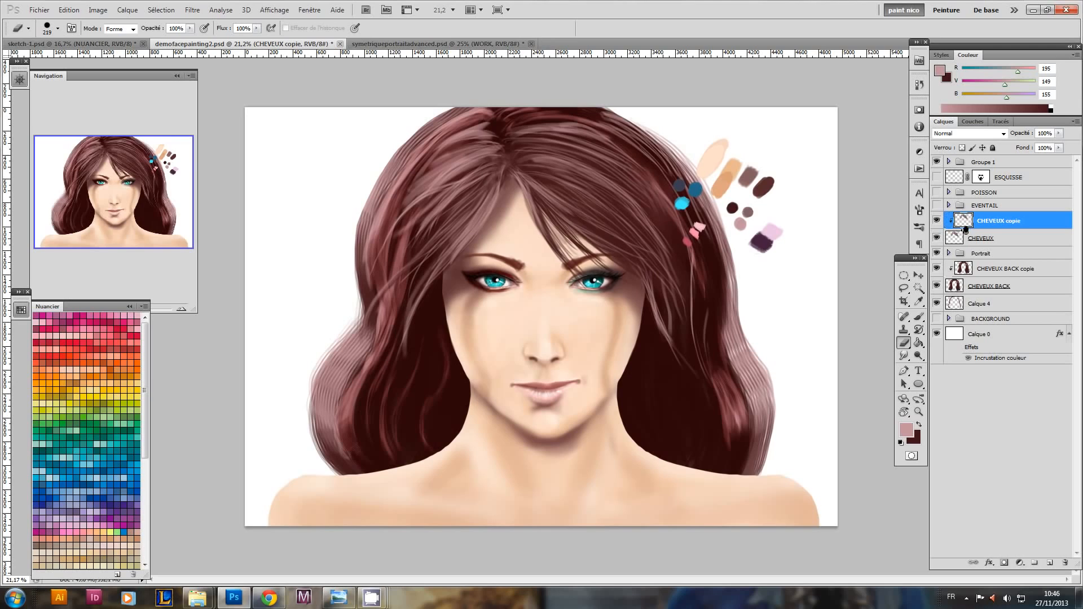
{"action": "left_click", "coordinate": [970, 227], "text": "alt"}
{"action": "left_click", "coordinate": [969, 228], "text": "alt"}
{"action": "left_click", "coordinate": [969, 133]}
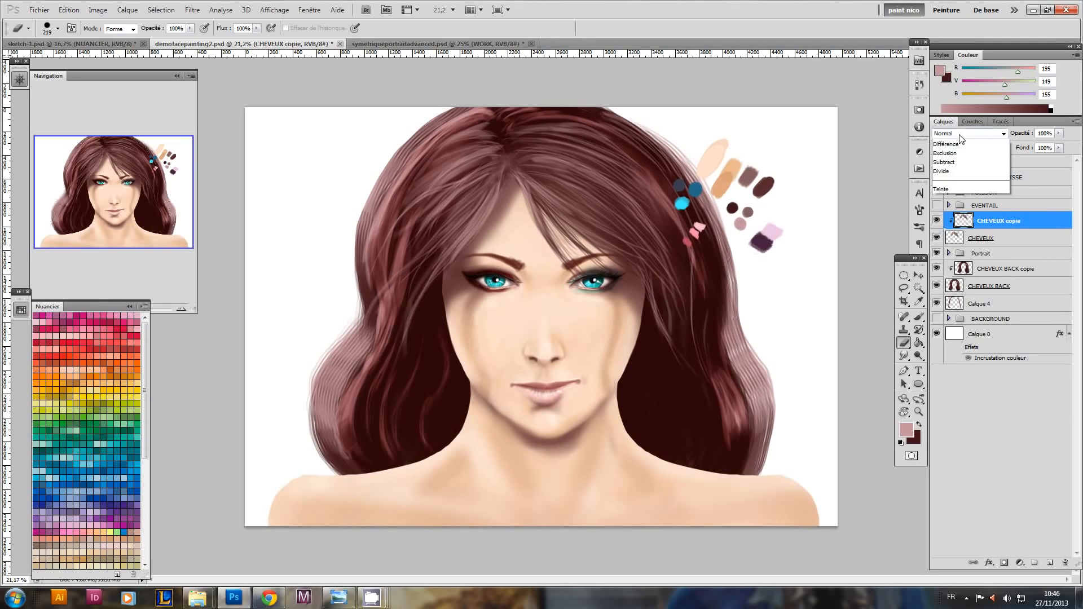
{"action": "left_click", "coordinate": [971, 283]}
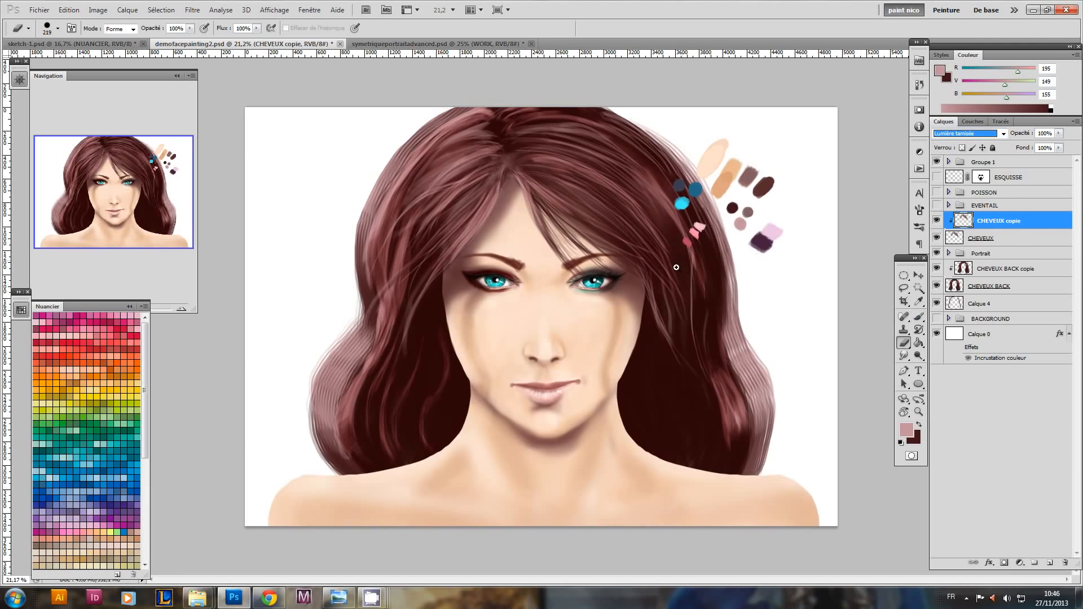
{"action": "left_click_drag", "start_coordinate": [676, 267], "coordinate": [666, 269]}
- Duplicate Calque 4 as a clipped copy in Lumière tamisée mode and check the effect on the outer hair
{"action": "left_click", "coordinate": [979, 304]}
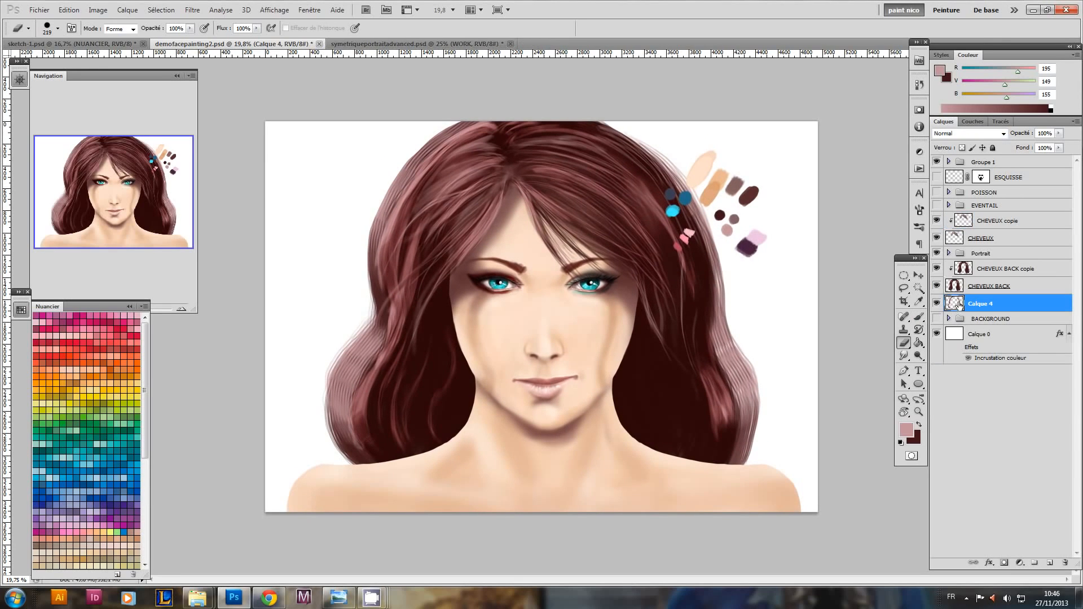
{"action": "key", "text": "ctrl+j"}
{"action": "key", "text": "ctrl+alt+g"}
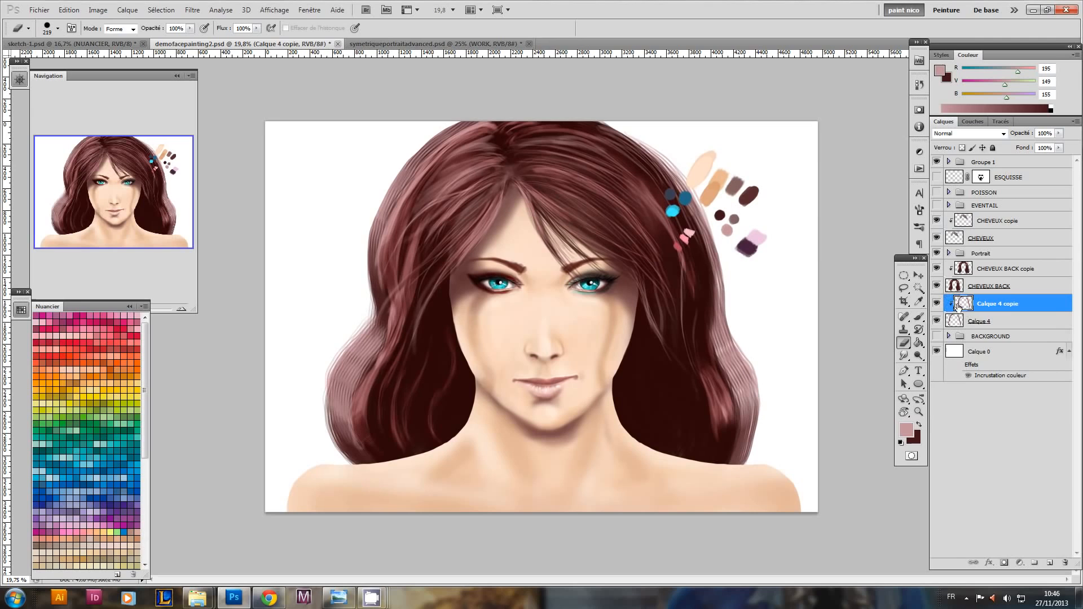
{"action": "left_click", "coordinate": [958, 134]}
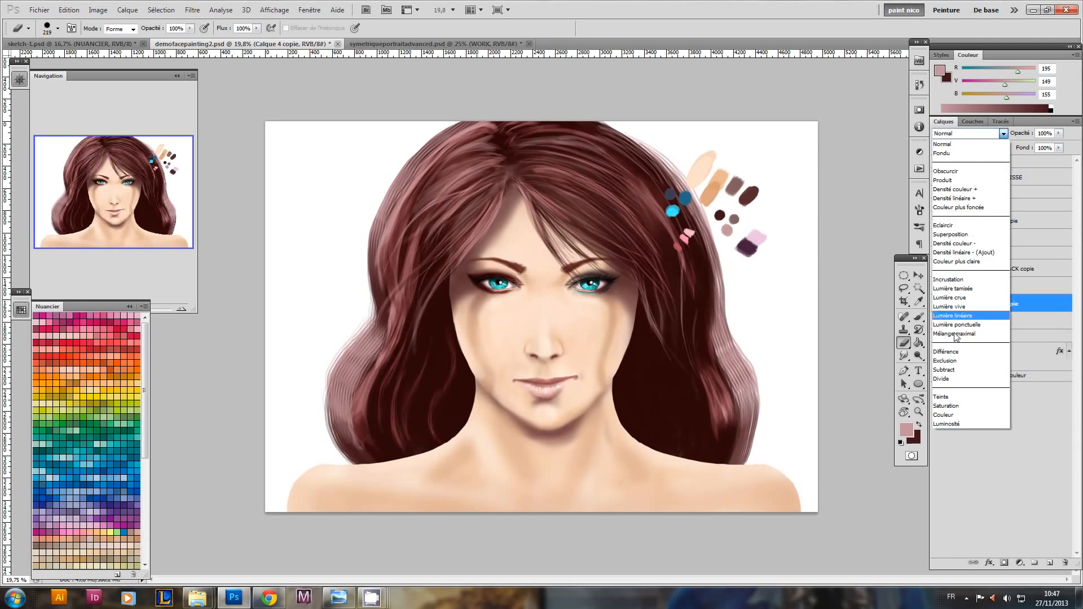
{"action": "left_click", "coordinate": [968, 297]}
{"action": "left_click_drag", "start_coordinate": [704, 266], "coordinate": [660, 325]}
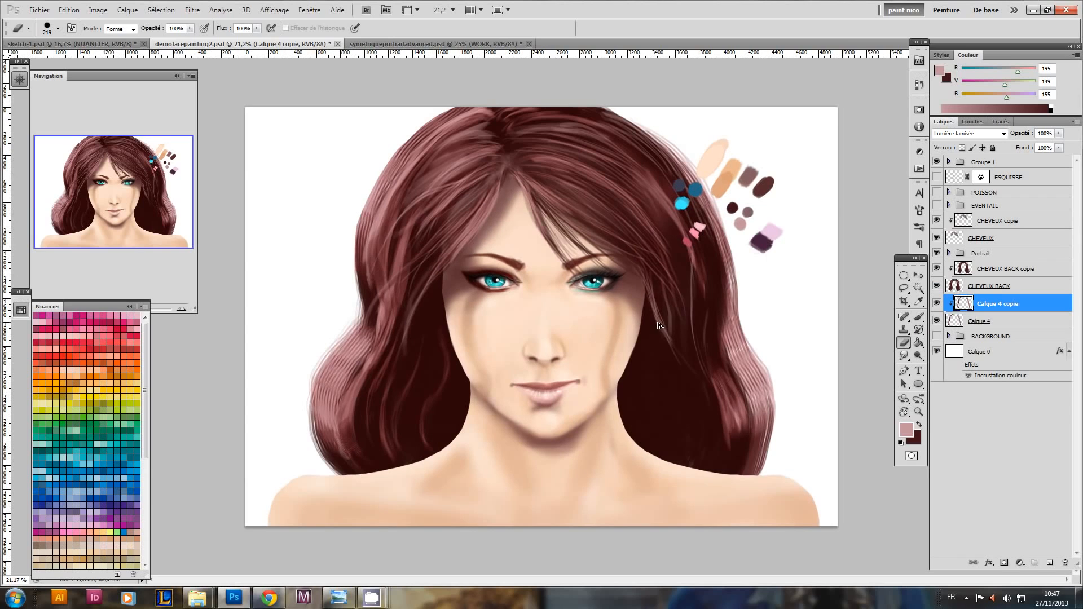
{"action": "left_click_drag", "start_coordinate": [677, 294], "coordinate": [661, 312]}
{"action": "left_click_drag", "start_coordinate": [455, 278], "coordinate": [480, 284]}
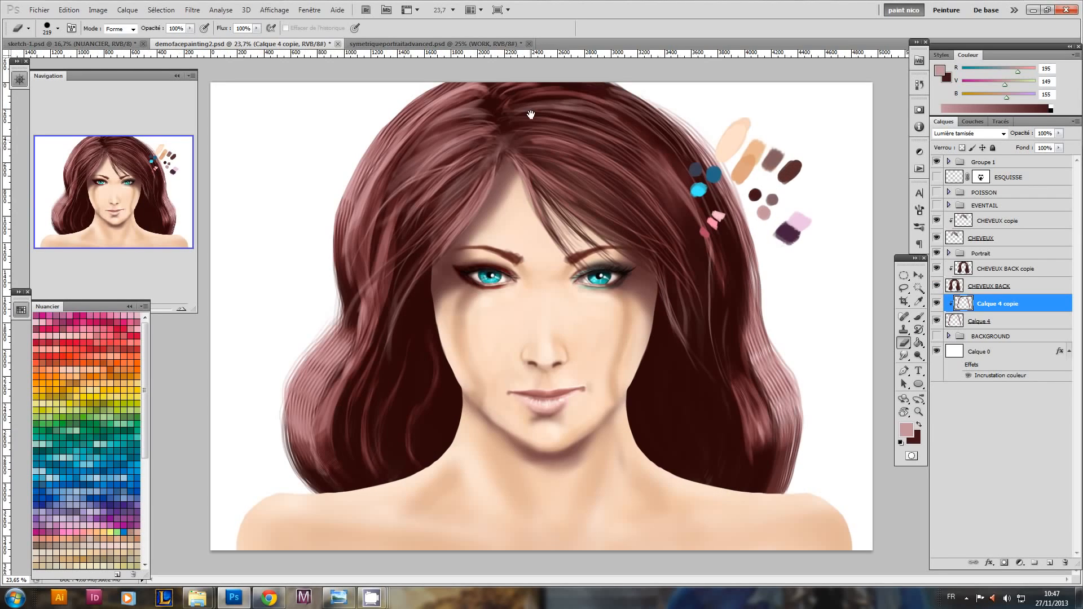
- Undo all the clipped Lumière tamisée copies of the hair layers, back to the single CHEVEUX BACK layer
{"action": "key", "text": "ctrl+alt+z"}
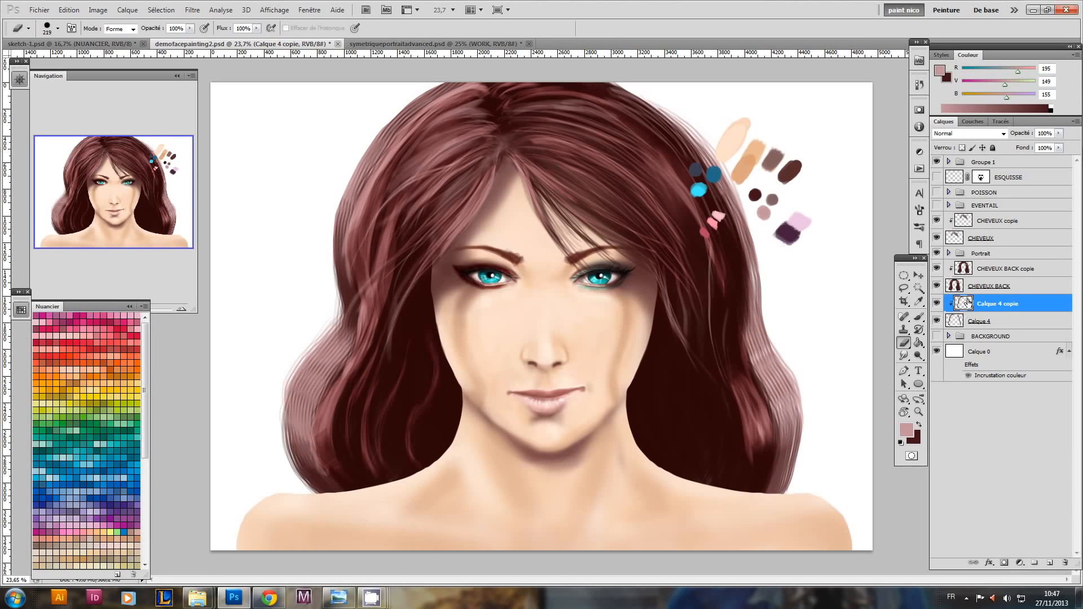
{"action": "key", "text": "ctrl+alt+z"}
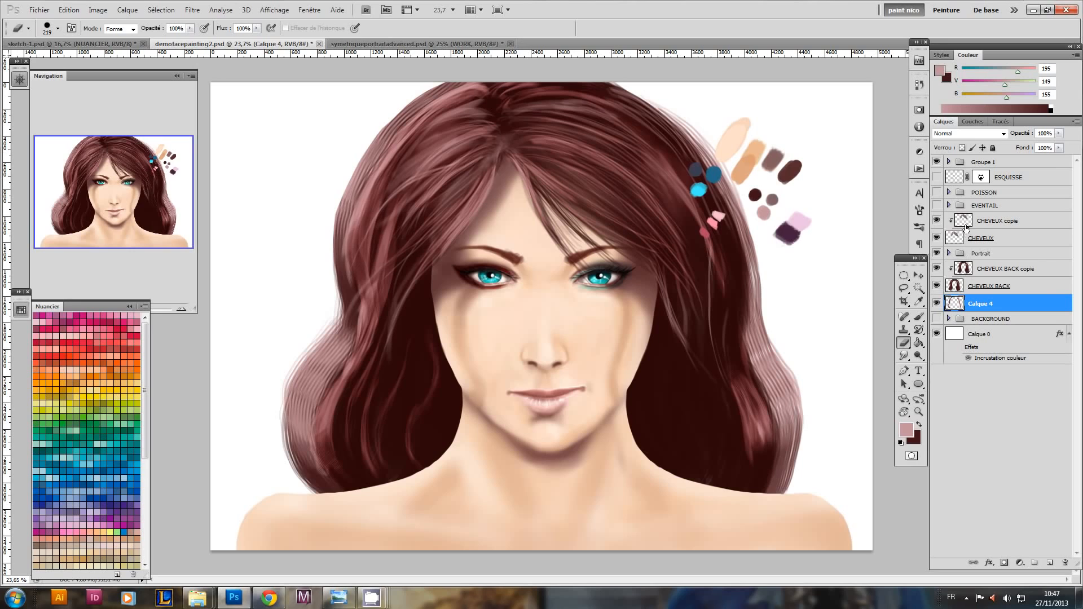
{"action": "key", "text": "ctrl+alt+z"}
{"action": "key", "text": "ctrl+alt+z"}
{"action": "key", "text": "ctrl+alt+z"}
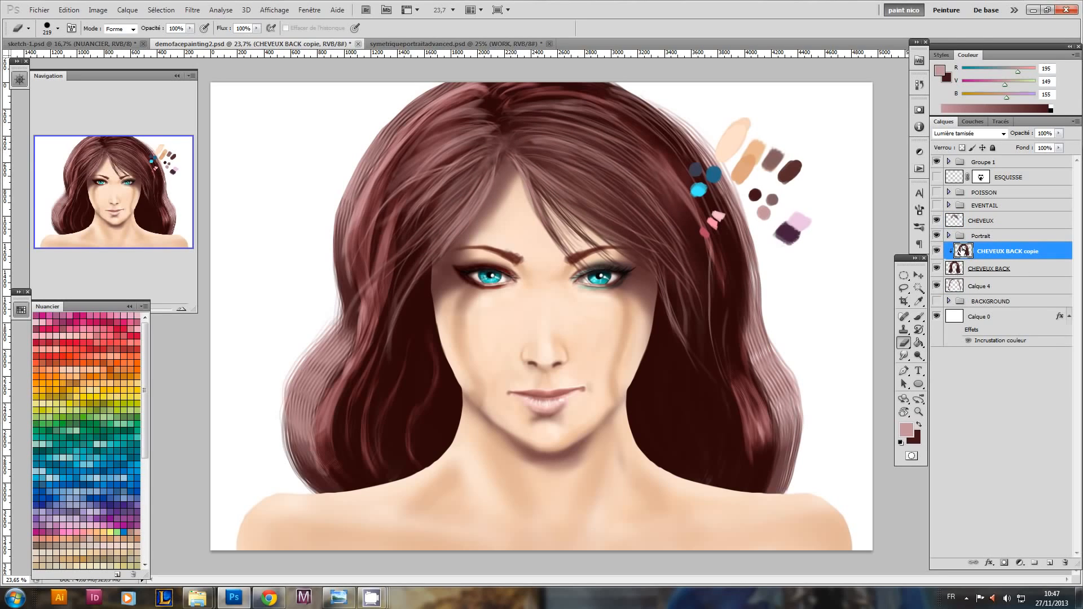
{"action": "key", "text": "ctrl+alt+z"}
- Paint alternating dark brown and light pink strands on CHEVEUX BACK from the parting across the left-hand crown with a 30 px hard round brush
{"action": "key", "text": "b"}
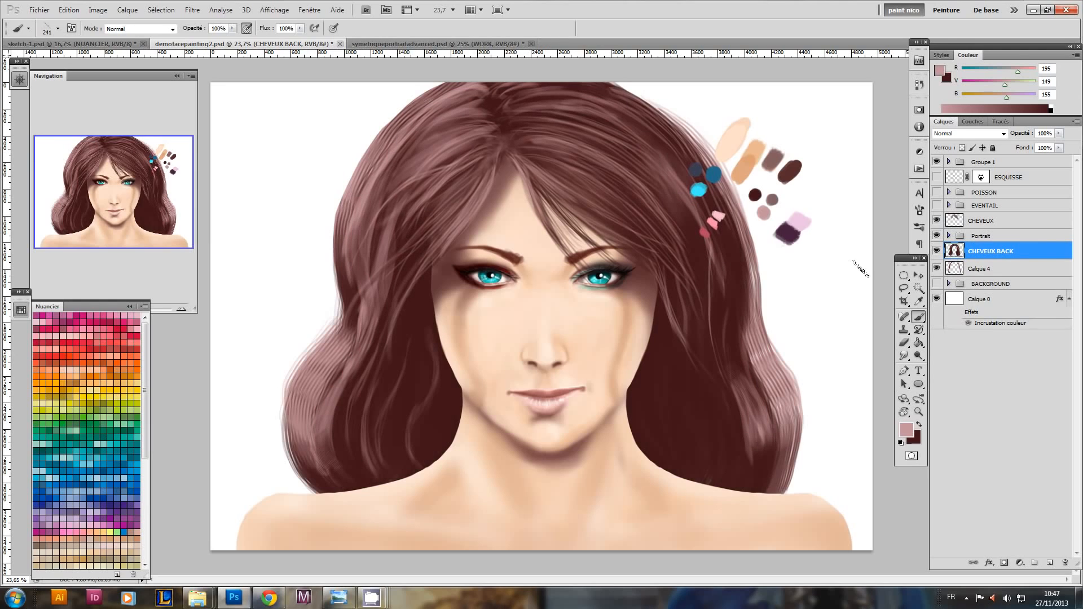
{"action": "right_click", "coordinate": [402, 186]}
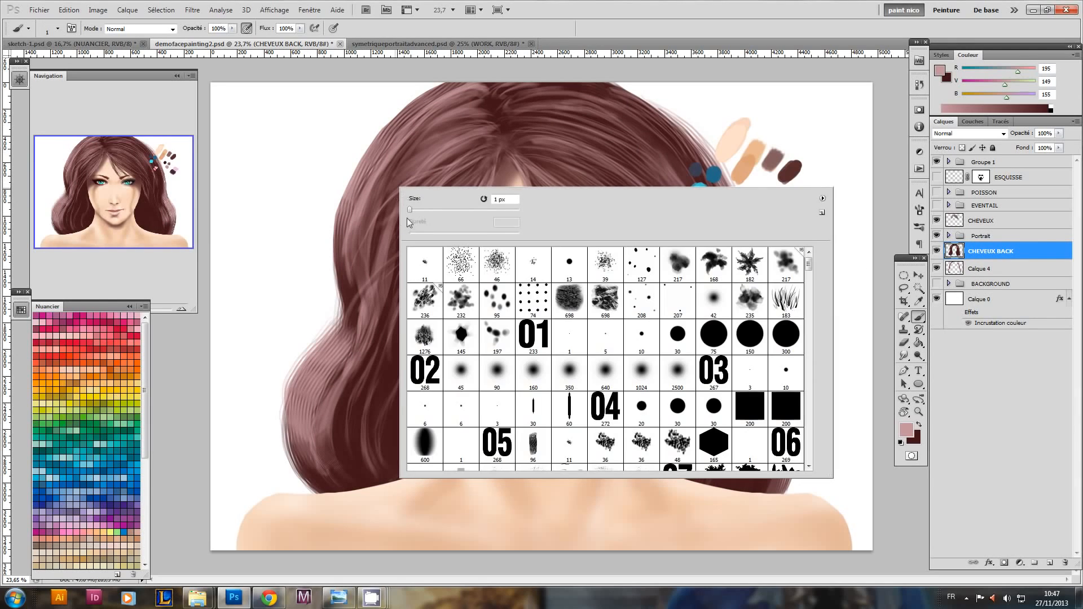
{"action": "left_click", "coordinate": [665, 347]}
{"action": "left_click", "coordinate": [341, 241]}
{"action": "key", "text": "x"}
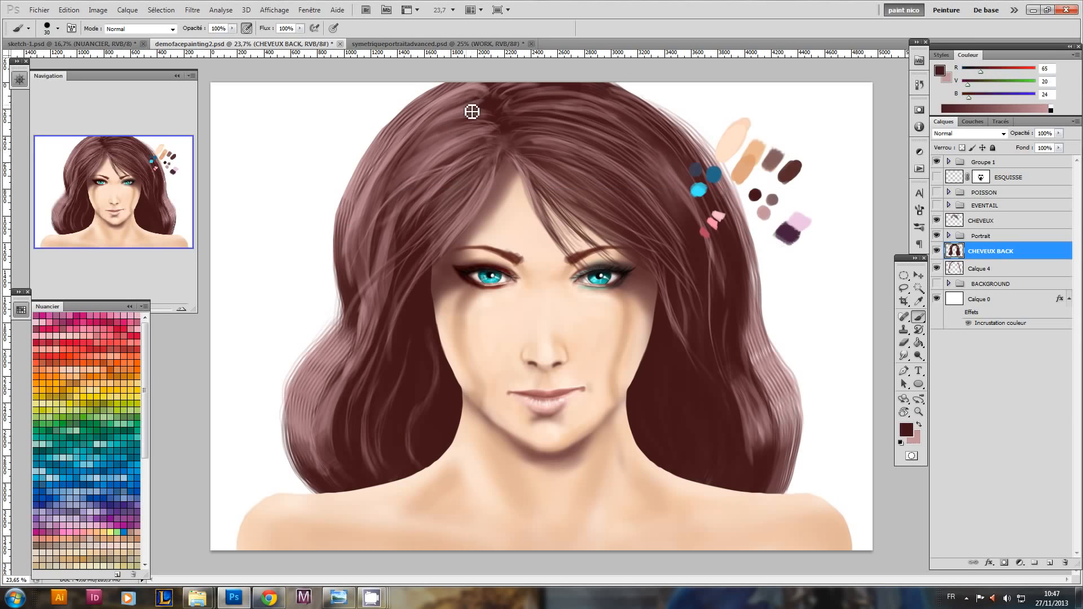
{"action": "key", "text": "x"}
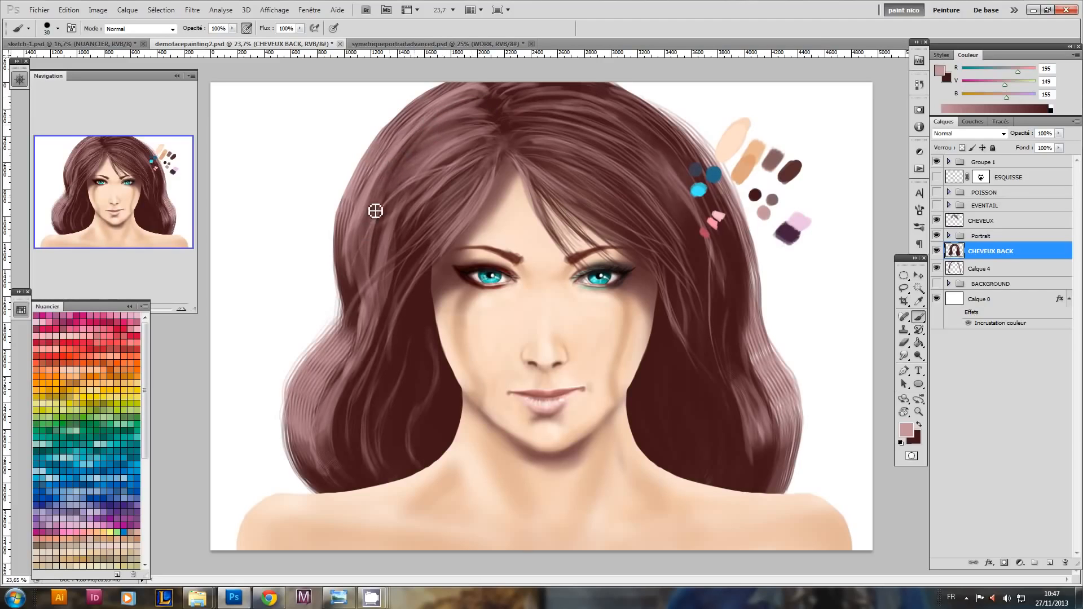
{"action": "key", "text": "x"}
{"action": "key", "text": "x"}
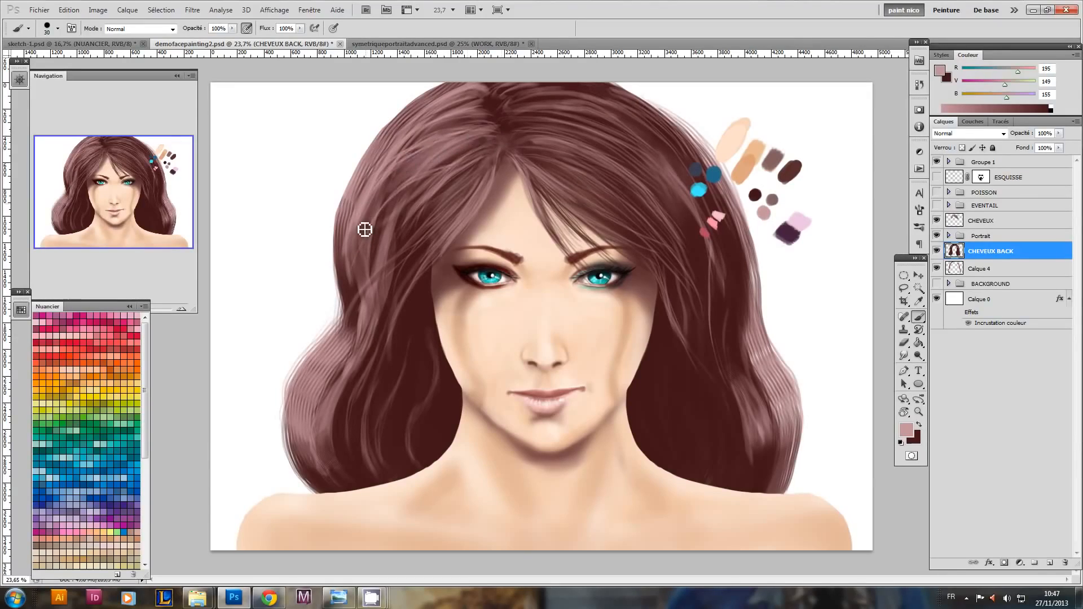
- Paint alternating dark brown and light pink strands down the left-hand side of the hair, from the crown to beside the eye
{"action": "key", "text": "x"}
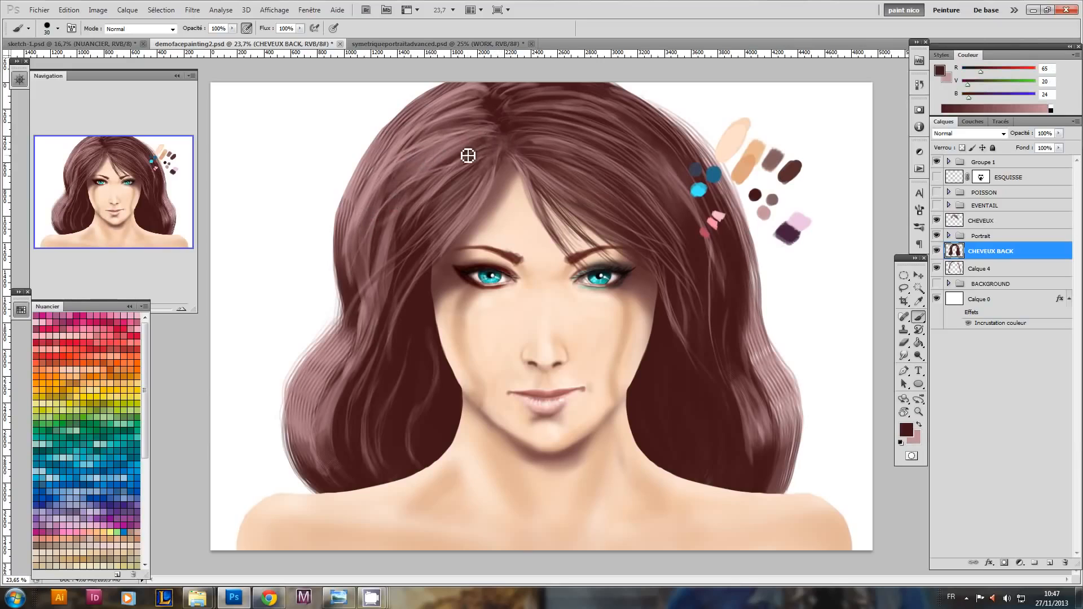
{"action": "key", "text": "x"}
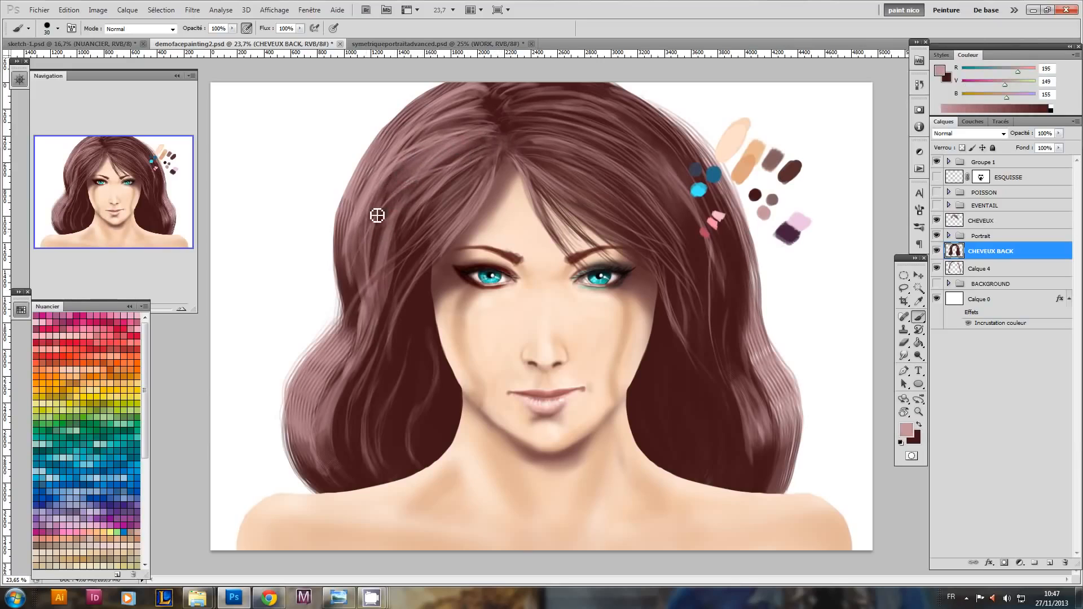
{"action": "key", "text": "x"}
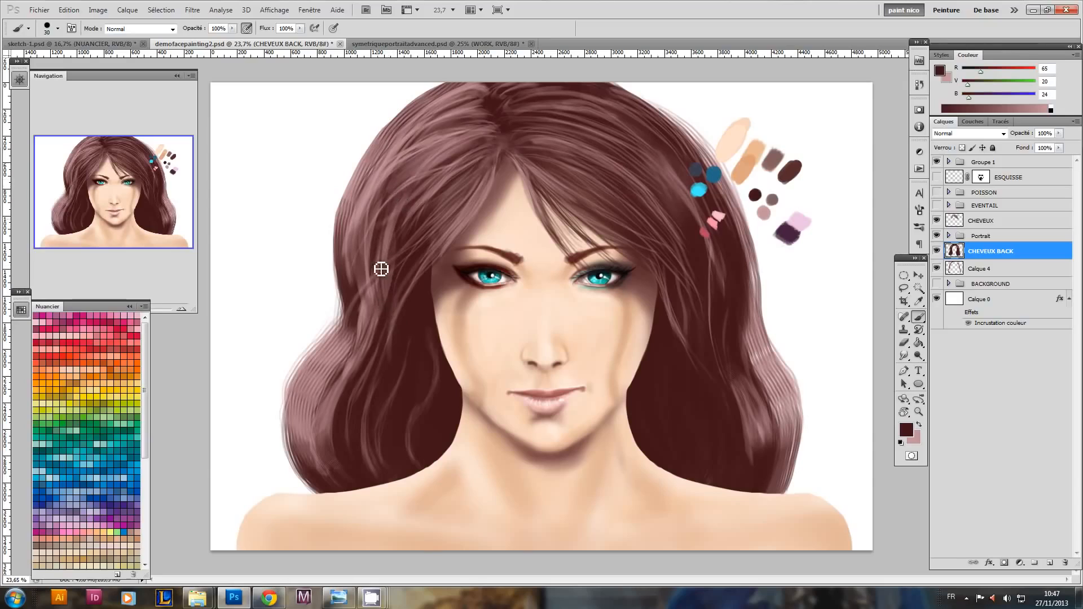
{"action": "key", "text": "x"}
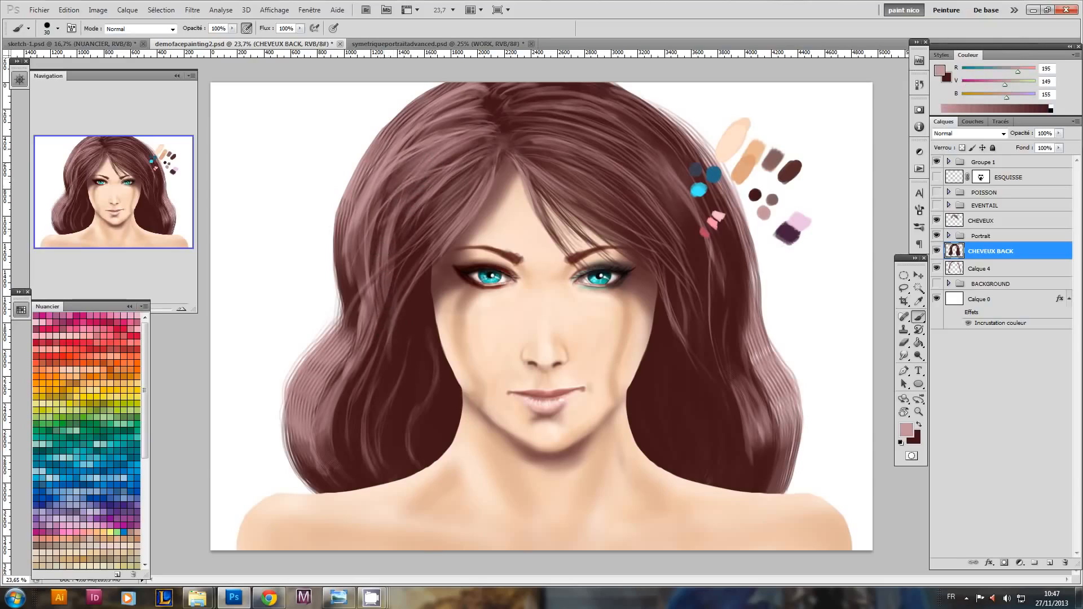
{"action": "key", "text": "x"}
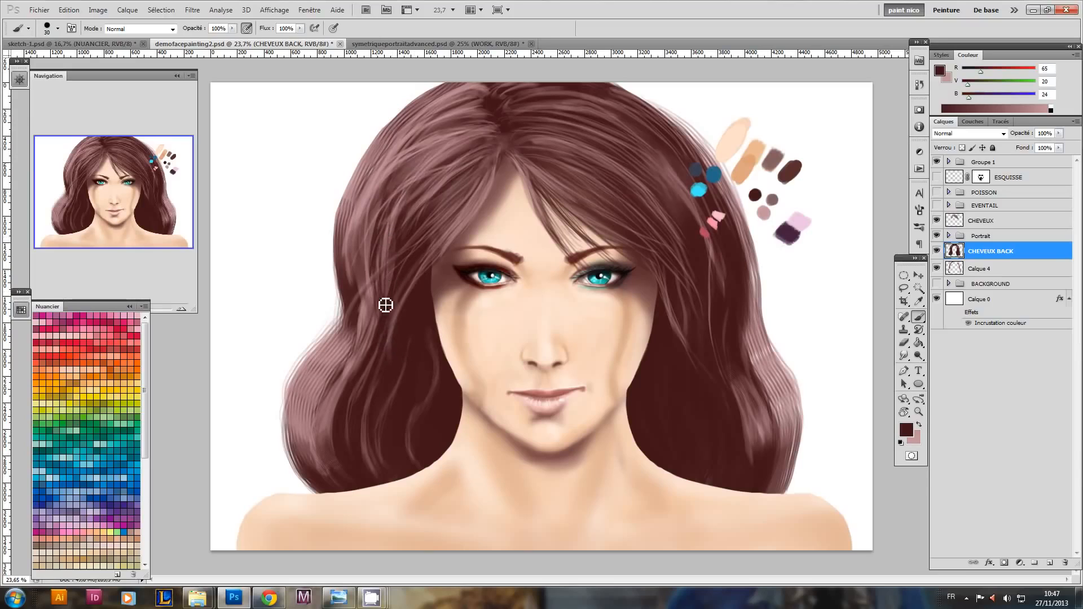
- Refine the left-hand outer hair at eye level with a 34 px brush and clean its contour with the Eraser
{"action": "left_click_drag", "start_coordinate": [419, 286], "coordinate": [430, 290]}
{"action": "mouse_move", "coordinate": [265, 296]}
{"action": "left_mouse_down"}
{"action": "mouse_move", "coordinate": [271, 306]}
{"action": "mouse_move", "coordinate": [268, 298]}
{"action": "left_mouse_up"}
{"action": "key", "text": "ctrl+z"}
{"action": "left_click_drag", "start_coordinate": [375, 254], "coordinate": [348, 261]}
{"action": "key", "text": "x"}
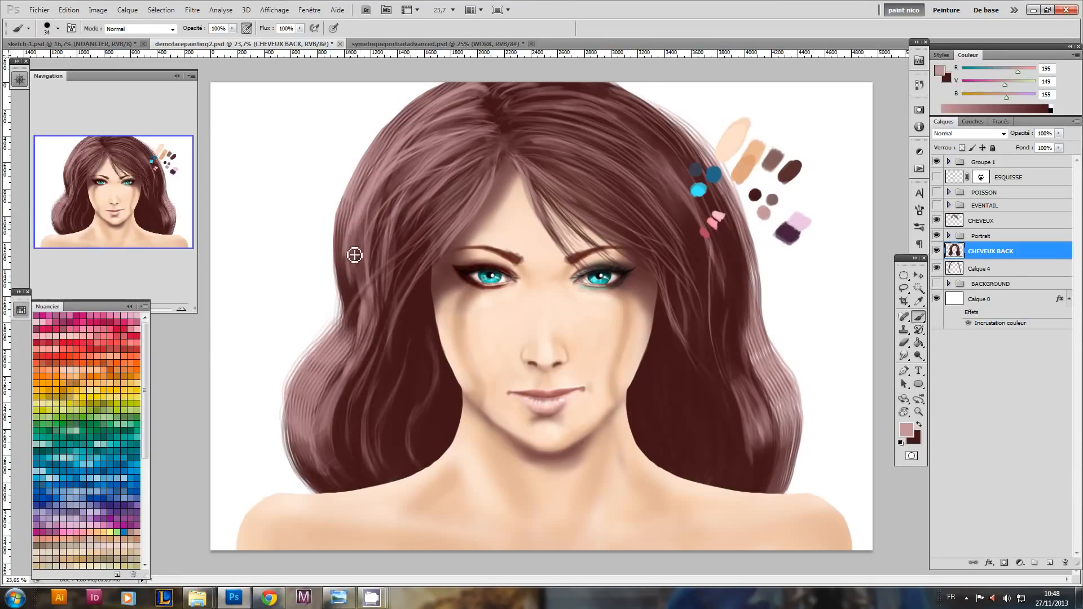
{"action": "key", "text": "e"}
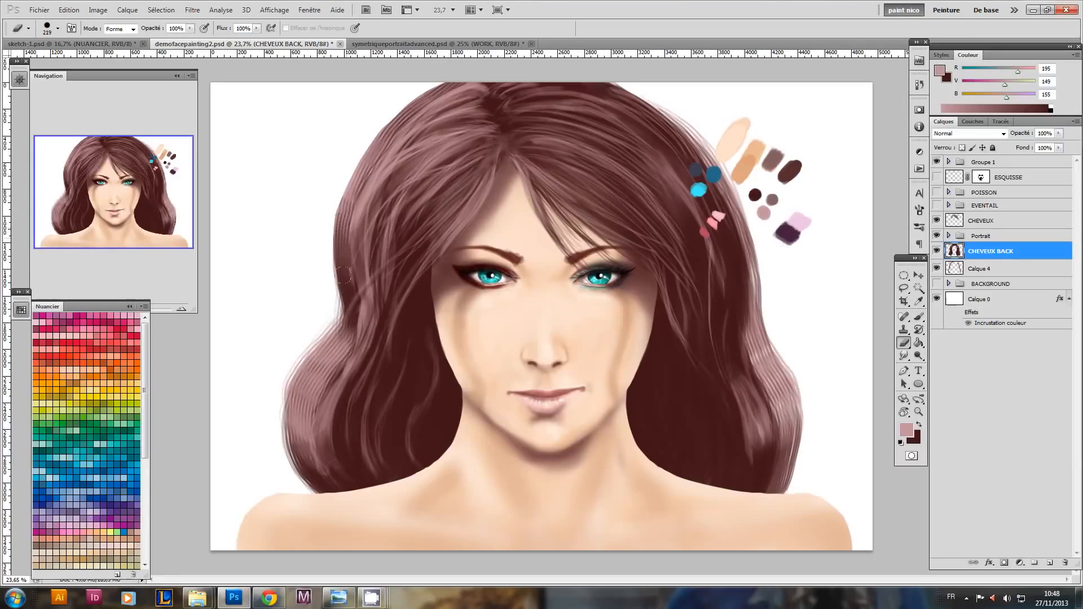
- Paint wavy light pink and dark brown strands with the 34 px brush in the lower left-hand locks beside the neck
{"action": "key", "text": "b"}
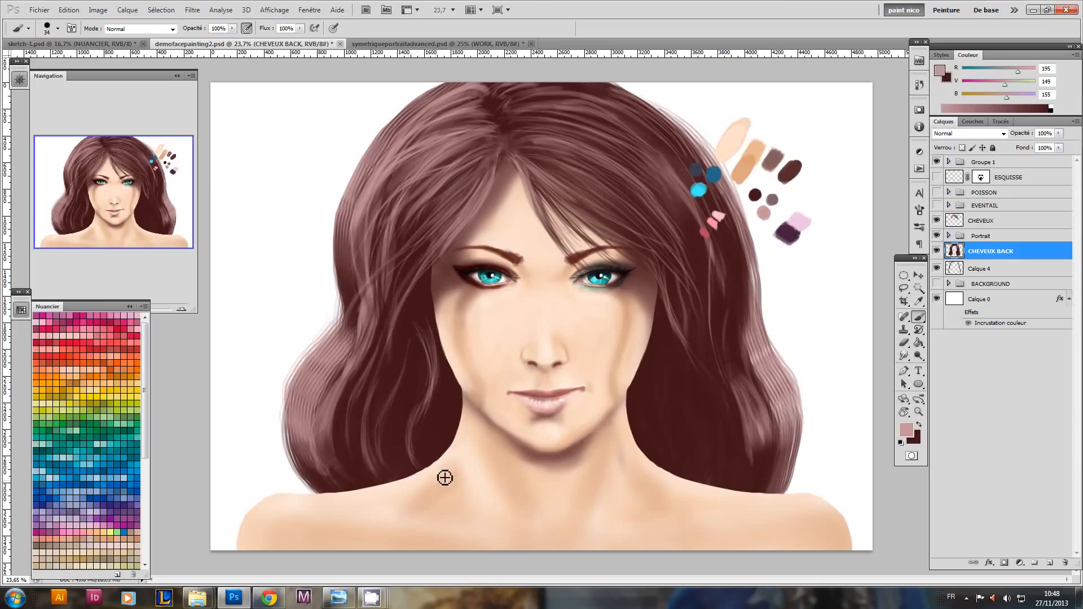
{"action": "key", "text": "x"}
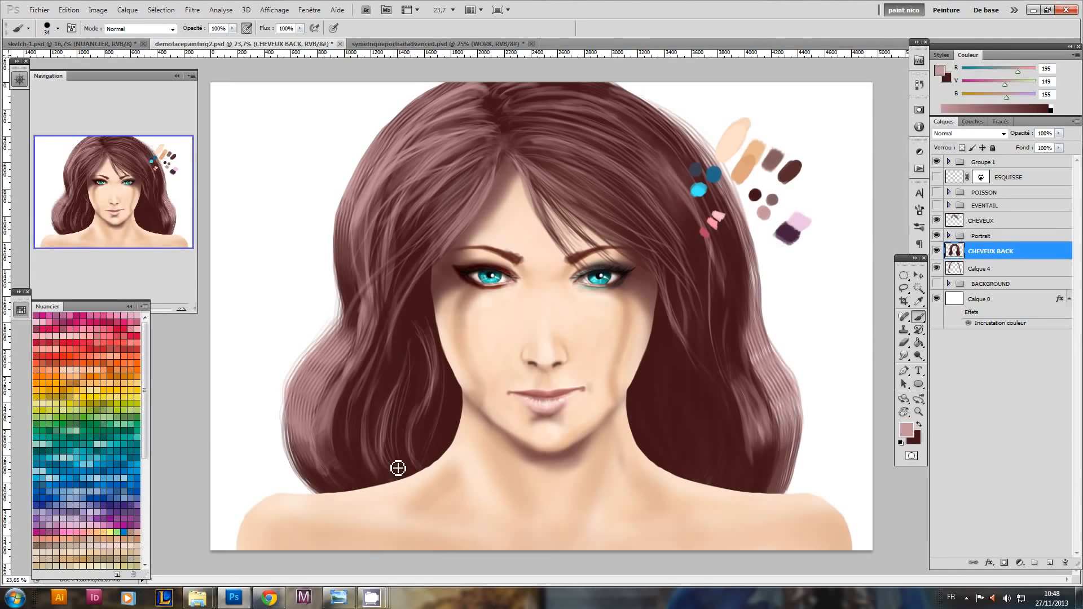
{"action": "key", "text": "x"}
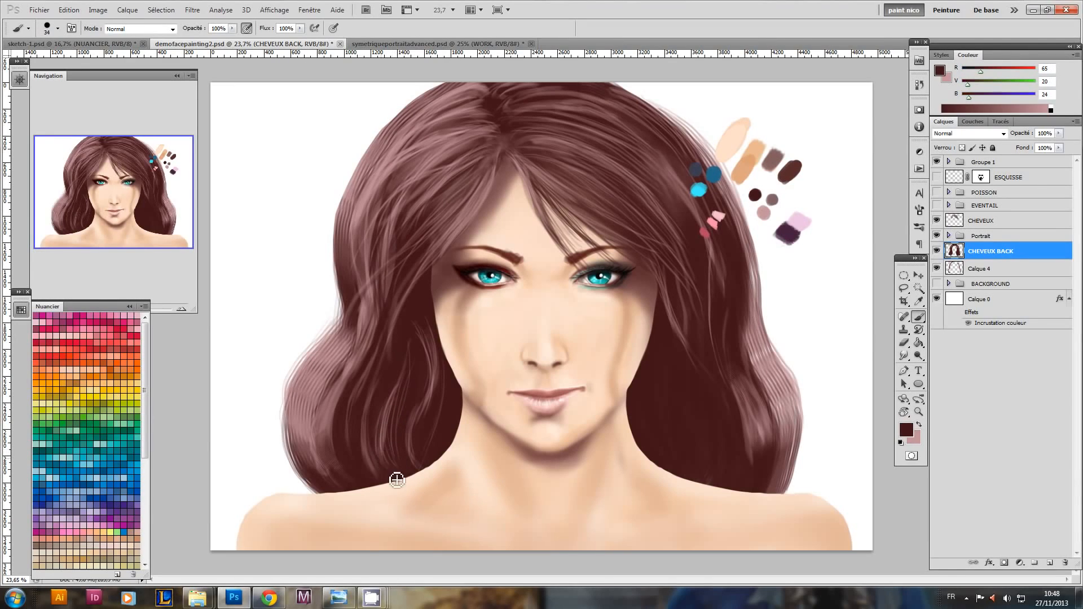
{"action": "key", "text": "x"}
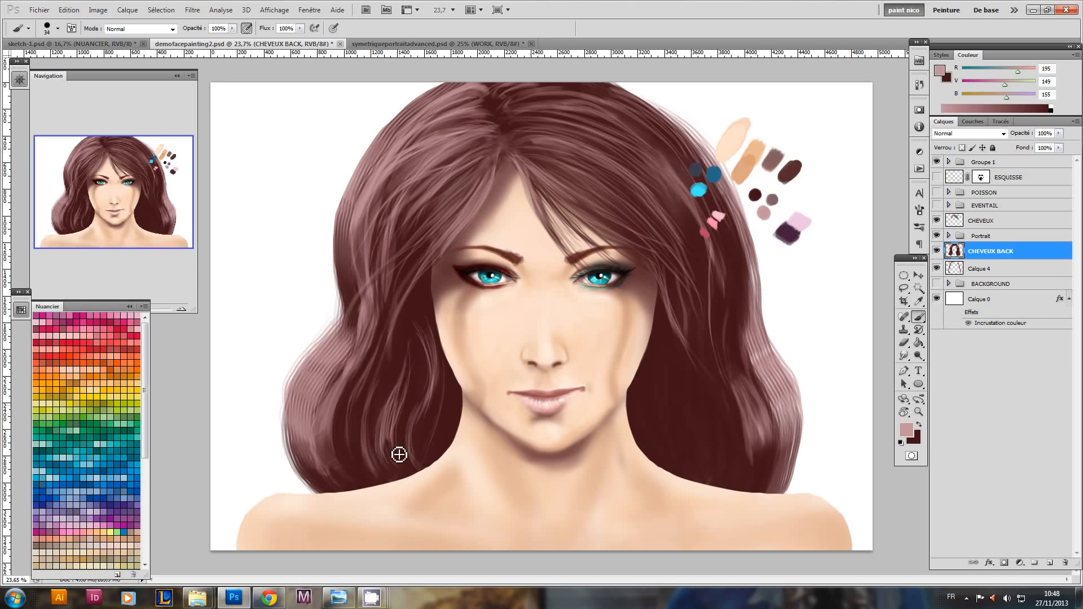
{"action": "key", "text": "x"}
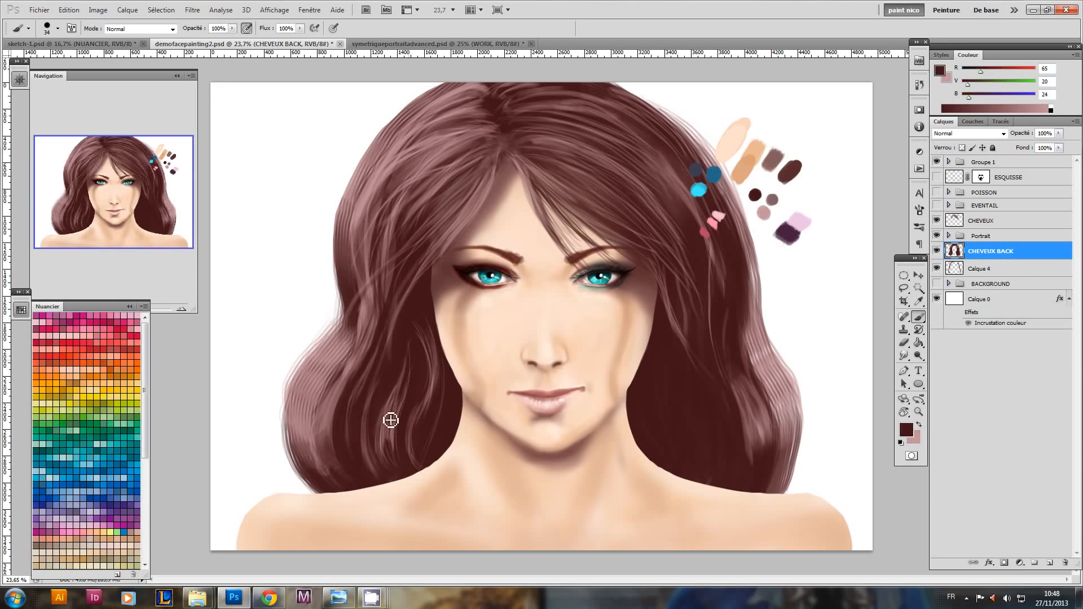
{"action": "key", "text": "x"}
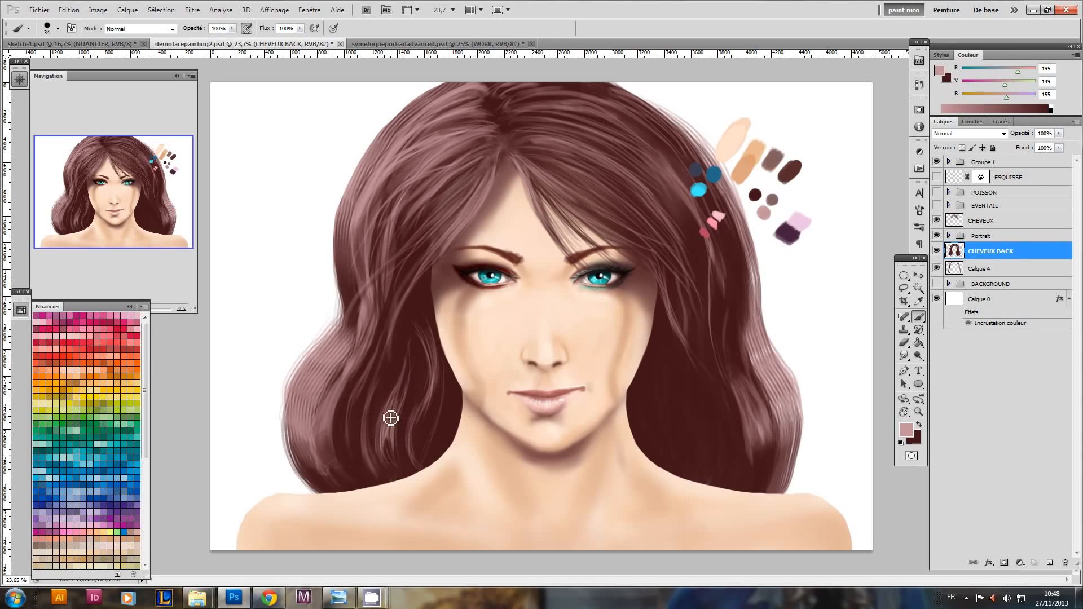
{"action": "key", "text": "x"}
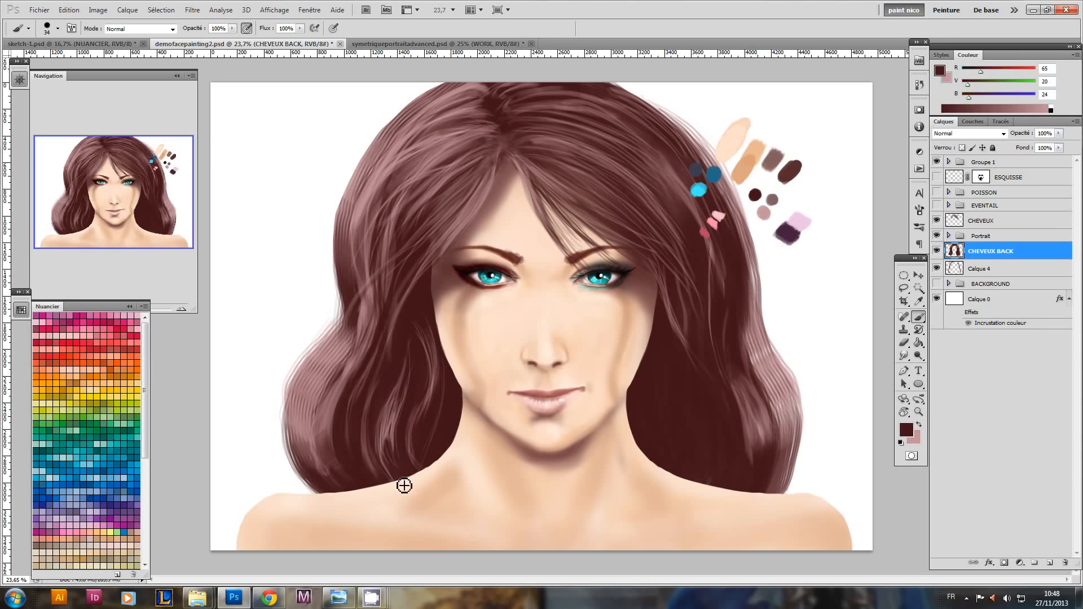
{"action": "key", "text": "x"}
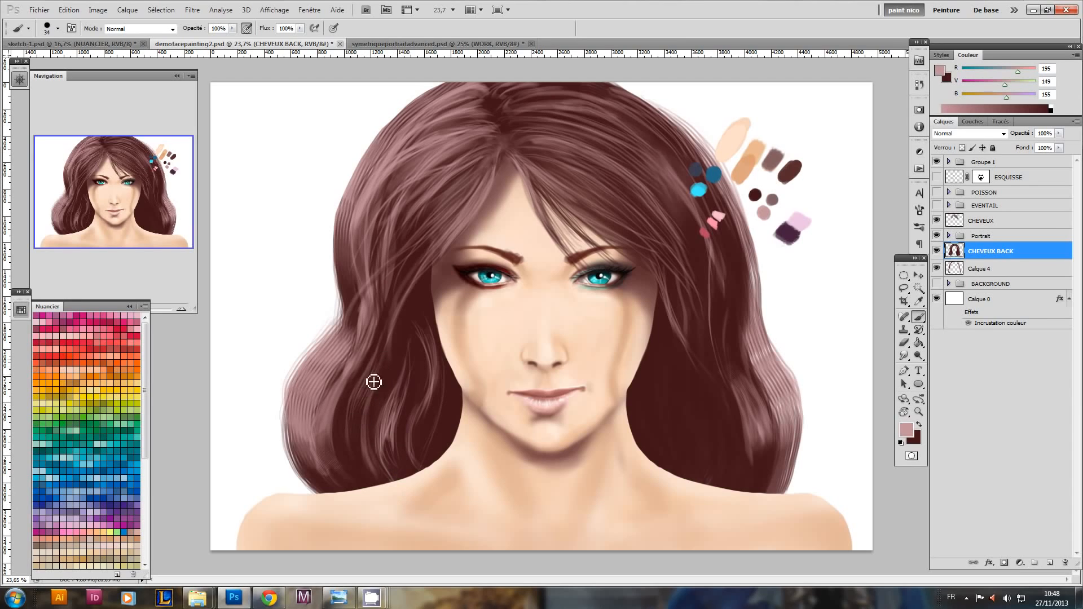
- Paint alternating dark brown and dusty pink strands through the left side lengths of the hair on the CHEVEUX BACK layer
{"action": "key", "text": "x"}
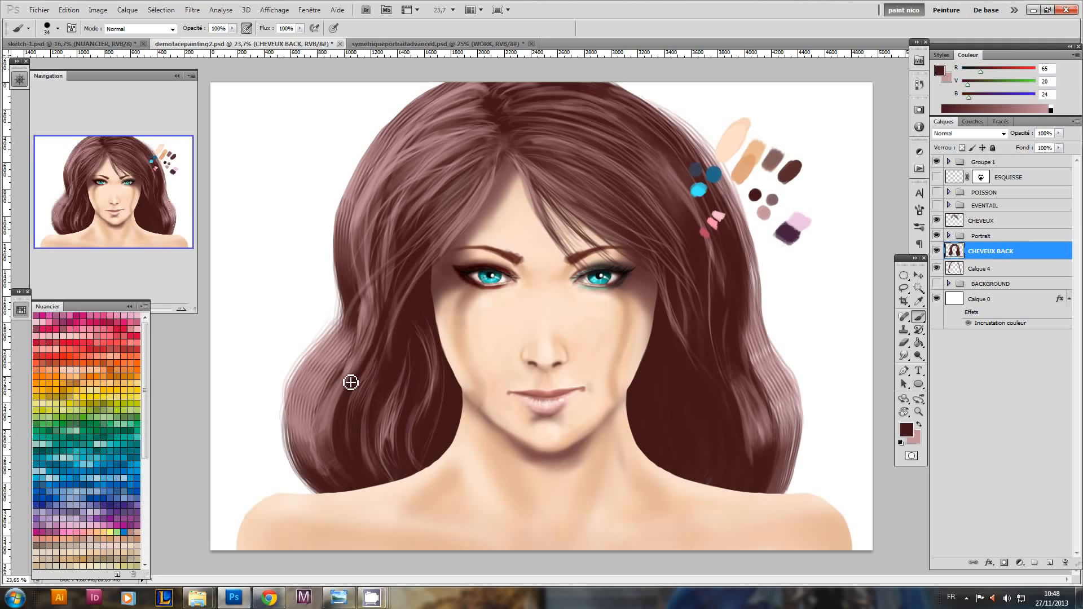
{"action": "key", "text": "x"}
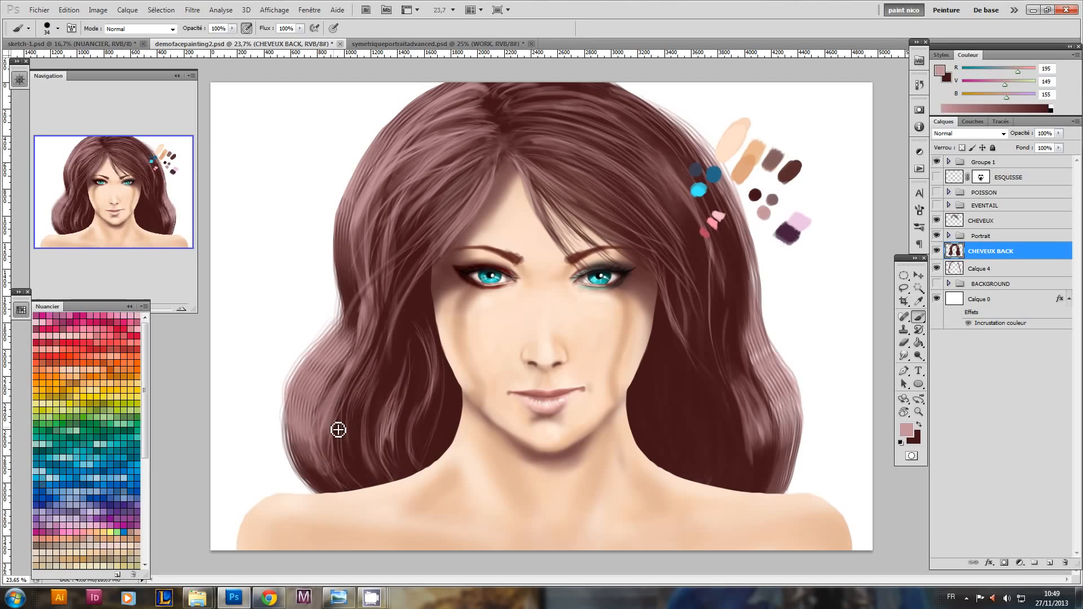
{"action": "key", "text": "x"}
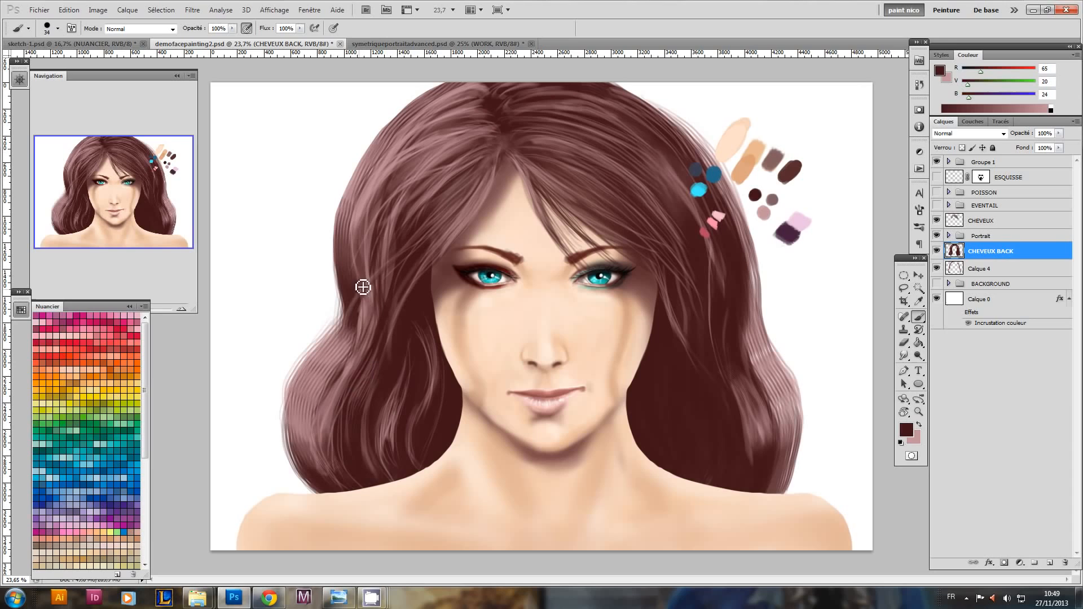
{"action": "key", "text": "x"}
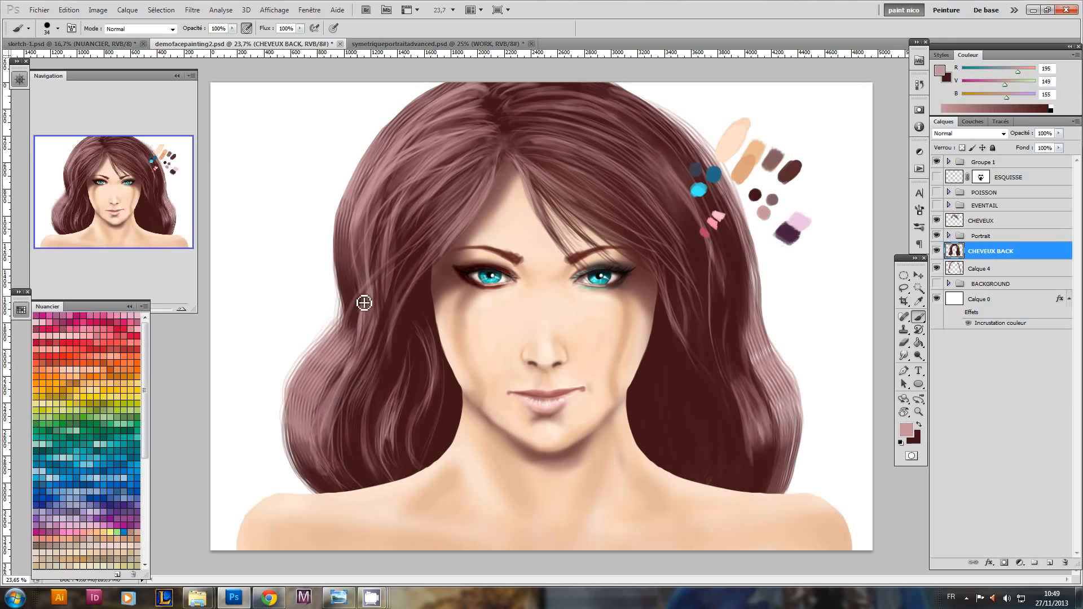
{"action": "key", "text": "x"}
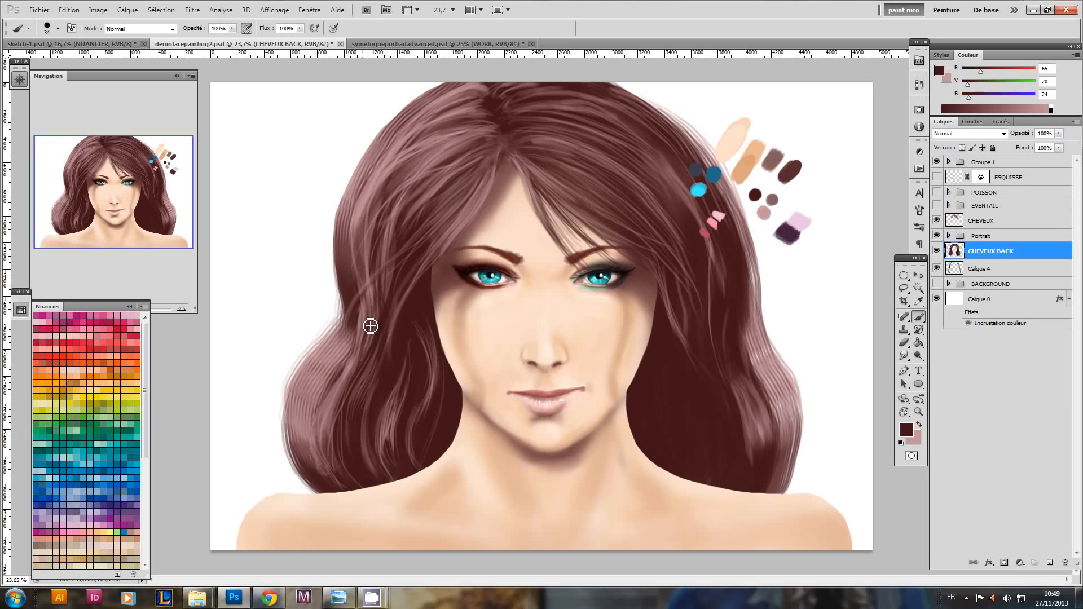
{"action": "key", "text": "x"}
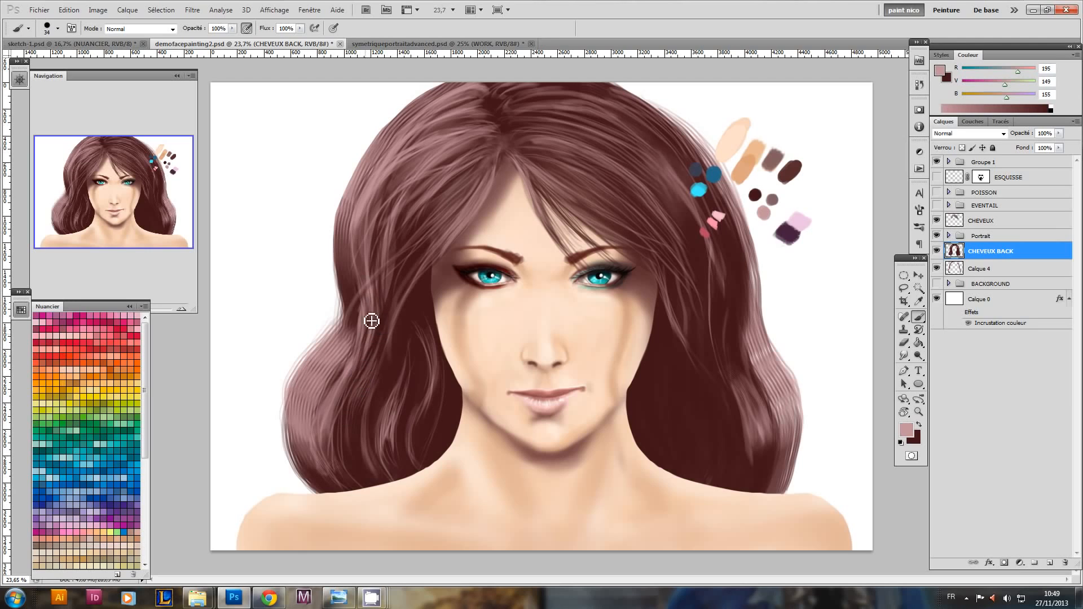
{"action": "key", "text": "x"}
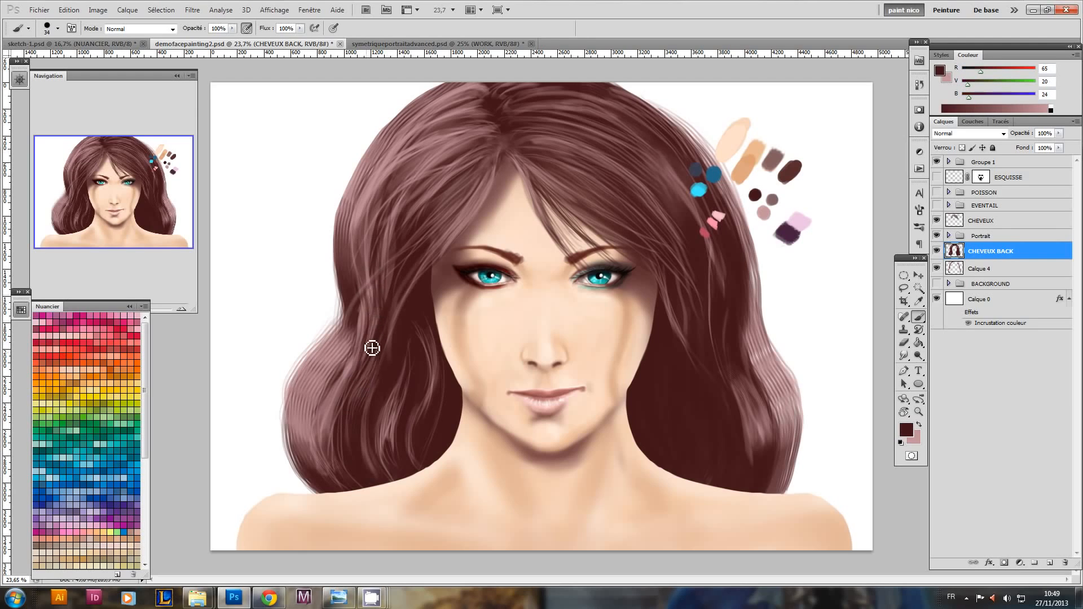
- Make the CHEVEUX layer the active layer
{"action": "scroll", "coordinate": [404, 324], "scroll_direction": "down", "scroll_amount": 4}
{"action": "scroll", "coordinate": [452, 272], "scroll_direction": "up", "scroll_amount": 4}
{"action": "left_click", "coordinate": [985, 221]}
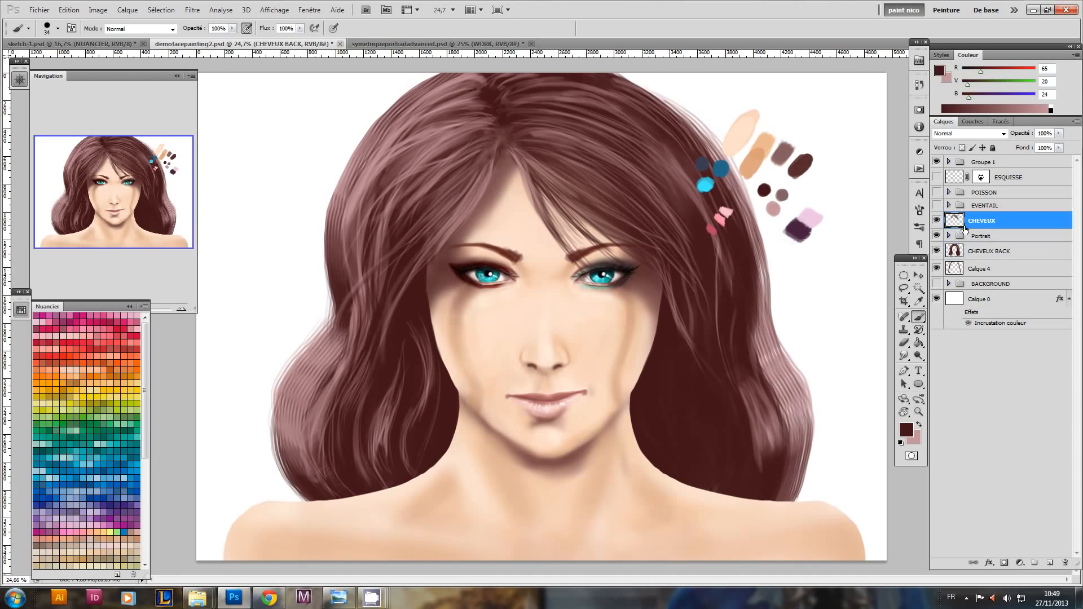
{"action": "key", "text": "ctrl+j"}
{"action": "scroll", "coordinate": [688, 264], "scroll_direction": "down", "scroll_amount": 4}
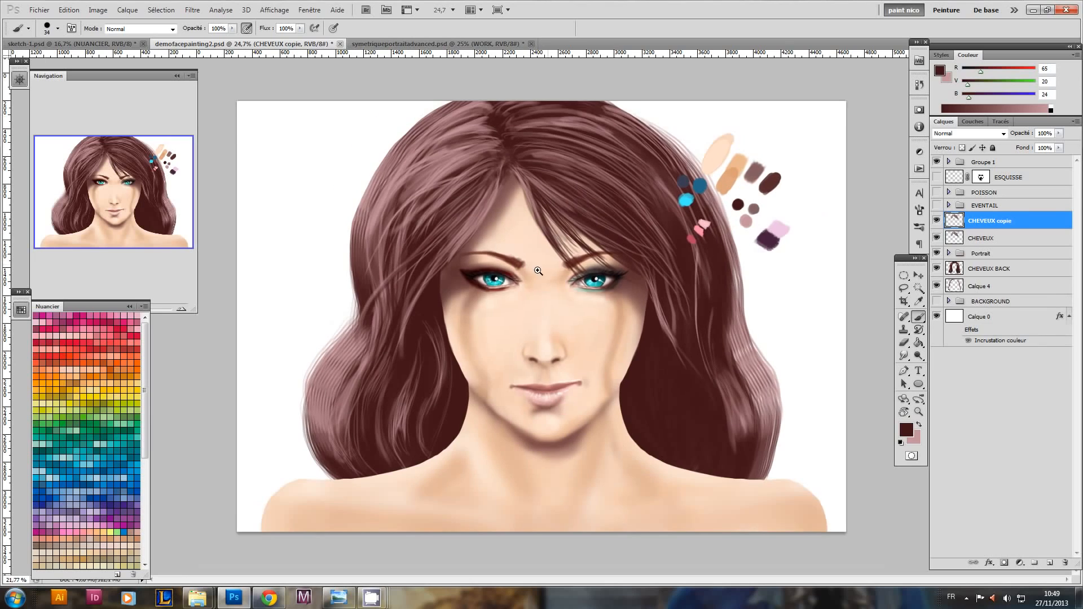
{"action": "key", "text": "ctrl+z"}
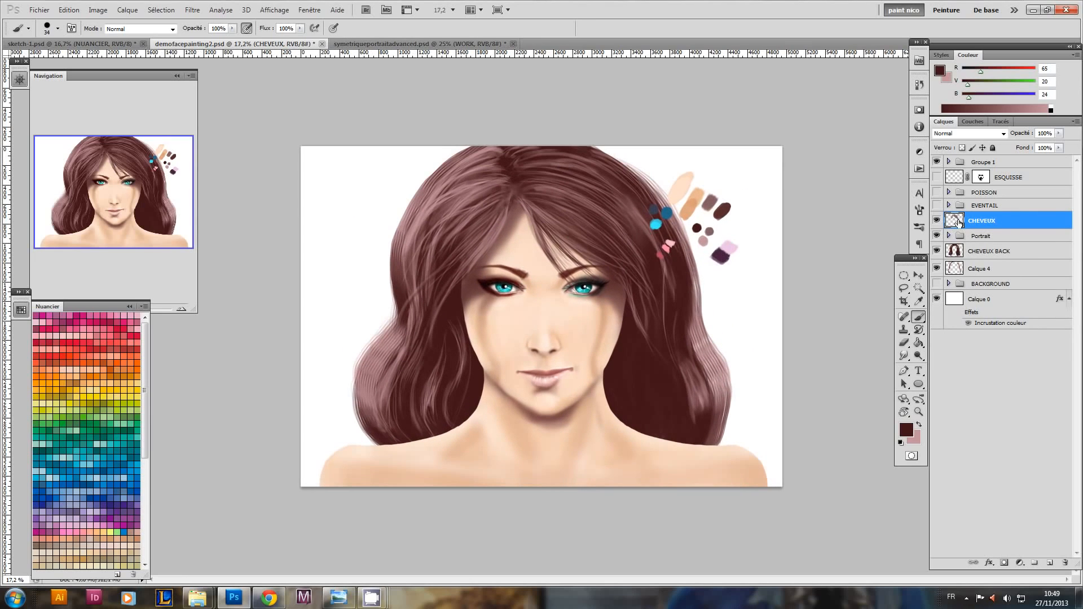
- Paint dusty pink and dark brown strands sweeping from the left temple over the side hair
{"action": "key", "text": "ctrl+plus"}
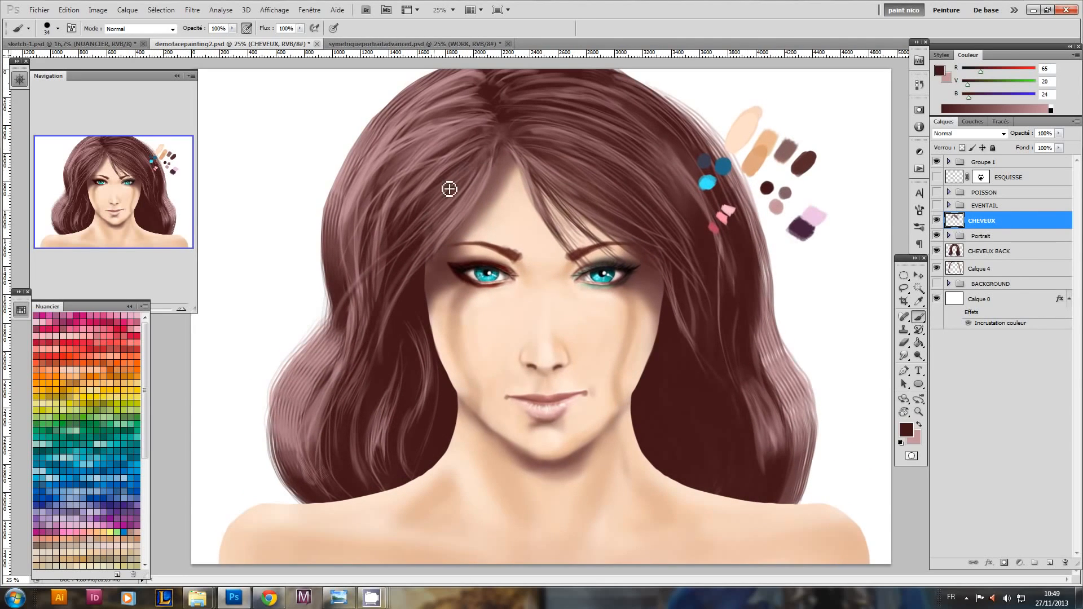
{"action": "key", "text": "x"}
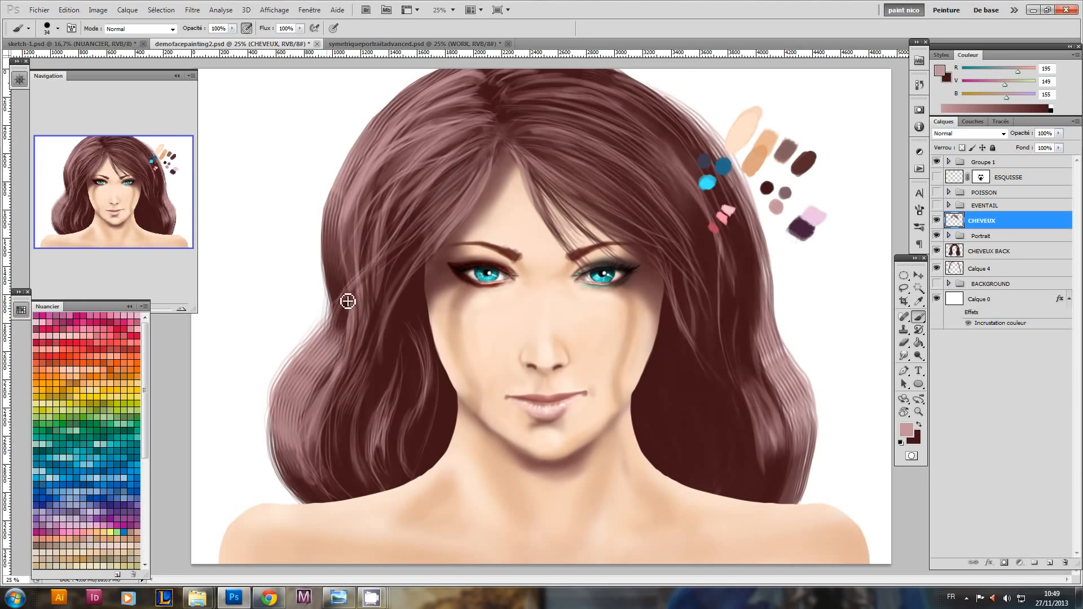
{"action": "key", "text": "x"}
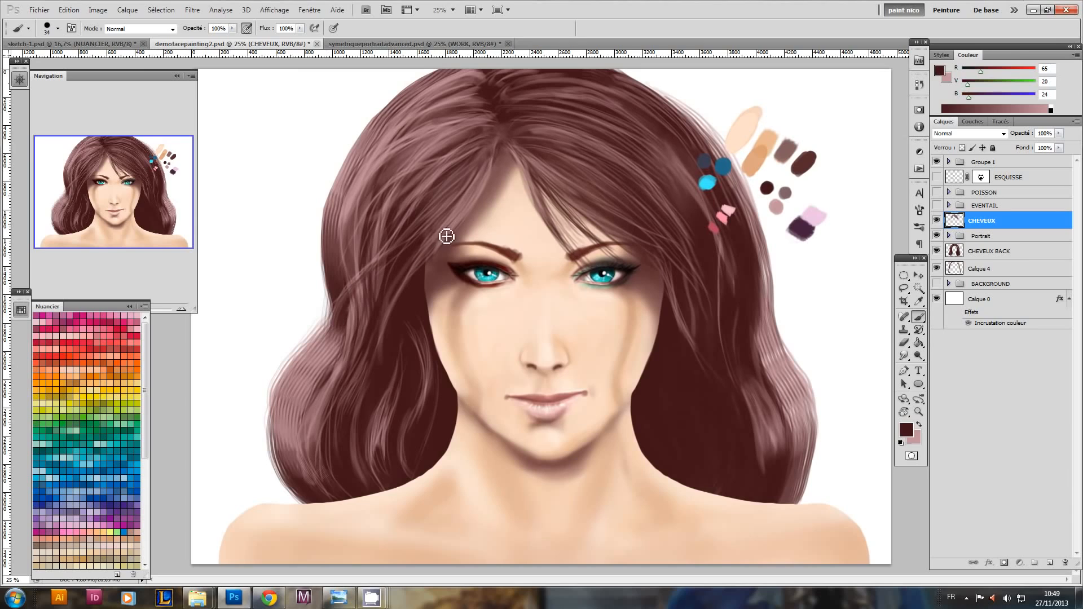
{"action": "key", "text": "x"}
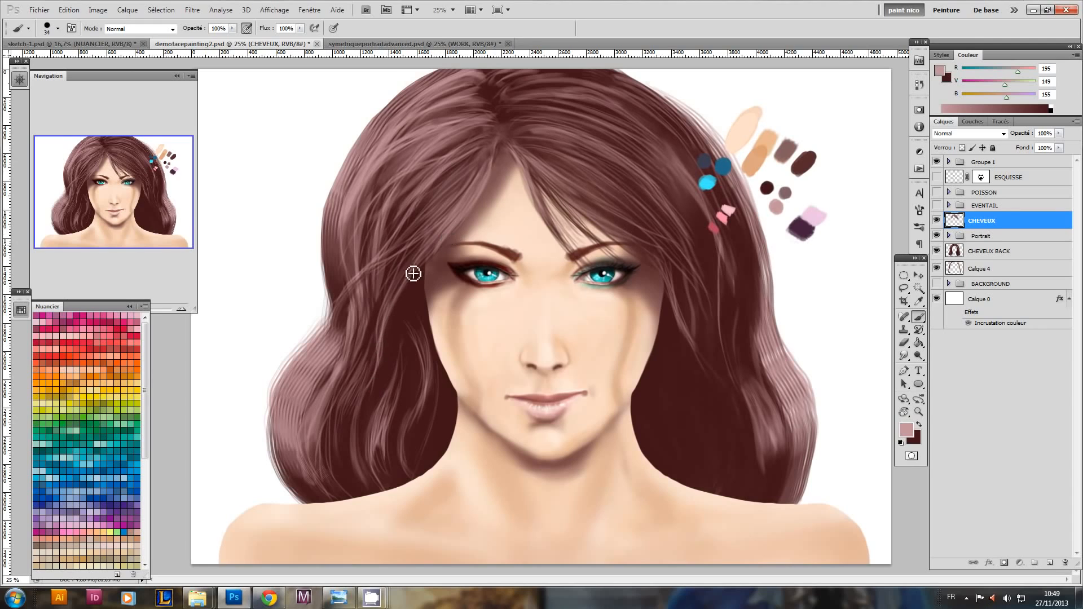
{"action": "key", "text": "x"}
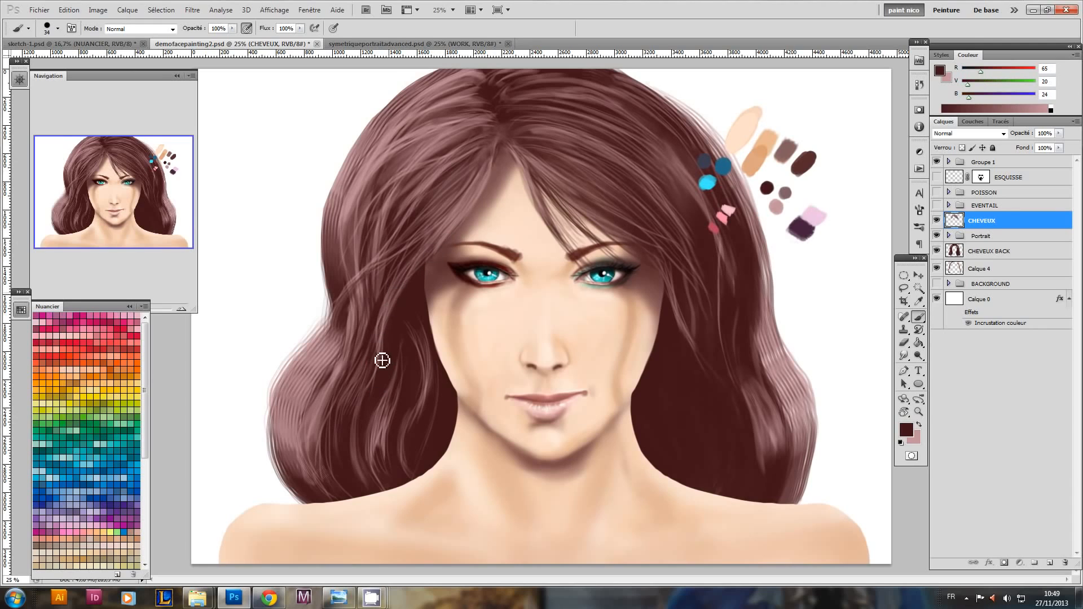
{"action": "key", "text": "e"}
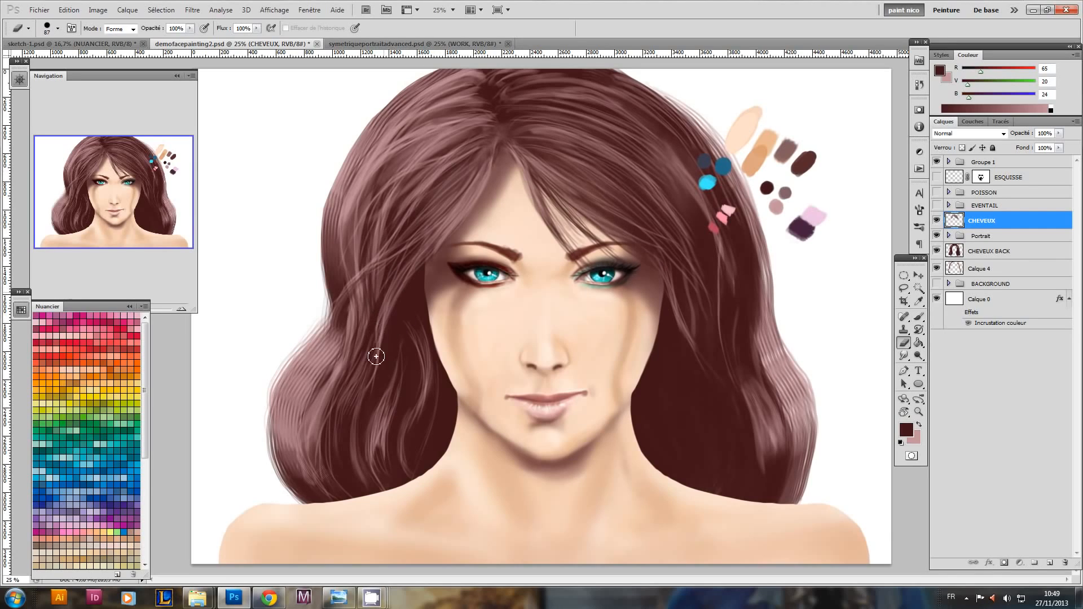
{"action": "key", "text": "b"}
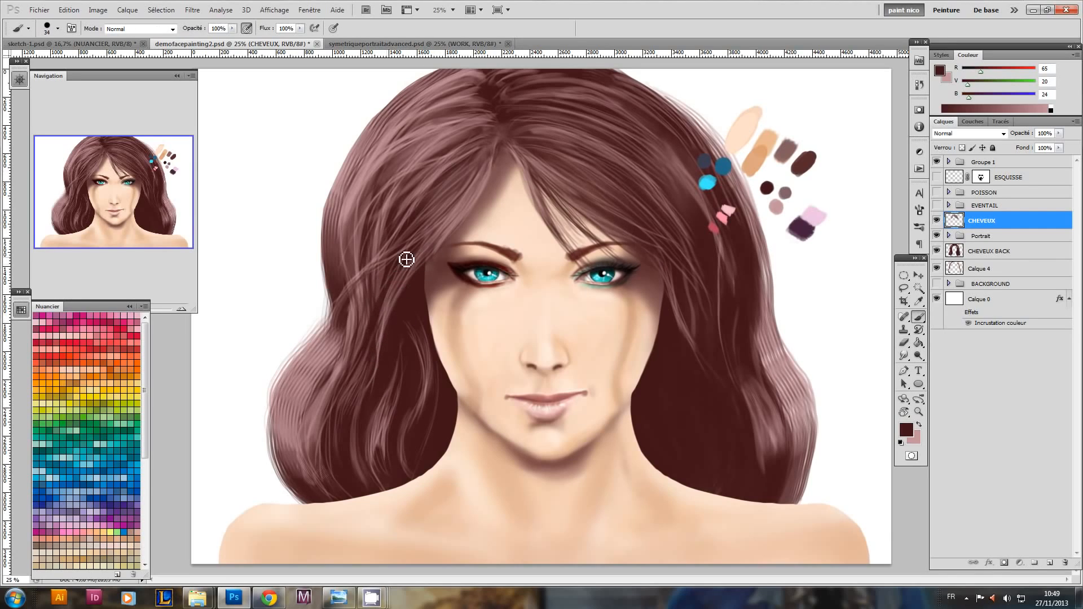
- Refine the crossing lock beside the left temple in dusty pink and dark brown, and add dark strands below the parting
{"action": "key", "text": "x"}
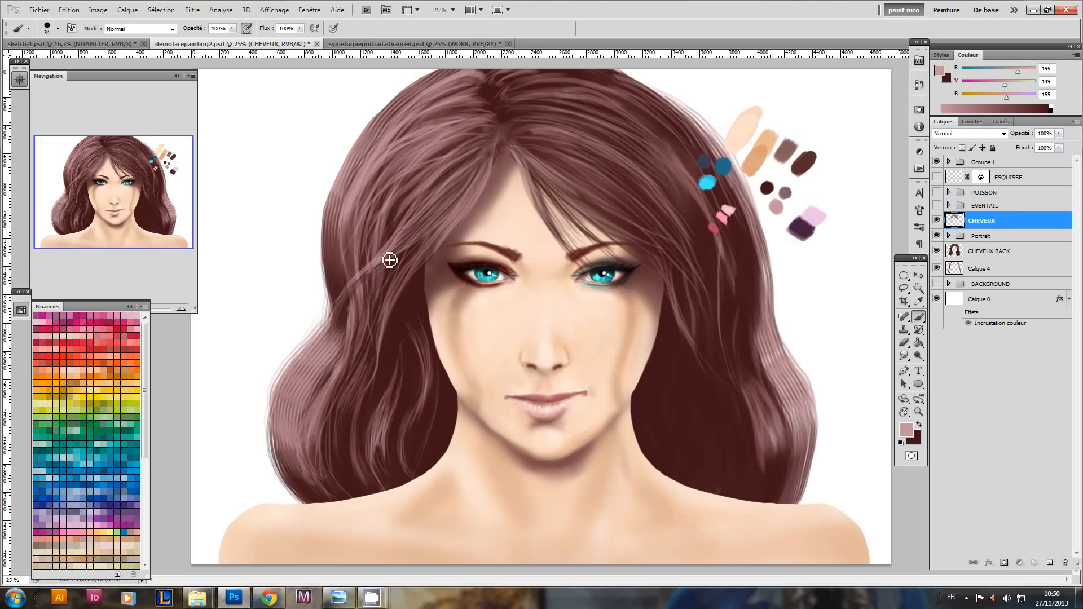
{"action": "key", "text": "x"}
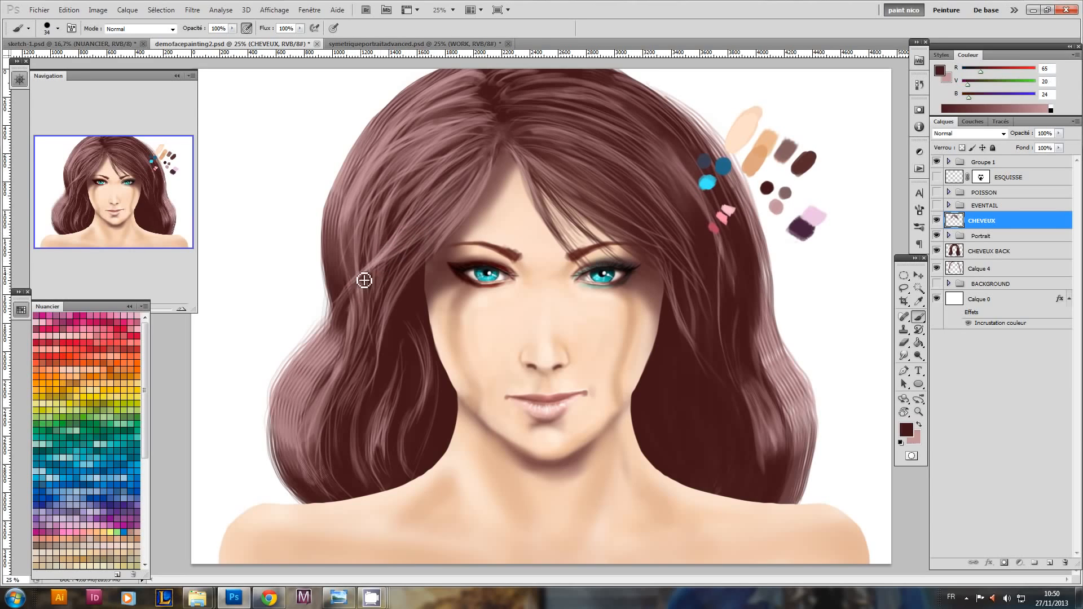
{"action": "key", "text": "x"}
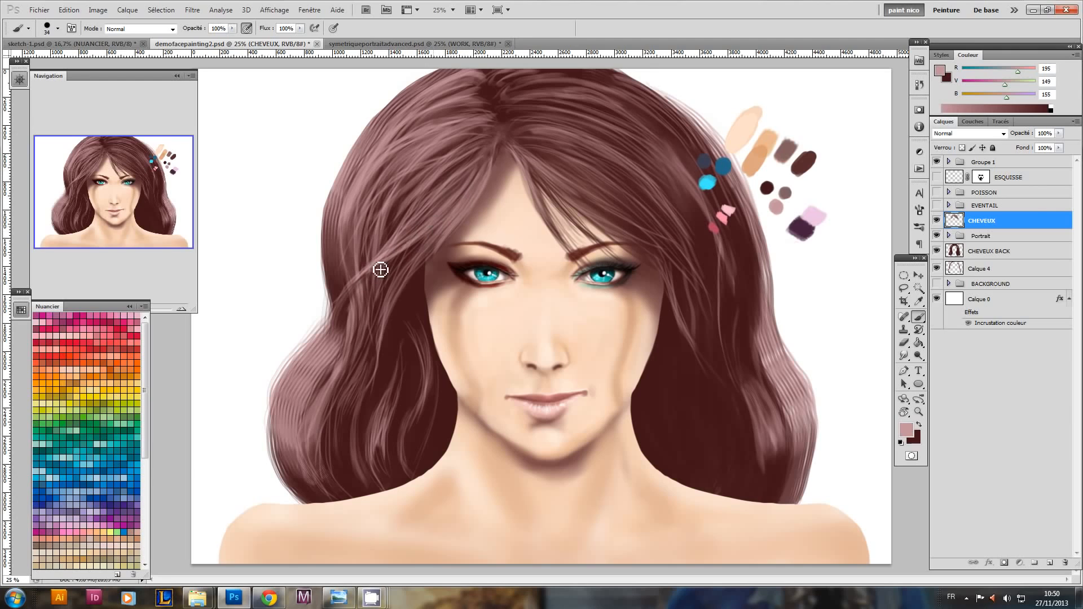
{"action": "key", "text": "x"}
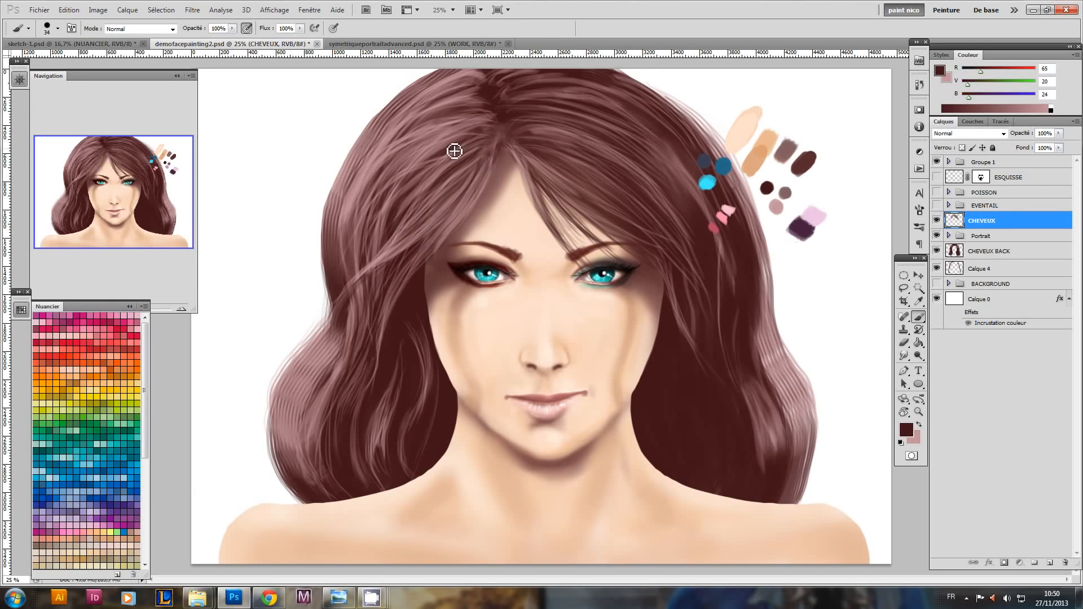
{"action": "left_click_drag", "start_coordinate": [496, 151], "coordinate": [459, 209]}
{"action": "left_click_drag", "start_coordinate": [430, 294], "coordinate": [471, 296]}
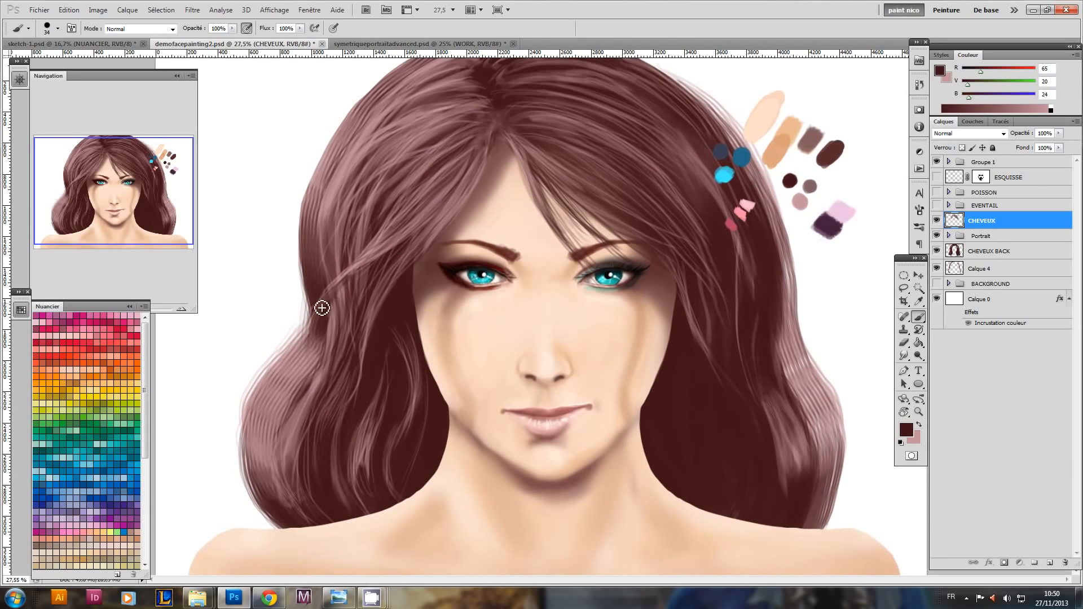
- Change the dusty pink foreground colour to the lighter pink f4c2c9
{"action": "key", "text": "x"}
{"action": "left_click", "coordinate": [906, 435]}
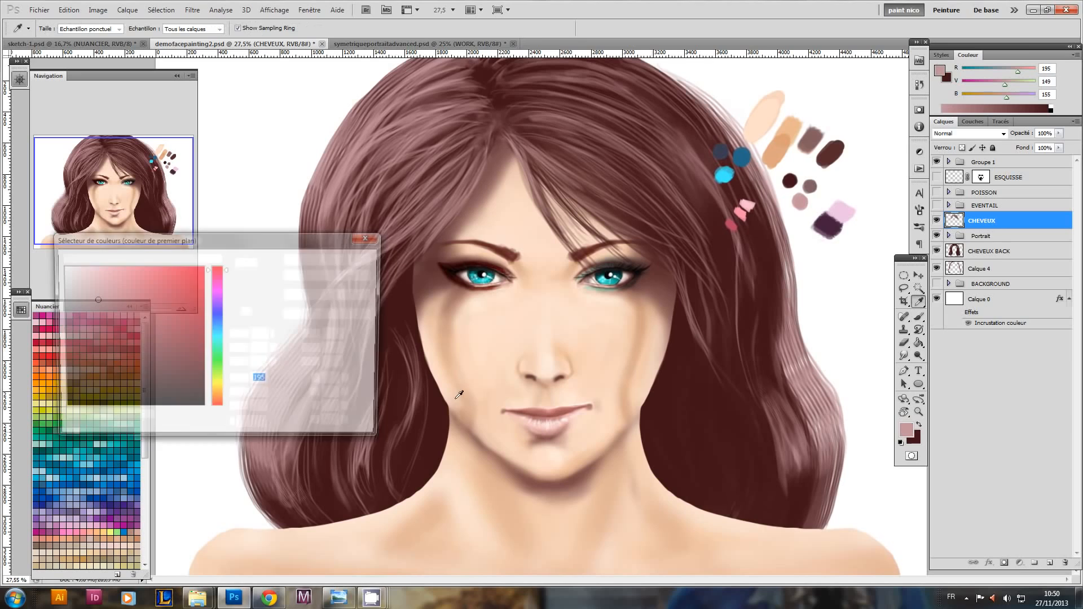
{"action": "left_click", "coordinate": [89, 273]}
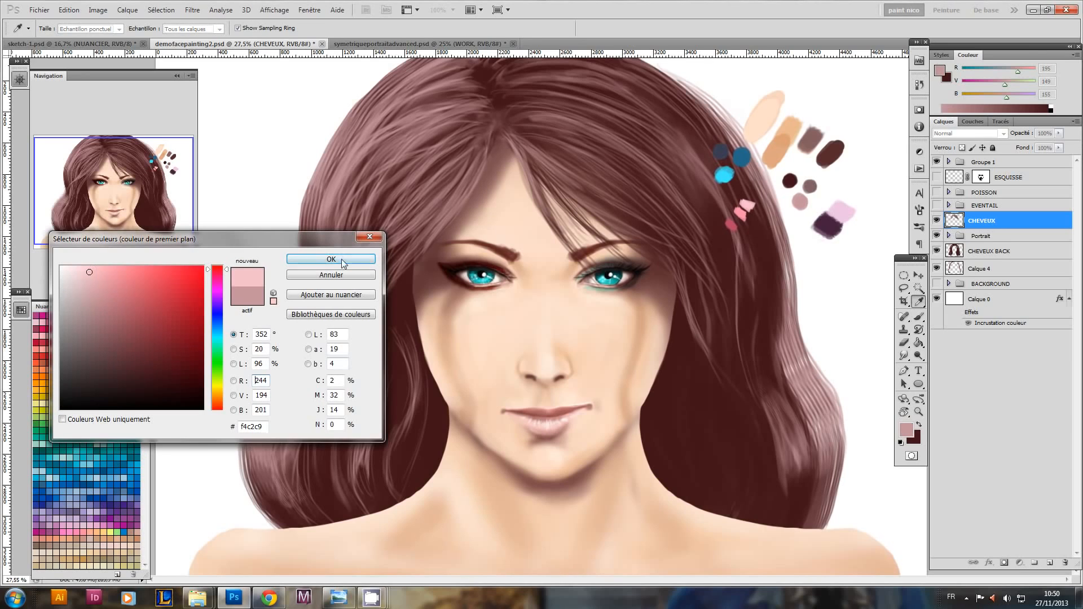
{"action": "left_click", "coordinate": [341, 259]}
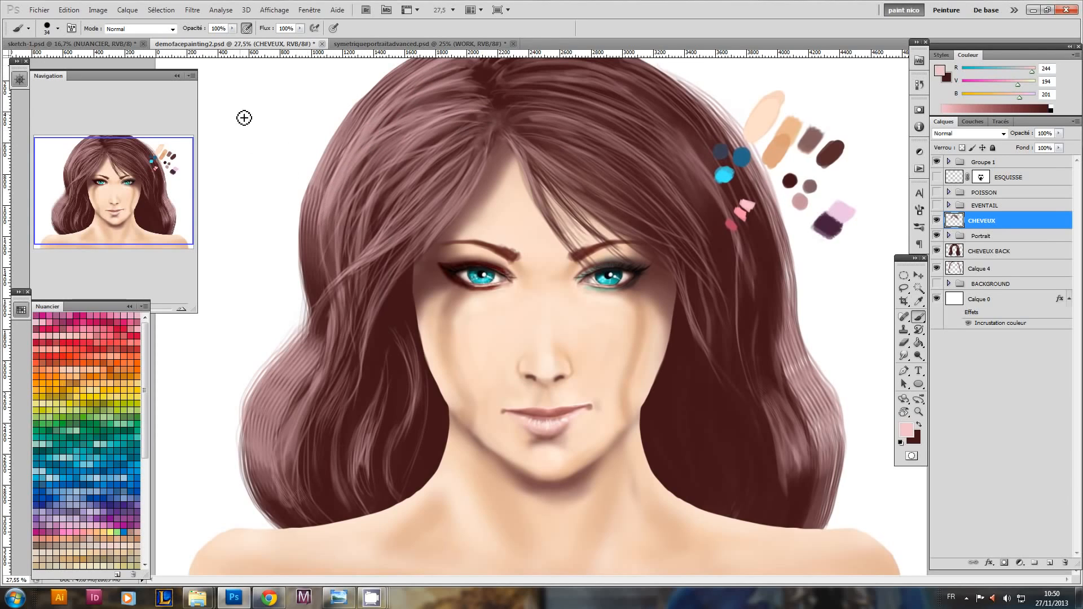
- Try light pink and dark brown brush strokes on the blank canvas beside the hair
{"action": "key", "text": "x"}
{"action": "left_click_drag", "start_coordinate": [271, 126], "coordinate": [250, 153]}
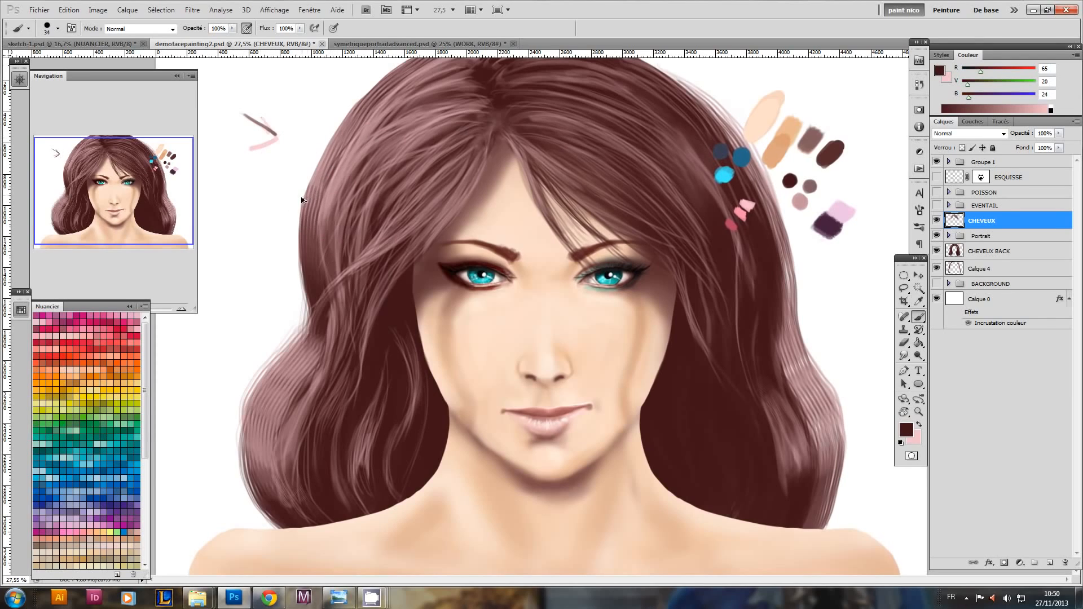
- Paint light pink highlights along the left crown and lower left curls, and define the strands between them in dark brown
{"action": "key", "text": "x"}
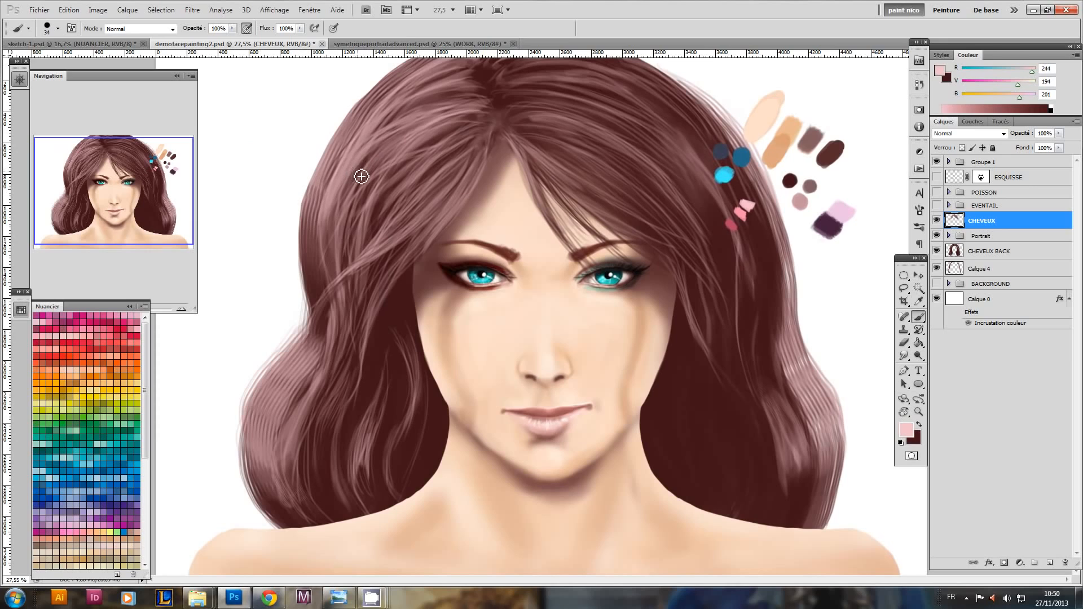
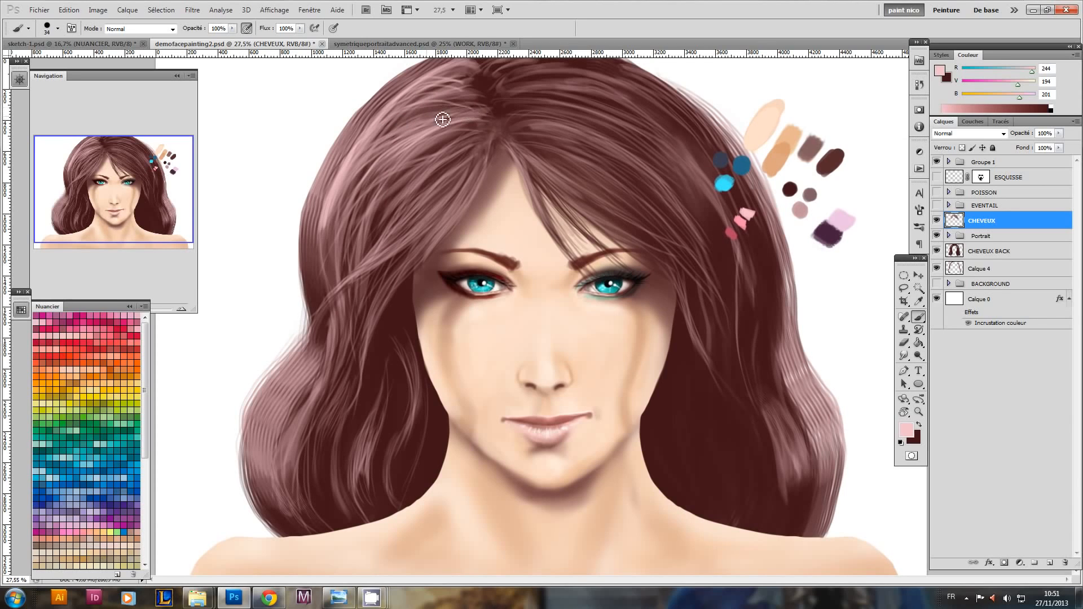
{"action": "left_click_drag", "start_coordinate": [299, 255], "coordinate": [299, 226]}
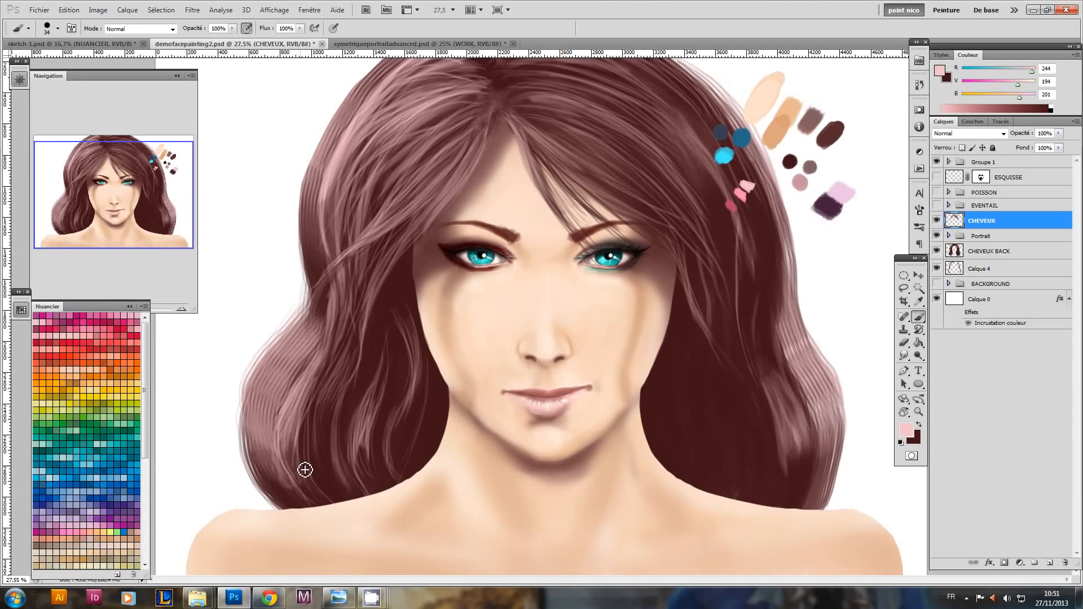
{"action": "key", "text": "x"}
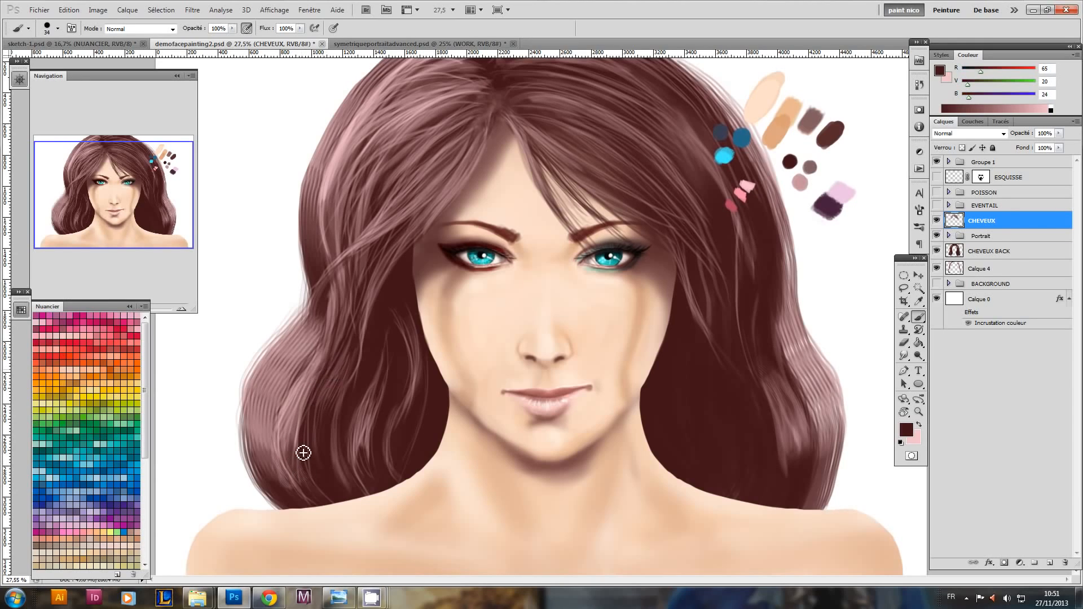
{"action": "mouse_move", "coordinate": [445, 327]}
{"action": "left_mouse_down"}
{"action": "mouse_move", "coordinate": [425, 353]}
{"action": "mouse_move", "coordinate": [439, 343]}
{"action": "left_mouse_up"}
{"action": "mouse_move", "coordinate": [346, 174]}
{"action": "left_mouse_down"}
{"action": "mouse_move", "coordinate": [345, 281]}
{"action": "mouse_move", "coordinate": [357, 283]}
{"action": "left_mouse_up"}
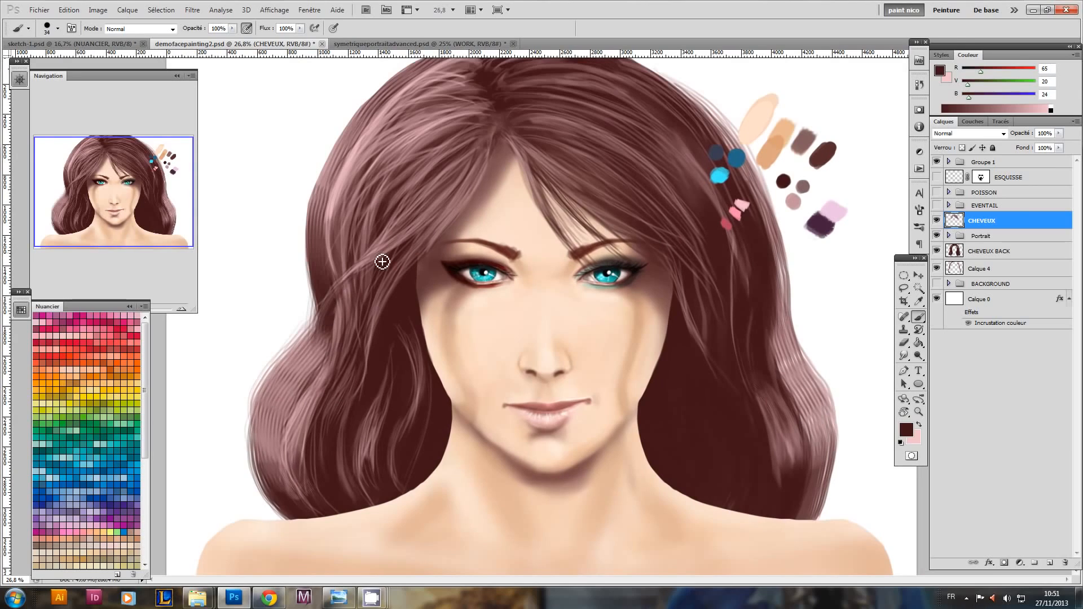
- Add fine light pink strands across the left temple and lower curls, undoing unwanted strokes
{"action": "key", "text": "x"}
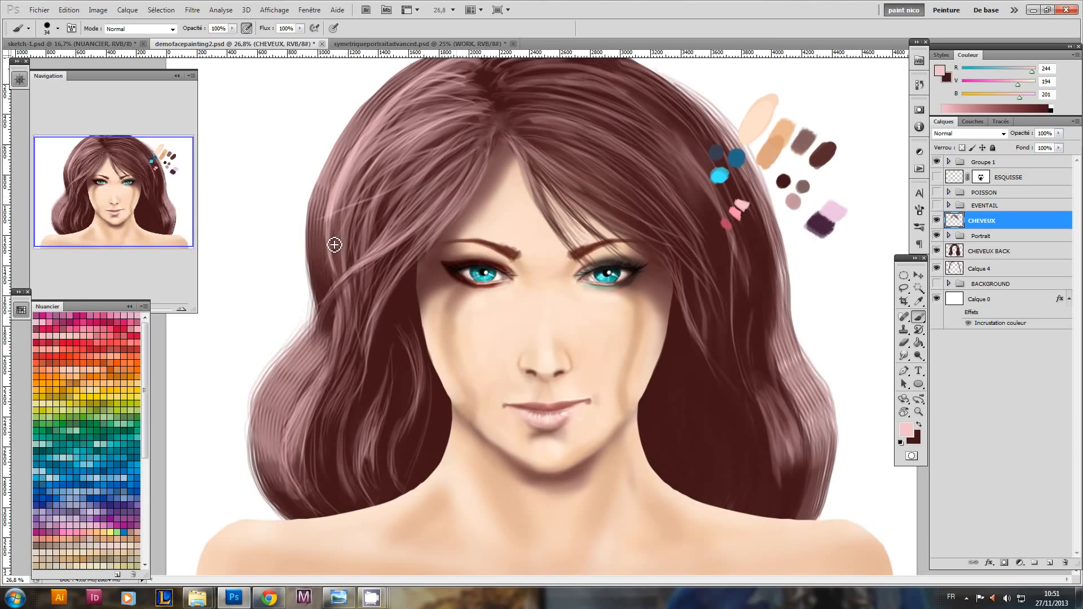
{"action": "key", "text": "ctrl+z"}
{"action": "mouse_move", "coordinate": [395, 271]}
{"action": "left_mouse_down"}
{"action": "mouse_move", "coordinate": [410, 317]}
{"action": "mouse_move", "coordinate": [286, 454]}
{"action": "left_mouse_up"}
{"action": "key", "text": "ctrl+z"}
{"action": "mouse_move", "coordinate": [373, 468]}
{"action": "left_mouse_down"}
{"action": "mouse_move", "coordinate": [380, 328]}
{"action": "mouse_move", "coordinate": [383, 405]}
{"action": "mouse_move", "coordinate": [397, 334]}
{"action": "mouse_move", "coordinate": [391, 383]}
{"action": "mouse_move", "coordinate": [410, 358]}
{"action": "left_mouse_up"}
- Sample the forehead skin tone, choose the 46 px speckled brush and dab along the hair parting above the forehead
{"action": "left_click_drag", "start_coordinate": [380, 142], "coordinate": [511, 135]}
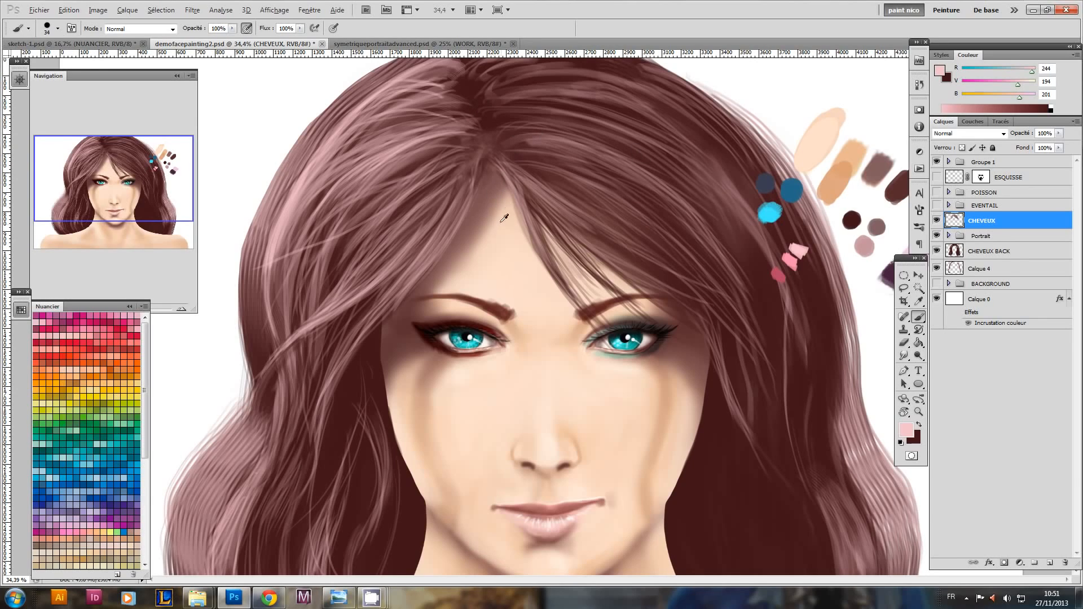
{"action": "left_click", "coordinate": [496, 182], "text": "alt"}
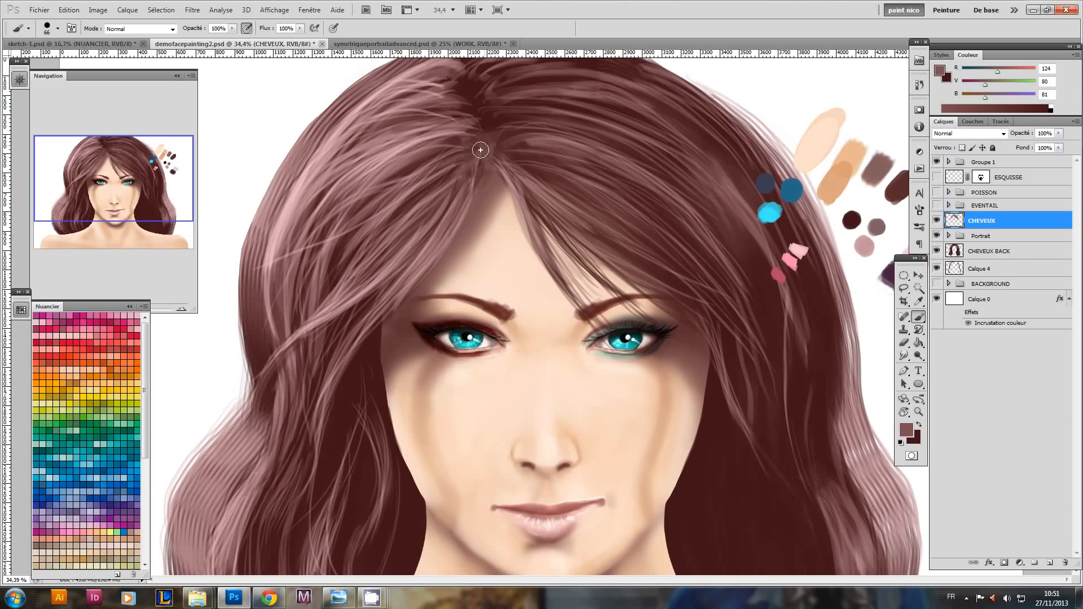
{"action": "left_click", "coordinate": [496, 223], "text": "alt"}
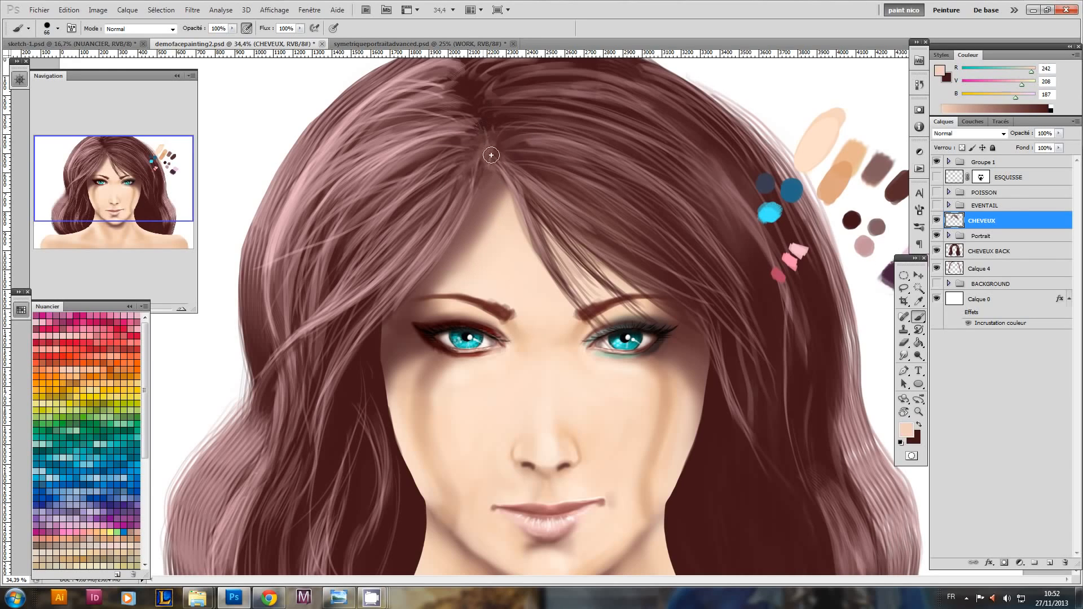
{"action": "mouse_move", "coordinate": [535, 197]}
{"action": "left_mouse_down"}
{"action": "mouse_move", "coordinate": [462, 263]}
{"action": "mouse_move", "coordinate": [512, 206]}
{"action": "left_mouse_up"}
{"action": "right_click", "coordinate": [481, 140]}
{"action": "left_click", "coordinate": [583, 215]}
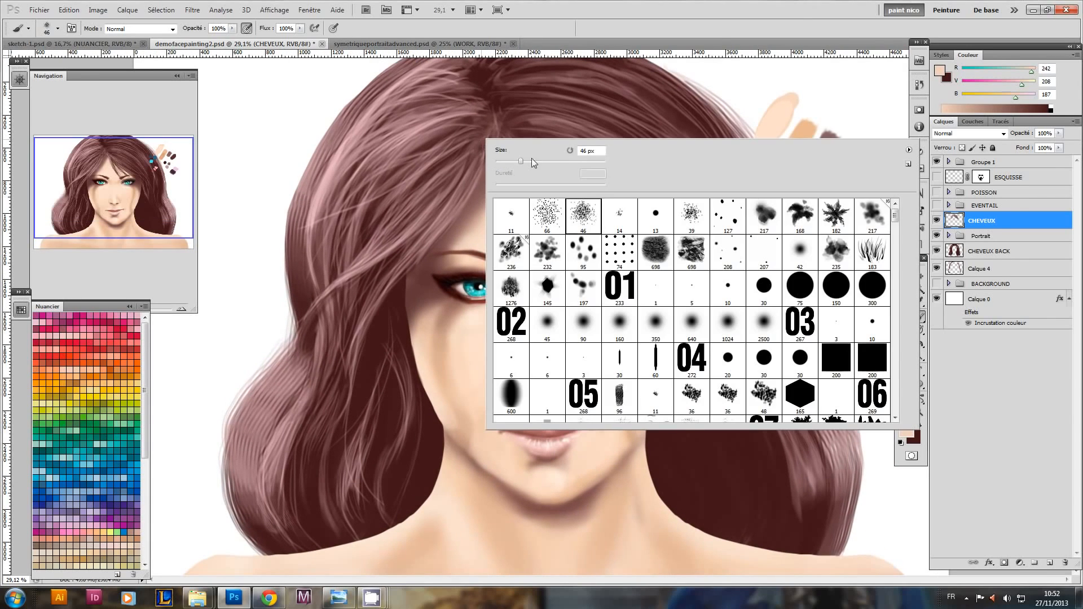
{"action": "left_click", "coordinate": [501, 130]}
{"action": "mouse_move", "coordinate": [496, 107]}
{"action": "left_mouse_down"}
{"action": "mouse_move", "coordinate": [511, 193]}
{"action": "mouse_move", "coordinate": [497, 103]}
{"action": "mouse_move", "coordinate": [502, 127]}
{"action": "mouse_move", "coordinate": [480, 95]}
{"action": "mouse_move", "coordinate": [499, 119]}
{"action": "left_mouse_up"}
- Sample mauve and dark brown tones from the hair and blend the strands around the parting with them
{"action": "left_click", "coordinate": [500, 145], "text": "alt"}
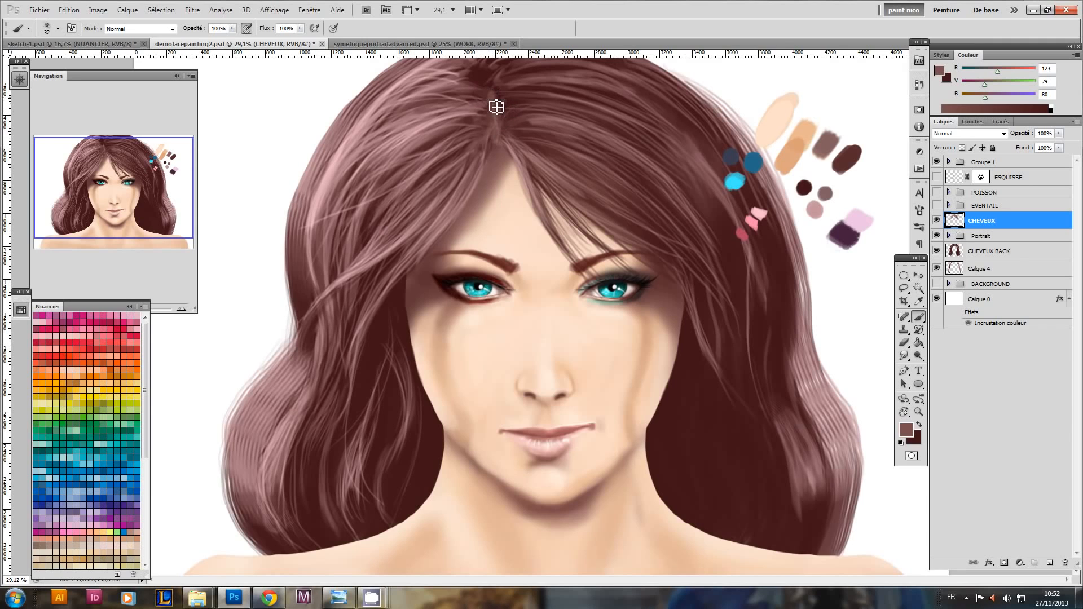
{"action": "scroll", "coordinate": [497, 109], "scroll_direction": "down", "scroll_amount": 2}
{"action": "scroll", "coordinate": [496, 112], "scroll_direction": "up", "scroll_amount": 4}
{"action": "left_click", "coordinate": [455, 100], "text": "alt"}
{"action": "left_click", "coordinate": [527, 122], "text": "alt"}
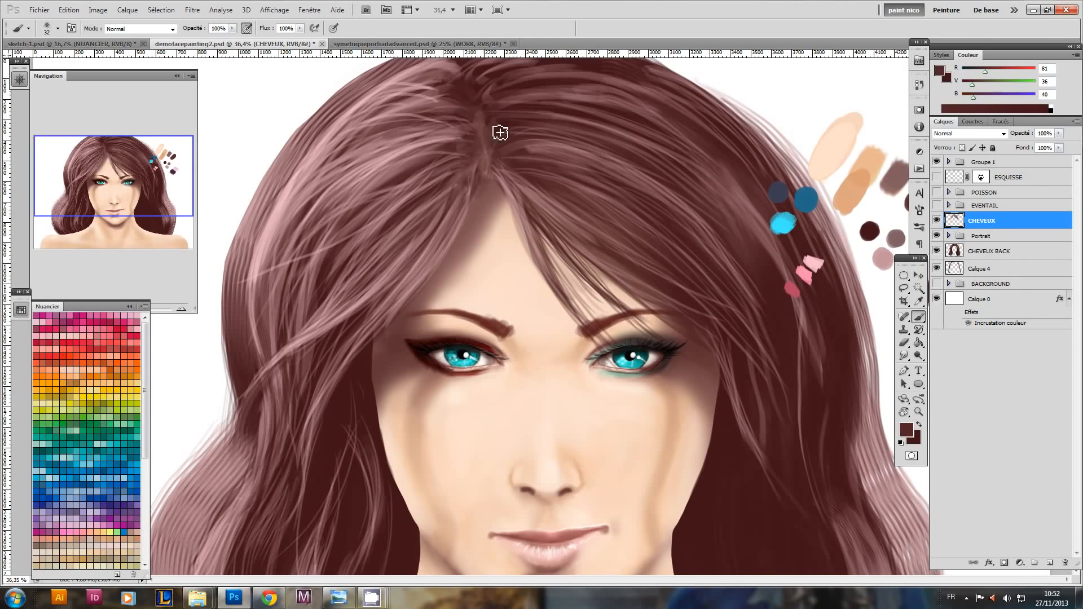
{"action": "mouse_move", "coordinate": [548, 182]}
{"action": "left_mouse_down"}
{"action": "mouse_move", "coordinate": [501, 229]}
{"action": "mouse_move", "coordinate": [511, 323]}
{"action": "mouse_move", "coordinate": [526, 318]}
{"action": "left_mouse_up"}
{"action": "left_click_drag", "start_coordinate": [595, 263], "coordinate": [614, 263]}
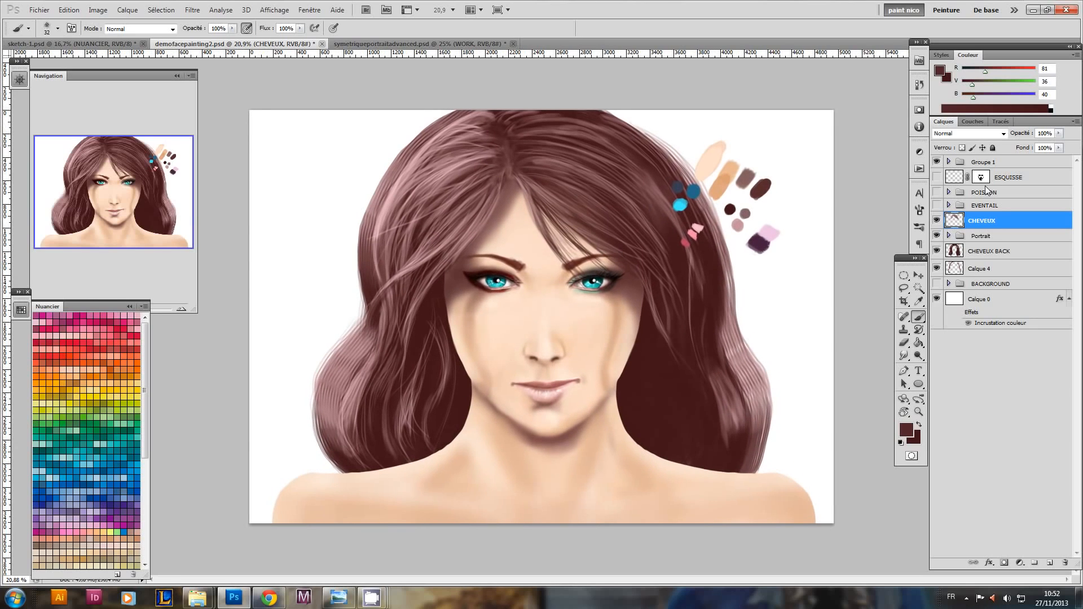
- Duplicate the CHEVEUX BACK layer, clip the copy to the original and set its blend mode to Lumière tamisée
{"action": "left_click", "coordinate": [953, 249]}
{"action": "key", "text": "ctrl+j"}
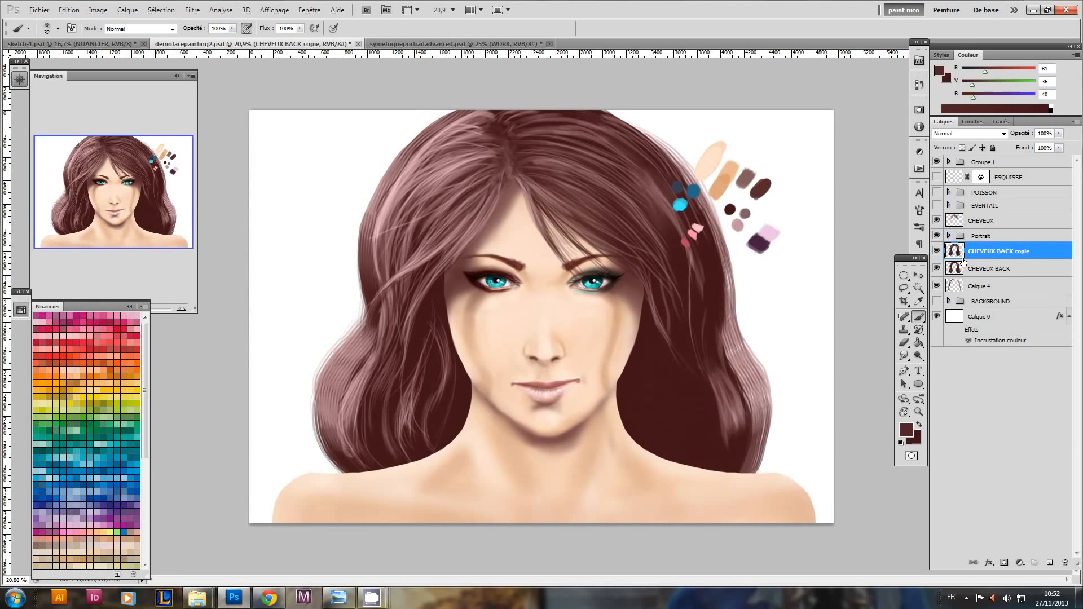
{"action": "left_click", "coordinate": [973, 134]}
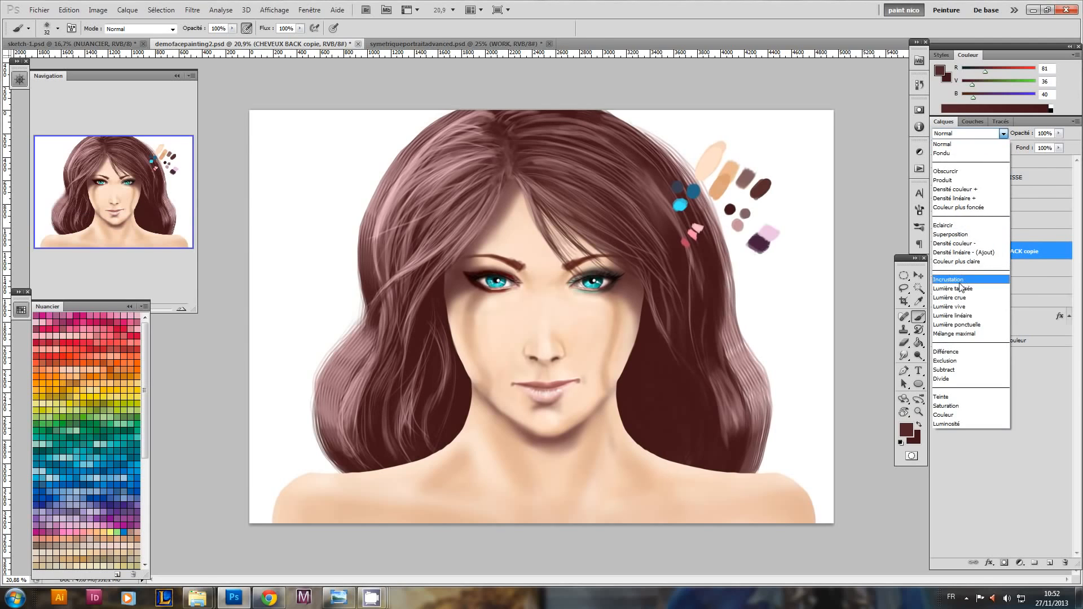
{"action": "left_click", "coordinate": [961, 288]}
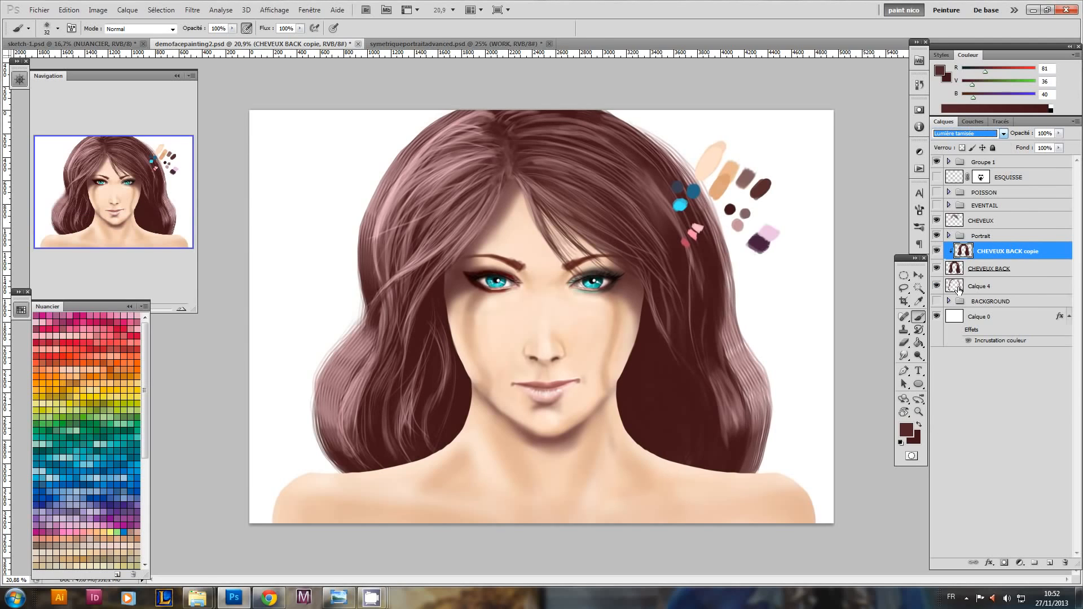
- Duplicate the CHEVEUX layer, clip the copy to the original and set its blend mode to Lumière tamisée
{"action": "left_click", "coordinate": [962, 223]}
{"action": "key", "text": "ctrl+j"}
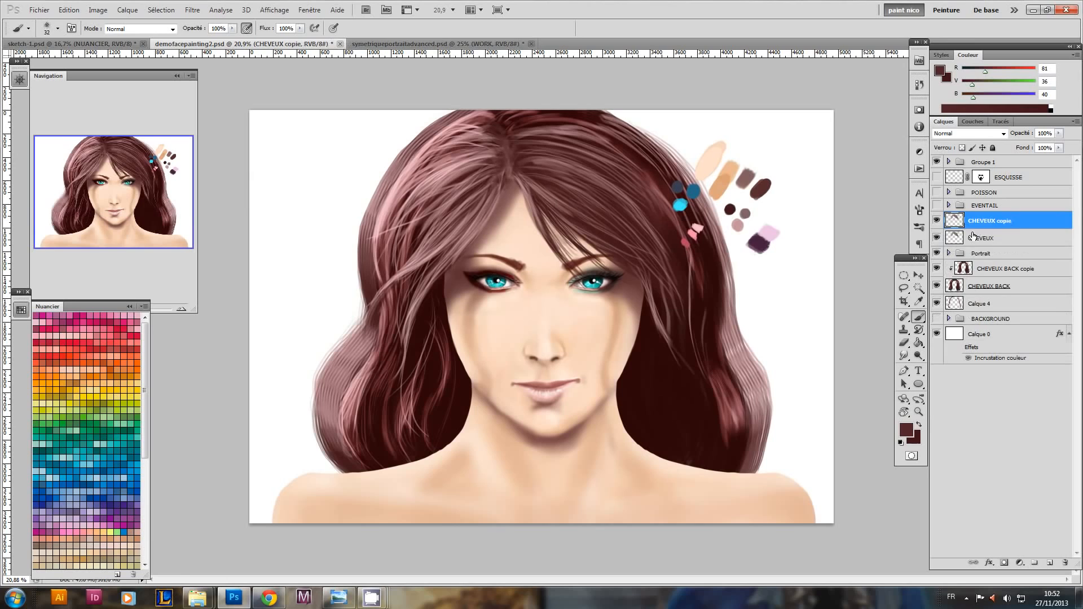
{"action": "left_click", "coordinate": [972, 237]}
{"action": "left_click", "coordinate": [963, 228], "text": "alt"}
{"action": "left_click", "coordinate": [963, 225]}
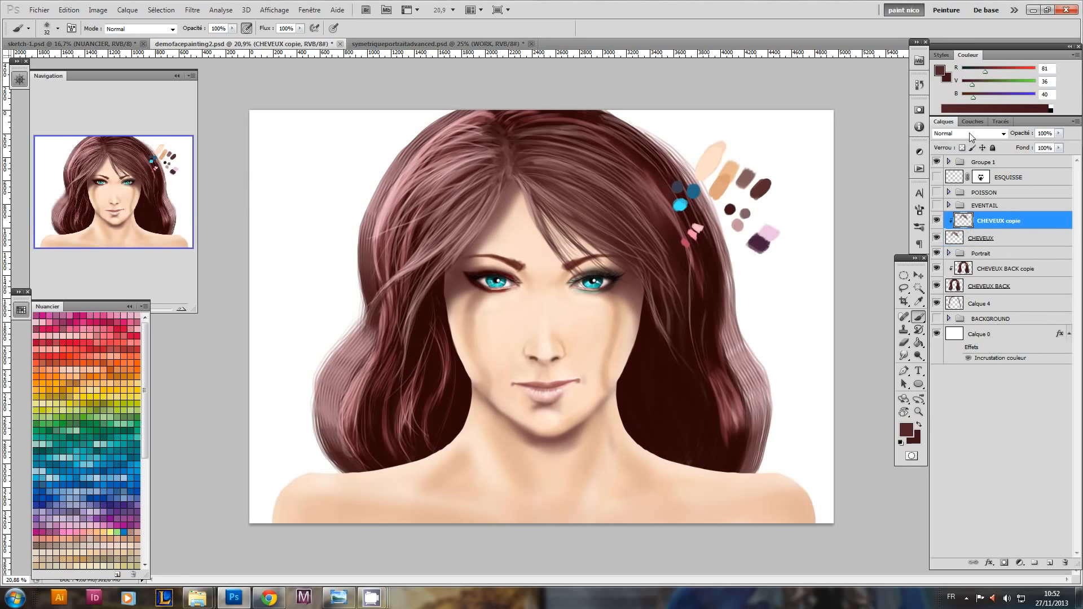
{"action": "left_click", "coordinate": [970, 133]}
{"action": "left_click", "coordinate": [961, 287]}
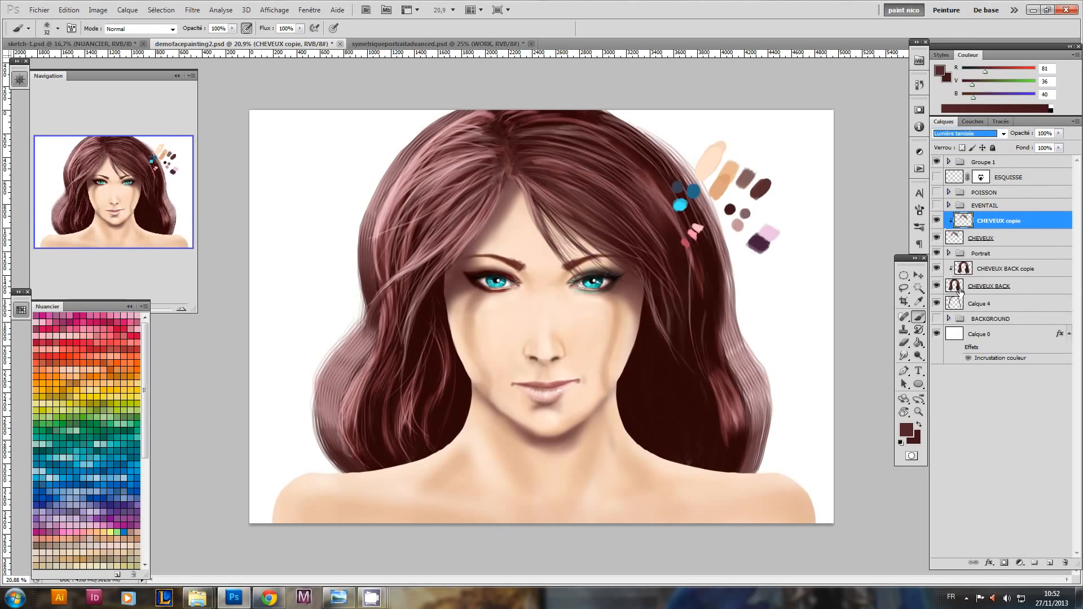
{"action": "left_click_drag", "start_coordinate": [600, 214], "coordinate": [614, 263]}
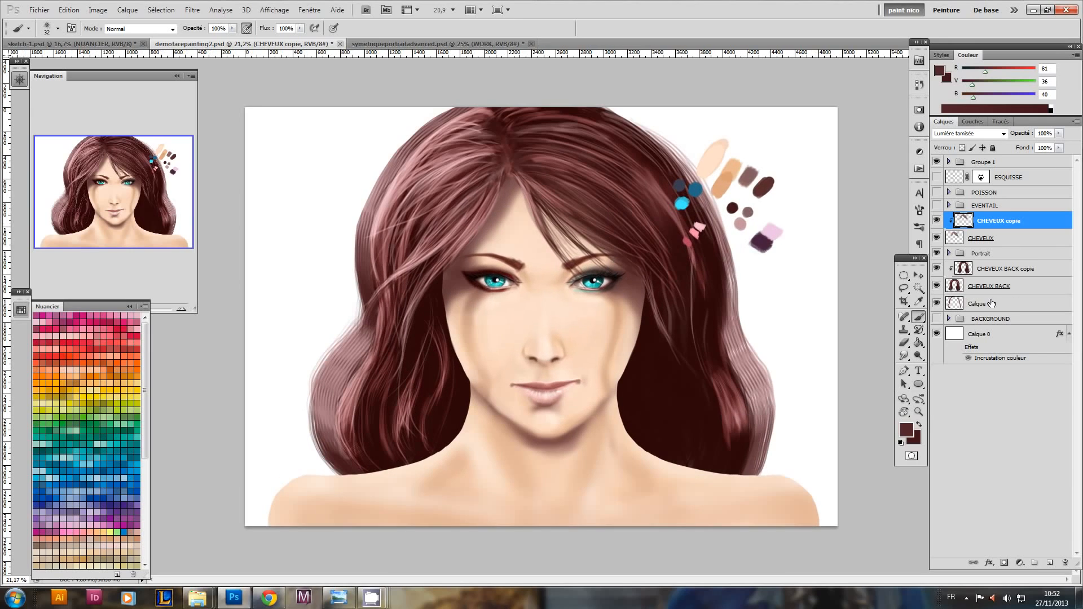
- Duplicate the Calque 4 layer, clip the copy to the original and set its blend mode to Lumière tamisée
{"action": "double_click", "coordinate": [957, 306]}
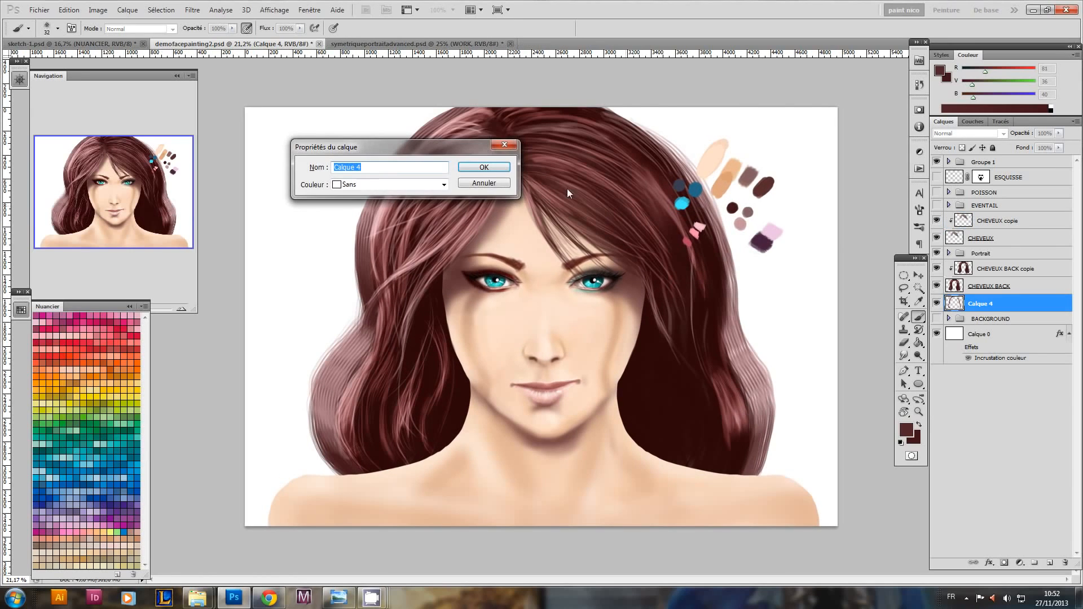
{"action": "left_click", "coordinate": [481, 183]}
{"action": "key", "text": "ctrl+j"}
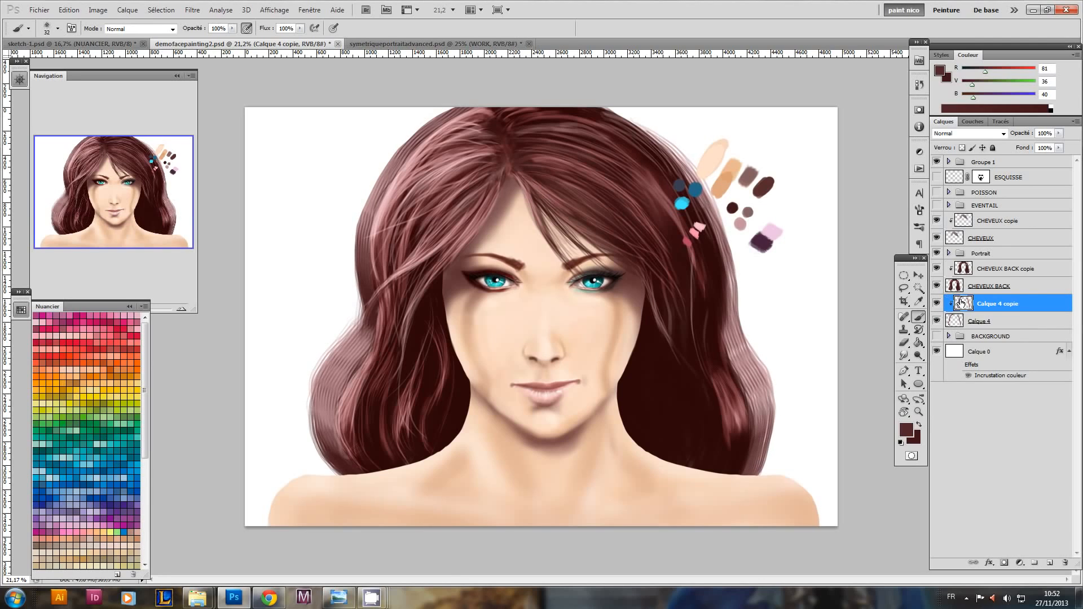
{"action": "left_click", "coordinate": [963, 134]}
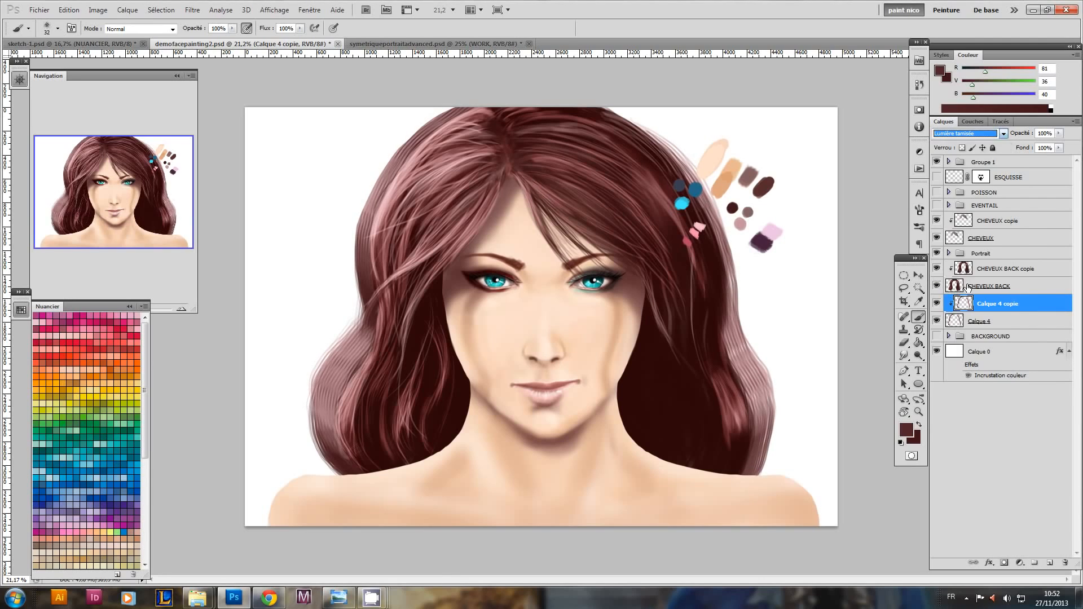
{"action": "left_click", "coordinate": [953, 288]}
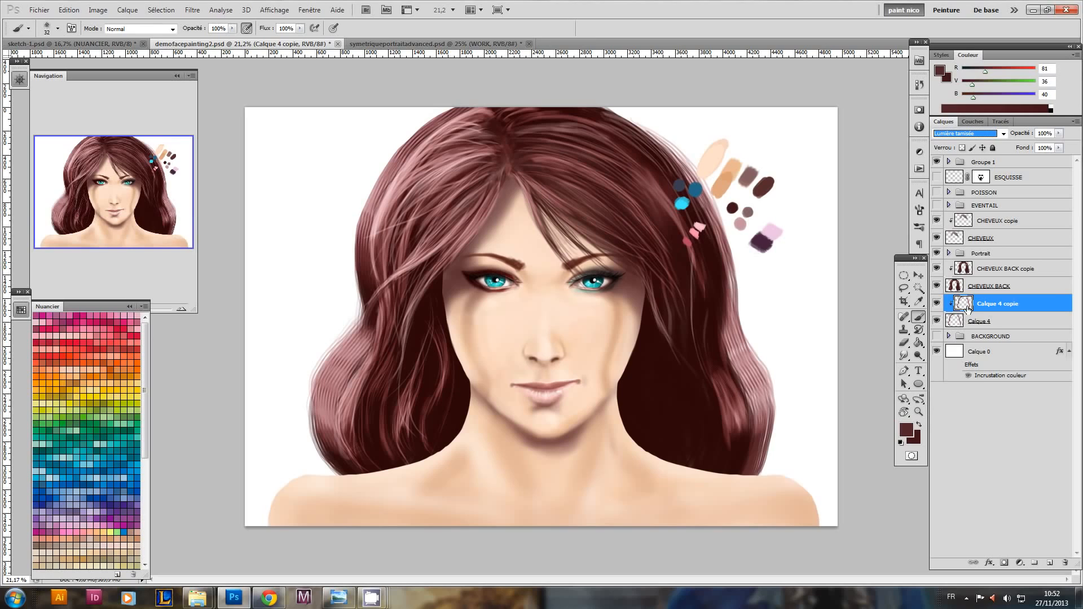
- Compare the portrait with the Calque 4 copy hidden and shown, and merge the copy into Calque 4
{"action": "left_click", "coordinate": [938, 305]}
{"action": "left_click", "coordinate": [938, 304]}
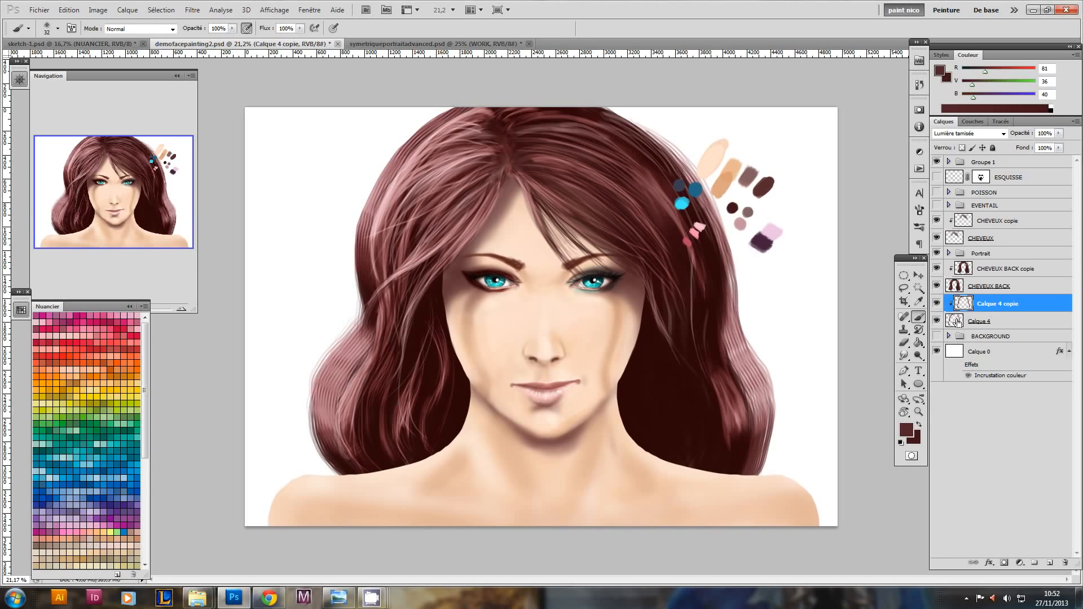
{"action": "key", "text": "ctrl+e"}
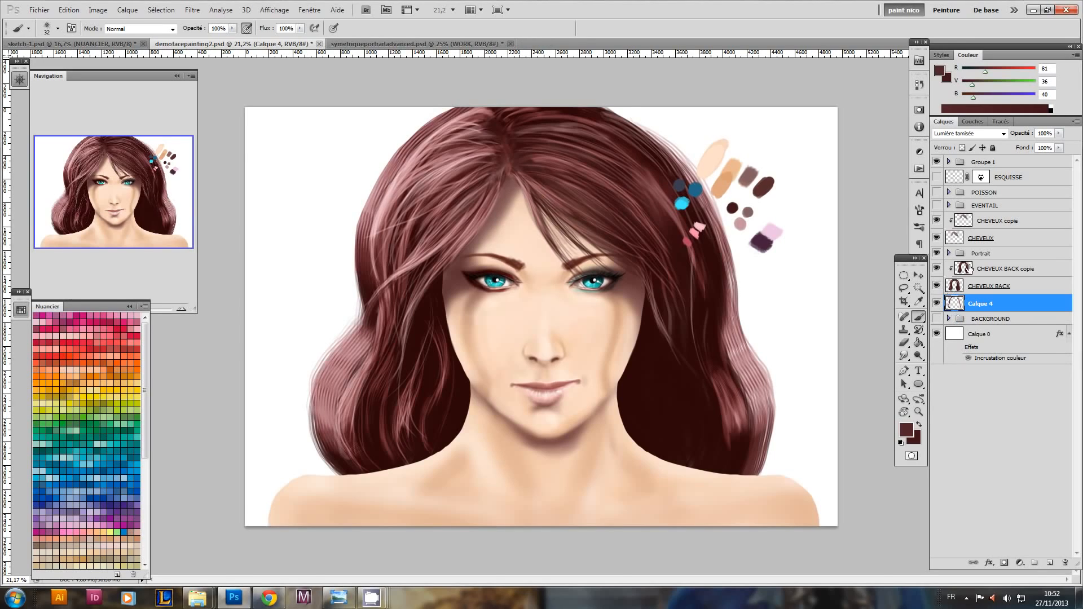
- Create a layer group above CHEVEUX copie and move CHEVEUX copie and CHEVEUX into it
{"action": "left_click", "coordinate": [968, 269]}
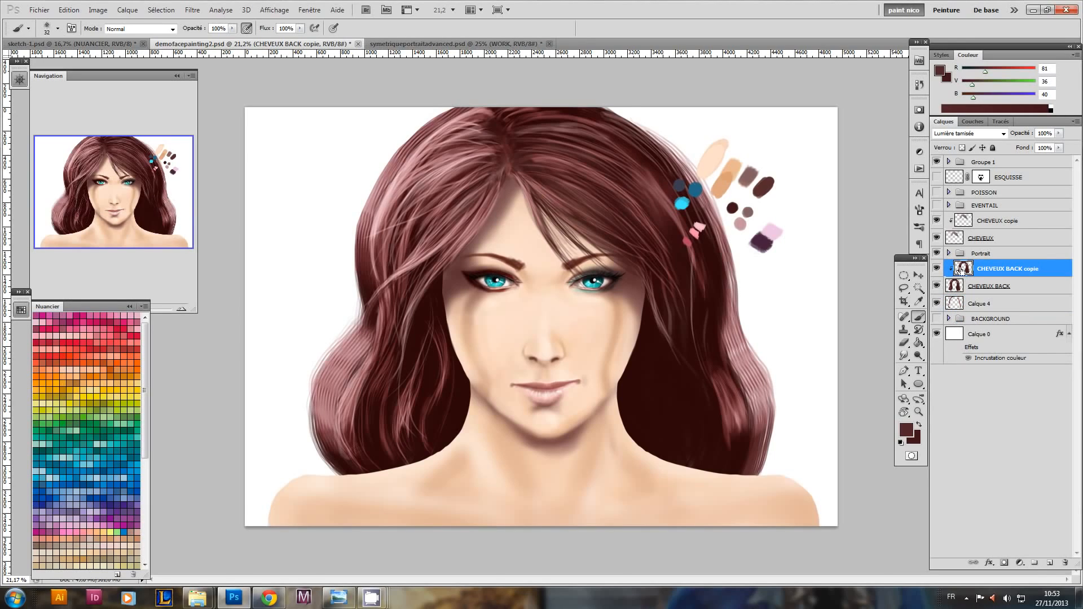
{"action": "left_click", "coordinate": [955, 237]}
{"action": "left_click", "coordinate": [963, 222]}
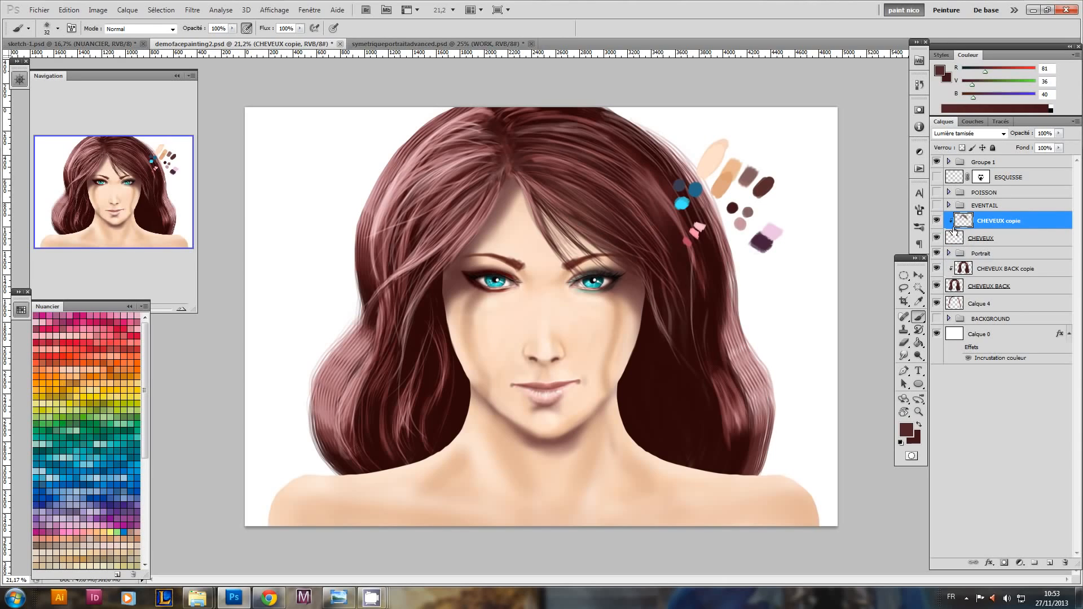
{"action": "left_click", "coordinate": [1033, 564]}
{"action": "left_click", "coordinate": [983, 240]}
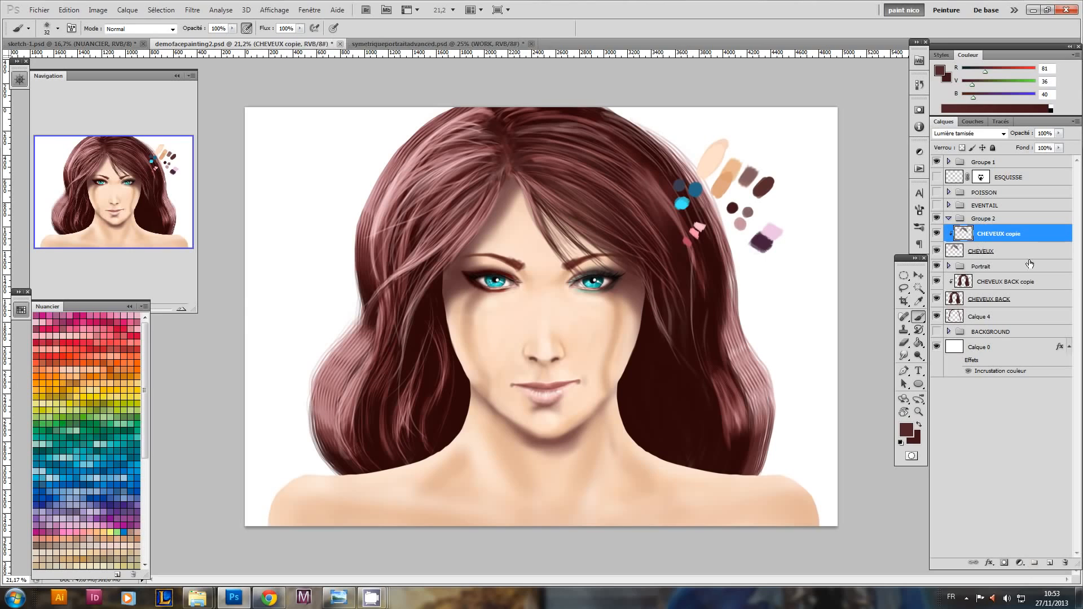
{"action": "left_click", "coordinate": [1022, 252], "text": "shift"}
{"action": "mouse_move", "coordinate": [968, 232]}
{"action": "left_mouse_down"}
{"action": "mouse_move", "coordinate": [968, 218]}
{"action": "mouse_move", "coordinate": [952, 220]}
{"action": "left_mouse_up"}
{"action": "key", "text": "ctrl+z"}
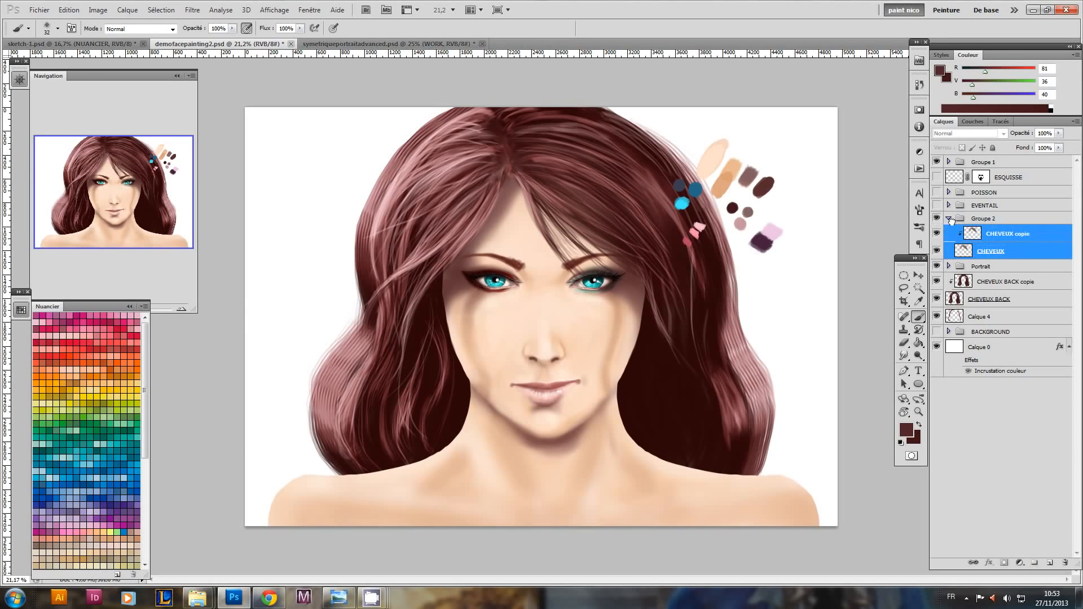
- Collapse the front hair group and rename it CHEVEUX TOP
{"action": "left_click", "coordinate": [950, 218]}
{"action": "double_click", "coordinate": [984, 219]}
{"action": "type", "text": "cHEVEUX F"}
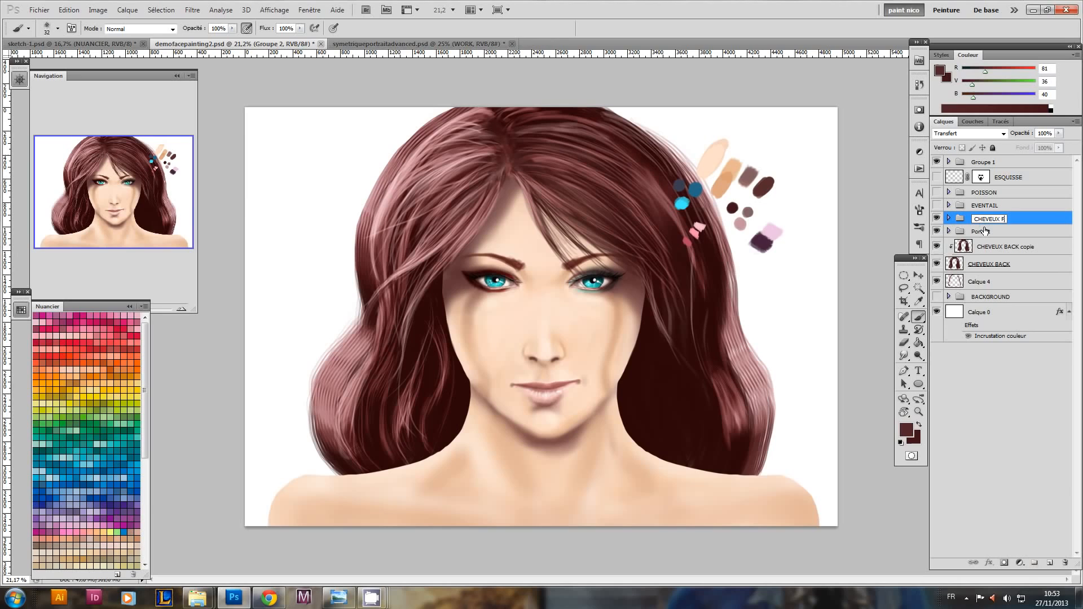
{"action": "key", "text": "Return"}
- Create a layer group below Portrait and move CHEVEUX BACK copie, CHEVEUX BACK and Calque 4 into it
{"action": "left_click", "coordinate": [966, 249]}
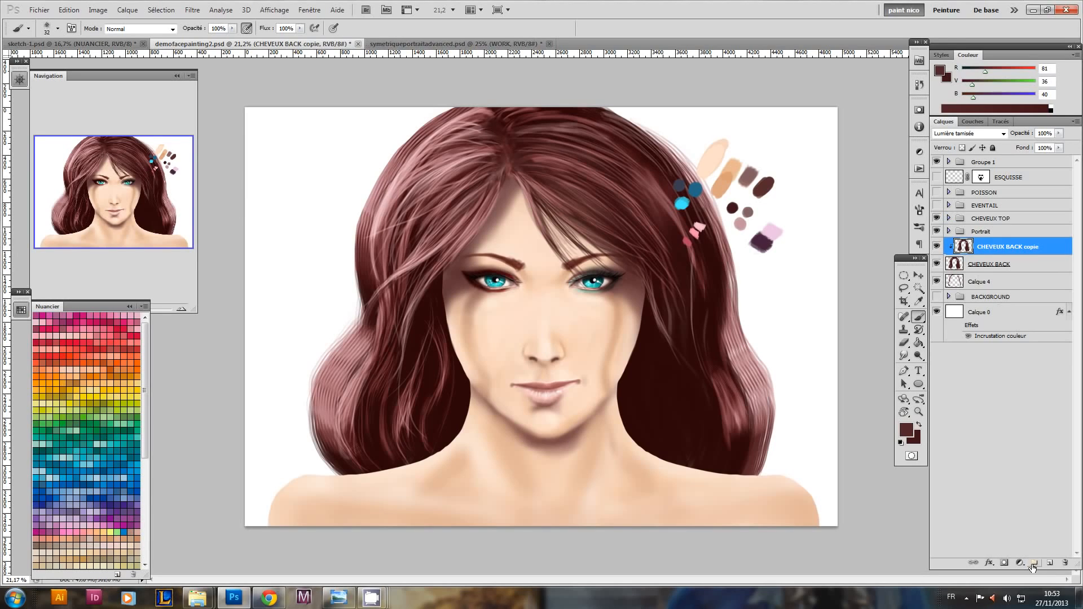
{"action": "left_click", "coordinate": [1034, 564]}
{"action": "left_click", "coordinate": [991, 259]}
{"action": "left_click", "coordinate": [988, 295], "text": "shift"}
{"action": "left_click_drag", "start_coordinate": [987, 294], "coordinate": [958, 250]}
- Collapse the back hair group and rename it CHEVEUX BACK
{"action": "left_click", "coordinate": [949, 244]}
{"action": "double_click", "coordinate": [983, 244]}
{"action": "type", "text": "c"}
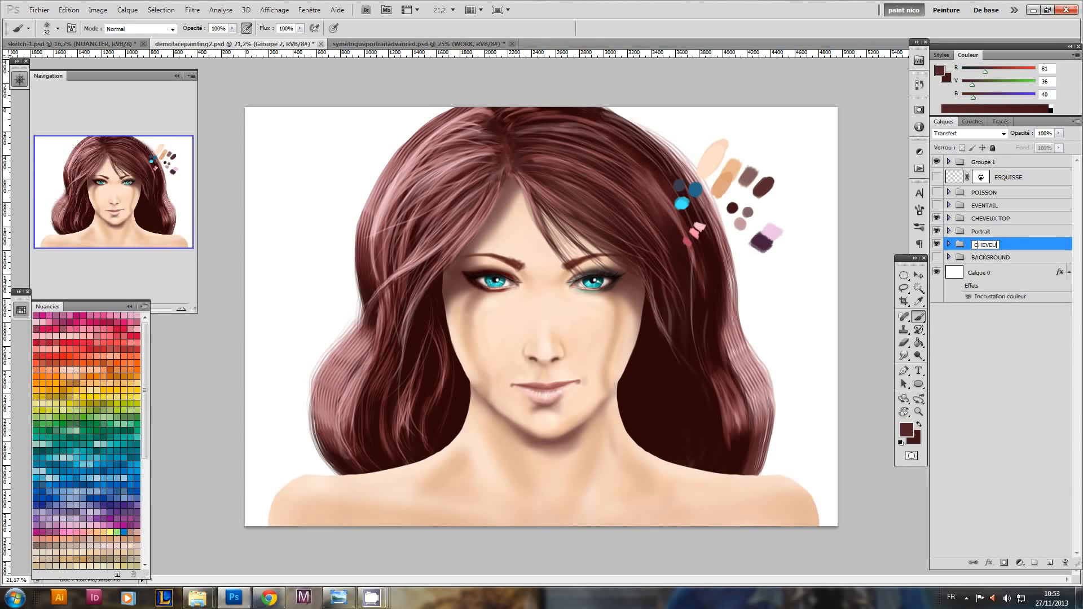
{"action": "key", "text": "Return"}
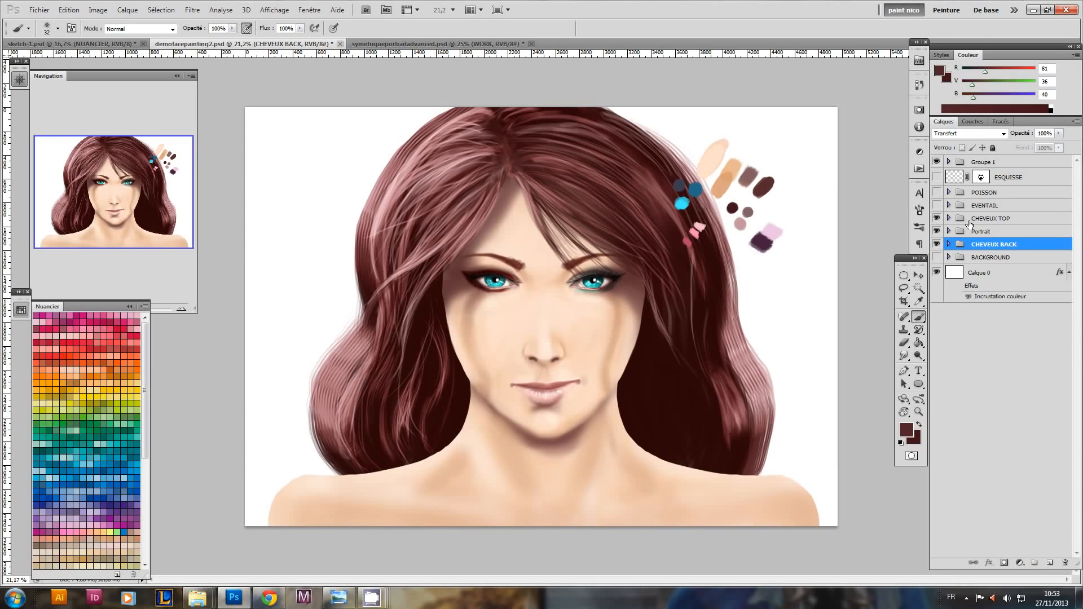
- Examine the finished artwork in symetriqueportraitadvanced.psd as a reference and return to demofacepainting2.psd
{"action": "left_click", "coordinate": [970, 220]}
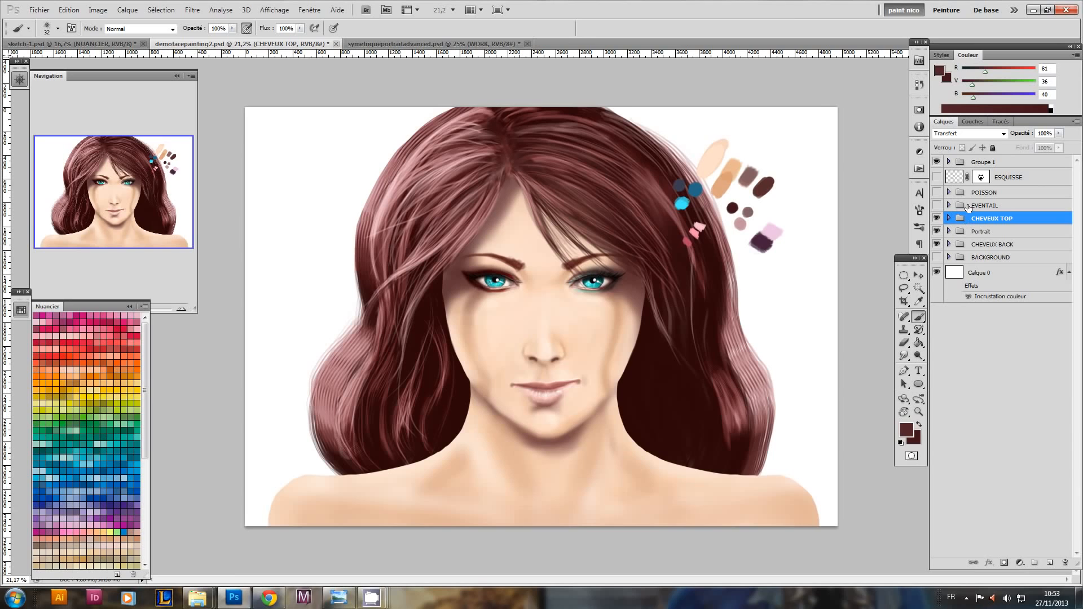
{"action": "left_click", "coordinate": [969, 206]}
{"action": "left_click", "coordinate": [970, 194]}
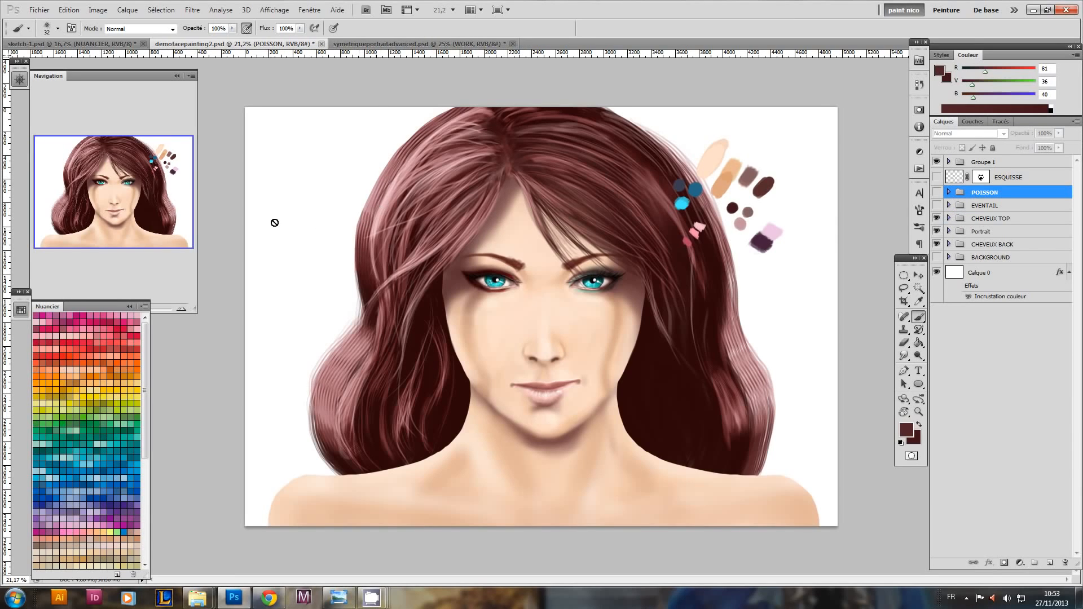
{"action": "left_click", "coordinate": [418, 44]}
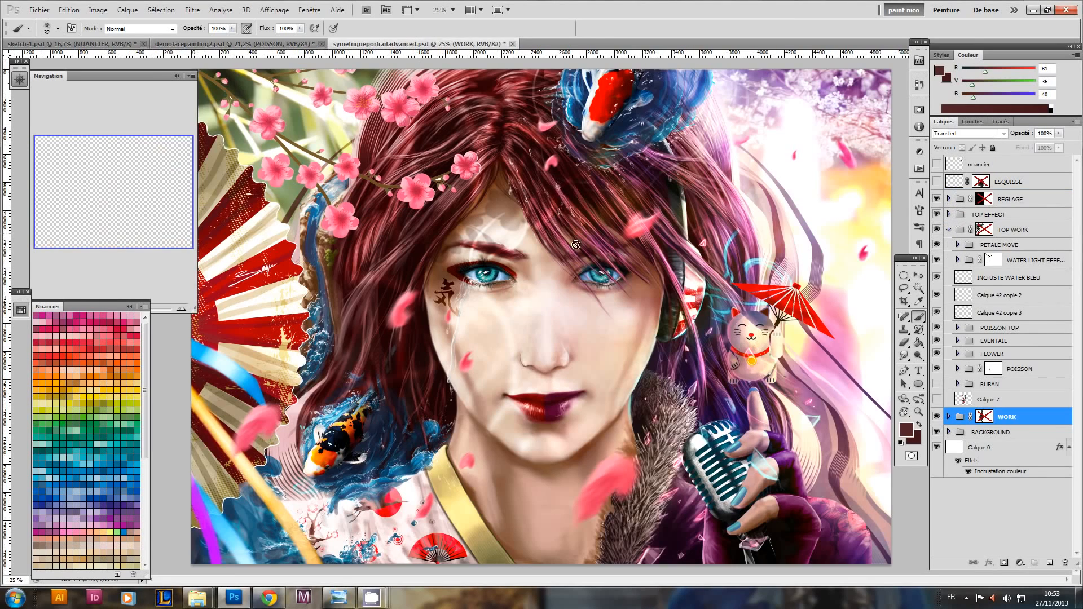
{"action": "left_click", "coordinate": [215, 46]}
{"action": "left_click", "coordinate": [949, 220]}
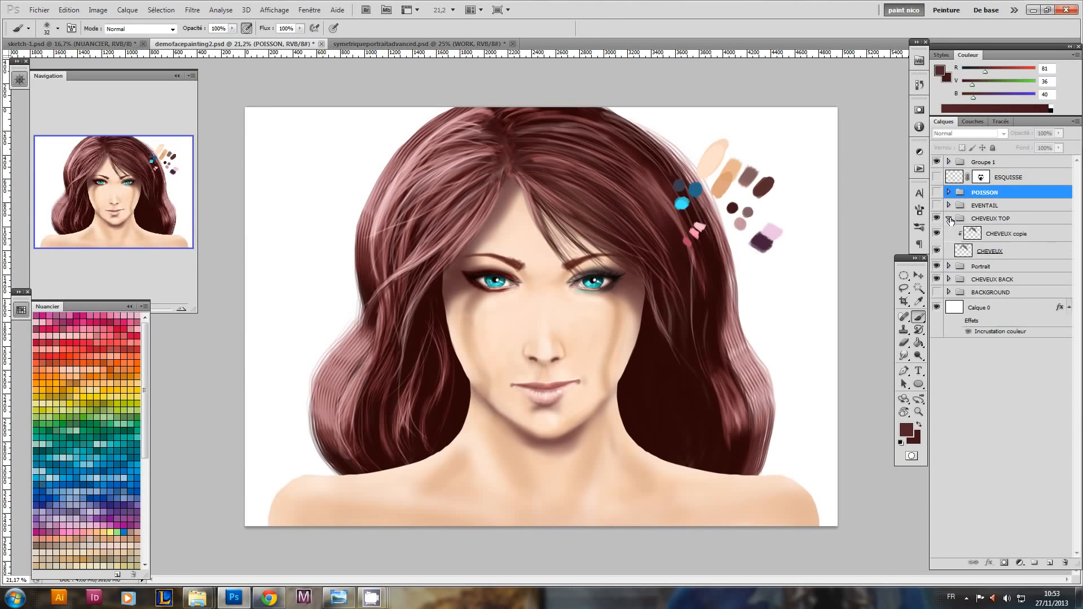
{"action": "left_click", "coordinate": [973, 236]}
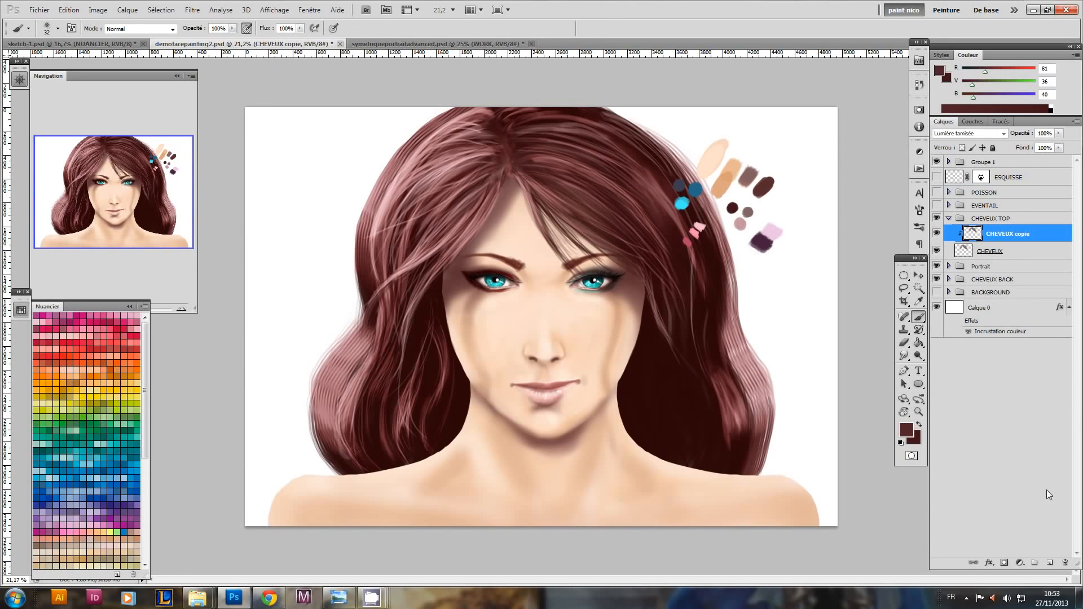
{"action": "left_click", "coordinate": [1051, 565]}
{"action": "left_click", "coordinate": [980, 243], "text": "alt"}
{"action": "left_click", "coordinate": [974, 243], "text": "alt"}
{"action": "key", "text": "Delete"}
- Collapse the CHEVEUX TOP group, create a layer group above it and add an empty layer inside
{"action": "left_click", "coordinate": [949, 219]}
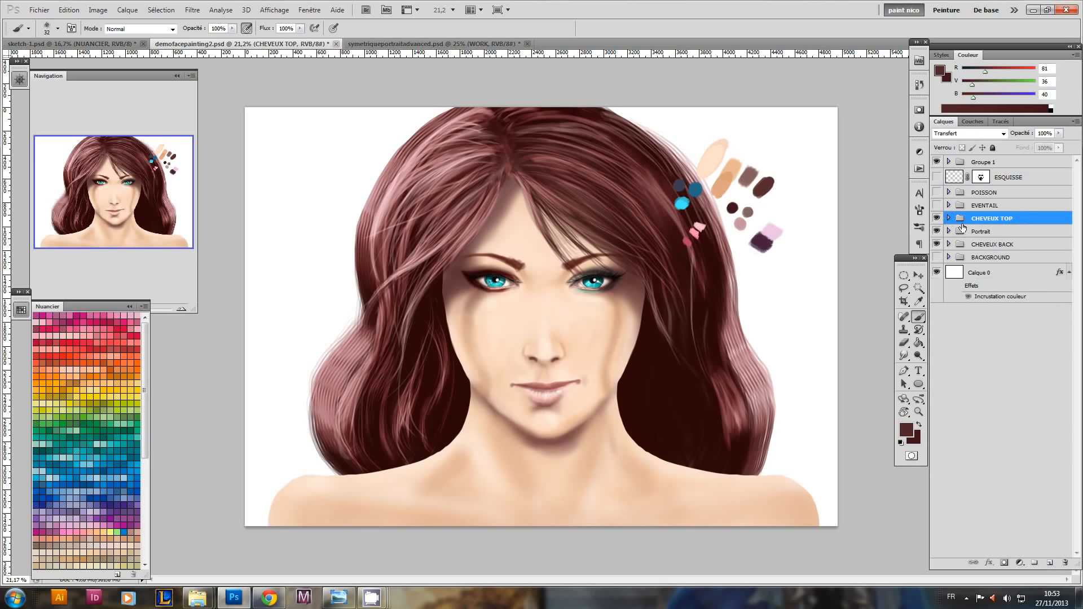
{"action": "left_click", "coordinate": [1035, 563]}
{"action": "left_click", "coordinate": [1050, 564]}
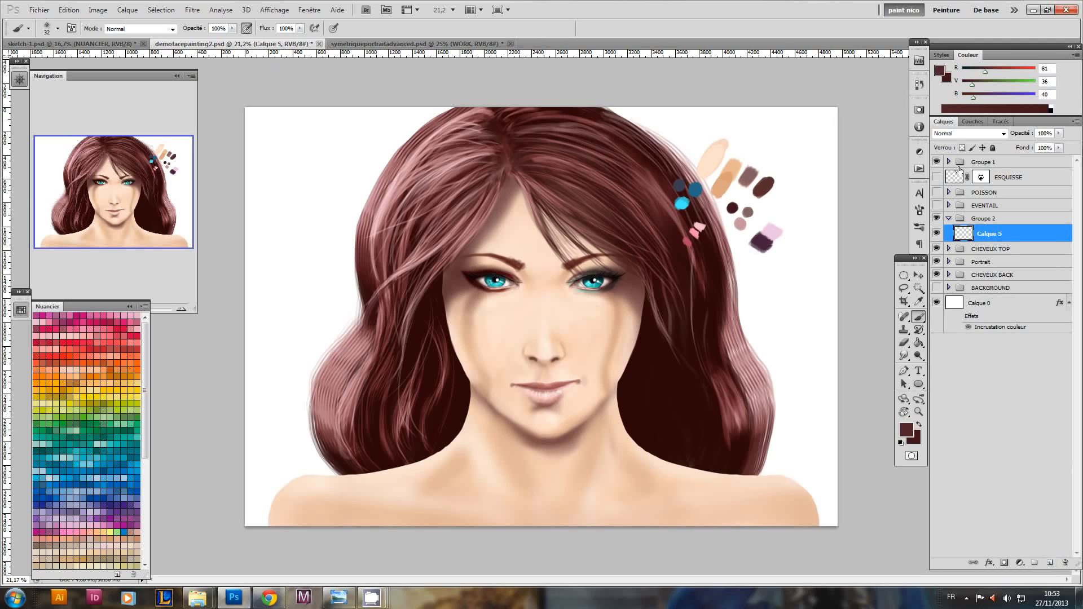
- Rename the new layer group above CHEVEUX TOP as TOP EFFECT
{"action": "double_click", "coordinate": [980, 218], "text": "alt"}
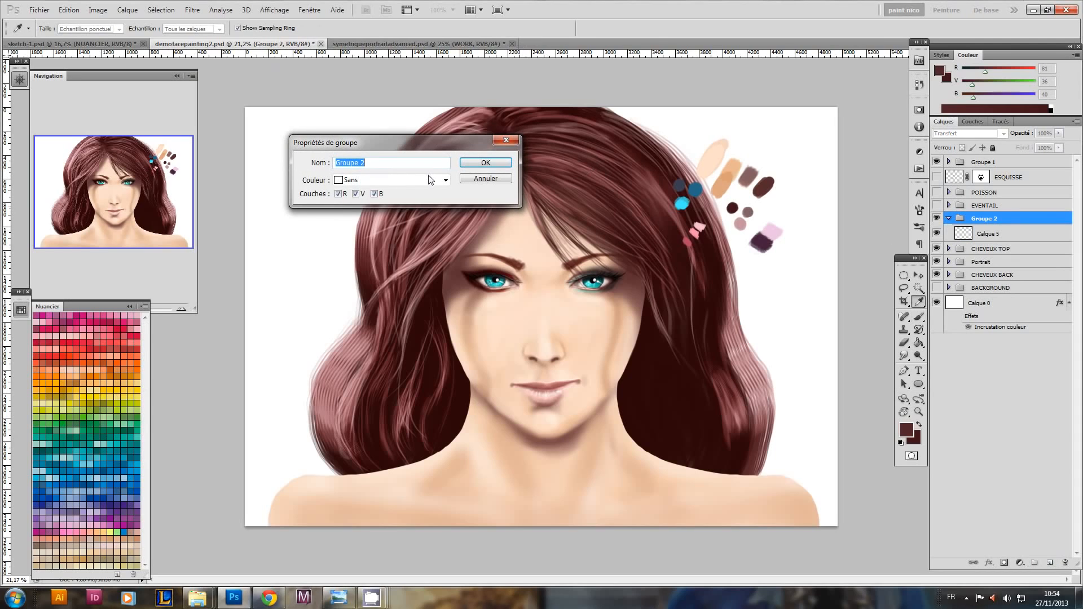
{"action": "type", "text": "TOP EF"}
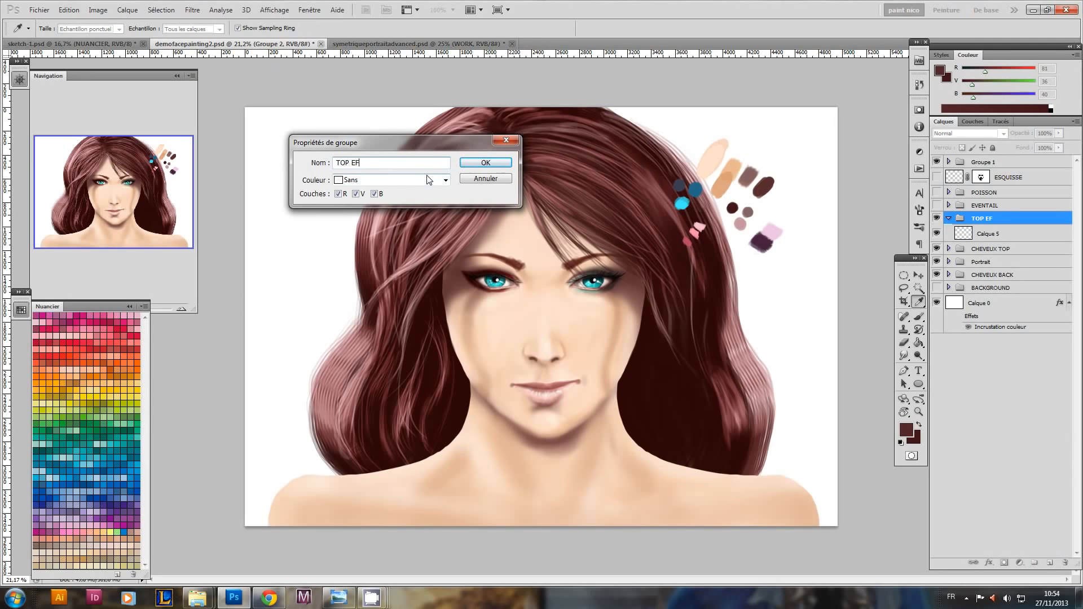
{"action": "type", "text": "FECT"}
{"action": "key", "text": "Return"}
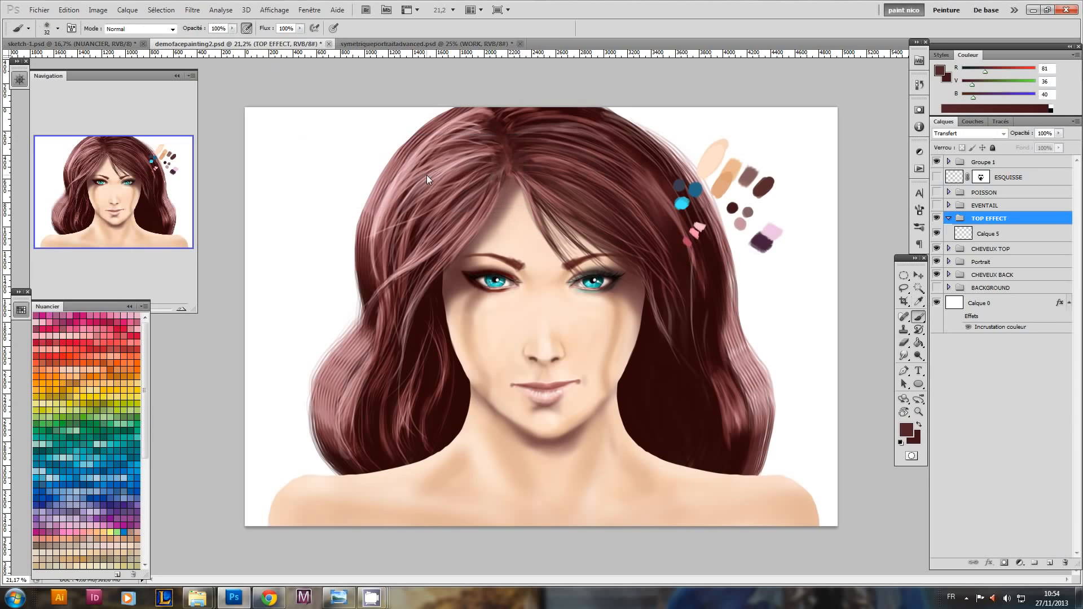
- Set the blend mode of Calque 5 to Incrustation
{"action": "left_click", "coordinate": [992, 238]}
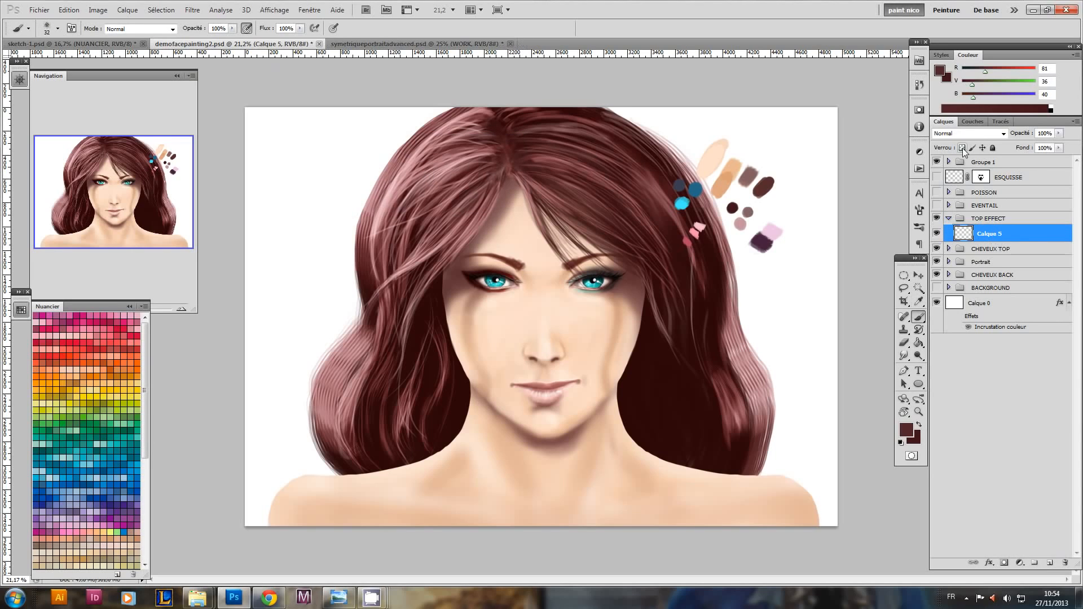
{"action": "left_click", "coordinate": [965, 134]}
{"action": "left_click", "coordinate": [965, 280]}
- Choose a pale golden foreground colour, #f0d7a5
{"action": "left_click", "coordinate": [131, 380]}
{"action": "left_click", "coordinate": [905, 429]}
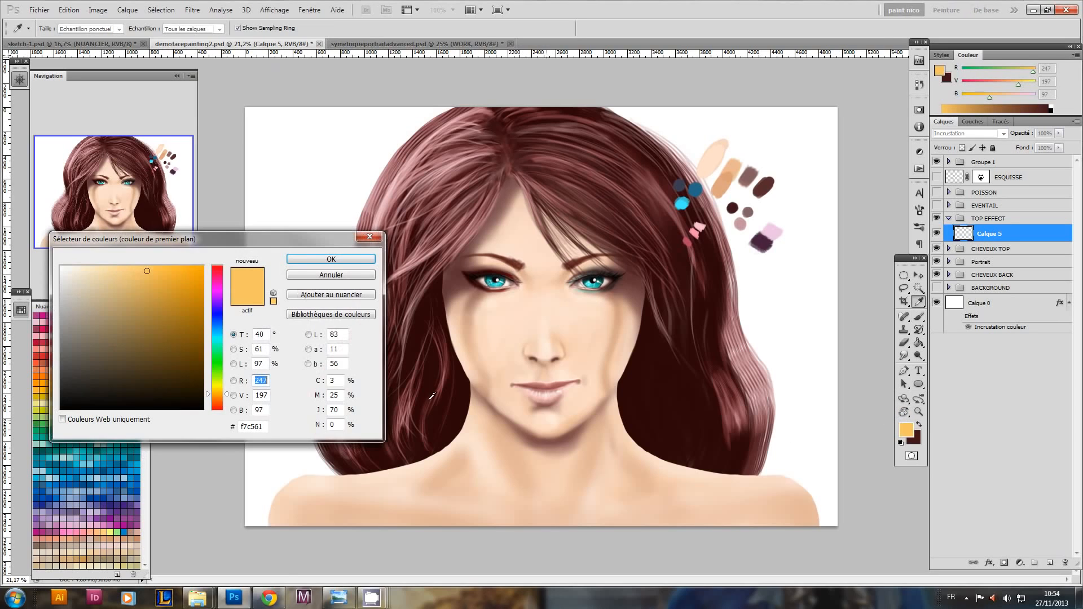
{"action": "left_click", "coordinate": [105, 275]}
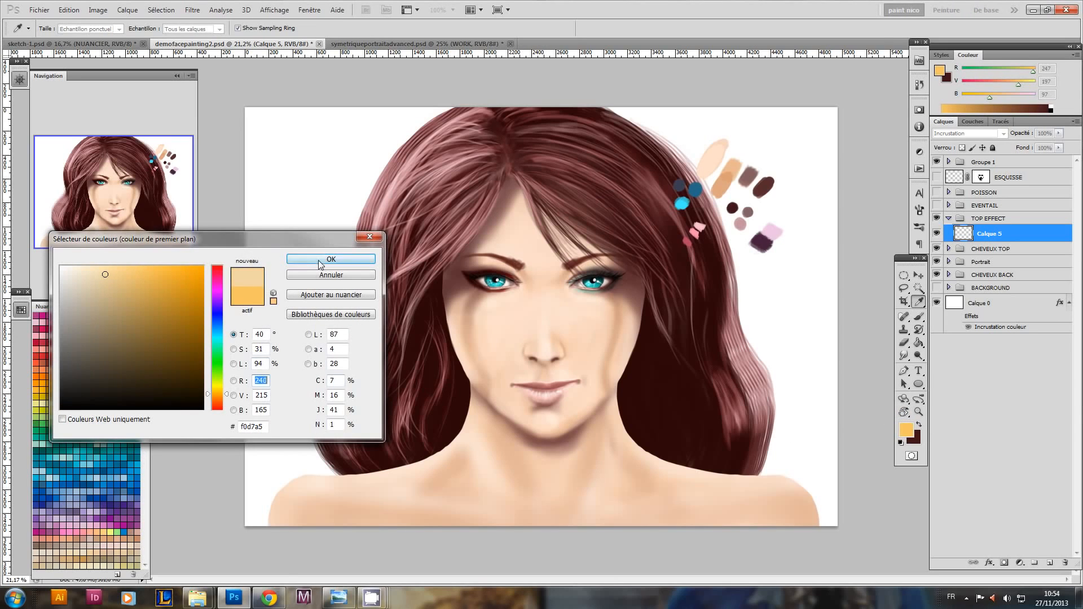
{"action": "left_click", "coordinate": [318, 259]}
- Paint warm highlights along the hair on the portrait's left side with a soft round brush of about 632 px
{"action": "key", "text": "b"}
{"action": "right_click", "coordinate": [435, 205]}
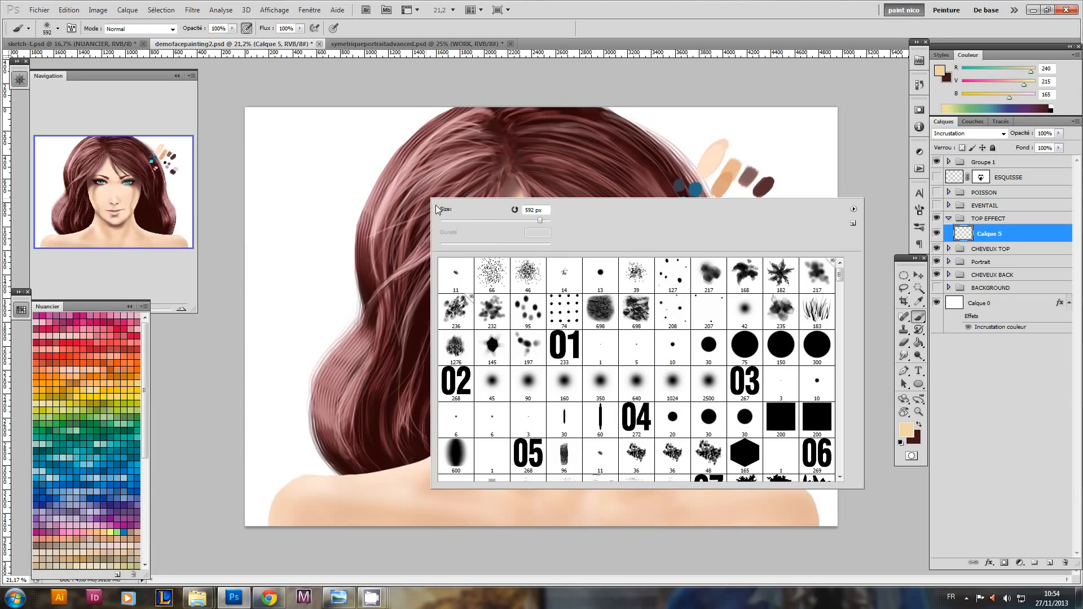
{"action": "left_click", "coordinate": [743, 320]}
{"action": "right_click", "coordinate": [412, 140], "text": "alt"}
{"action": "mouse_move", "coordinate": [476, 116]}
{"action": "left_mouse_down"}
{"action": "mouse_move", "coordinate": [444, 132]}
{"action": "mouse_move", "coordinate": [386, 214]}
{"action": "left_mouse_up"}
{"action": "key", "text": "ctrl+z"}
{"action": "mouse_move", "coordinate": [475, 117]}
{"action": "left_mouse_down"}
{"action": "mouse_move", "coordinate": [404, 169]}
{"action": "mouse_move", "coordinate": [387, 197]}
{"action": "mouse_move", "coordinate": [372, 287]}
{"action": "left_mouse_up"}
{"action": "left_click_drag", "start_coordinate": [462, 160], "coordinate": [432, 193]}
{"action": "left_click_drag", "start_coordinate": [366, 344], "coordinate": [326, 418]}
{"action": "left_click_drag", "start_coordinate": [368, 339], "coordinate": [346, 417]}
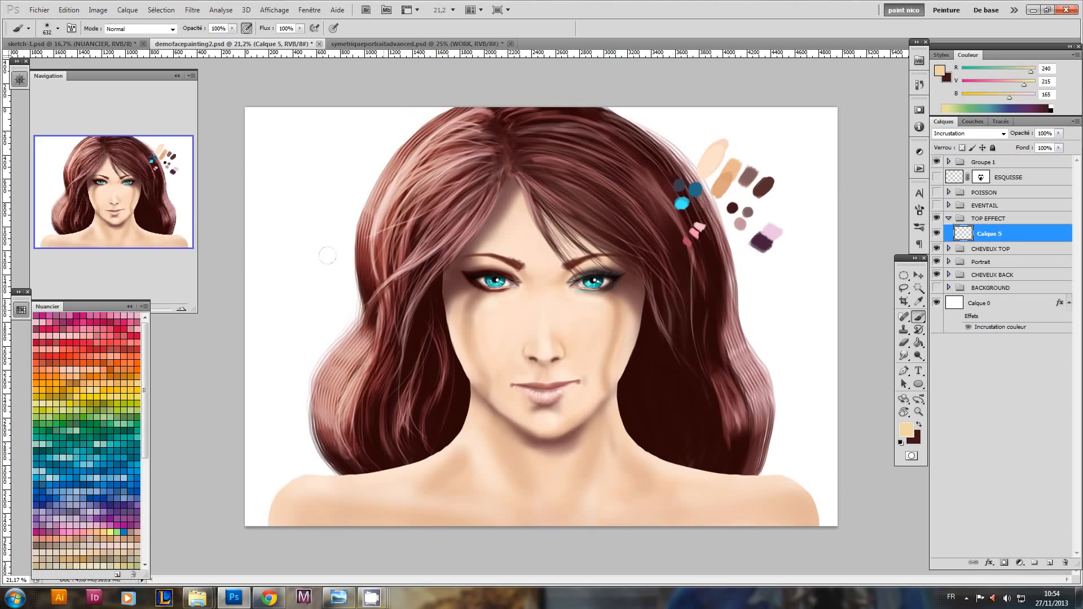
- Sample the bright cyan from the painted swatches and brush cool reflections down the hair on the portrait's right side
{"action": "key", "text": "x"}
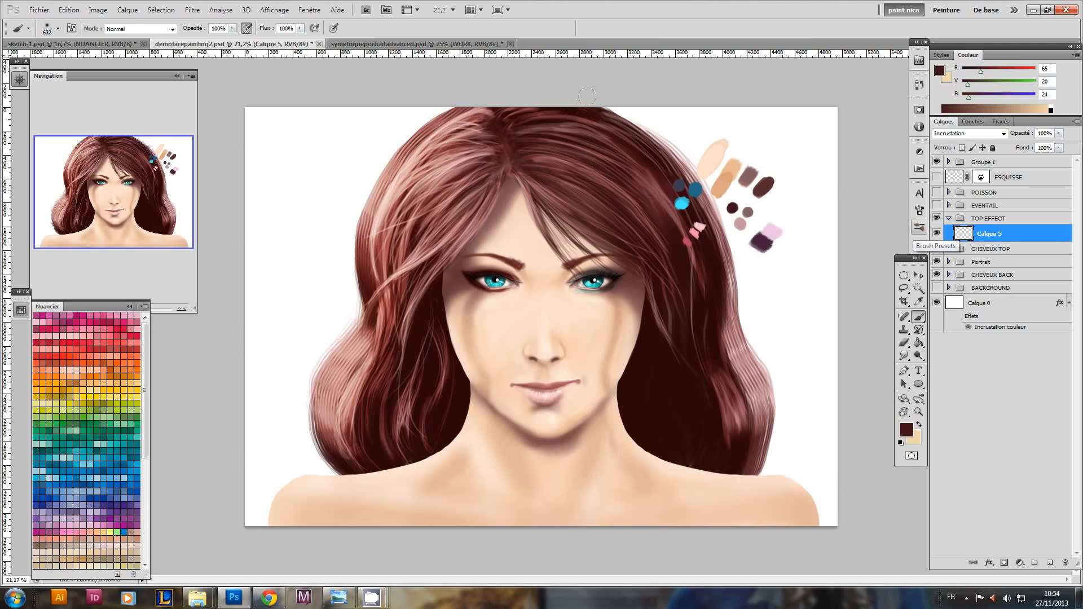
{"action": "left_click", "coordinate": [697, 192], "text": "alt"}
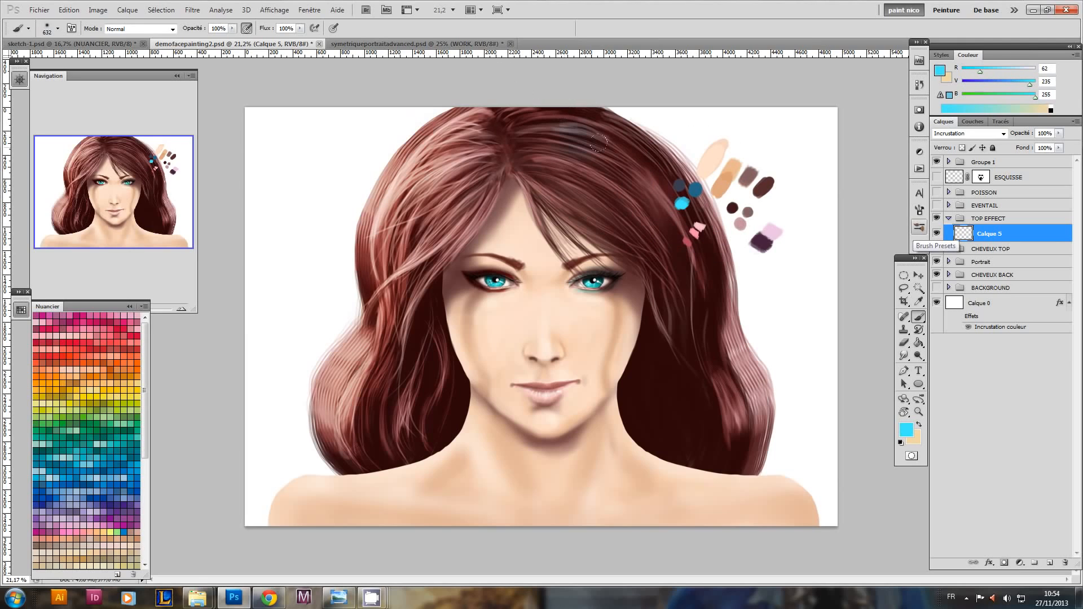
{"action": "mouse_move", "coordinate": [643, 133]}
{"action": "left_mouse_down"}
{"action": "mouse_move", "coordinate": [680, 165]}
{"action": "mouse_move", "coordinate": [731, 273]}
{"action": "mouse_move", "coordinate": [754, 417]}
{"action": "left_mouse_up"}
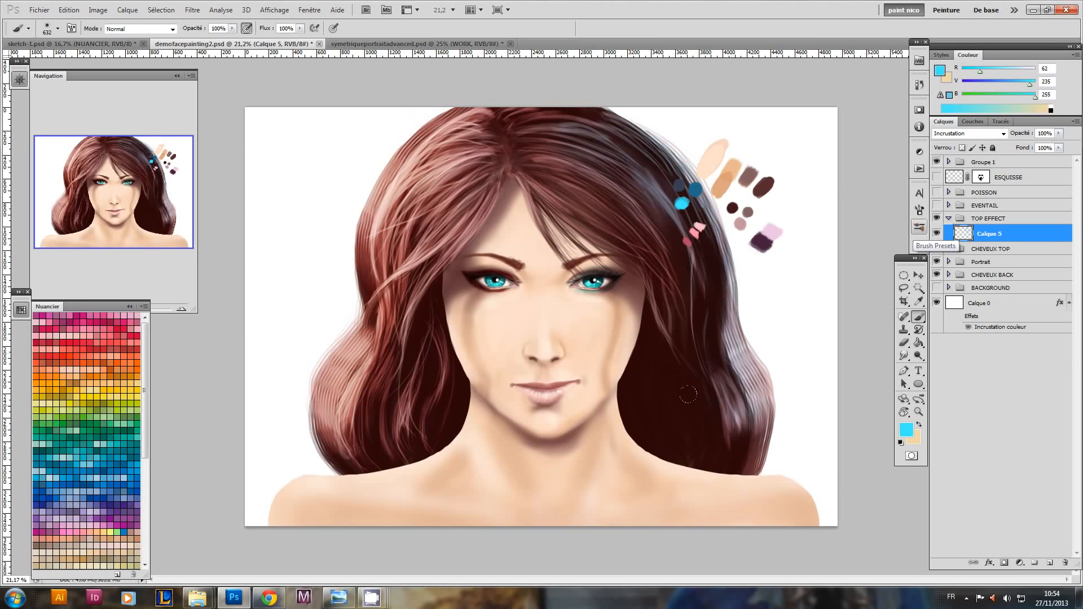
- Soften the cyan tint on the hair above the forehead with a large soft eraser
{"action": "key", "text": "e"}
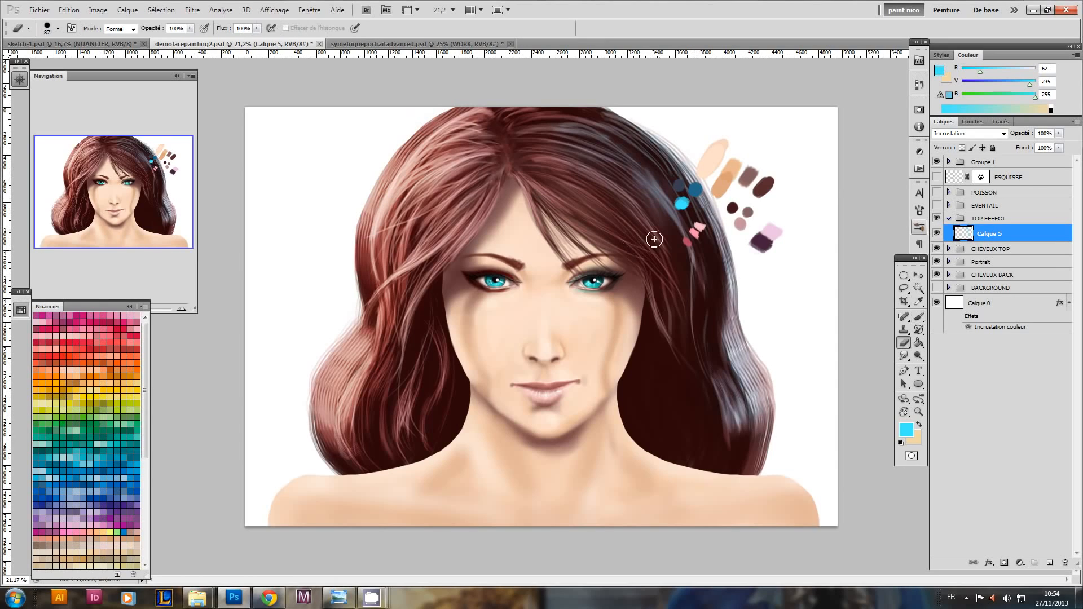
{"action": "right_click", "coordinate": [642, 206]}
{"action": "left_click", "coordinate": [954, 323]}
{"action": "left_click_drag", "start_coordinate": [560, 164], "coordinate": [608, 175]}
- Try to paint the sampled dark blue over the hair beside the face on the portrait's right side
{"action": "key", "text": "b"}
{"action": "key", "text": "x"}
{"action": "left_click", "coordinate": [697, 189], "text": "alt"}
{"action": "mouse_move", "coordinate": [668, 283]}
{"action": "left_mouse_down"}
{"action": "mouse_move", "coordinate": [623, 215]}
{"action": "mouse_move", "coordinate": [591, 190]}
{"action": "mouse_move", "coordinate": [576, 208]}
{"action": "left_mouse_up"}
{"action": "key", "text": "ctrl+z"}
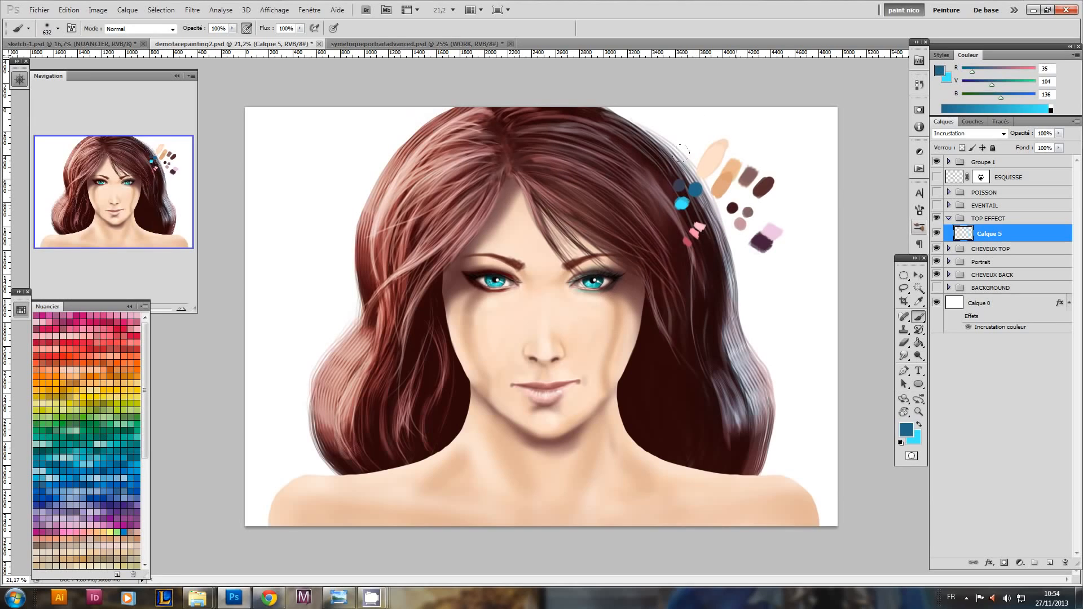
- Tone down the cyan reflections with the eraser and paint the sampled light pink over the hair on the portrait's right side
{"action": "key", "text": "e"}
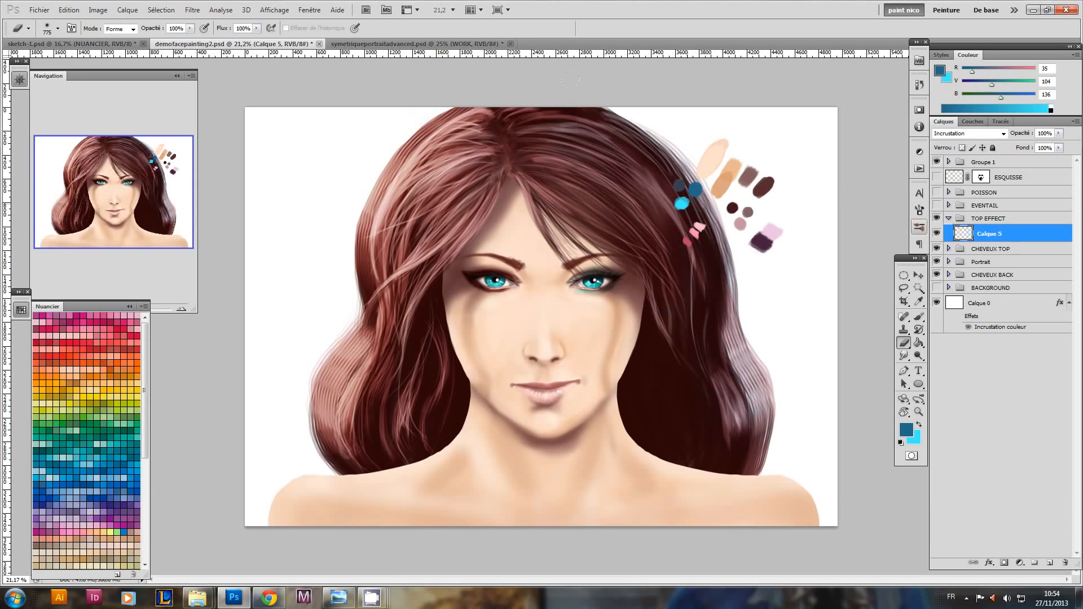
{"action": "key", "text": "b"}
{"action": "left_click", "coordinate": [774, 230], "text": "alt"}
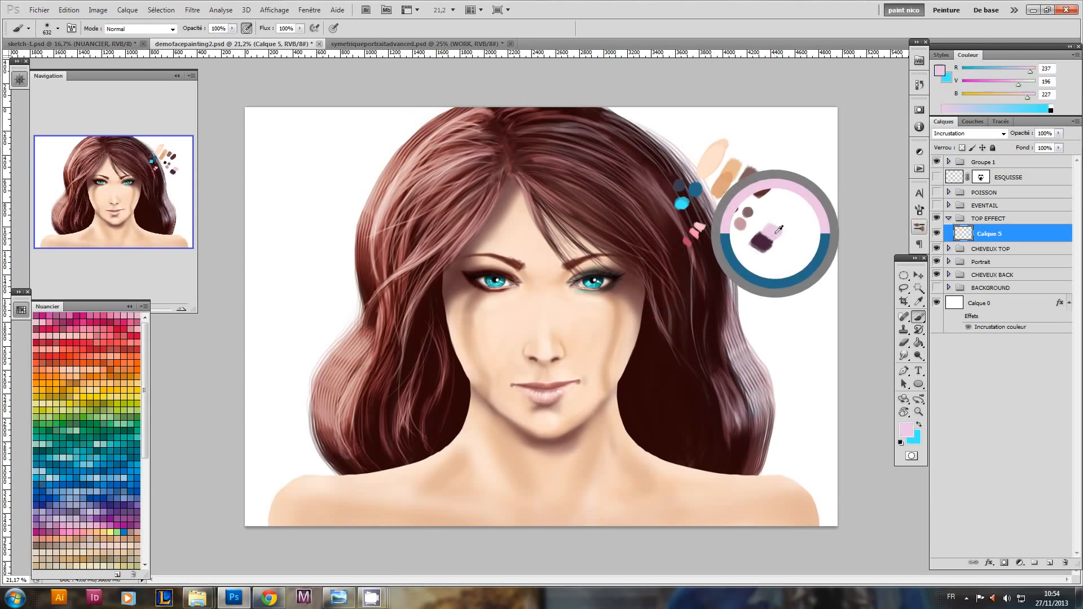
{"action": "mouse_move", "coordinate": [526, 110]}
{"action": "left_mouse_down"}
{"action": "mouse_move", "coordinate": [633, 214]}
{"action": "mouse_move", "coordinate": [609, 134]}
{"action": "mouse_move", "coordinate": [520, 61]}
{"action": "left_mouse_up"}
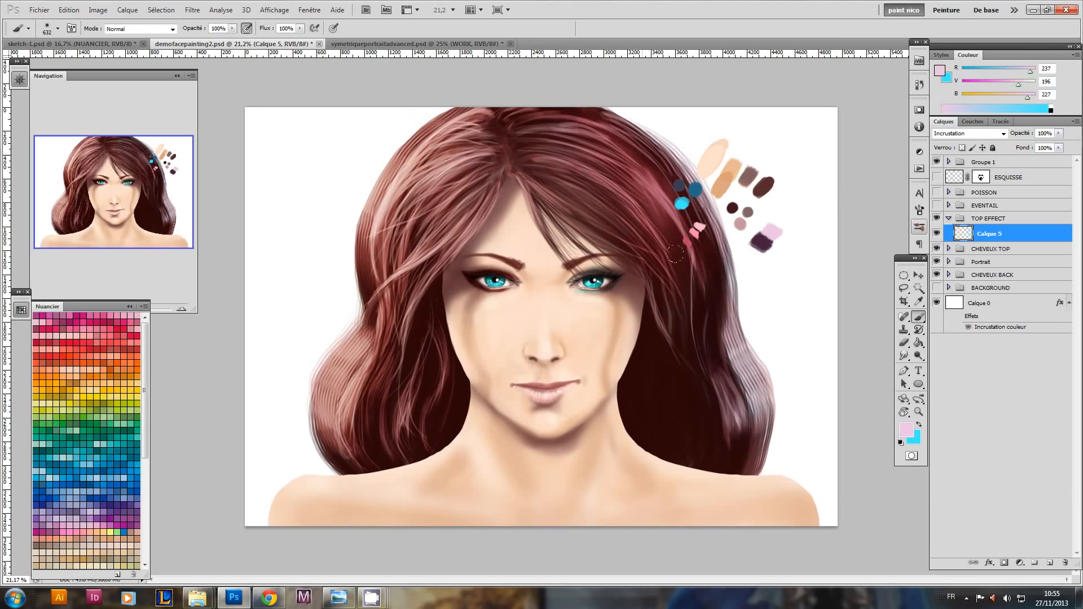
{"action": "left_click_drag", "start_coordinate": [675, 253], "coordinate": [680, 351]}
- Erase the excess pink tint from the hair on the portrait's right side with the soft eraser
{"action": "key", "text": "e"}
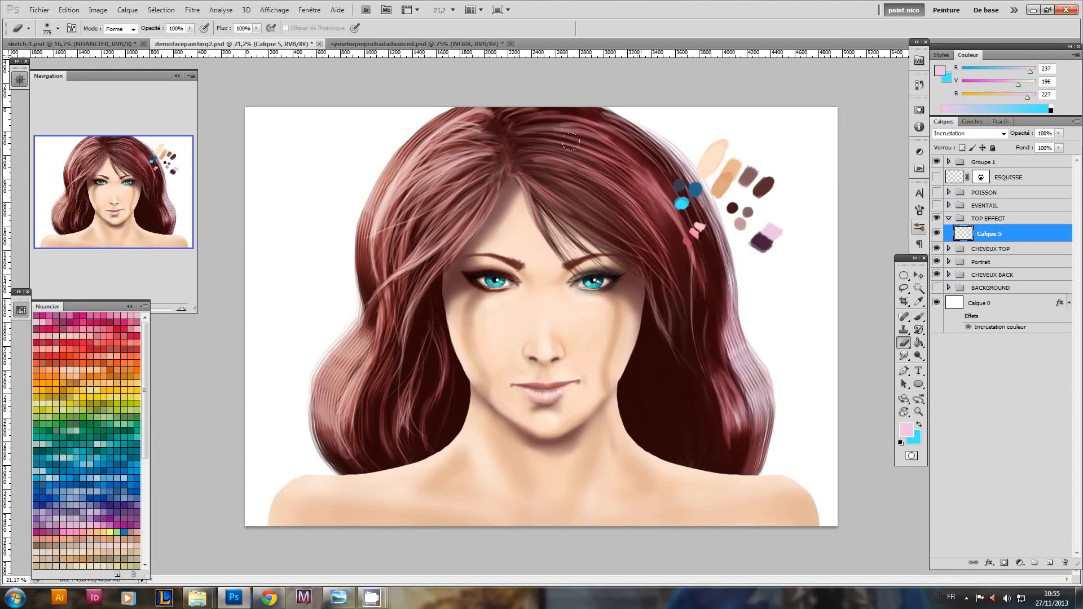
{"action": "mouse_move", "coordinate": [626, 230]}
{"action": "left_mouse_down"}
{"action": "mouse_move", "coordinate": [644, 365]}
{"action": "mouse_move", "coordinate": [680, 388]}
{"action": "left_mouse_up"}
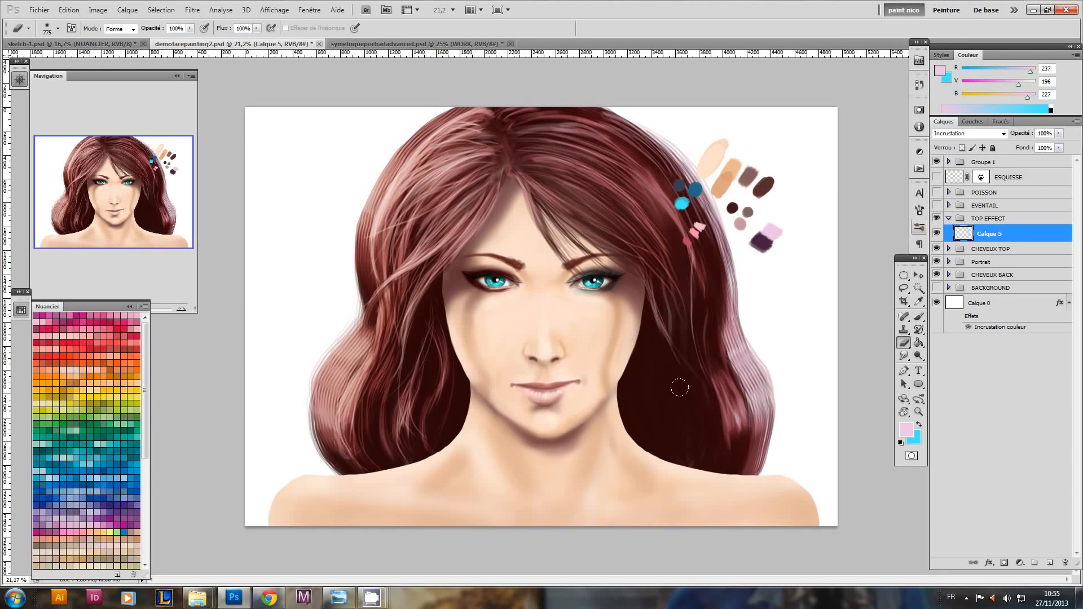
{"action": "mouse_move", "coordinate": [722, 257]}
{"action": "left_mouse_down"}
{"action": "mouse_move", "coordinate": [732, 264]}
{"action": "mouse_move", "coordinate": [724, 261]}
{"action": "left_mouse_up"}
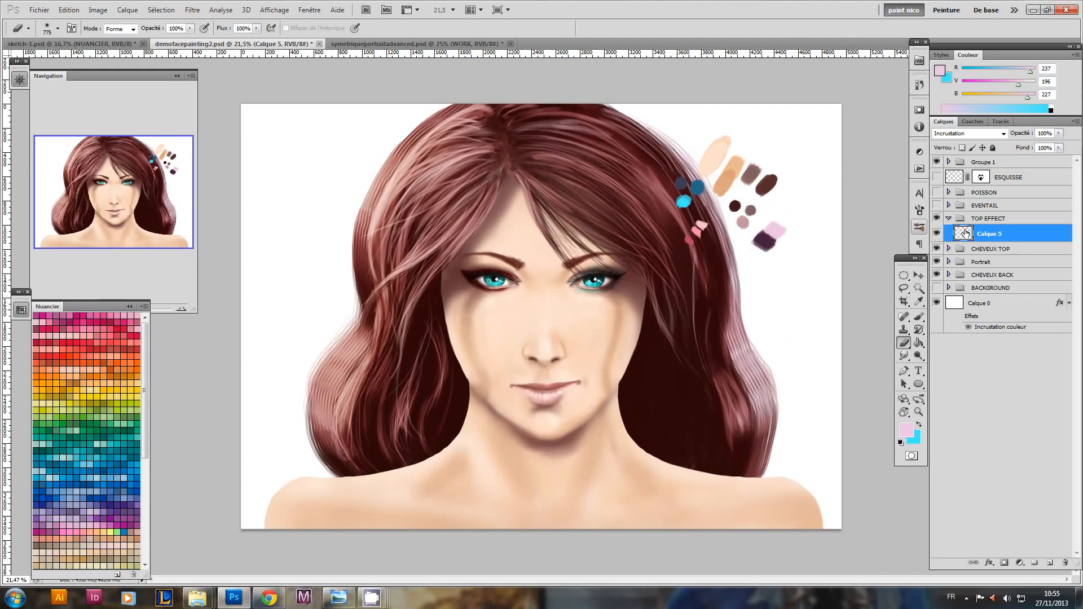
- Add a layer above Calque 5 in the TOP EFFECT group and name it LUEUR EXTERNE
{"action": "left_click", "coordinate": [1048, 564]}
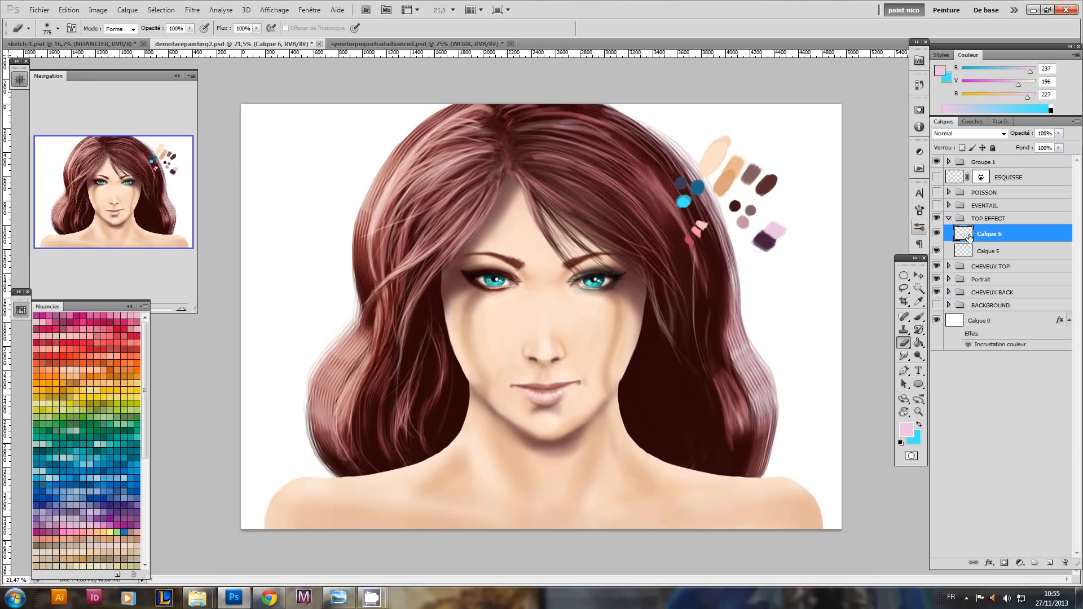
{"action": "double_click", "coordinate": [987, 235]}
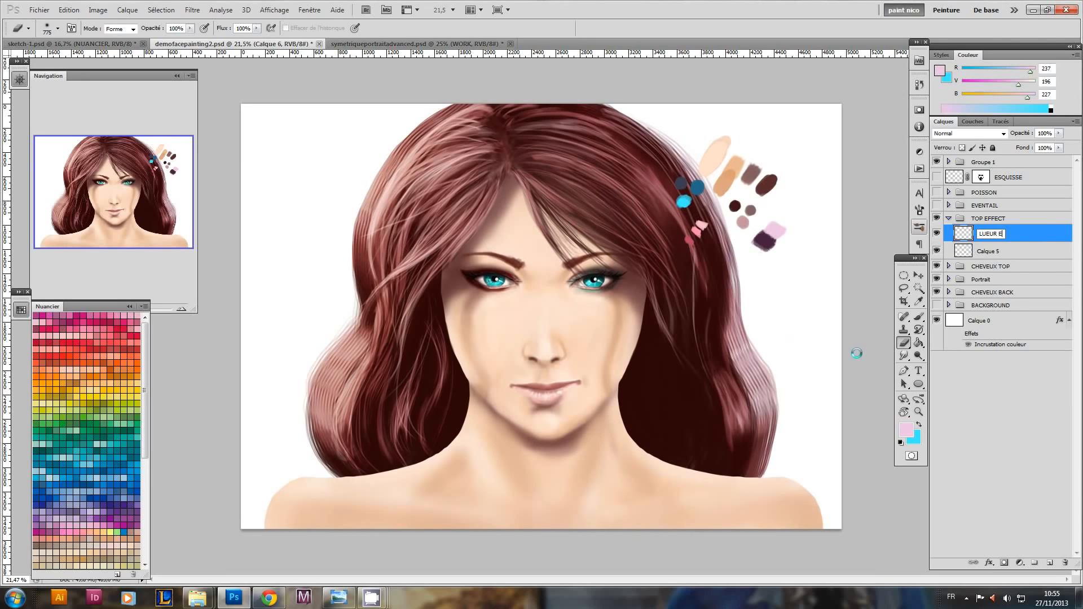
{"action": "key", "text": "Return"}
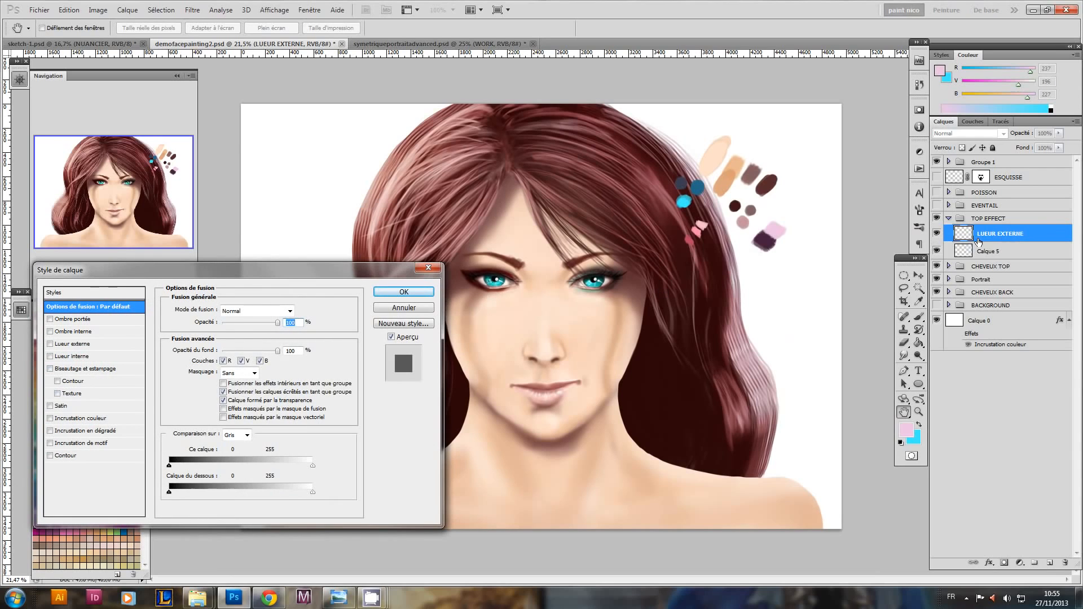
{"action": "left_click", "coordinate": [409, 308]}
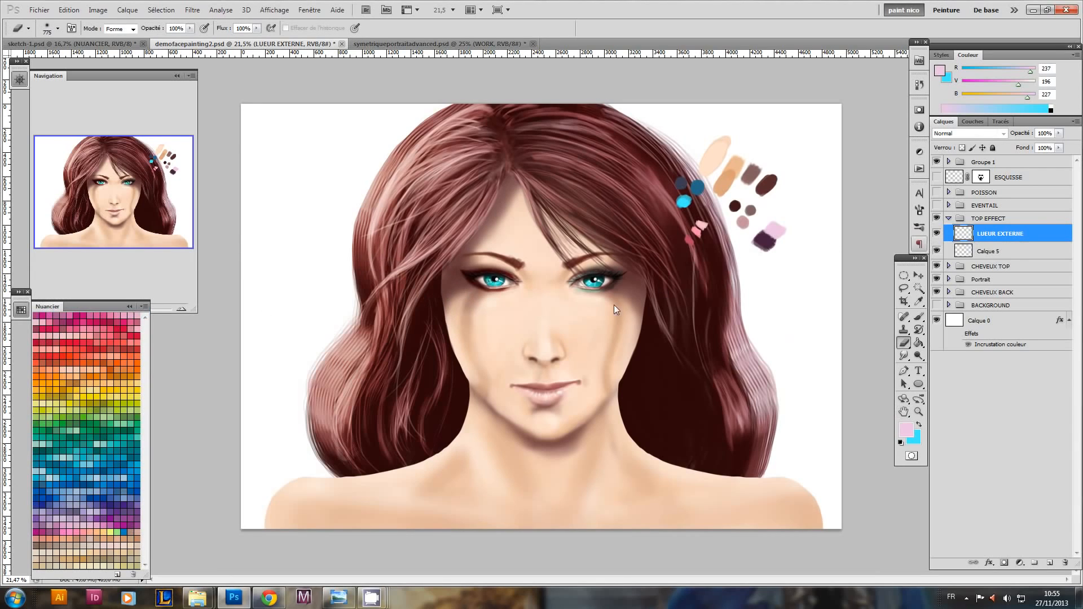
- Give the LUEUR EXTERNE layer an outer glow in the sampled light pink #edc4e3 with the Incrustation blend mode
{"action": "double_click", "coordinate": [965, 233]}
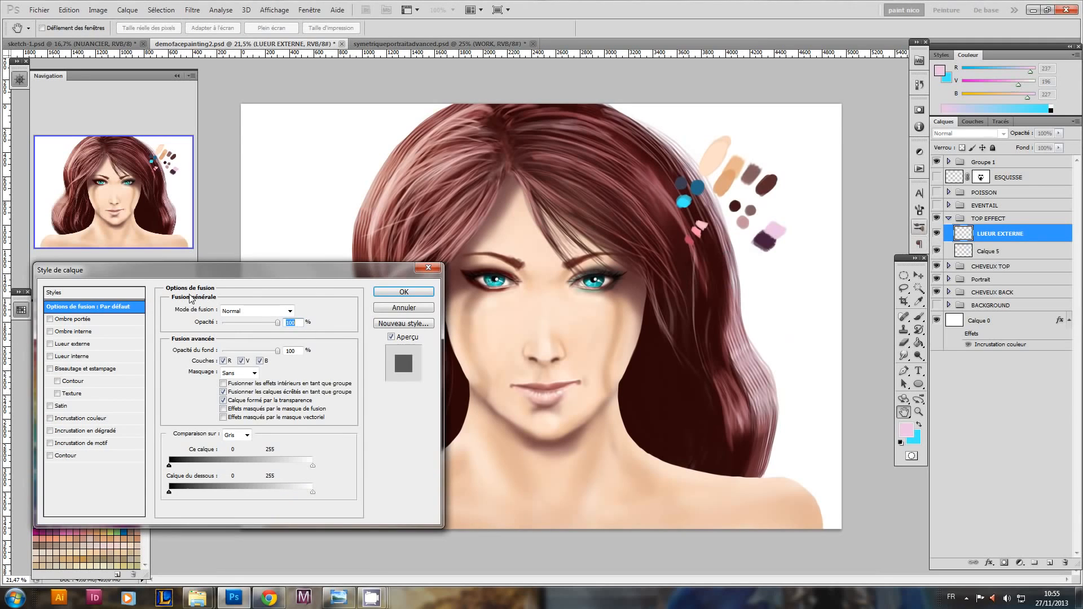
{"action": "left_click_drag", "start_coordinate": [237, 272], "coordinate": [344, 239]}
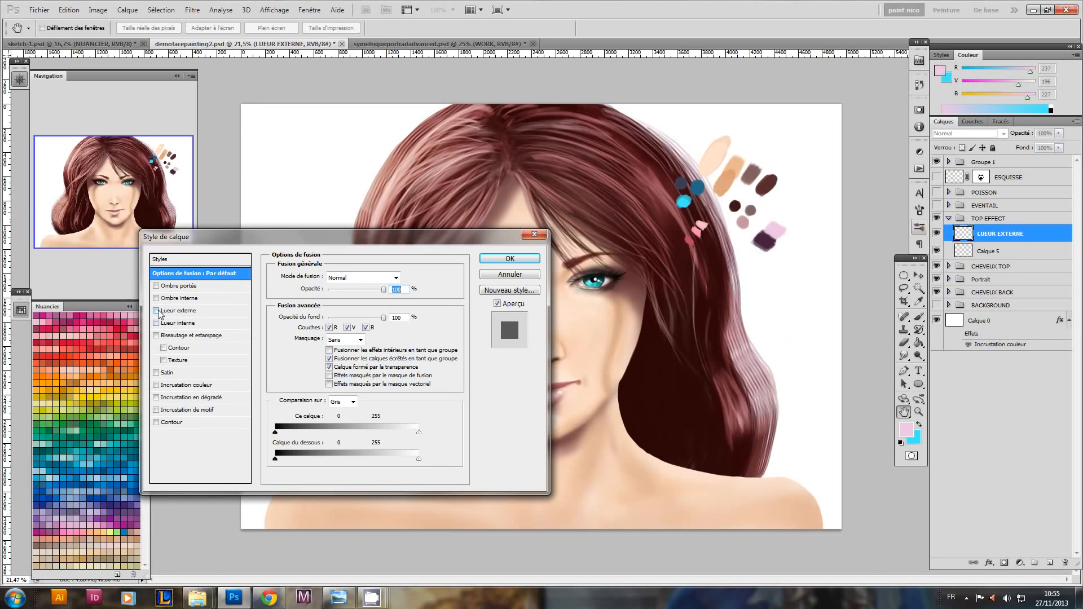
{"action": "left_click", "coordinate": [157, 311]}
{"action": "left_click", "coordinate": [180, 310]}
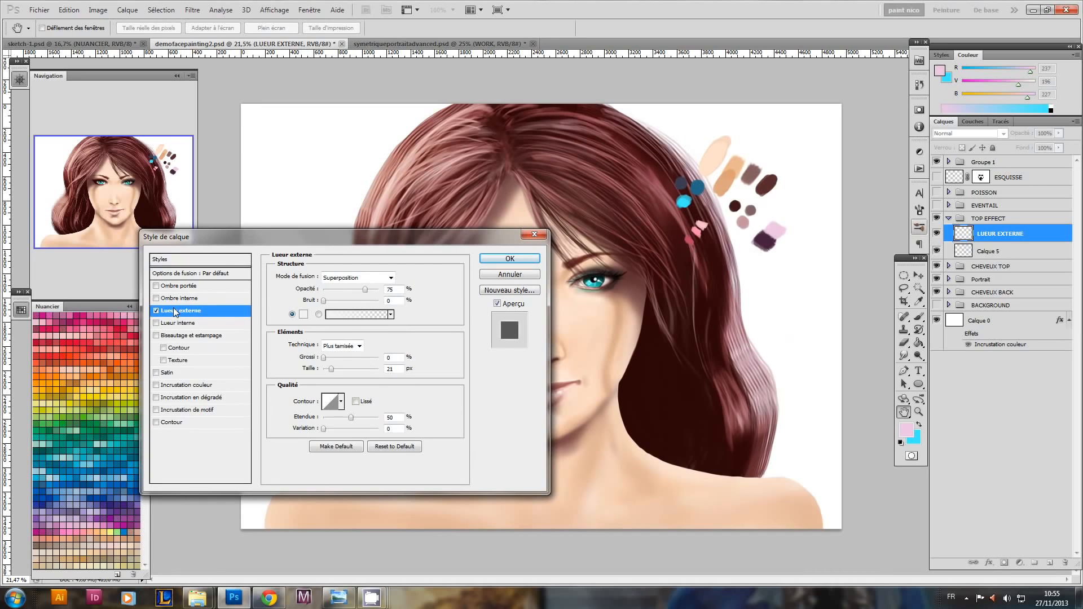
{"action": "left_click", "coordinate": [304, 315]}
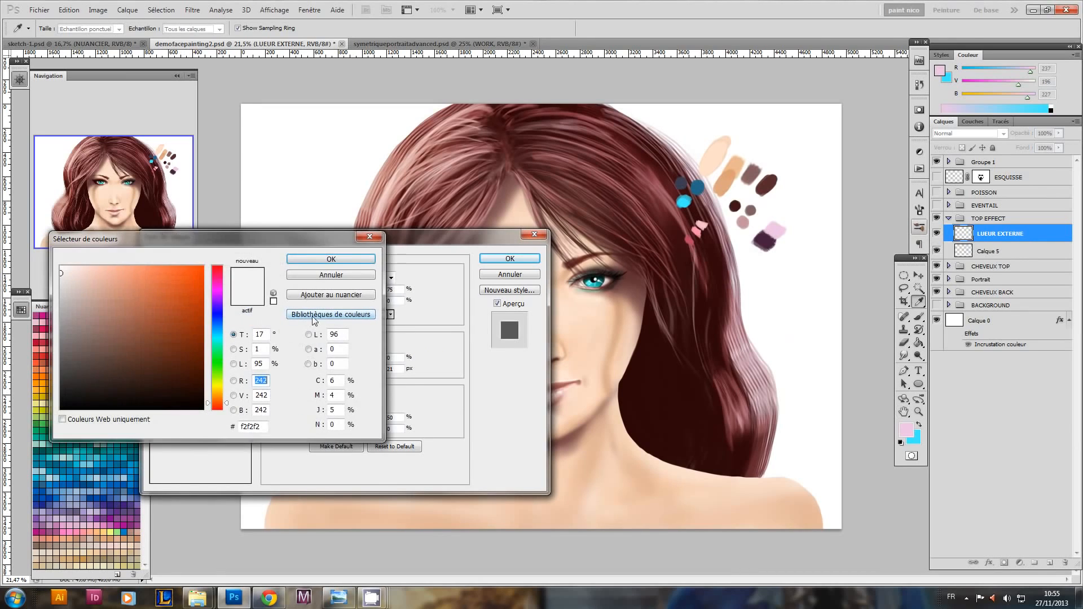
{"action": "left_click", "coordinate": [777, 228]}
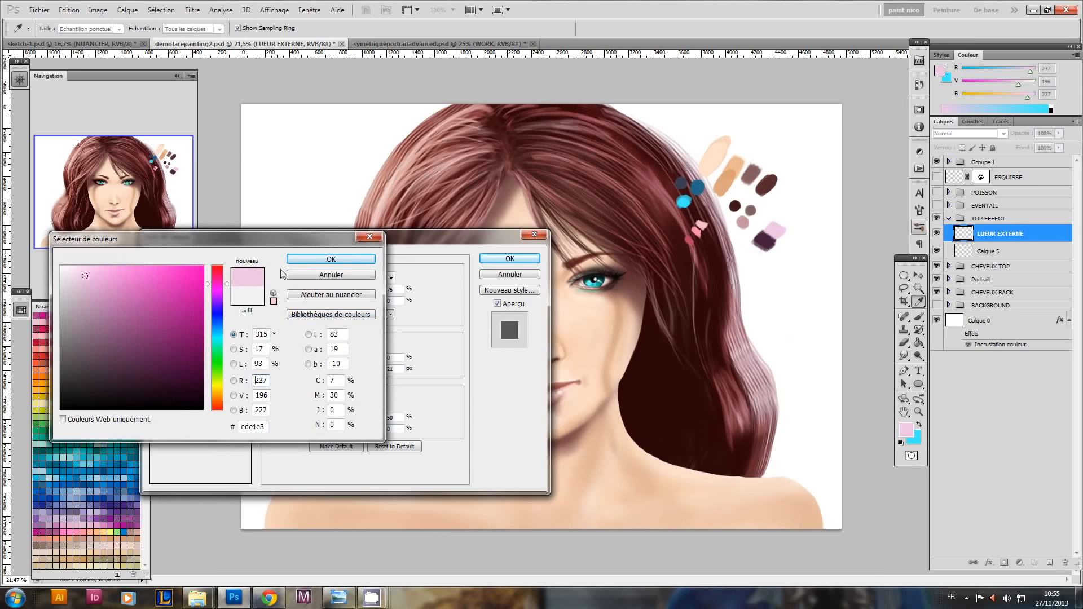
{"action": "left_click", "coordinate": [331, 258]}
{"action": "left_click", "coordinate": [348, 278]}
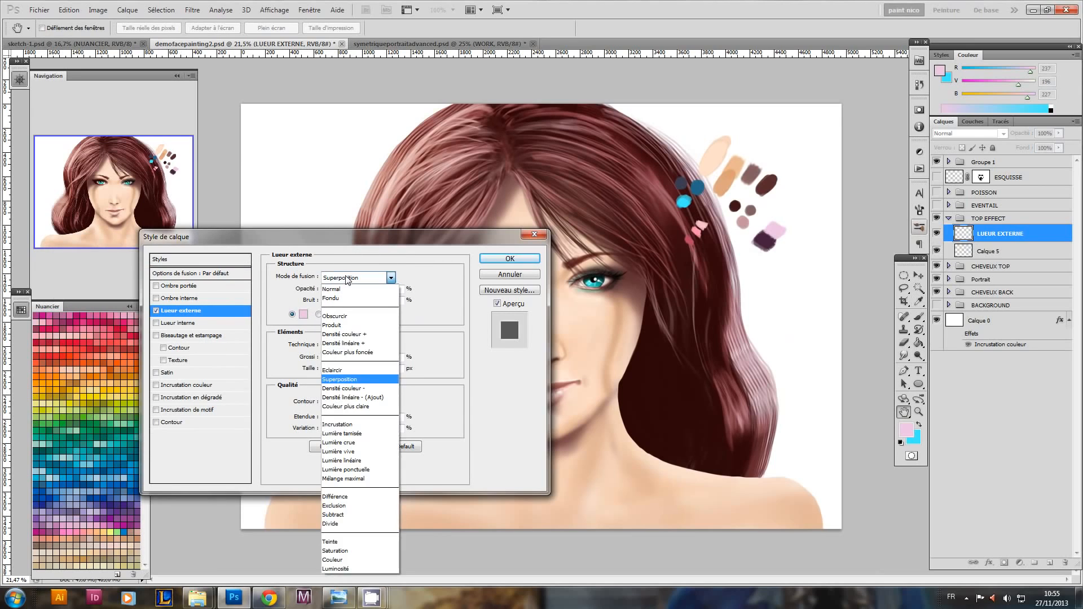
{"action": "left_click", "coordinate": [354, 427]}
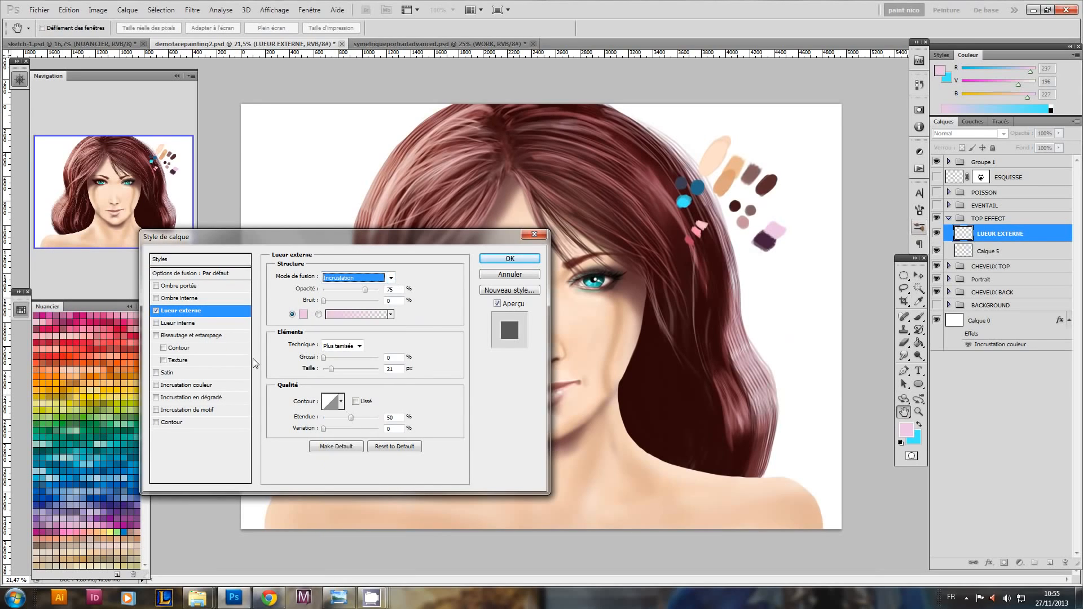
- Add an inner glow in the sampled light pink #edc4e3 to the LUEUR EXTERNE layer and apply the layer style
{"action": "left_click", "coordinate": [169, 323]}
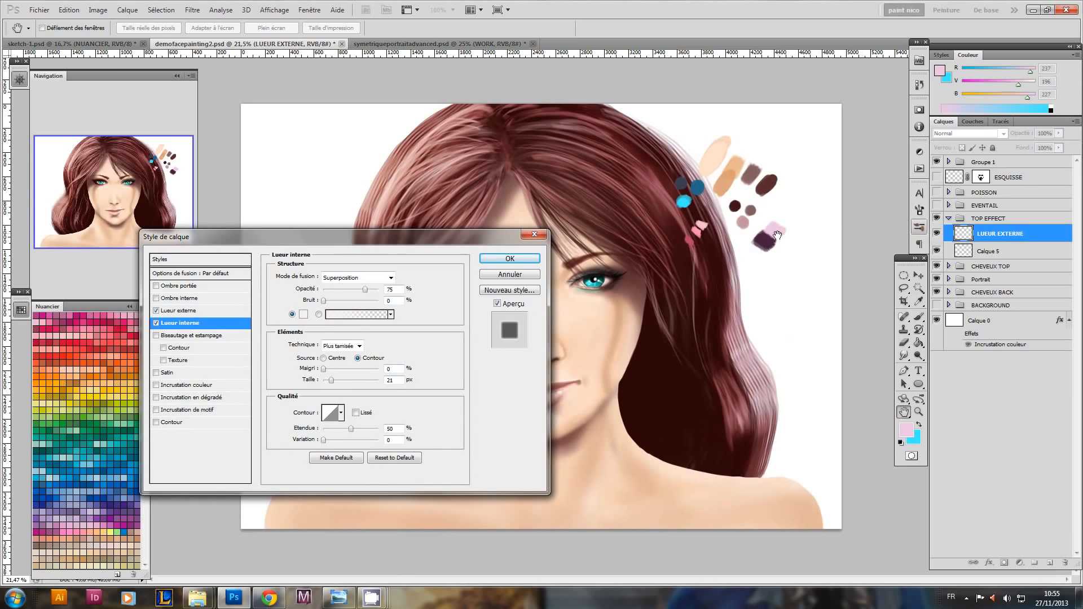
{"action": "left_click", "coordinate": [304, 314]}
{"action": "left_click_drag", "start_coordinate": [280, 247], "coordinate": [410, 343]}
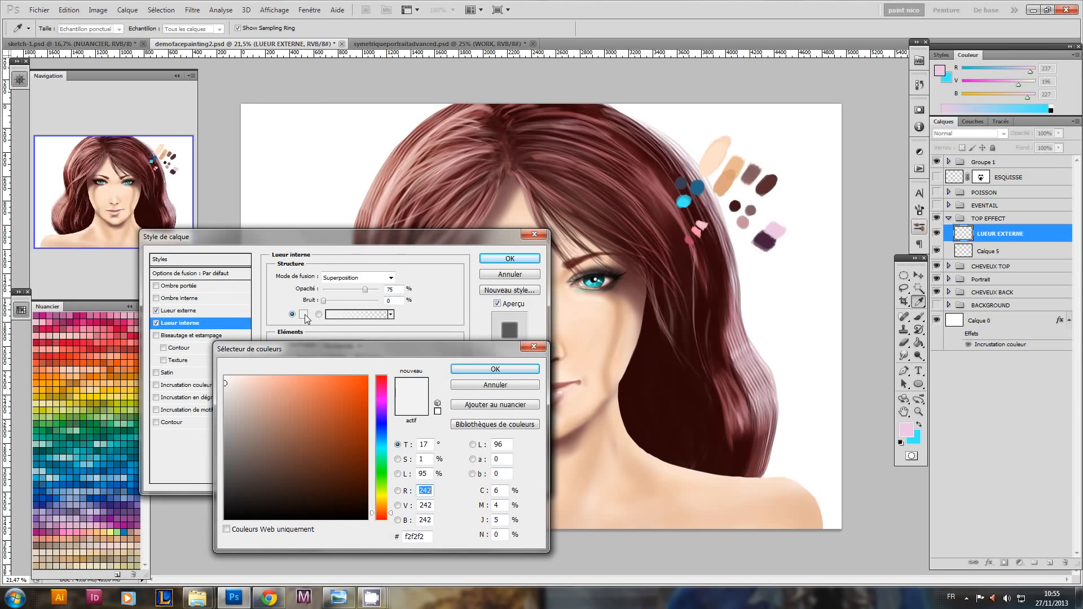
{"action": "left_click", "coordinate": [773, 230]}
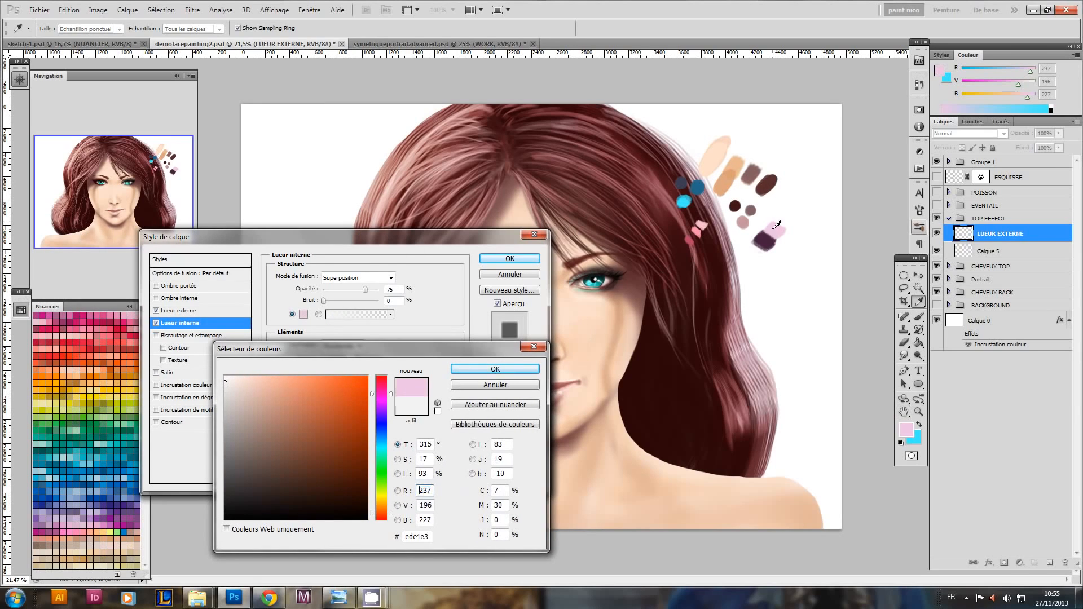
{"action": "left_click", "coordinate": [496, 368]}
{"action": "left_click", "coordinate": [345, 316]}
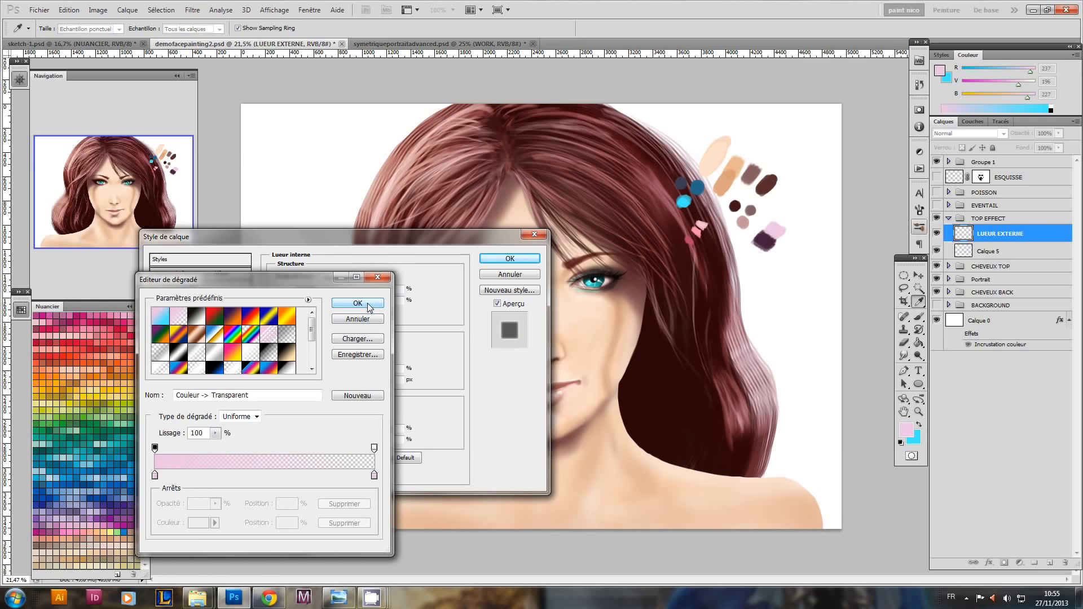
{"action": "left_click", "coordinate": [368, 304]}
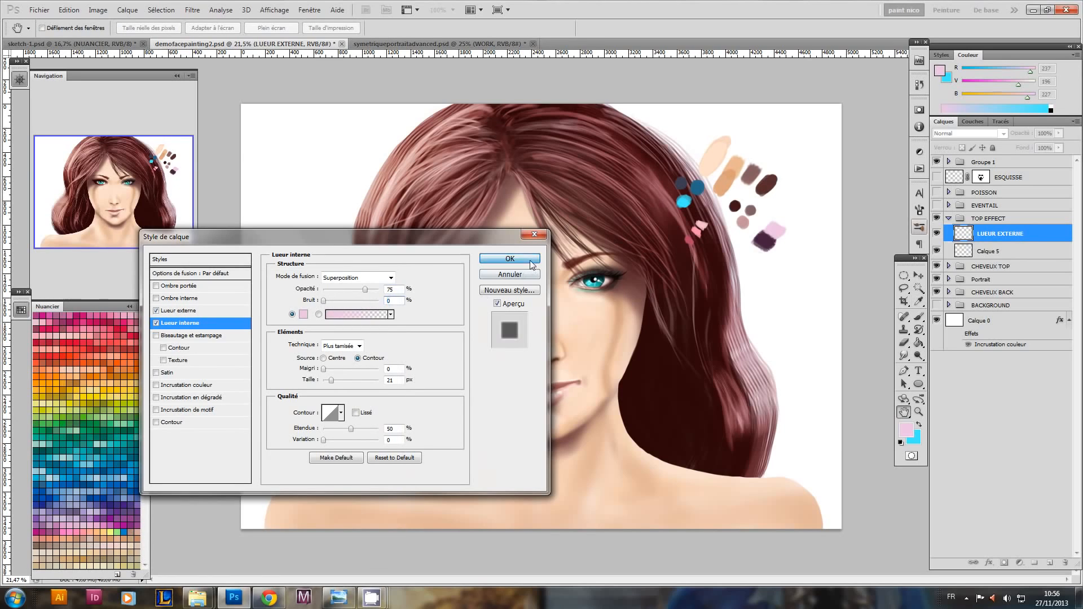
{"action": "left_click", "coordinate": [509, 259]}
{"action": "key", "text": "e"}
{"action": "key", "text": "b"}
{"action": "scroll", "coordinate": [671, 226], "scroll_direction": "up", "scroll_amount": 3}
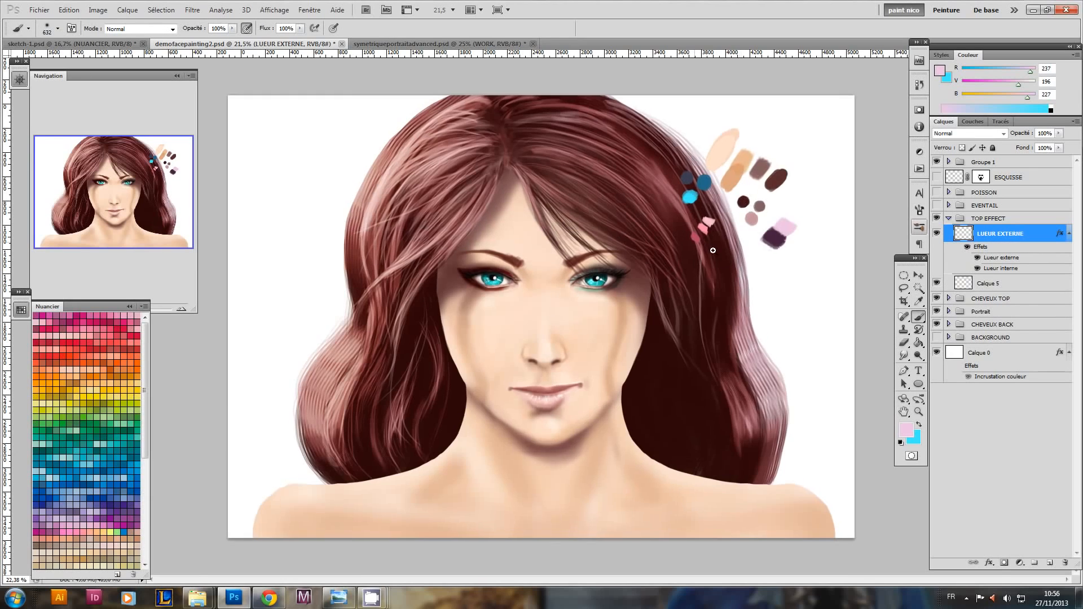
{"action": "left_click_drag", "start_coordinate": [539, 110], "coordinate": [624, 156]}
{"action": "key", "text": "ctrl+z"}
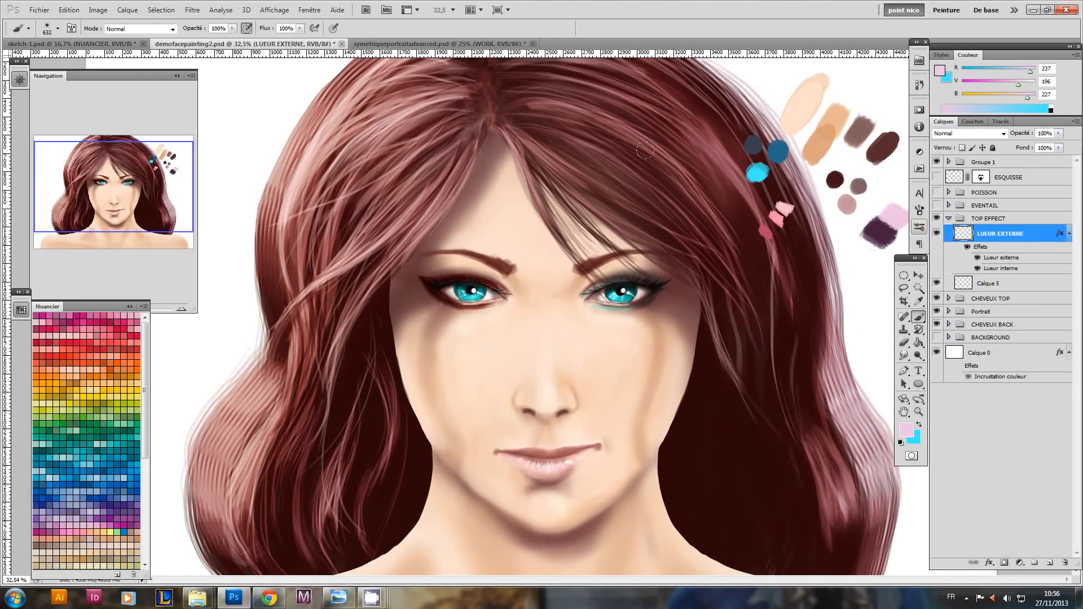
- Choose a small 10 px brush tip and rotate the canvas so the portrait lies on its side
{"action": "scroll", "coordinate": [665, 182], "scroll_direction": "down", "scroll_amount": 1}
{"action": "right_click", "coordinate": [634, 205]}
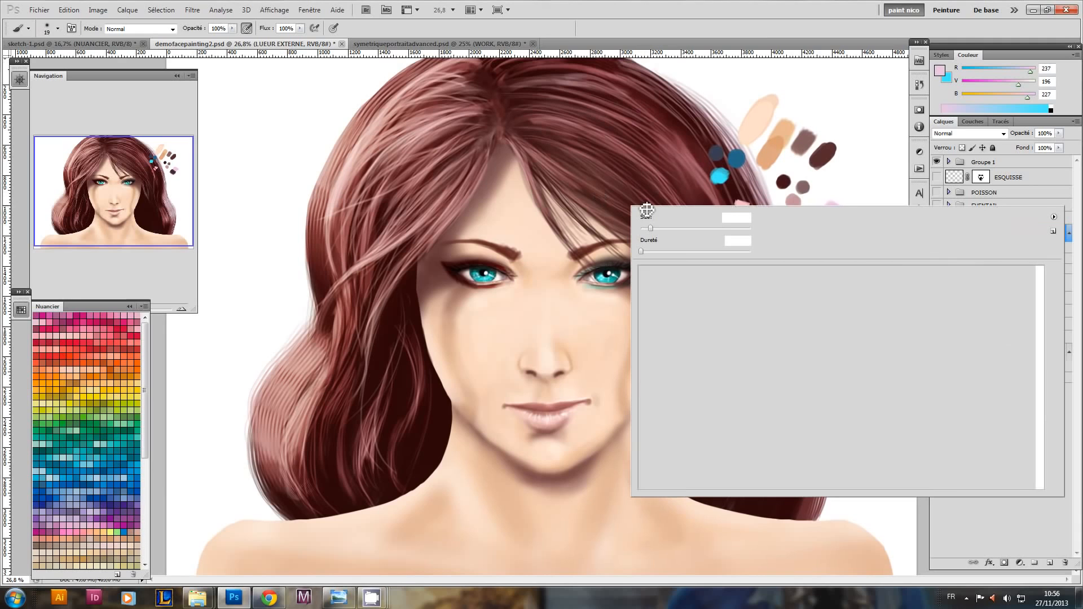
{"action": "left_click", "coordinate": [874, 355]}
{"action": "left_click", "coordinate": [542, 324]}
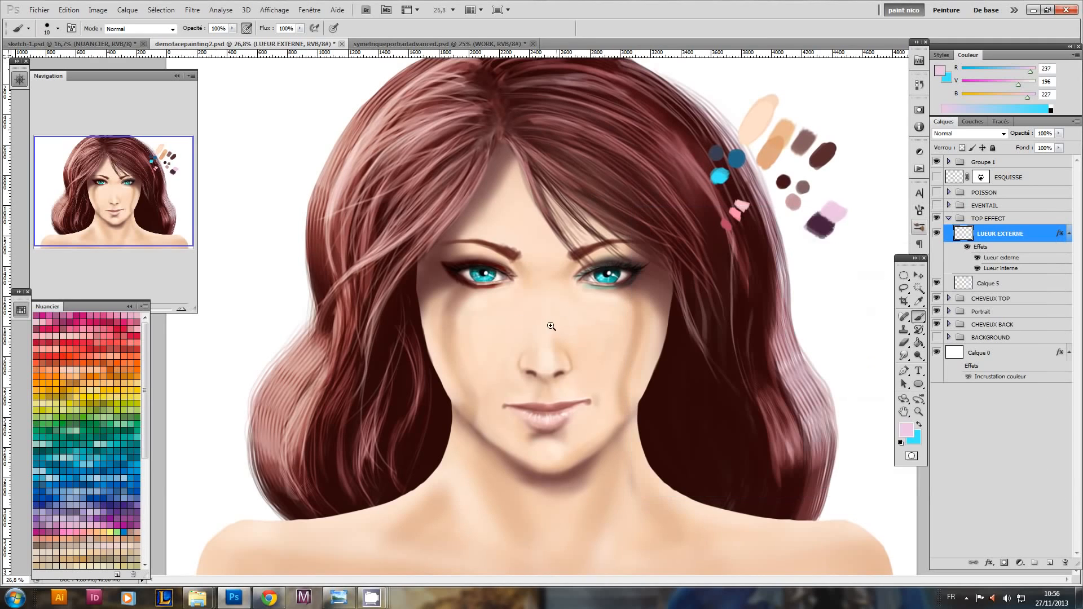
{"action": "scroll", "coordinate": [551, 326], "scroll_direction": "down", "scroll_amount": 2}
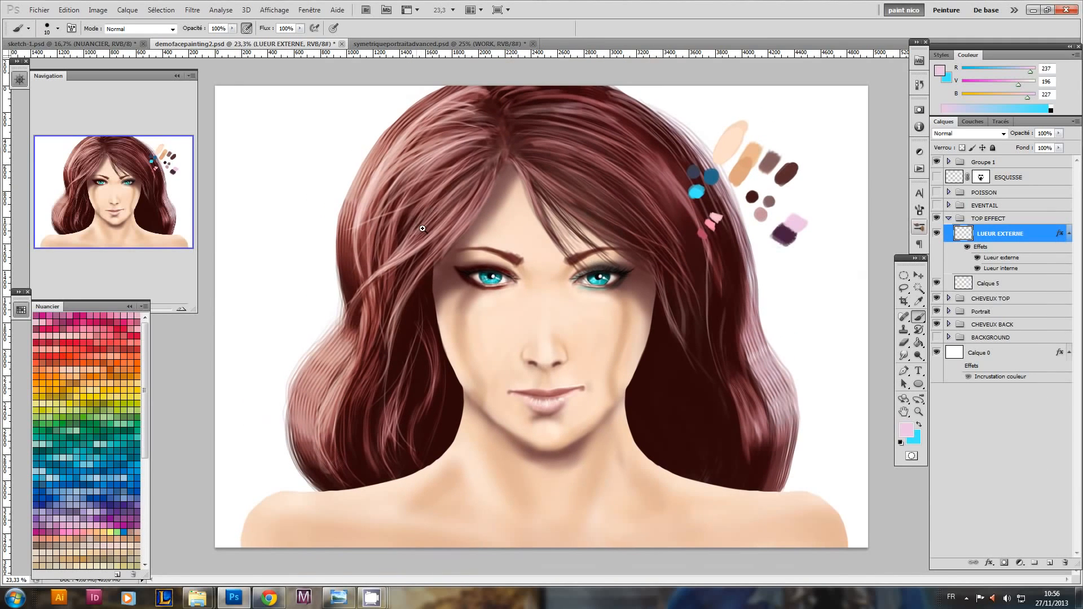
{"action": "scroll", "coordinate": [423, 229], "scroll_direction": "up", "scroll_amount": 1}
{"action": "scroll", "coordinate": [452, 222], "scroll_direction": "down", "scroll_amount": 2}
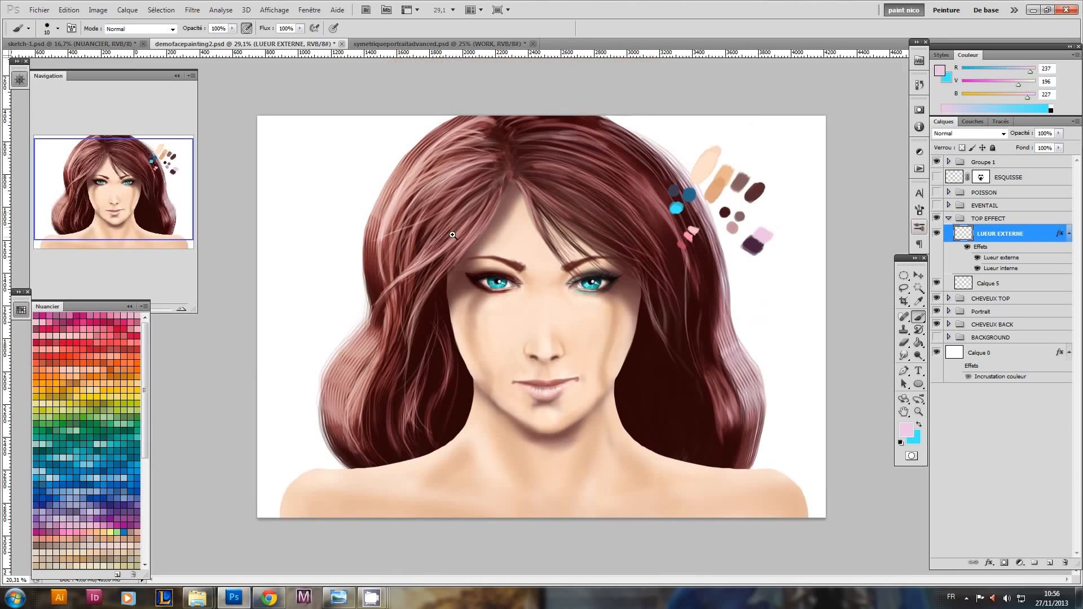
{"action": "scroll", "coordinate": [727, 313], "scroll_direction": "up", "scroll_amount": 1}
{"action": "key", "text": "r"}
{"action": "mouse_move", "coordinate": [717, 407]}
{"action": "left_mouse_down"}
{"action": "mouse_move", "coordinate": [686, 450]}
{"action": "mouse_move", "coordinate": [501, 462]}
{"action": "left_mouse_up"}
{"action": "left_click_drag", "start_coordinate": [646, 437], "coordinate": [553, 377]}
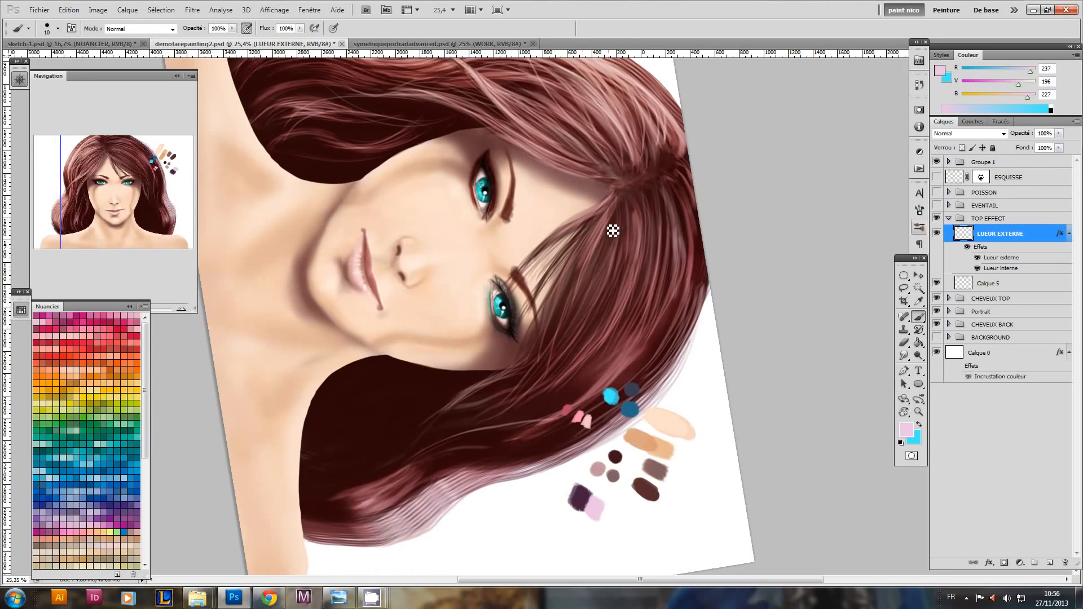
- Sample the dark purple swatch and paint thin strands over the portrait's right-side hair, plus a test scribble on the dark area
{"action": "left_click", "coordinate": [577, 499], "text": "alt"}
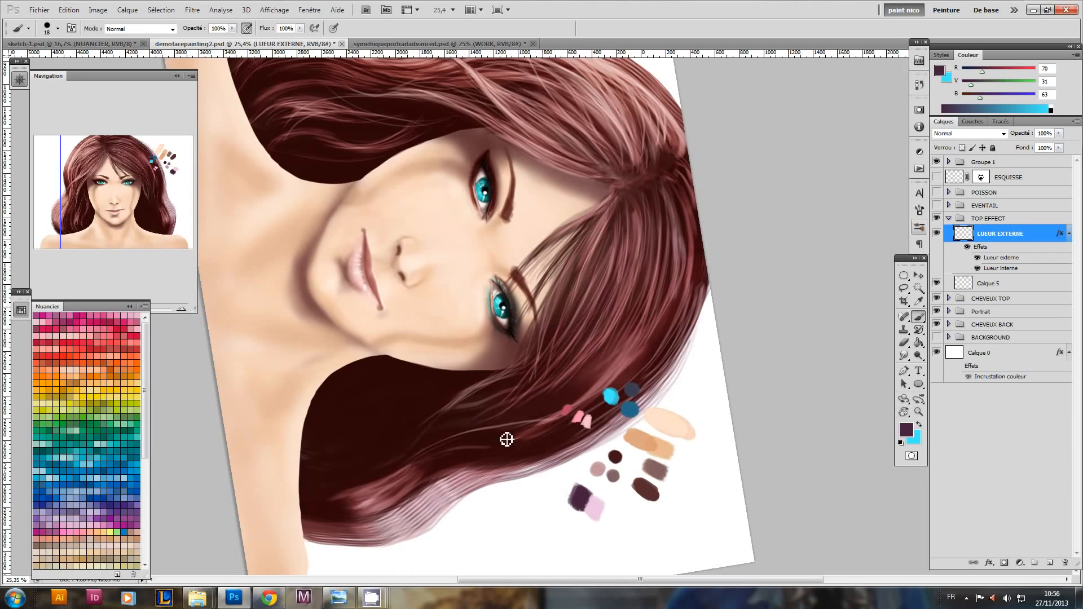
{"action": "mouse_move", "coordinate": [405, 377]}
{"action": "left_mouse_down"}
{"action": "mouse_move", "coordinate": [407, 418]}
{"action": "mouse_move", "coordinate": [481, 313]}
{"action": "left_mouse_up"}
{"action": "scroll", "coordinate": [373, 445], "scroll_direction": "up", "scroll_amount": 5}
{"action": "left_click_drag", "start_coordinate": [293, 559], "coordinate": [434, 359]}
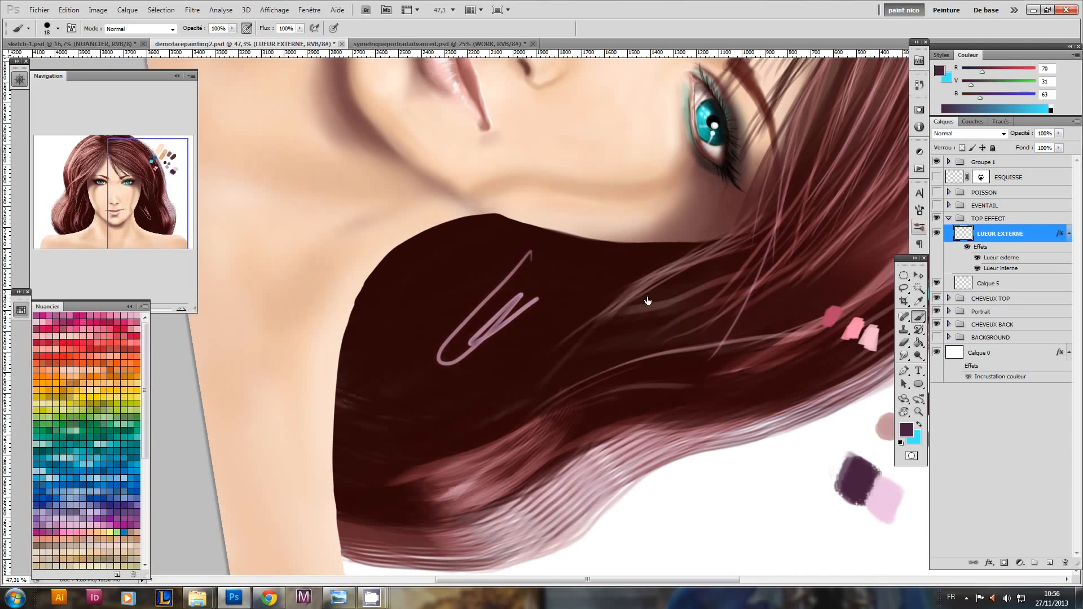
- Set the LUEUR EXTERNE layer's outer glow to the Normal blend mode at 100% opacity
{"action": "double_click", "coordinate": [1002, 257]}
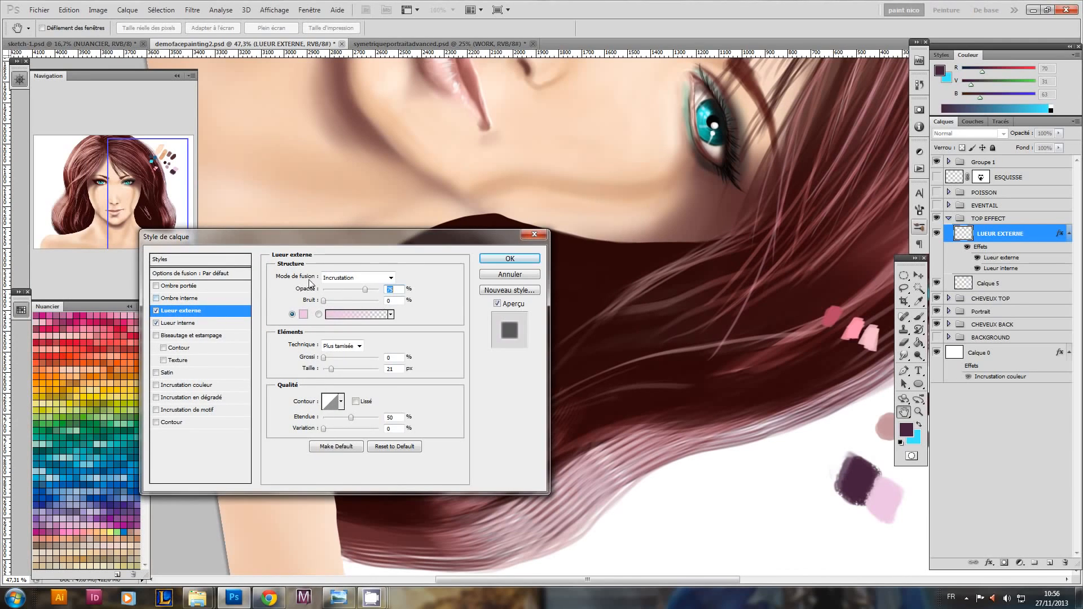
{"action": "left_click", "coordinate": [367, 279]}
{"action": "left_click", "coordinate": [356, 286]}
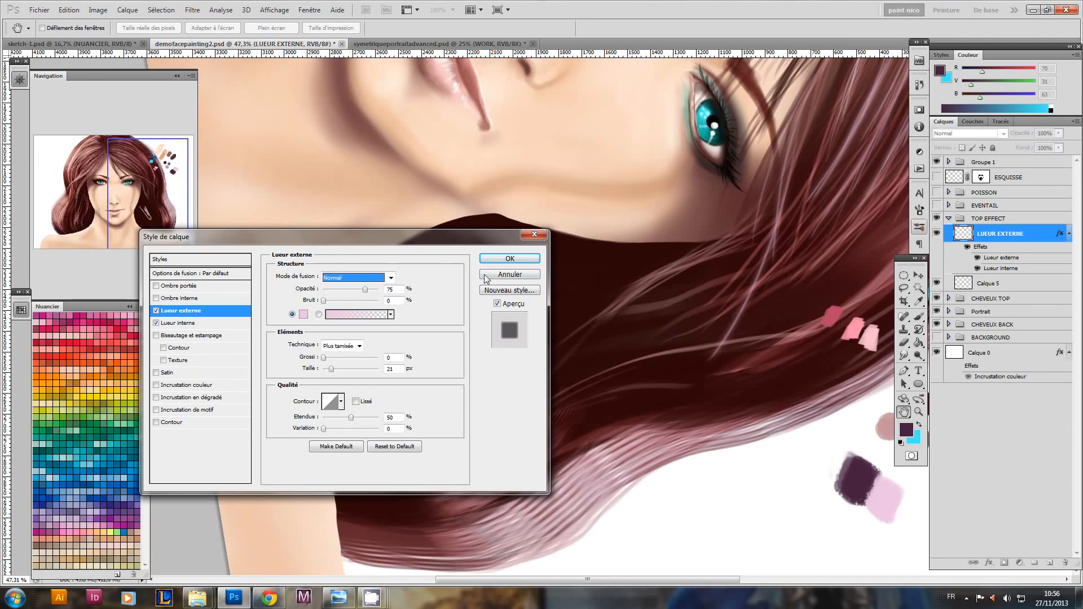
{"action": "left_click_drag", "start_coordinate": [475, 243], "coordinate": [919, 243]}
{"action": "left_click_drag", "start_coordinate": [808, 290], "coordinate": [831, 291]}
- Compare blend modes such as Densité couleur - and Densité linéaire - (Ajout) for the outer glow, and apply Incrustation
{"action": "left_click", "coordinate": [801, 278]}
{"action": "left_click", "coordinate": [790, 286]}
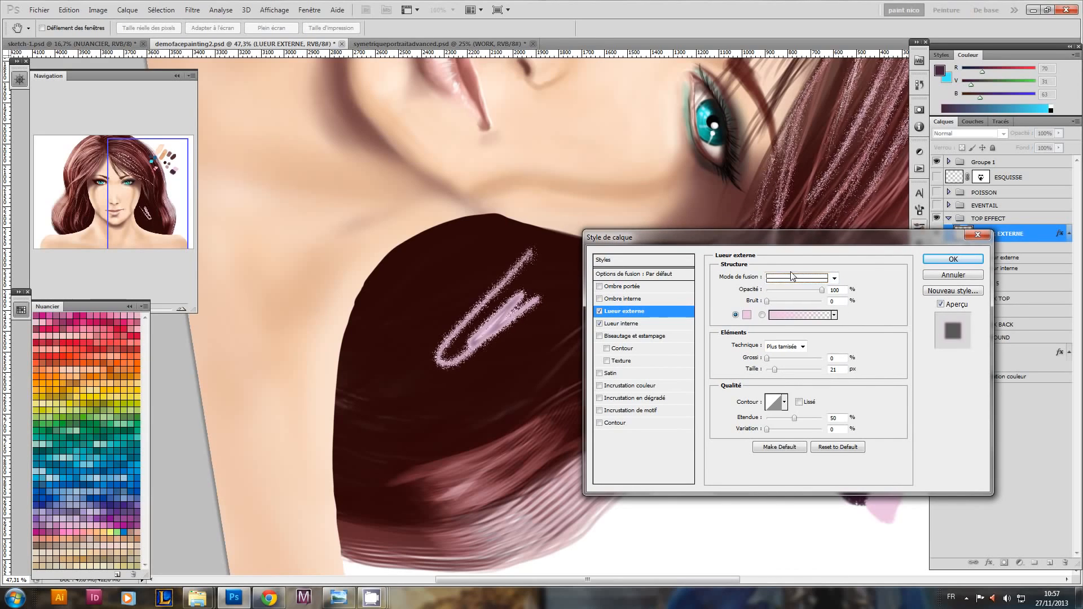
{"action": "scroll", "coordinate": [791, 275], "scroll_direction": "down", "scroll_amount": 6}
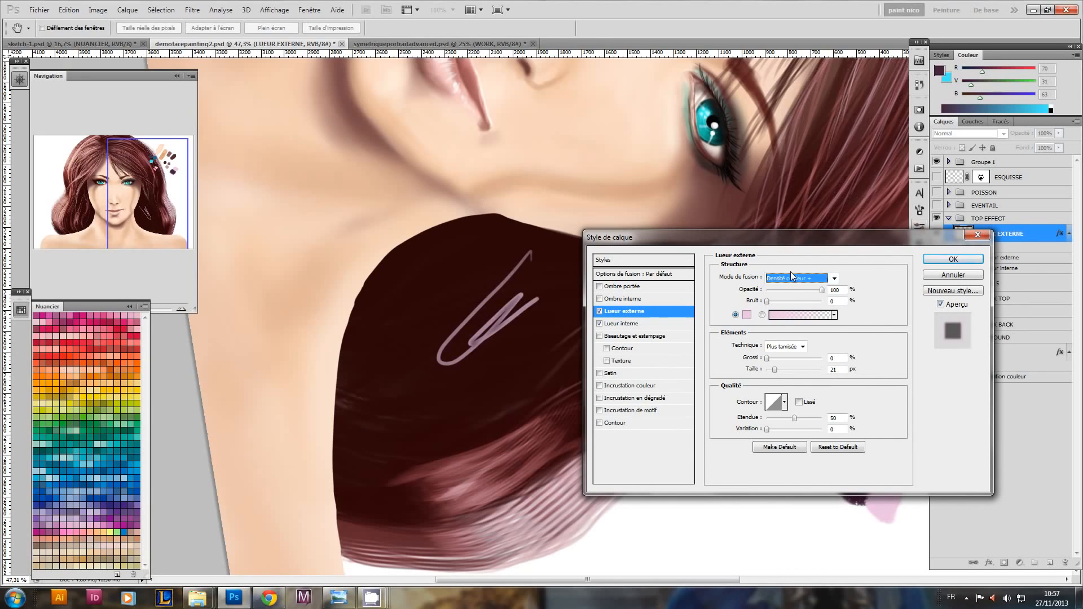
{"action": "scroll", "coordinate": [795, 286], "scroll_direction": "down", "scroll_amount": 3}
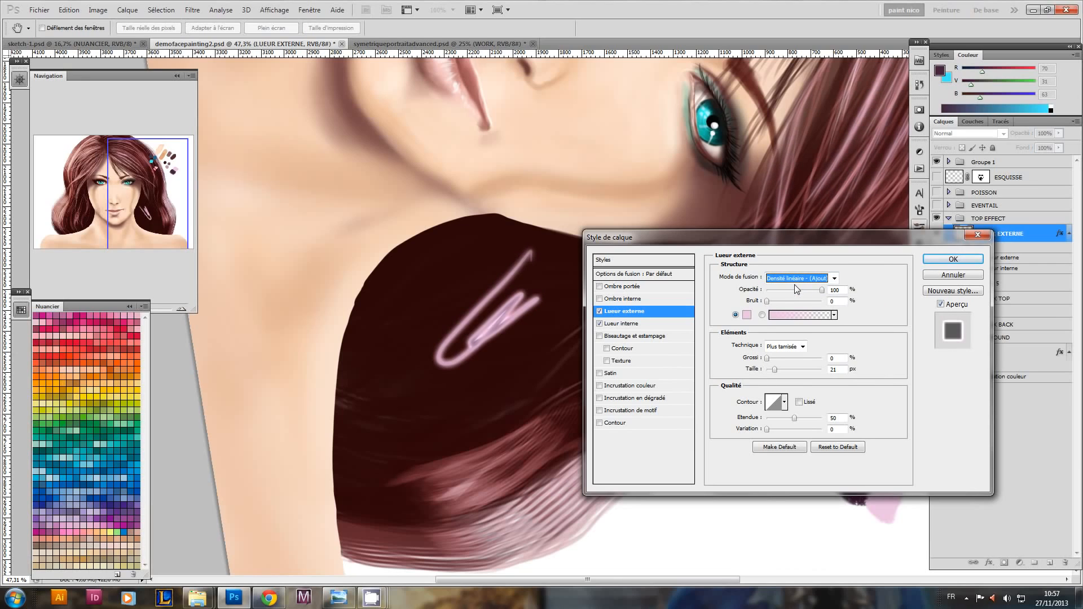
{"action": "scroll", "coordinate": [794, 284], "scroll_direction": "up", "scroll_amount": 1}
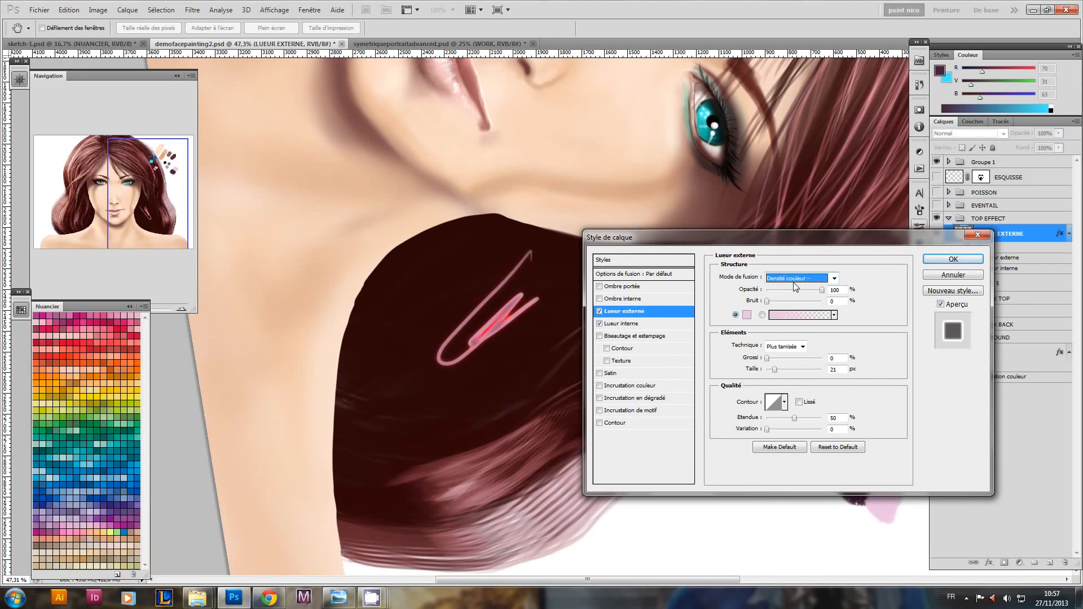
{"action": "scroll", "coordinate": [793, 282], "scroll_direction": "down", "scroll_amount": 4}
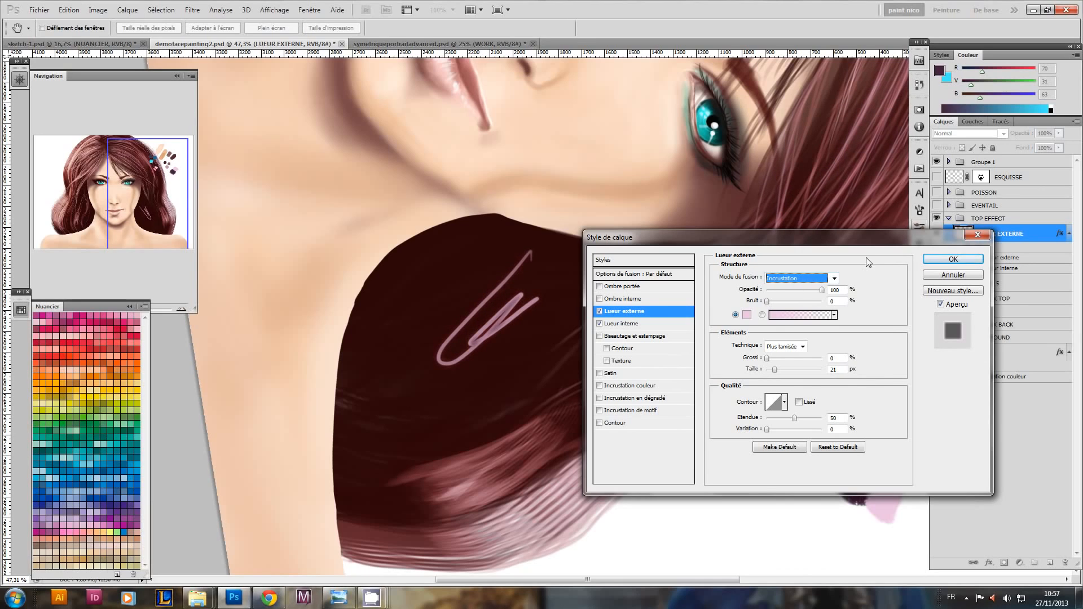
{"action": "left_click", "coordinate": [934, 259]}
- Erase the test scribble from the dark hair area with a hard round 30 px eraser
{"action": "key", "text": "e"}
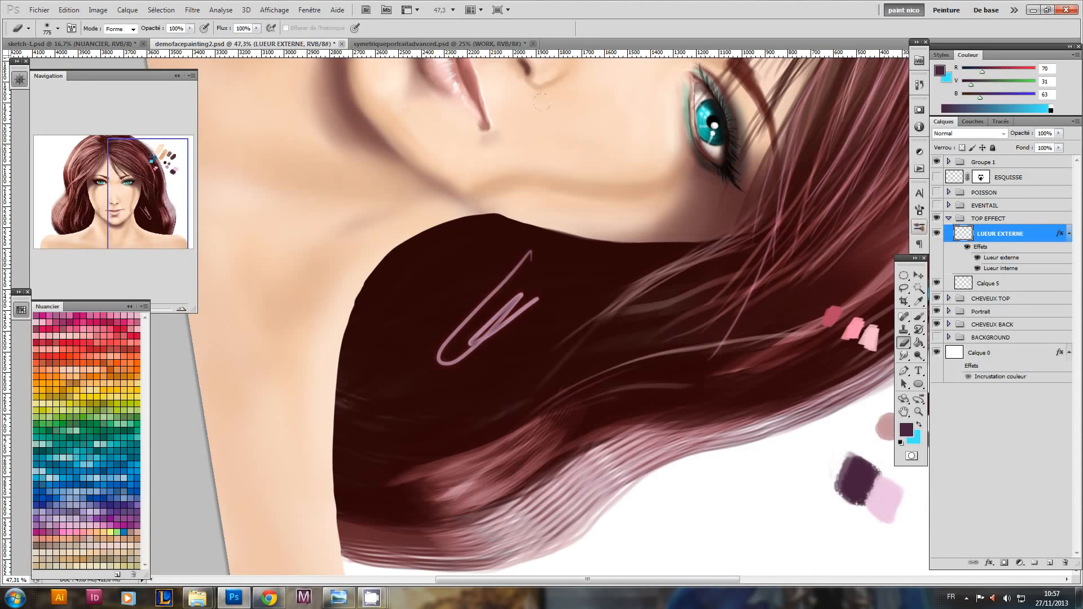
{"action": "right_click", "coordinate": [713, 445]}
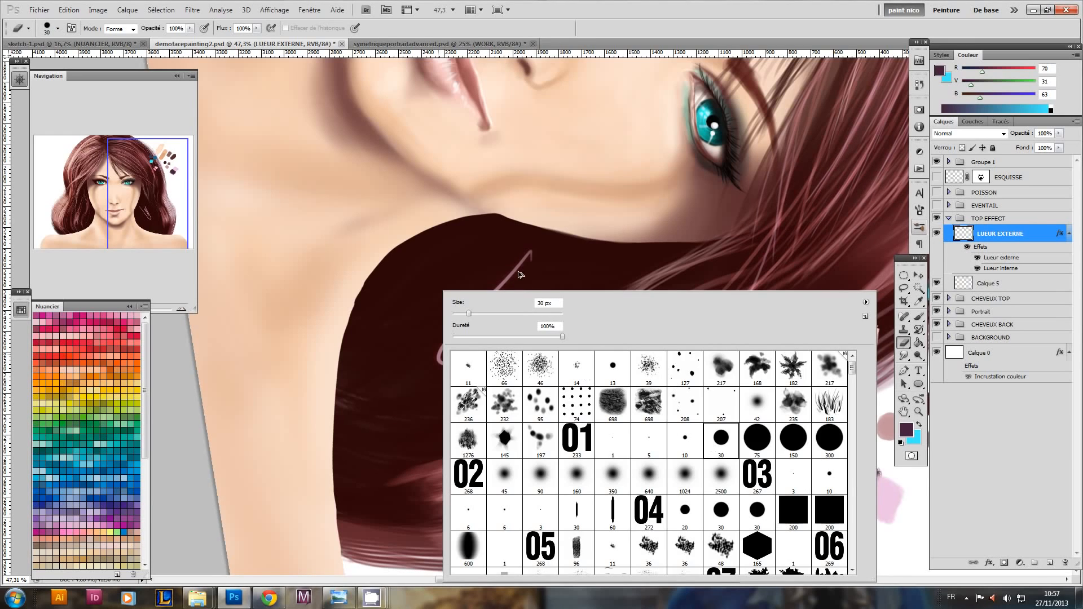
{"action": "left_click", "coordinate": [521, 275]}
{"action": "left_click_drag", "start_coordinate": [450, 295], "coordinate": [423, 341]}
{"action": "mouse_move", "coordinate": [648, 253]}
{"action": "left_mouse_down"}
{"action": "mouse_move", "coordinate": [485, 401]}
{"action": "mouse_move", "coordinate": [523, 373]}
{"action": "mouse_move", "coordinate": [527, 350]}
{"action": "left_mouse_up"}
- Paint more thin dark purple strands with the brush through the hair on the portrait's right side
{"action": "scroll", "coordinate": [527, 350], "scroll_direction": "down", "scroll_amount": 2}
{"action": "left_click_drag", "start_coordinate": [559, 429], "coordinate": [541, 336]}
{"action": "key", "text": "b"}
{"action": "left_click_drag", "start_coordinate": [410, 271], "coordinate": [500, 278]}
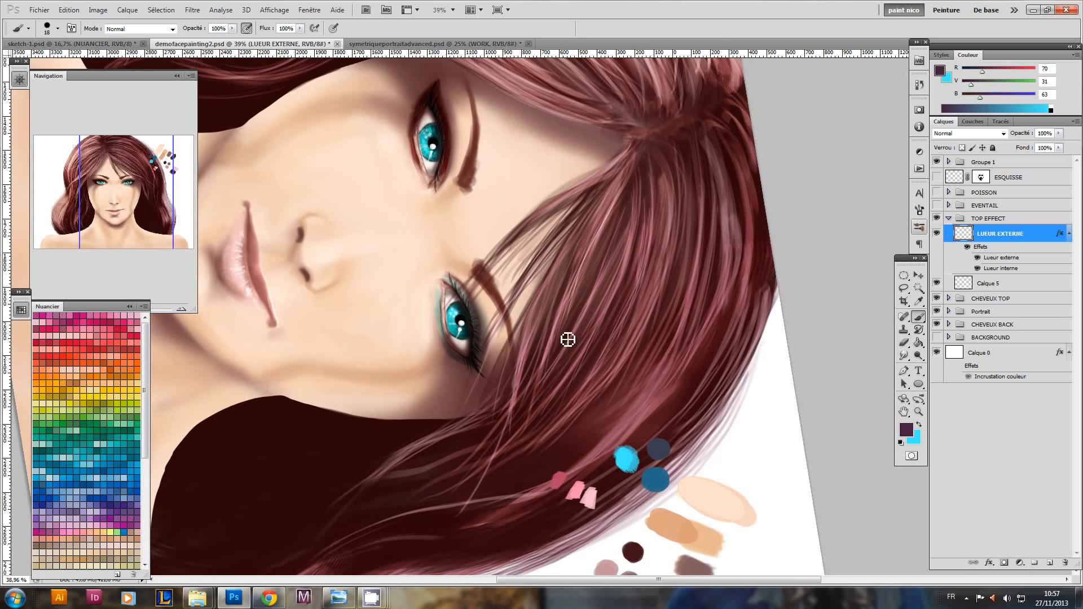
- Return the canvas to 0° rotation and try a brush strand in the dark hair beside the portrait's right cheek
{"action": "key", "text": "r"}
{"action": "left_click_drag", "start_coordinate": [467, 489], "coordinate": [642, 470]}
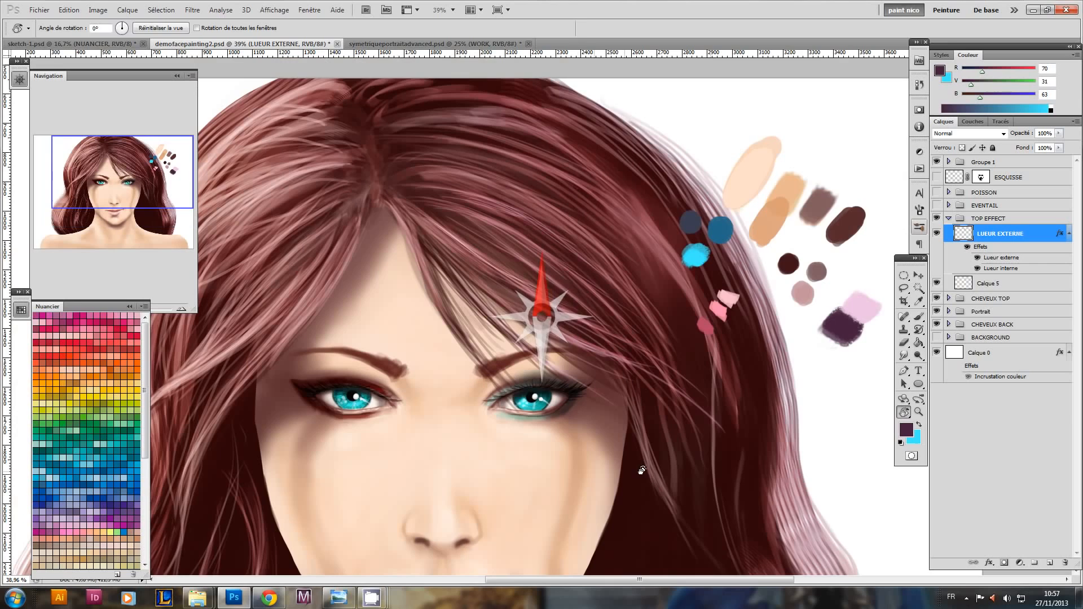
{"action": "key", "text": "b"}
{"action": "mouse_move", "coordinate": [685, 343]}
{"action": "left_mouse_down", "text": "ctrl"}
{"action": "mouse_move", "coordinate": [597, 435]}
{"action": "mouse_move", "coordinate": [590, 464]}
{"action": "mouse_move", "coordinate": [448, 391]}
{"action": "left_mouse_up", "text": "ctrl"}
{"action": "left_click_drag", "start_coordinate": [549, 391], "coordinate": [561, 310], "text": "ctrl"}
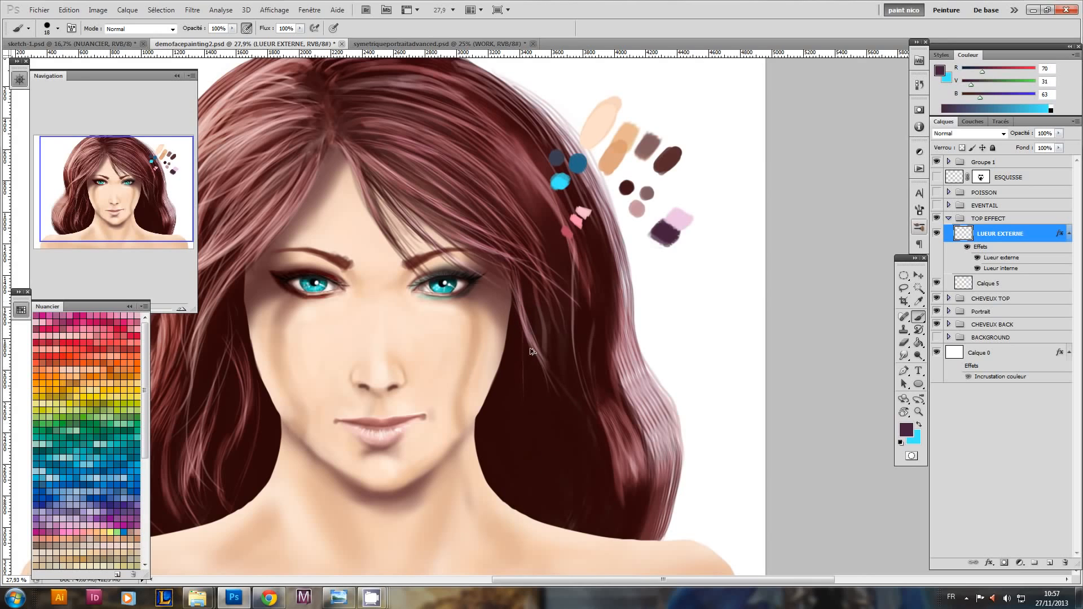
{"action": "left_click_drag", "start_coordinate": [517, 350], "coordinate": [552, 455]}
{"action": "key", "text": "ctrl+z"}
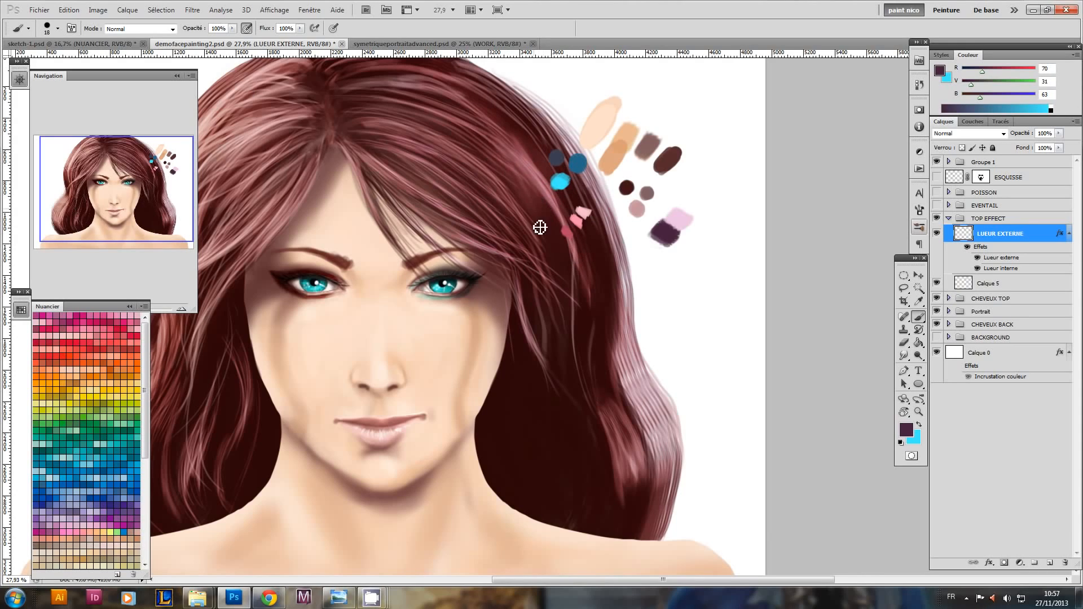
- Rotate the canvas sideways again and switch to the large soft 1024 px brush
{"action": "key", "text": "r"}
{"action": "mouse_move", "coordinate": [527, 378]}
{"action": "left_mouse_down"}
{"action": "mouse_move", "coordinate": [411, 286]}
{"action": "mouse_move", "coordinate": [424, 252]}
{"action": "left_mouse_up"}
{"action": "key", "text": "b"}
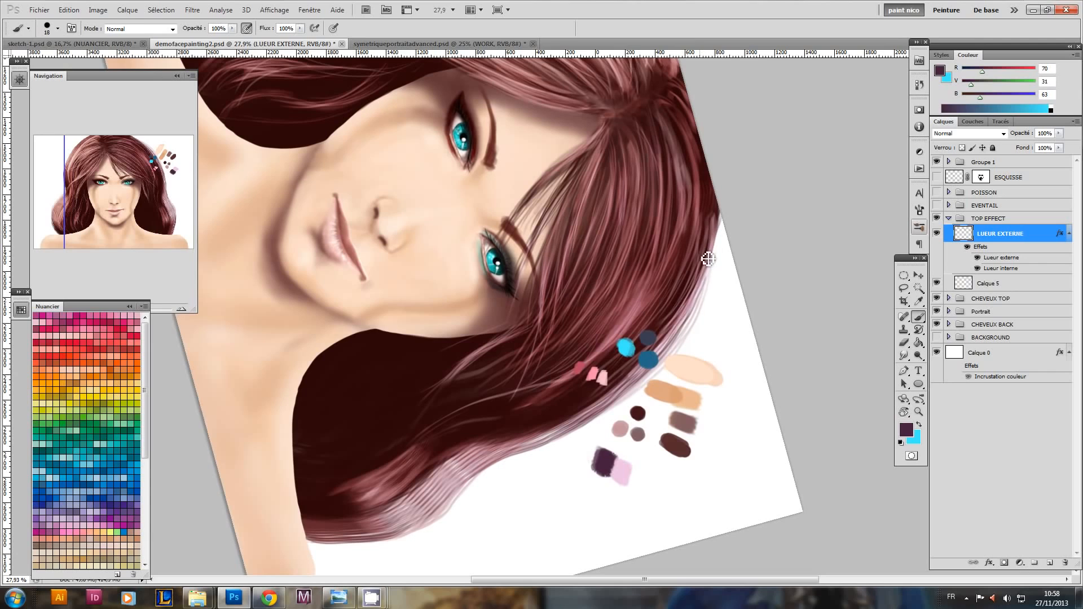
{"action": "right_click", "coordinate": [665, 292]}
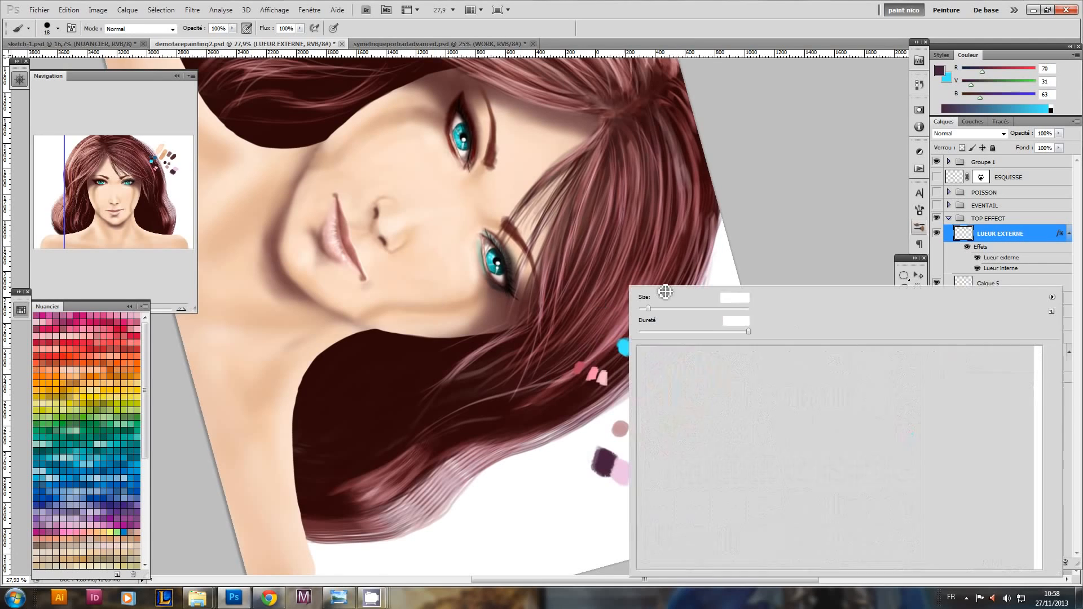
{"action": "left_click", "coordinate": [877, 477]}
{"action": "left_click_drag", "start_coordinate": [513, 325], "coordinate": [471, 322]}
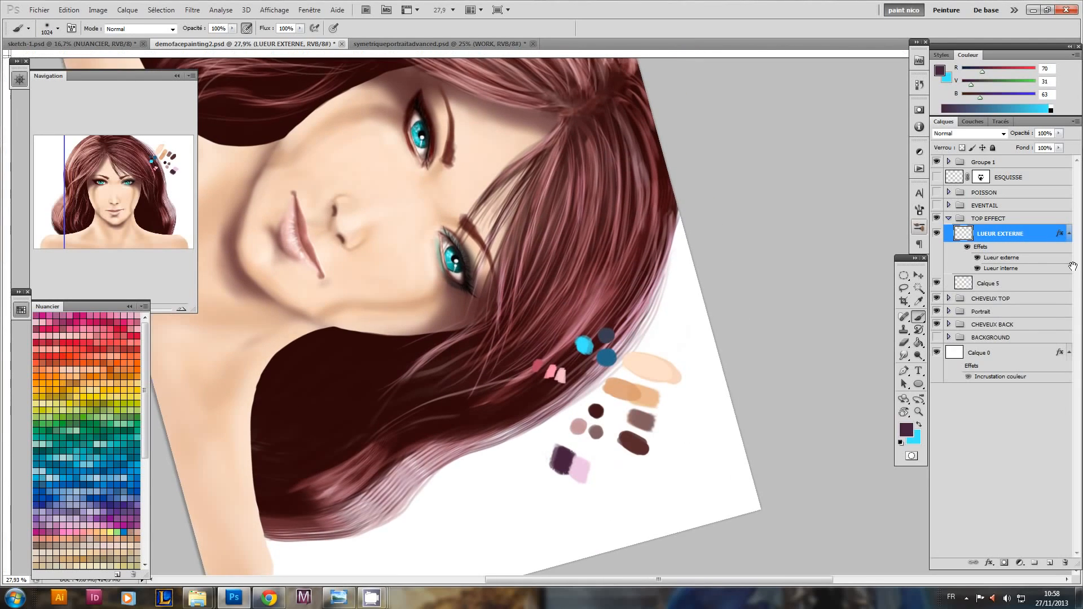
- Expand the CHEVEUX TOP and CHEVEUX BACK groups and load the outlines of their hair layers as one combined selection
{"action": "left_click", "coordinate": [949, 298]}
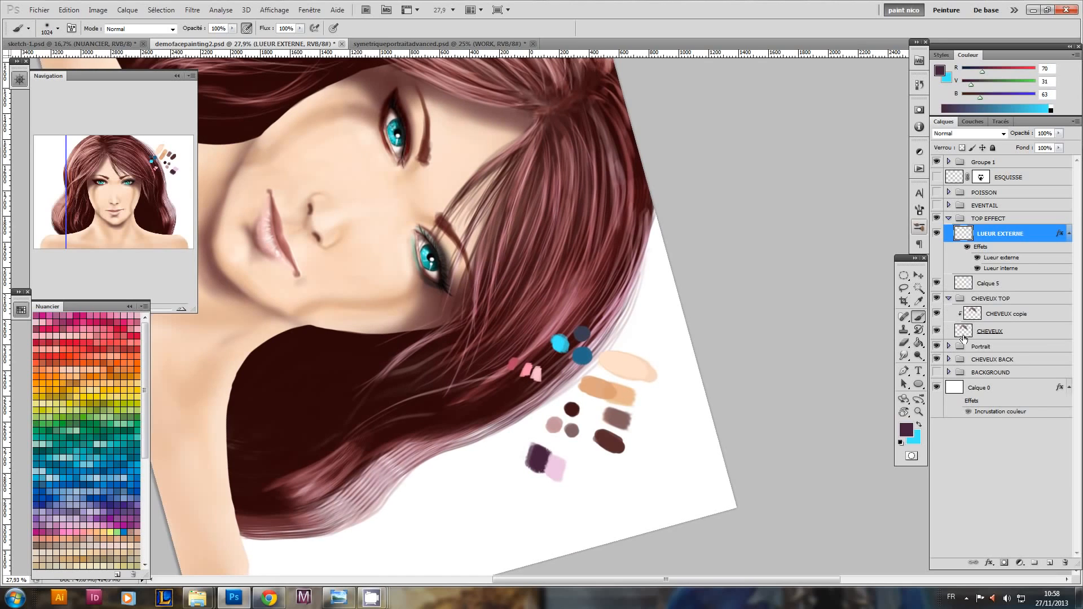
{"action": "left_click", "coordinate": [949, 360]}
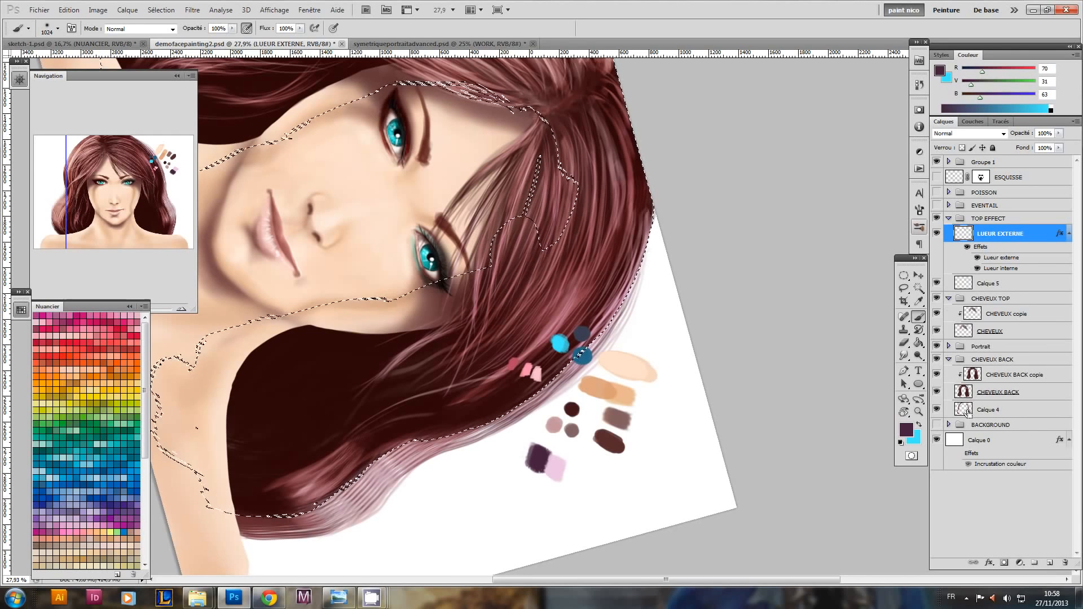
{"action": "left_click", "coordinate": [964, 333], "text": "ctrl"}
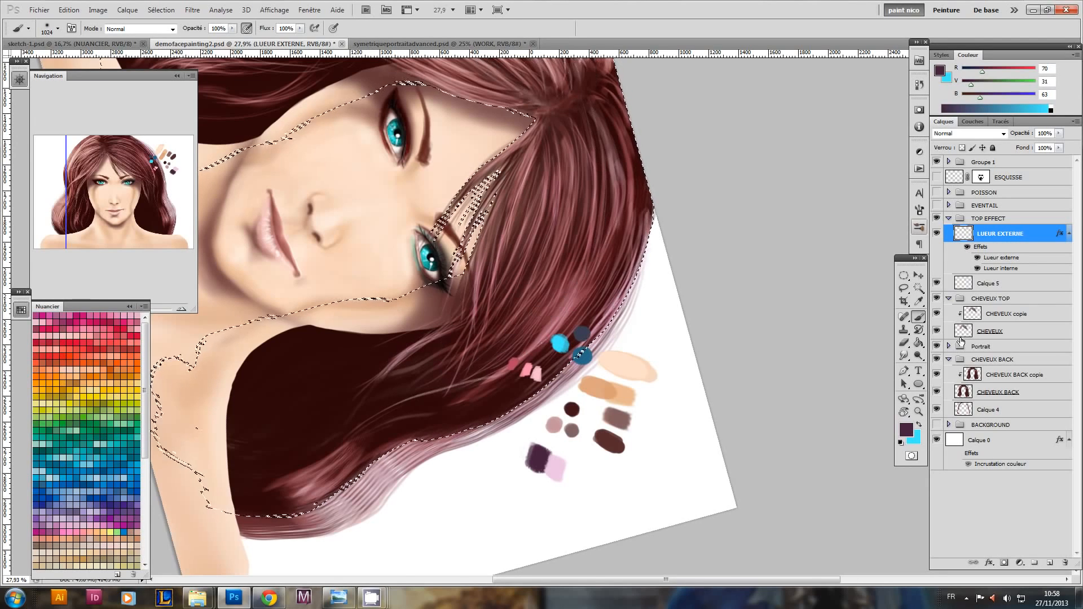
- Try a large soft dark purple brush stroke over the selected hair on the portrait's right side
{"action": "key", "text": "v"}
{"action": "key", "text": "b"}
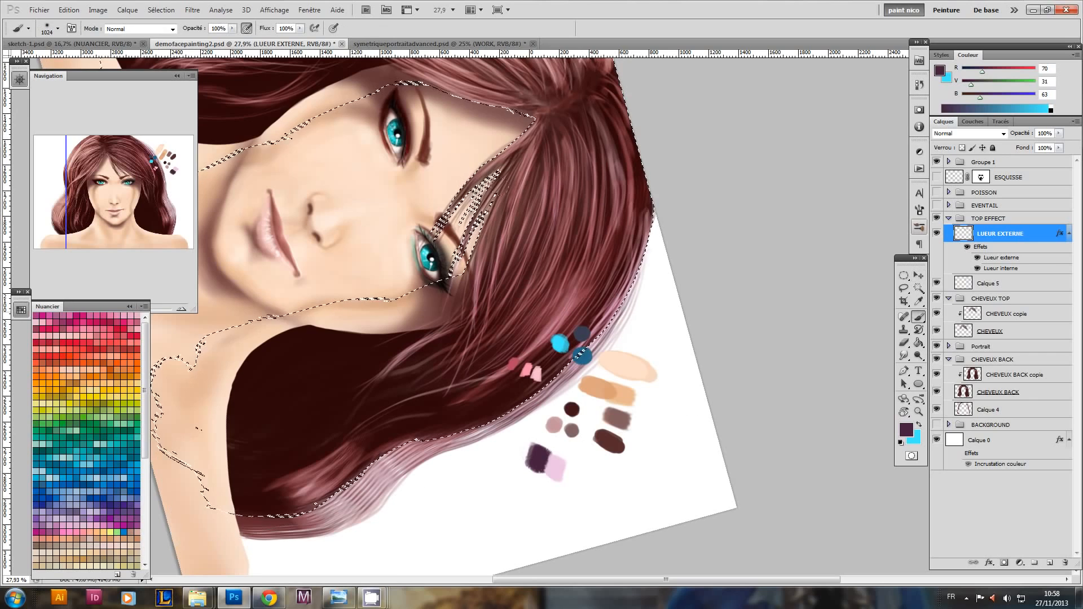
{"action": "left_click_drag", "start_coordinate": [621, 240], "coordinate": [571, 294]}
{"action": "key", "text": "ctrl+z"}
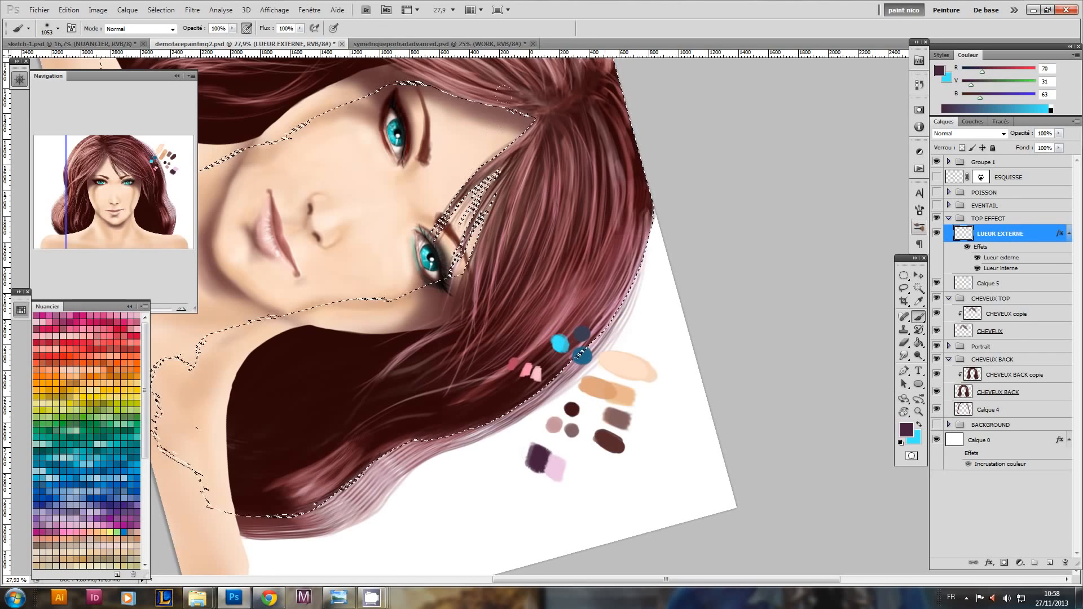
- Bring the canvas back upright at 0° rotation
{"action": "left_click_drag", "start_coordinate": [547, 362], "coordinate": [642, 248]}
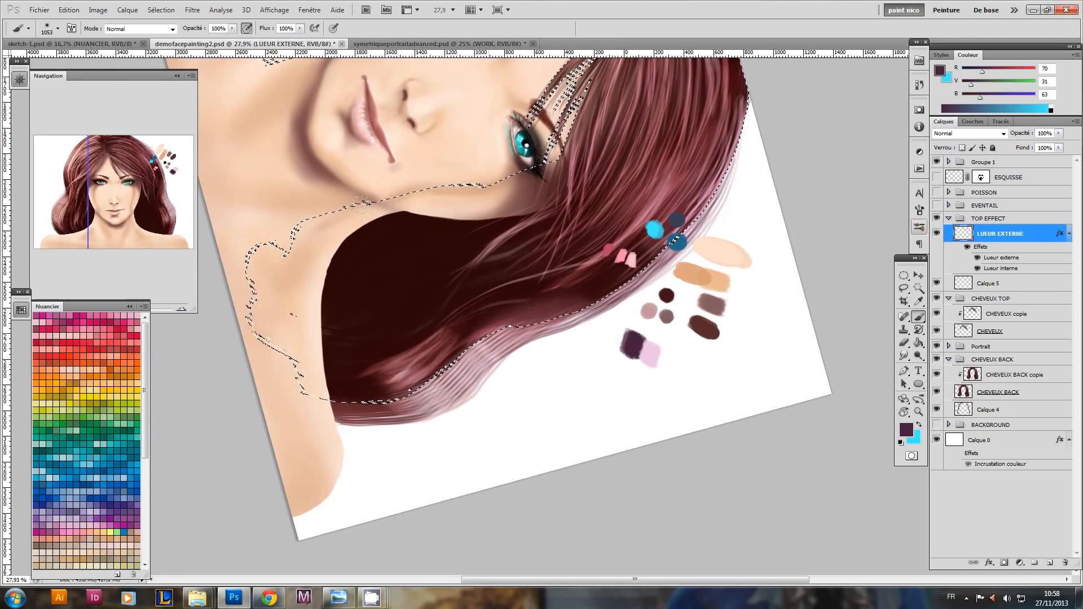
{"action": "key", "text": "r"}
{"action": "mouse_move", "coordinate": [364, 204]}
{"action": "left_mouse_down"}
{"action": "mouse_move", "coordinate": [518, 402]}
{"action": "mouse_move", "coordinate": [452, 390]}
{"action": "left_mouse_up"}
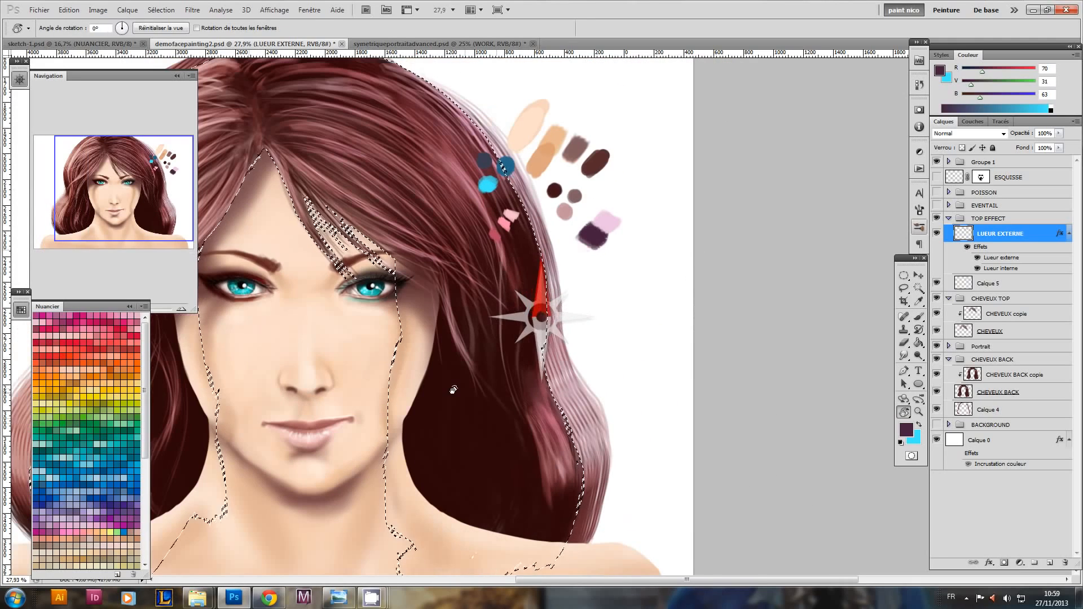
- Try a large soft dark purple stroke on Calque 5 over the selected hair on the portrait's right side
{"action": "left_click", "coordinate": [976, 284]}
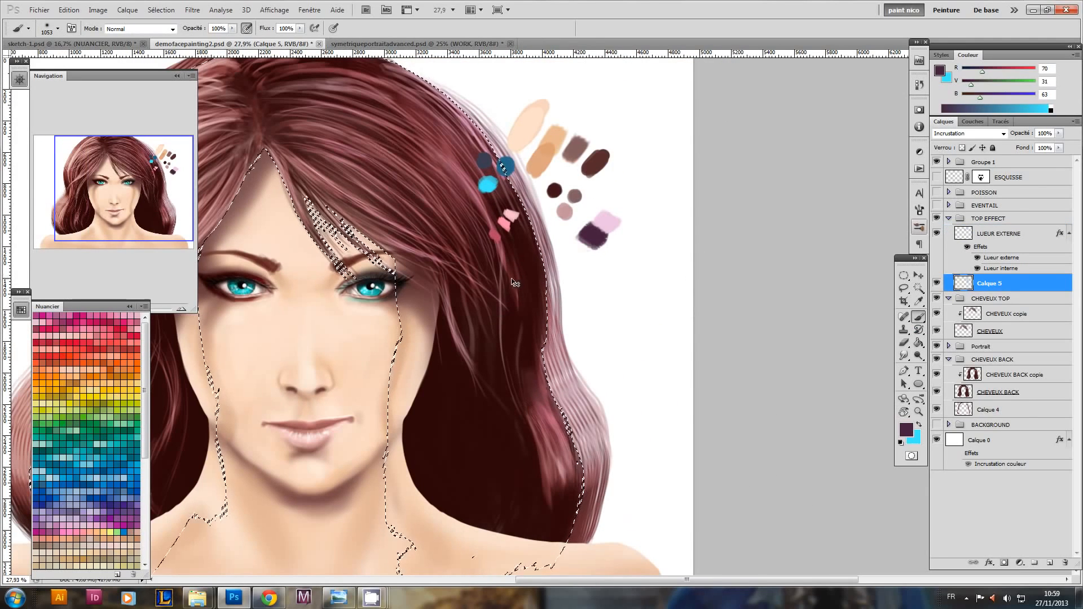
{"action": "left_click_drag", "start_coordinate": [516, 249], "coordinate": [558, 468]}
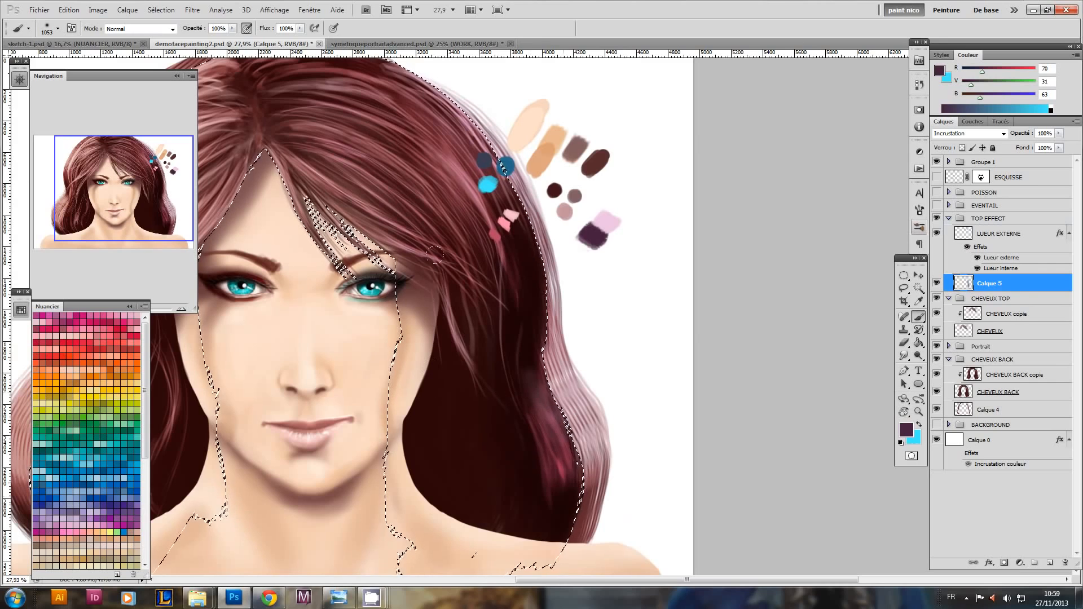
{"action": "mouse_move", "coordinate": [509, 263]}
{"action": "left_mouse_down"}
{"action": "mouse_move", "coordinate": [479, 274]}
{"action": "mouse_move", "coordinate": [495, 273]}
{"action": "left_mouse_up"}
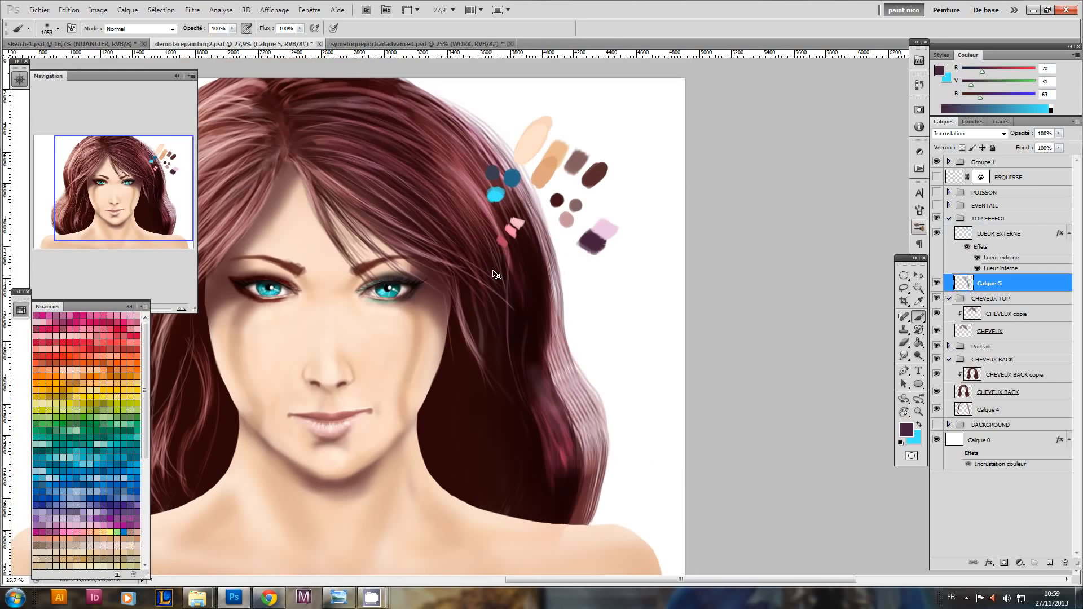
{"action": "key", "text": "ctrl+alt+z"}
- Make cyan the foreground colour and rename the Calque 5 layer as INCRUSTATION COLOR
{"action": "key", "text": "x"}
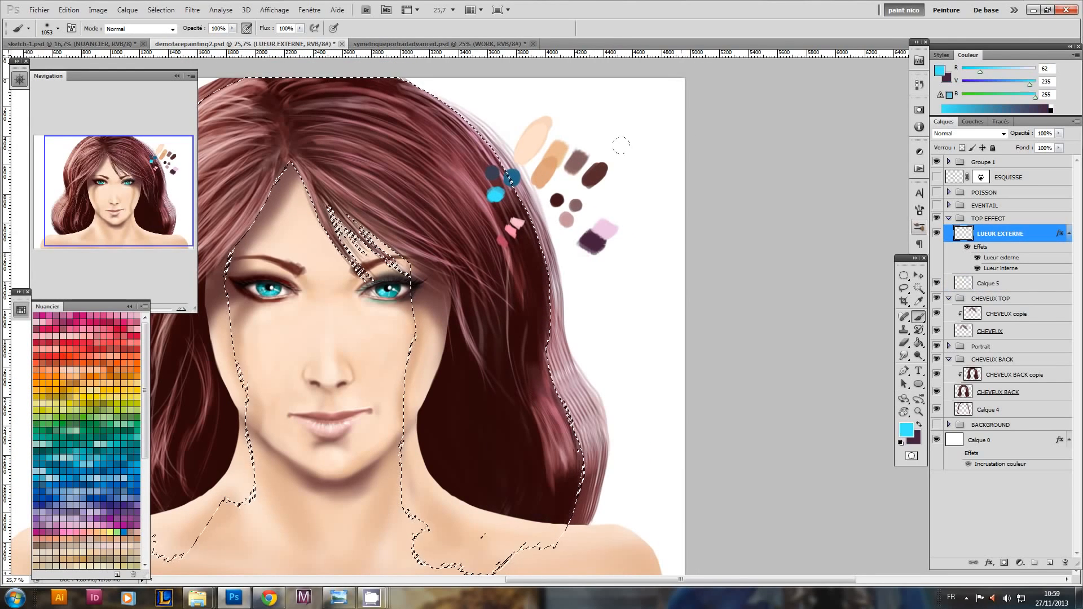
{"action": "left_click", "coordinate": [988, 288]}
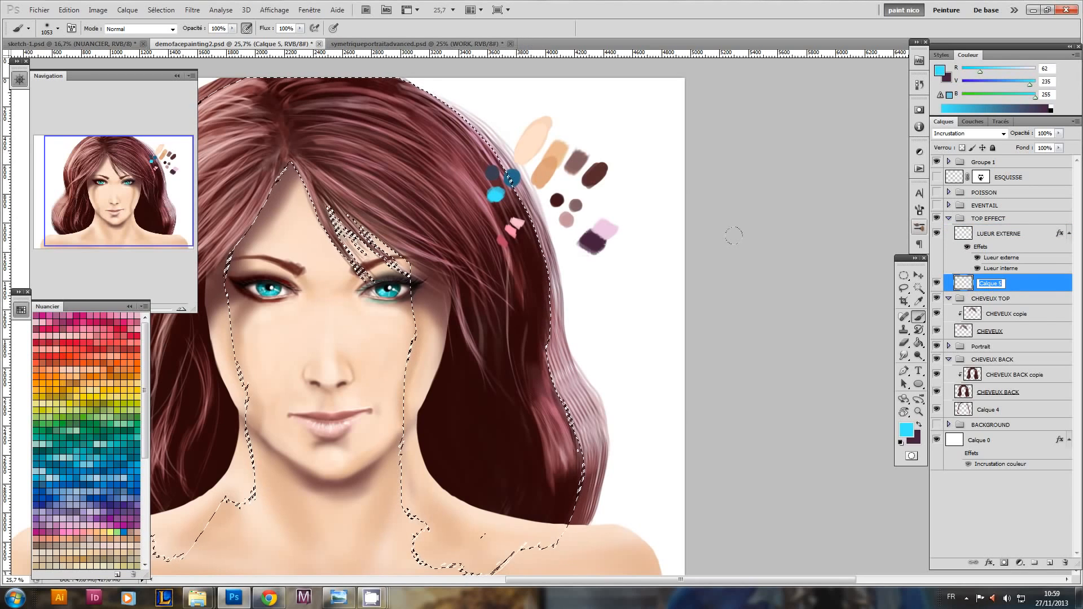
{"action": "type", "text": "INCRUSTATION COLO"}
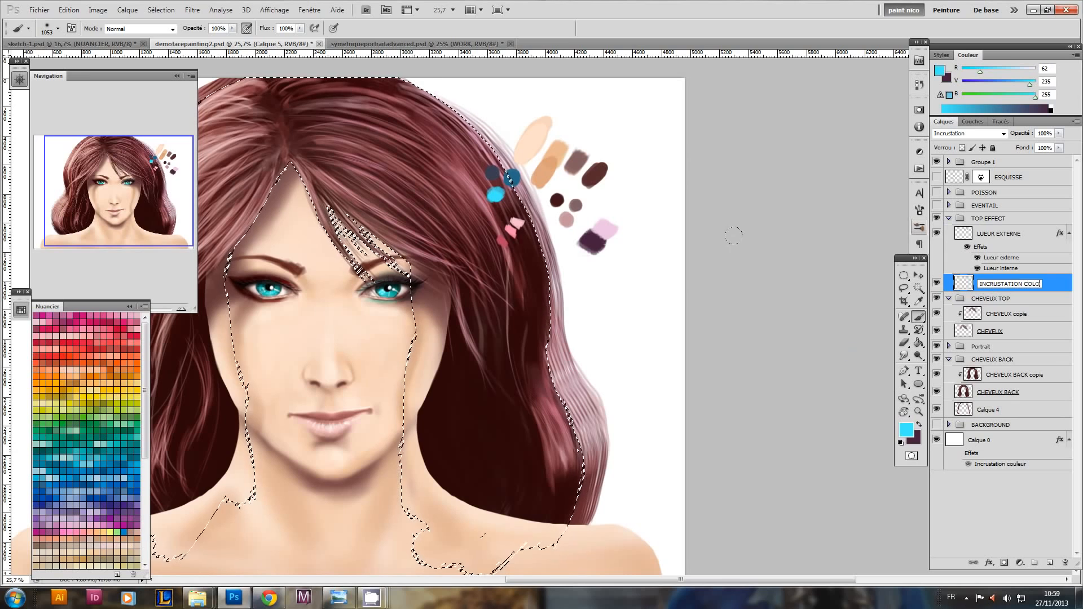
{"action": "type", "text": "R"}
{"action": "key", "text": "Return"}
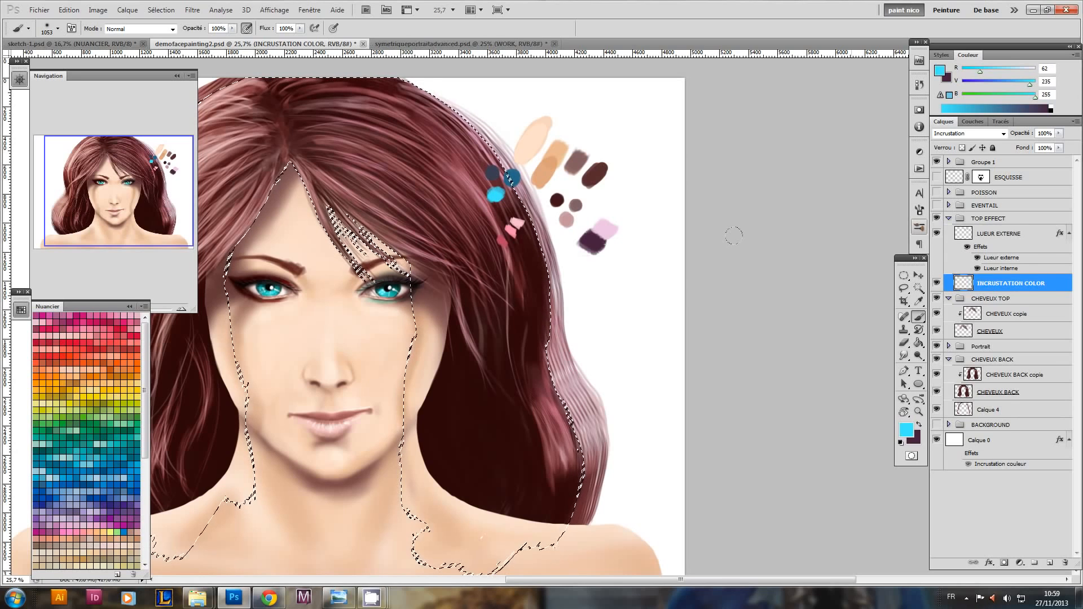
- Sample the light pink swatch and brush soft highlights over the selected hair and shoulder on the portrait's right side
{"action": "left_click", "coordinate": [607, 228], "text": "alt"}
{"action": "left_click_drag", "start_coordinate": [502, 226], "coordinate": [555, 468]}
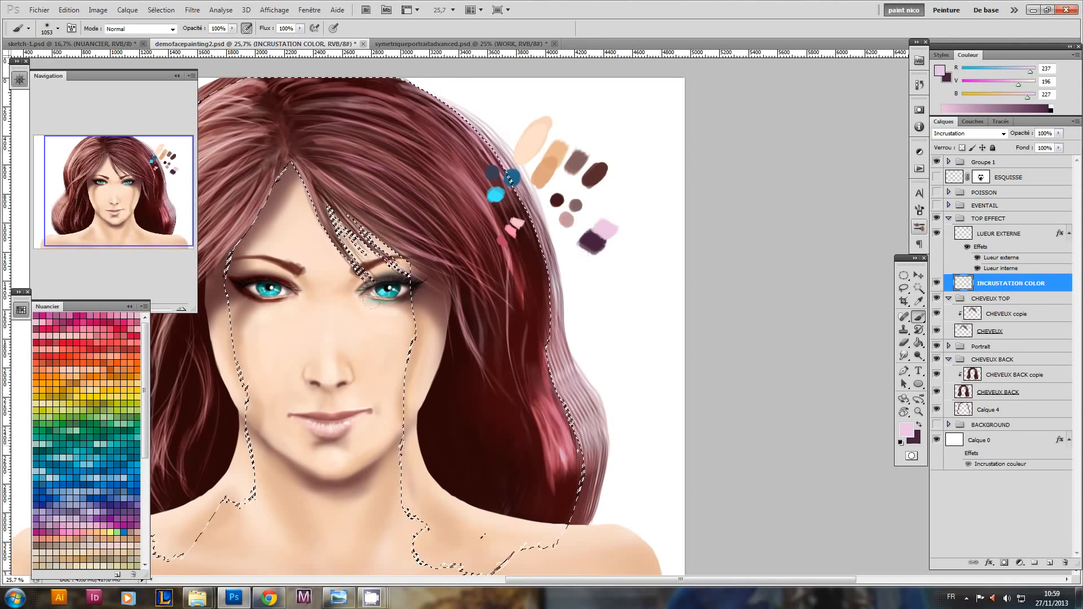
{"action": "left_click_drag", "start_coordinate": [423, 479], "coordinate": [520, 524]}
- Switch to the Eraser, choose another tip and size it to 460 px
{"action": "key", "text": "e"}
{"action": "left_click_drag", "start_coordinate": [433, 400], "coordinate": [470, 408], "text": "alt"}
{"action": "right_click", "coordinate": [431, 384]}
{"action": "left_click", "coordinate": [771, 404]}
{"action": "left_click", "coordinate": [375, 383]}
{"action": "left_click_drag", "start_coordinate": [342, 408], "coordinate": [372, 410], "text": "alt"}
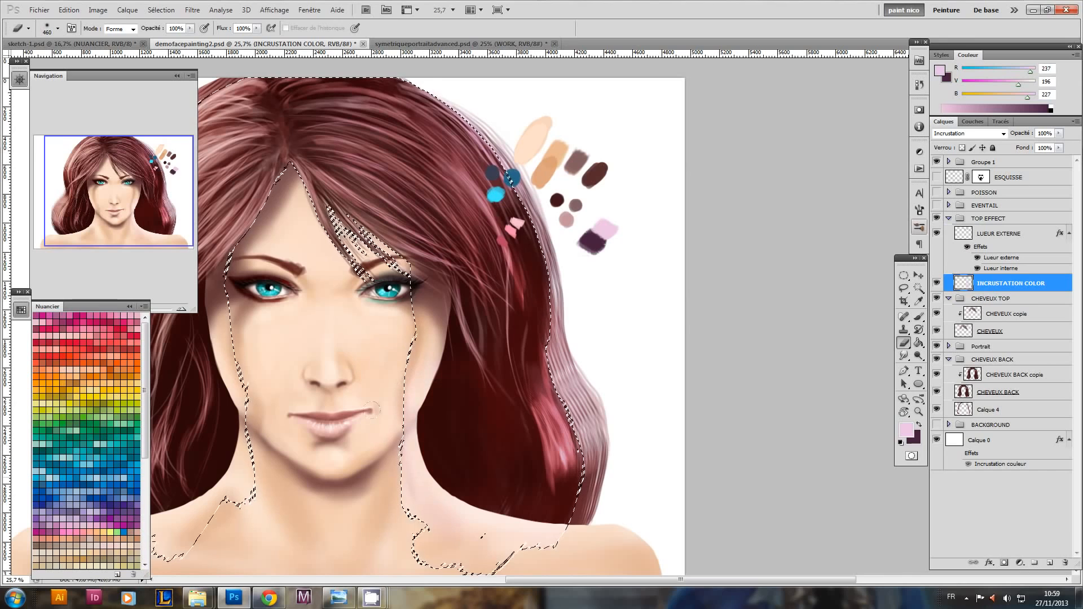
- Sample the cyan swatch and try a 125 px brush stroke on the lower hair lock on the portrait's right side
{"action": "key", "text": "b"}
{"action": "left_click", "coordinate": [496, 195], "text": "alt"}
{"action": "mouse_move", "coordinate": [532, 380]}
{"action": "left_mouse_down", "text": "alt"}
{"action": "mouse_move", "coordinate": [515, 391]}
{"action": "mouse_move", "coordinate": [438, 395]}
{"action": "mouse_move", "coordinate": [532, 375]}
{"action": "left_mouse_up", "text": "alt"}
{"action": "key", "text": "ctrl+Return"}
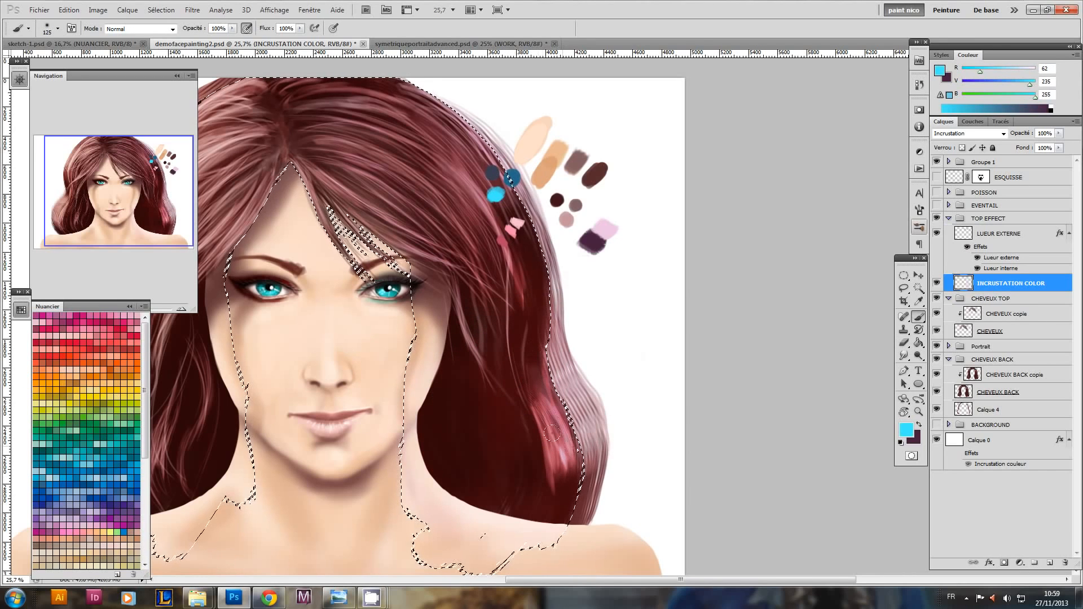
{"action": "mouse_move", "coordinate": [576, 448]}
{"action": "left_mouse_down"}
{"action": "mouse_move", "coordinate": [524, 390]}
{"action": "mouse_move", "coordinate": [567, 429]}
{"action": "left_mouse_up"}
- Enlarge the brush to 451 px, set the foreground colour to blue 0072ff and tint the lower right hair lock
{"action": "left_click_drag", "start_coordinate": [493, 376], "coordinate": [516, 376], "text": "alt"}
{"action": "left_click", "coordinate": [906, 430]}
{"action": "left_click", "coordinate": [382, 438]}
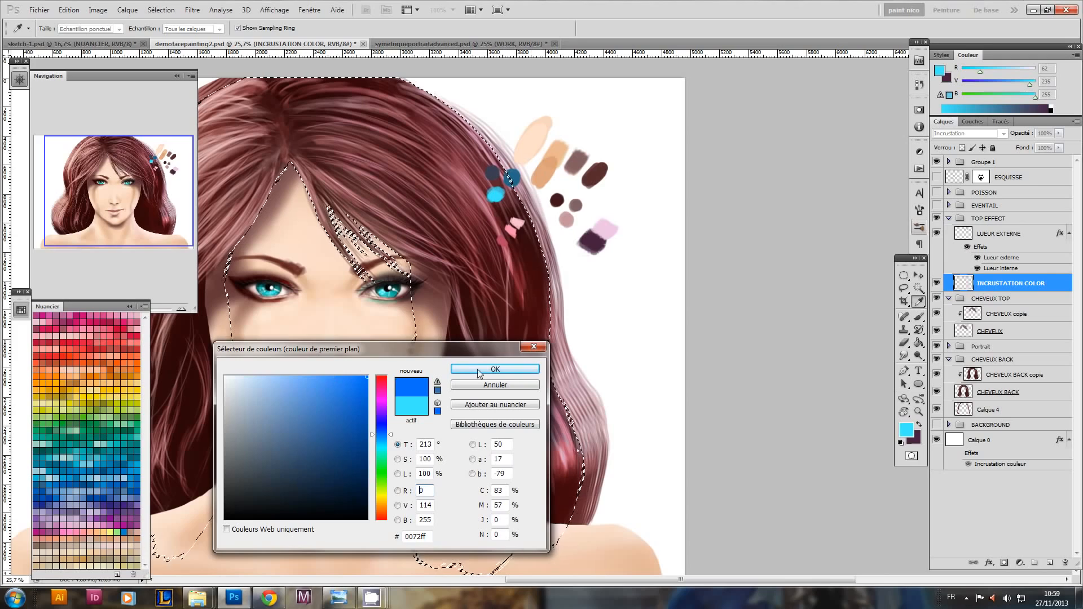
{"action": "key", "text": "Return"}
{"action": "left_click_drag", "start_coordinate": [548, 395], "coordinate": [560, 453]}
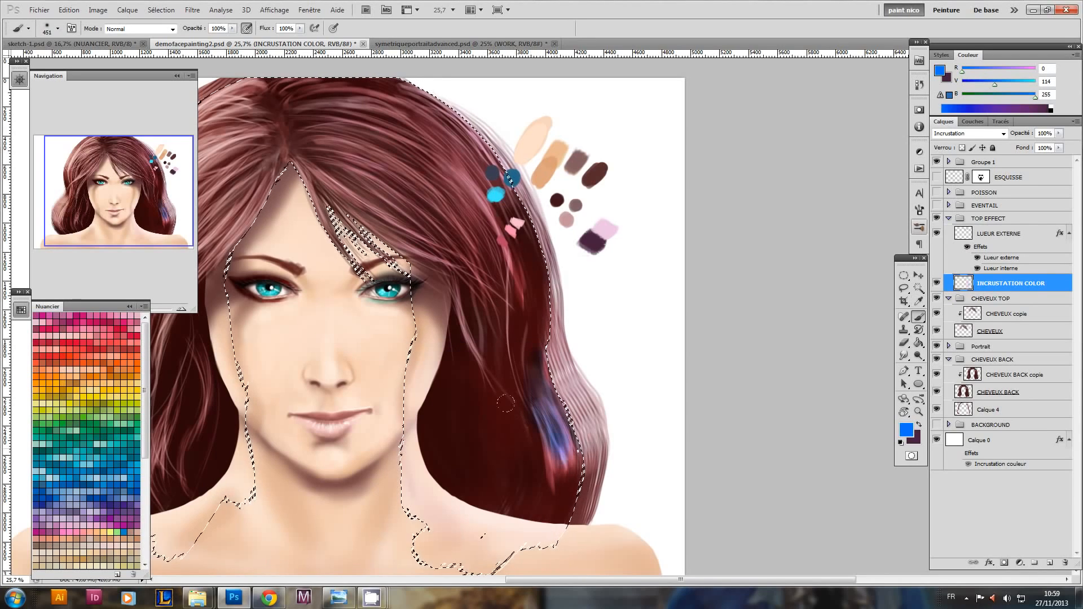
- Erase most of the blue from the lower right hair lock and brush the sampled light pink over it
{"action": "key", "text": "e"}
{"action": "left_click_drag", "start_coordinate": [538, 384], "coordinate": [563, 455]}
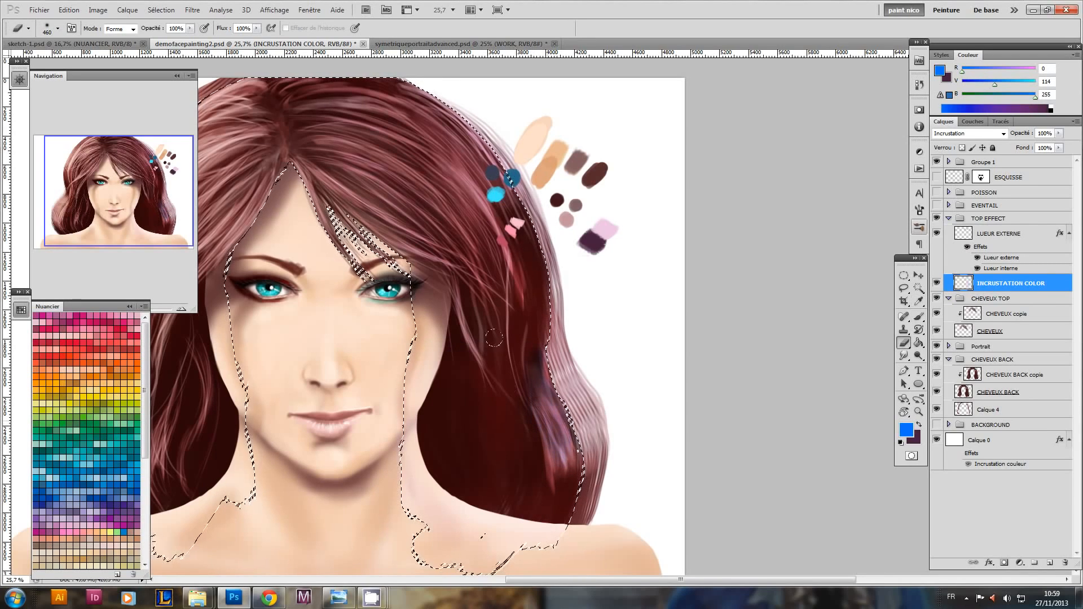
{"action": "key", "text": "b"}
{"action": "left_click", "coordinate": [600, 242], "text": "alt"}
{"action": "left_click", "coordinate": [607, 229], "text": "alt"}
{"action": "left_click_drag", "start_coordinate": [545, 402], "coordinate": [564, 453]}
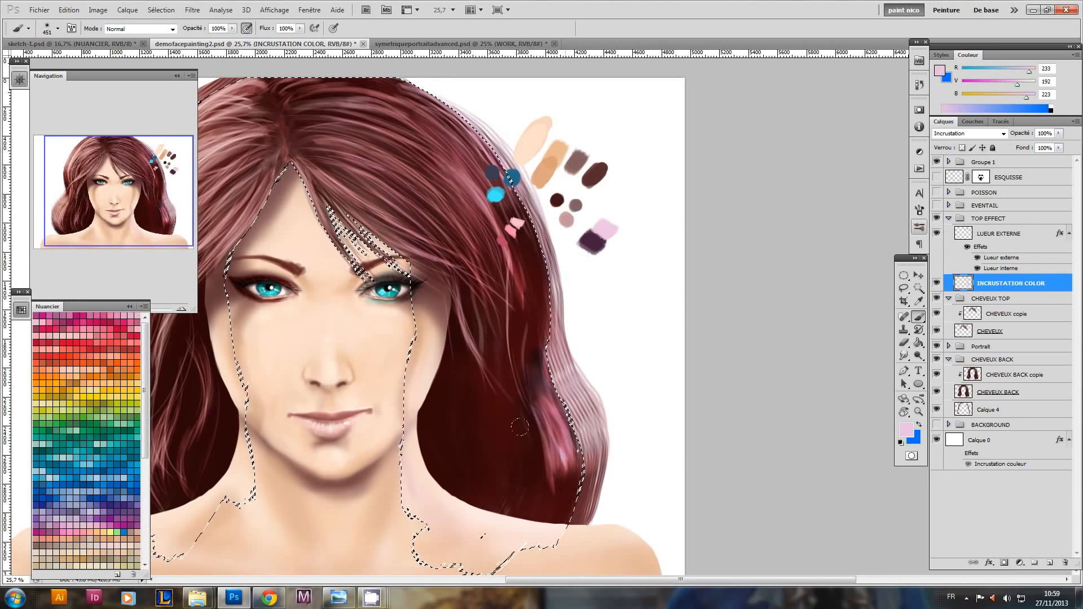
- Brush large soft blue and light pink tints over the hair beside the portrait's right eye and cheek
{"action": "key", "text": "x"}
{"action": "left_click_drag", "start_coordinate": [455, 215], "coordinate": [428, 241]}
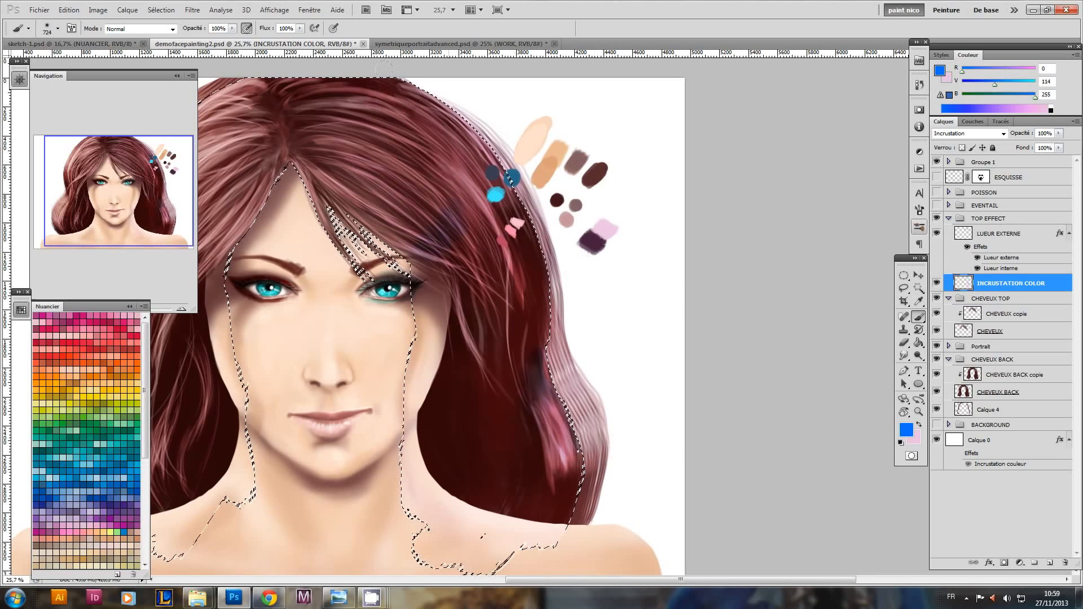
{"action": "key", "text": "x"}
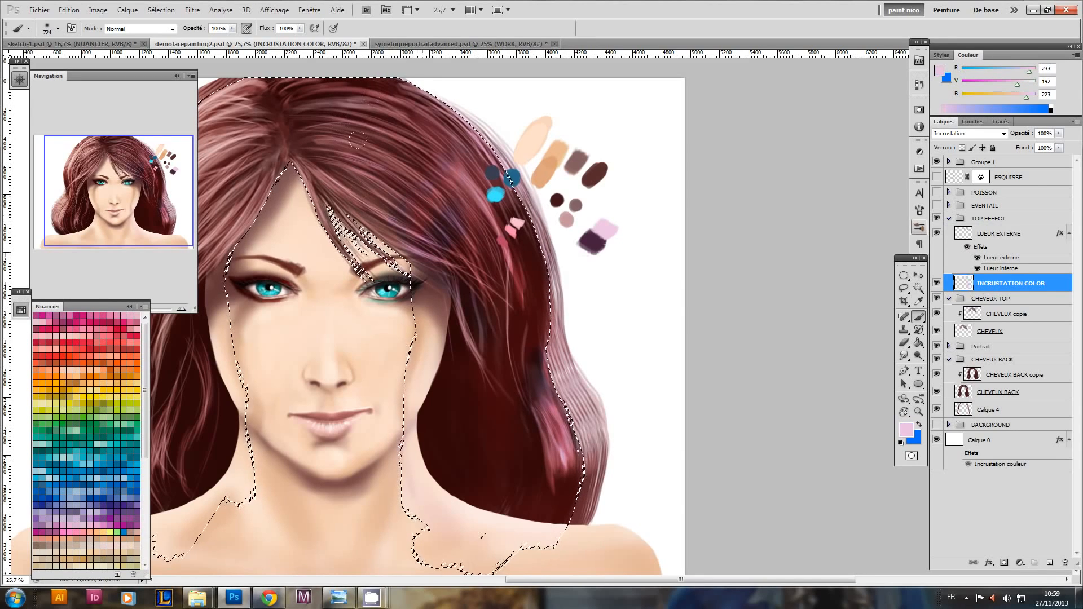
{"action": "mouse_move", "coordinate": [552, 329]}
{"action": "left_mouse_down"}
{"action": "mouse_move", "coordinate": [496, 332]}
{"action": "mouse_move", "coordinate": [521, 331]}
{"action": "left_mouse_up"}
{"action": "key", "text": "x"}
{"action": "key", "text": "bracketright"}
{"action": "key", "text": "x"}
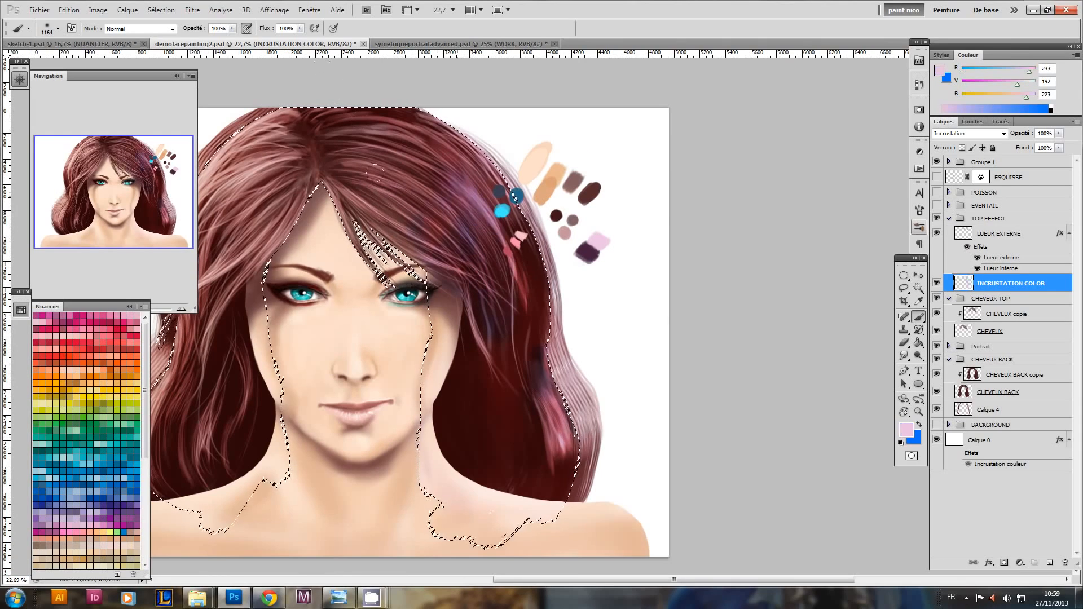
{"action": "left_click_drag", "start_coordinate": [526, 283], "coordinate": [494, 321]}
{"action": "left_click_drag", "start_coordinate": [462, 261], "coordinate": [511, 277]}
{"action": "left_click_drag", "start_coordinate": [597, 293], "coordinate": [621, 285]}
- Sample the peach skin swatch and dab small glowing highlights on the hair strands on the portrait's left side
{"action": "left_click", "coordinate": [771, 181], "text": "alt"}
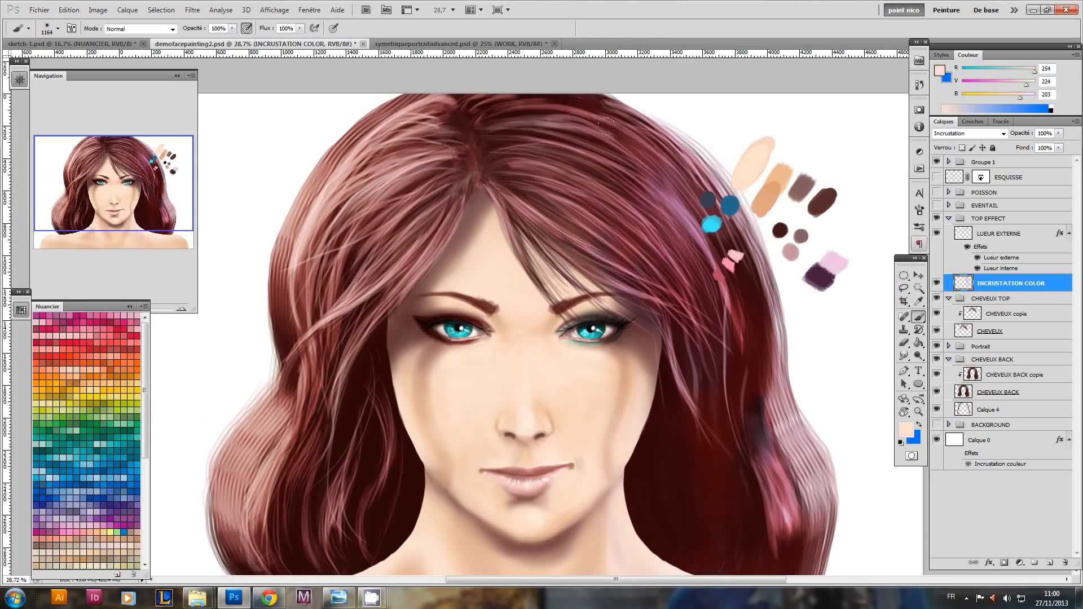
{"action": "mouse_move", "coordinate": [419, 257]}
{"action": "left_mouse_down"}
{"action": "mouse_move", "coordinate": [374, 258]}
{"action": "mouse_move", "coordinate": [407, 244]}
{"action": "mouse_move", "coordinate": [393, 249]}
{"action": "left_mouse_up"}
{"action": "left_click", "coordinate": [360, 251]}
{"action": "key", "text": "ctrl+z"}
{"action": "left_click", "coordinate": [413, 265]}
{"action": "left_click_drag", "start_coordinate": [372, 175], "coordinate": [361, 179]}
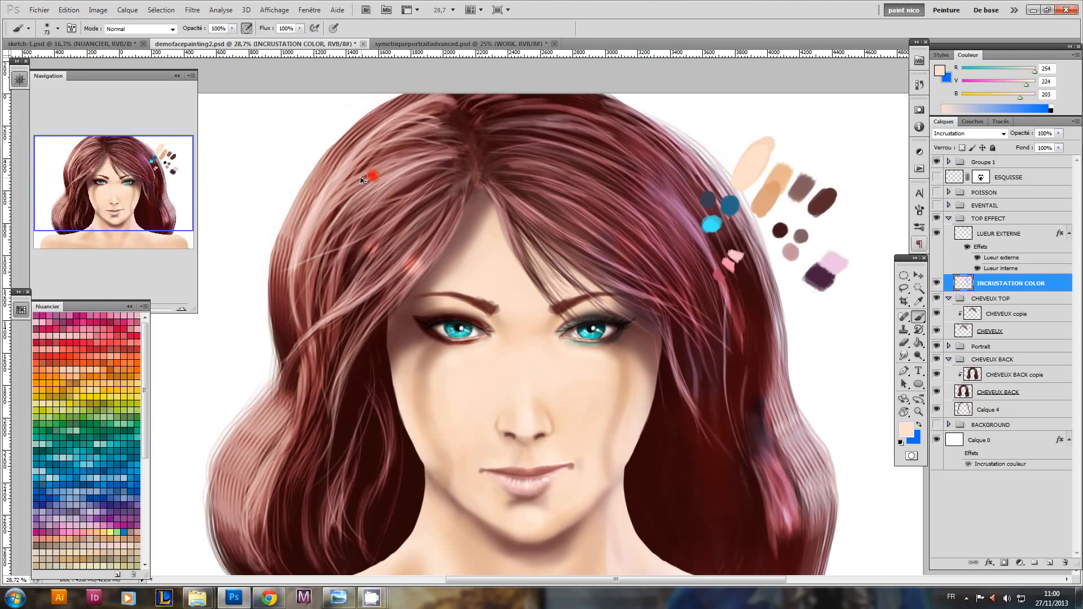
{"action": "mouse_move", "coordinate": [366, 253]}
{"action": "left_mouse_down"}
{"action": "mouse_move", "coordinate": [389, 248]}
{"action": "mouse_move", "coordinate": [395, 187]}
{"action": "left_mouse_up"}
{"action": "key", "text": "e"}
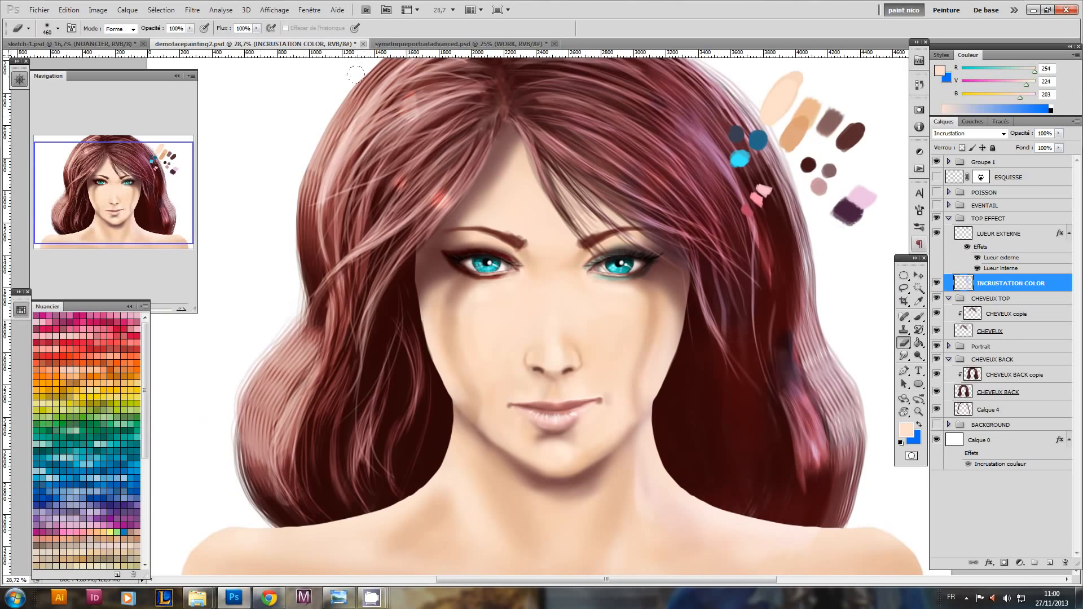
- Brush large soft peach highlights along the outer hair on the portrait's left side with a 765 px brush
{"action": "key", "text": "b"}
{"action": "mouse_move", "coordinate": [299, 209]}
{"action": "left_mouse_down"}
{"action": "mouse_move", "coordinate": [257, 417]}
{"action": "mouse_move", "coordinate": [264, 516]}
{"action": "left_mouse_up"}
{"action": "mouse_move", "coordinate": [237, 462]}
{"action": "left_mouse_down"}
{"action": "mouse_move", "coordinate": [307, 186]}
{"action": "mouse_move", "coordinate": [353, 104]}
{"action": "left_mouse_up"}
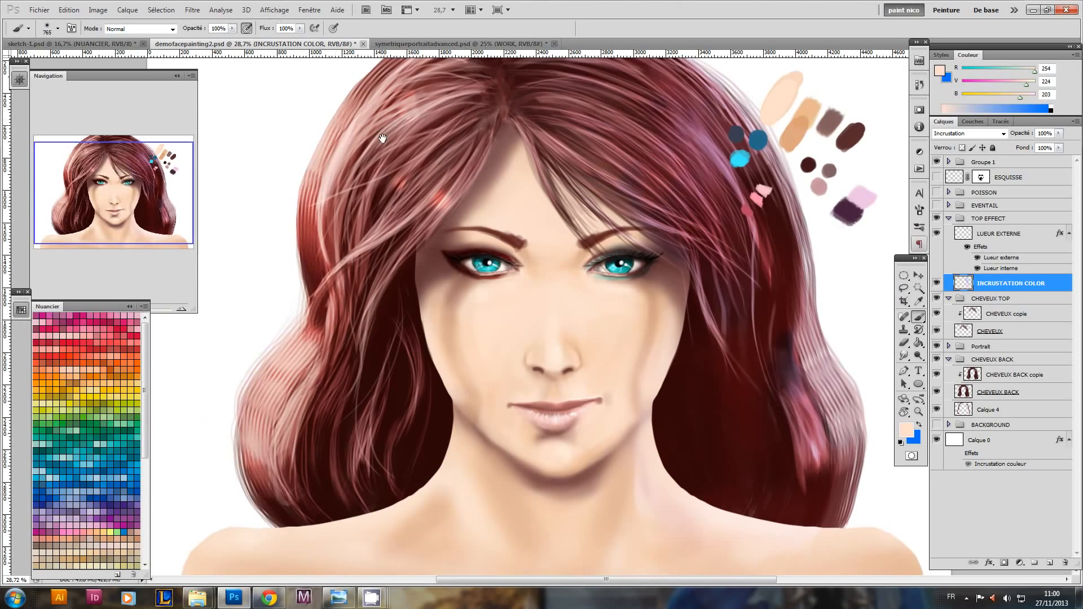
{"action": "scroll", "coordinate": [382, 138], "scroll_direction": "down", "scroll_amount": 4}
{"action": "left_click_drag", "start_coordinate": [419, 96], "coordinate": [471, 121]}
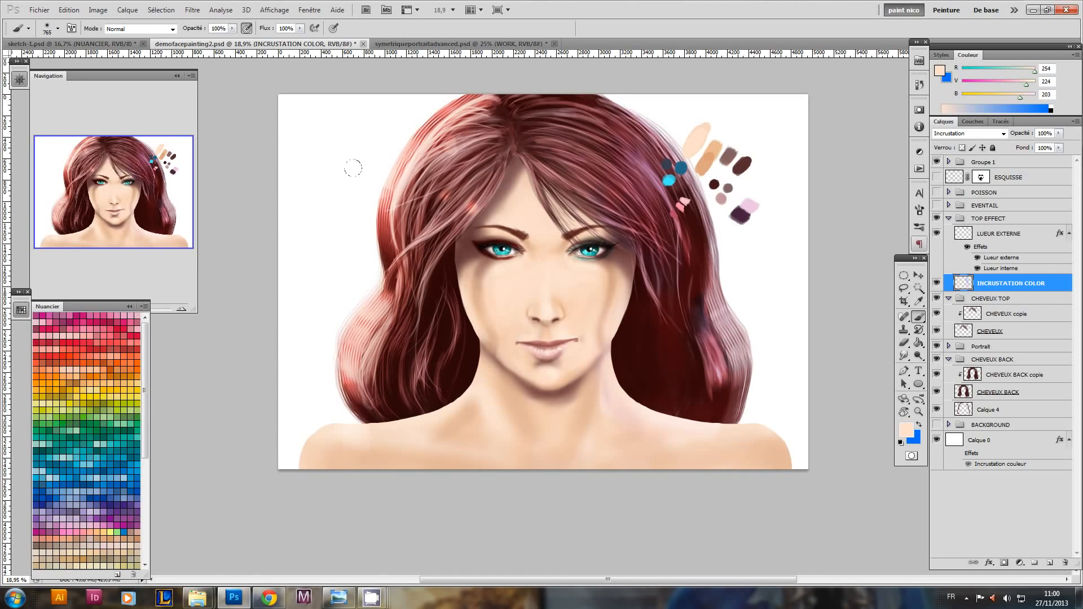
{"action": "key", "text": "e"}
{"action": "mouse_move", "coordinate": [814, 278]}
{"action": "left_mouse_down"}
{"action": "mouse_move", "coordinate": [725, 310]}
{"action": "mouse_move", "coordinate": [769, 198]}
{"action": "left_mouse_up"}
{"action": "key", "text": "b"}
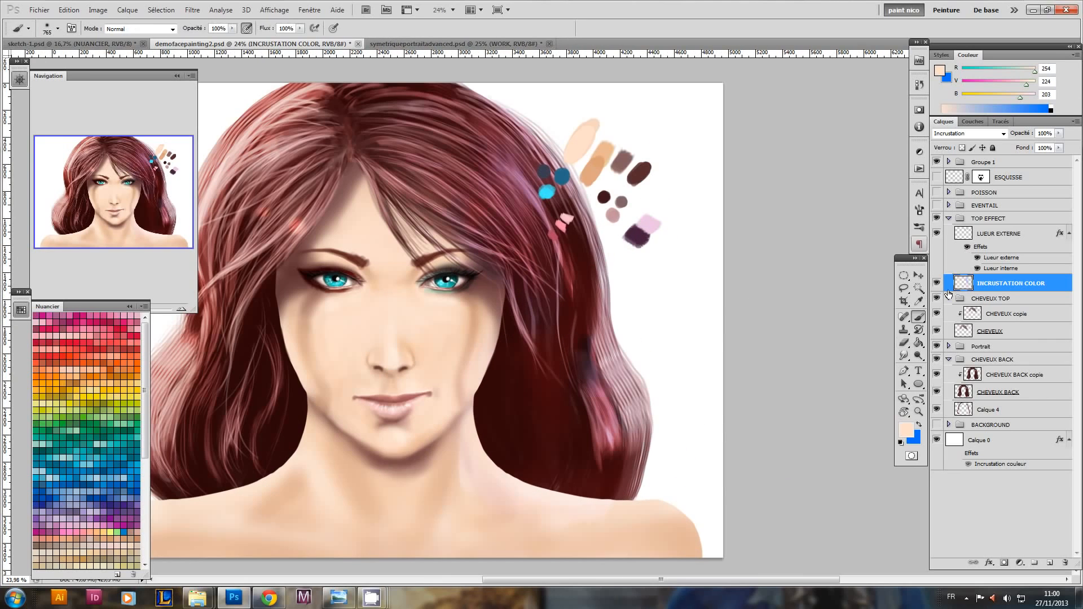
- Tint the outer wavy hair on the portrait's right side with soft blue and erase the excess from the neighbouring lock
{"action": "key", "text": "x"}
{"action": "left_click_drag", "start_coordinate": [446, 99], "coordinate": [636, 477]}
{"action": "key", "text": "ctrl+z"}
{"action": "left_click_drag", "start_coordinate": [636, 417], "coordinate": [661, 416]}
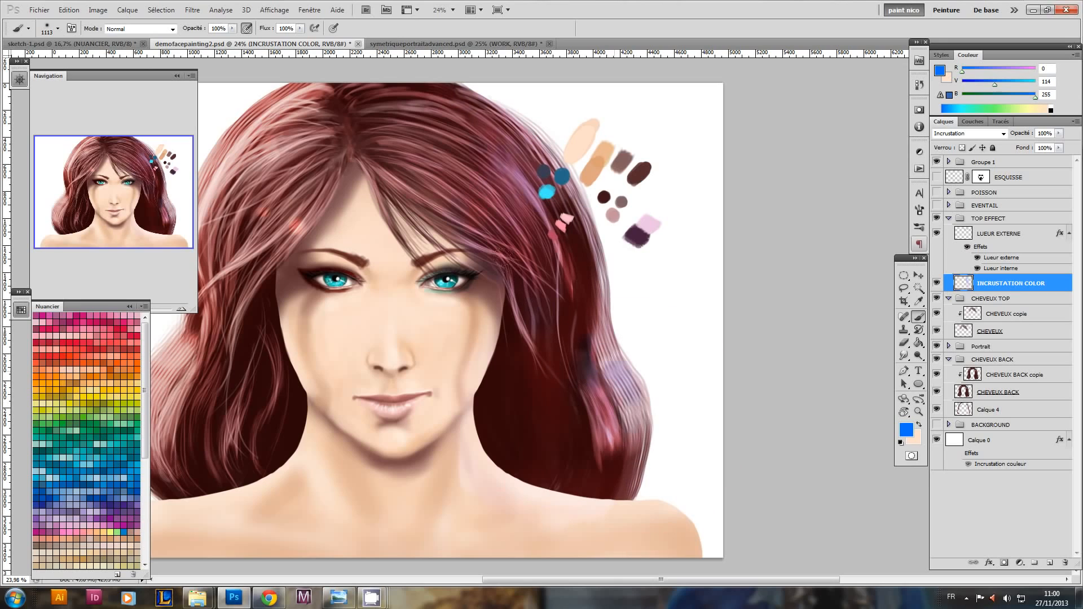
{"action": "key", "text": "e"}
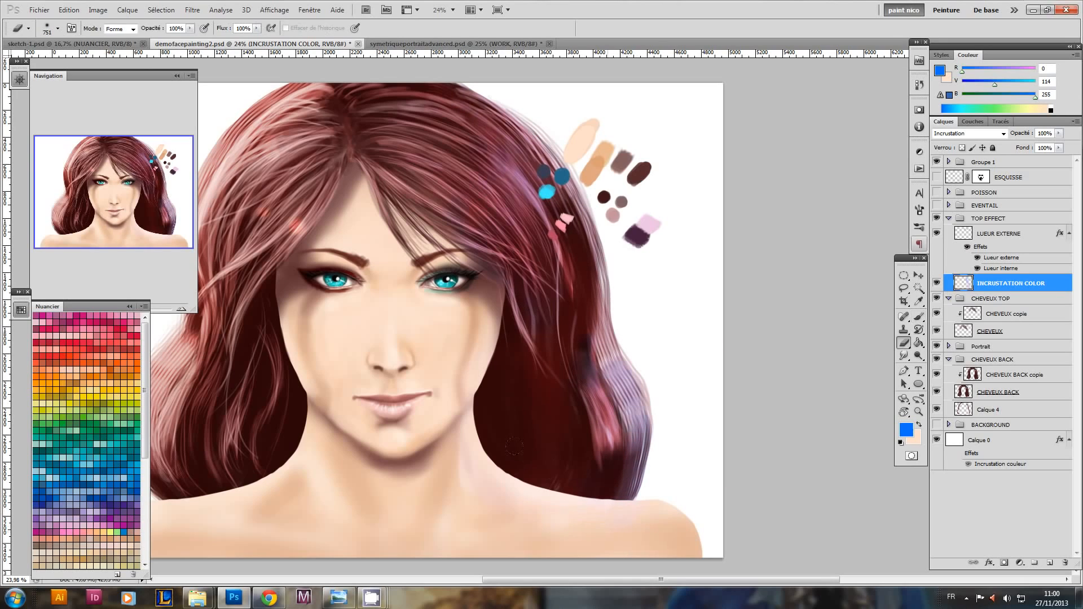
{"action": "left_click_drag", "start_coordinate": [590, 352], "coordinate": [622, 383]}
{"action": "left_click_drag", "start_coordinate": [670, 331], "coordinate": [676, 331]}
- Activate the LUEUR EXTERNE layer, sample the light pink swatch for the brush and rotate the canvas to about 58°
{"action": "left_click", "coordinate": [1001, 236]}
{"action": "key", "text": "b"}
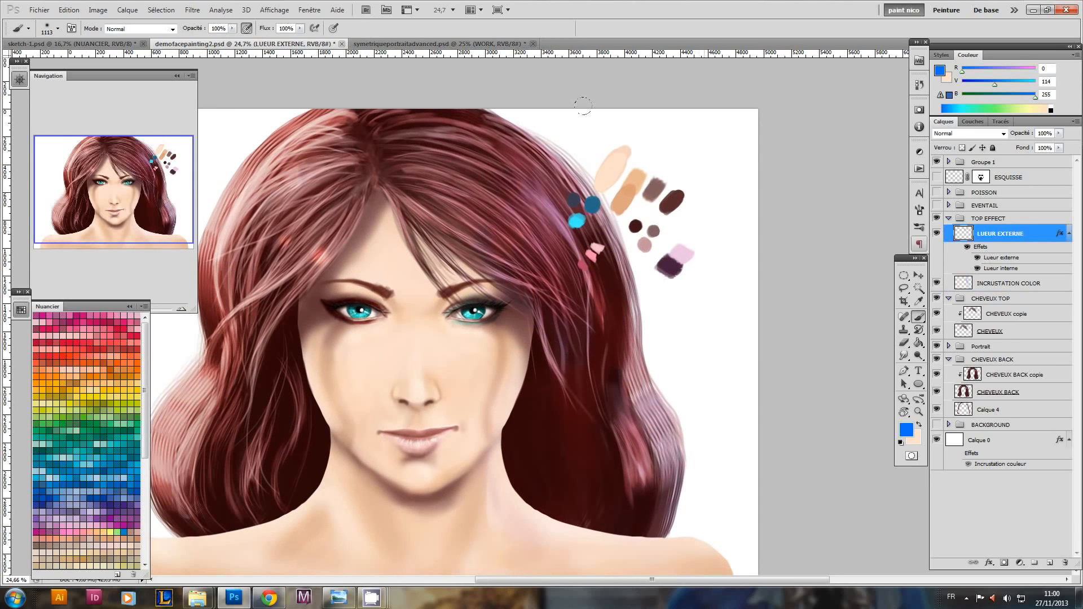
{"action": "left_click", "coordinate": [683, 256], "text": "alt"}
{"action": "key", "text": "r"}
{"action": "mouse_move", "coordinate": [577, 392]}
{"action": "left_mouse_down"}
{"action": "mouse_move", "coordinate": [493, 440]}
{"action": "mouse_move", "coordinate": [470, 398]}
{"action": "left_mouse_up"}
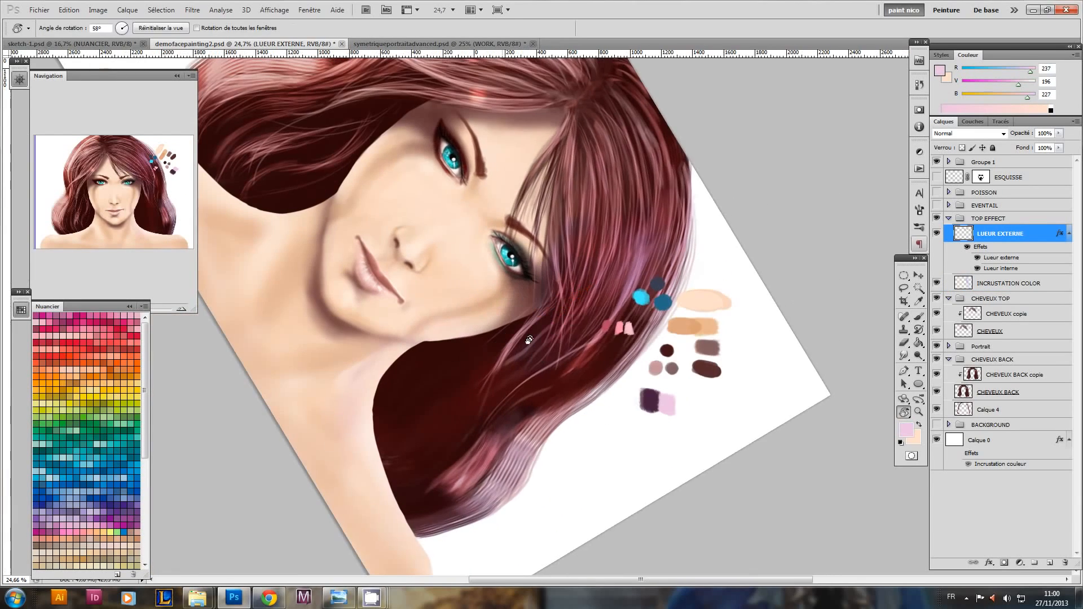
- Try a light pink strand in the hair with a 10 px brush, then undo it
{"action": "right_click", "coordinate": [567, 283]}
{"action": "left_click", "coordinate": [811, 433]}
{"action": "left_click", "coordinate": [540, 379]}
{"action": "scroll", "coordinate": [608, 169], "scroll_direction": "up", "scroll_amount": 1}
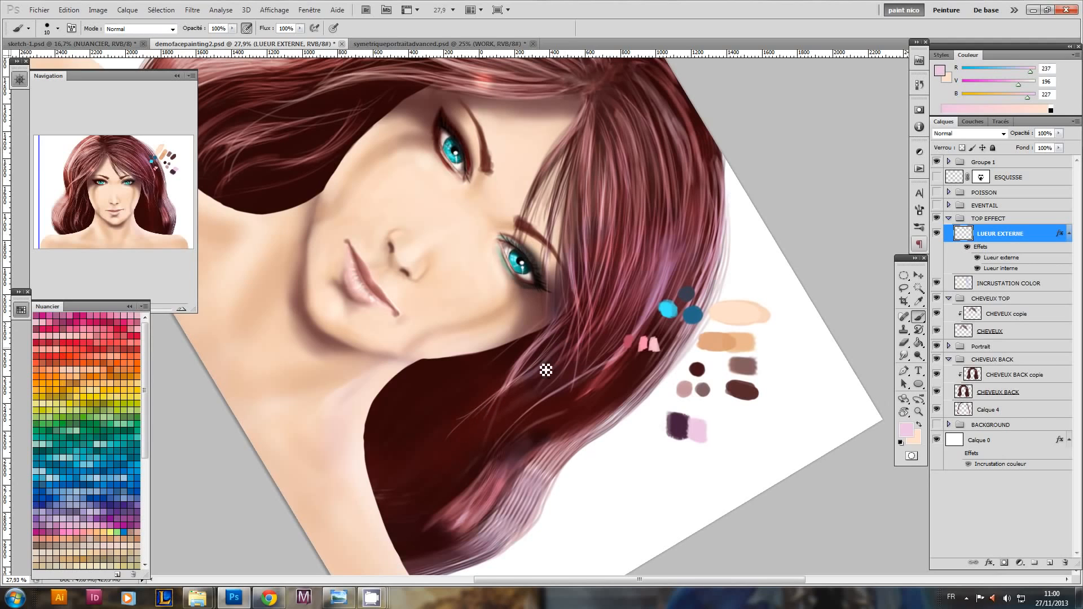
{"action": "left_click_drag", "start_coordinate": [607, 337], "coordinate": [558, 369]}
{"action": "mouse_move", "coordinate": [408, 418]}
{"action": "left_mouse_down"}
{"action": "mouse_move", "coordinate": [354, 499]}
{"action": "mouse_move", "coordinate": [344, 488]}
{"action": "left_mouse_up"}
{"action": "key", "text": "ctrl+alt+z"}
{"action": "key", "text": "ctrl+alt+z"}
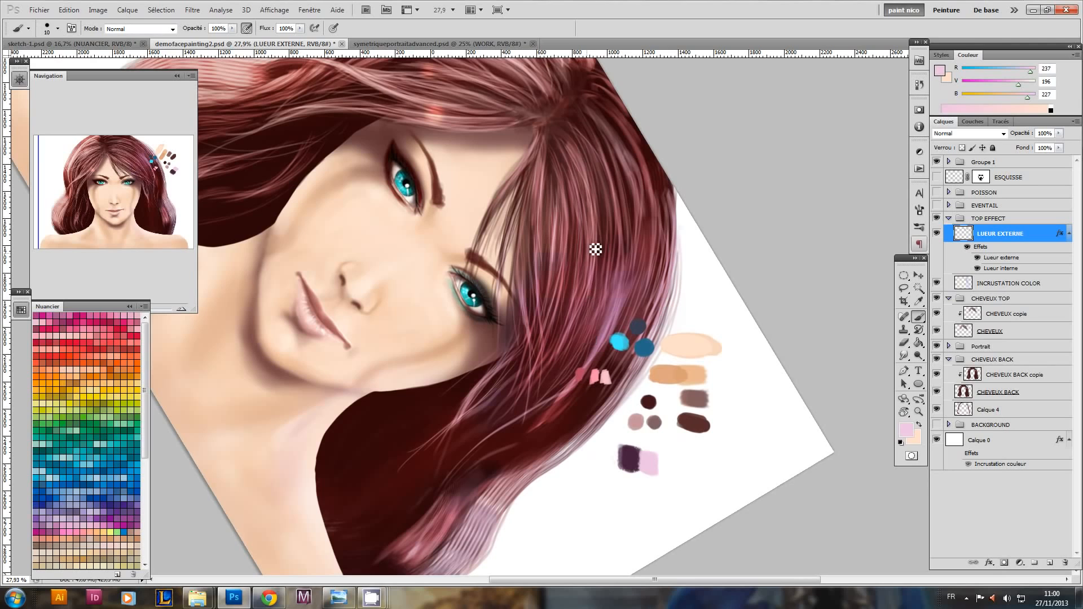
{"action": "scroll", "coordinate": [557, 345], "scroll_direction": "down", "scroll_amount": 4}
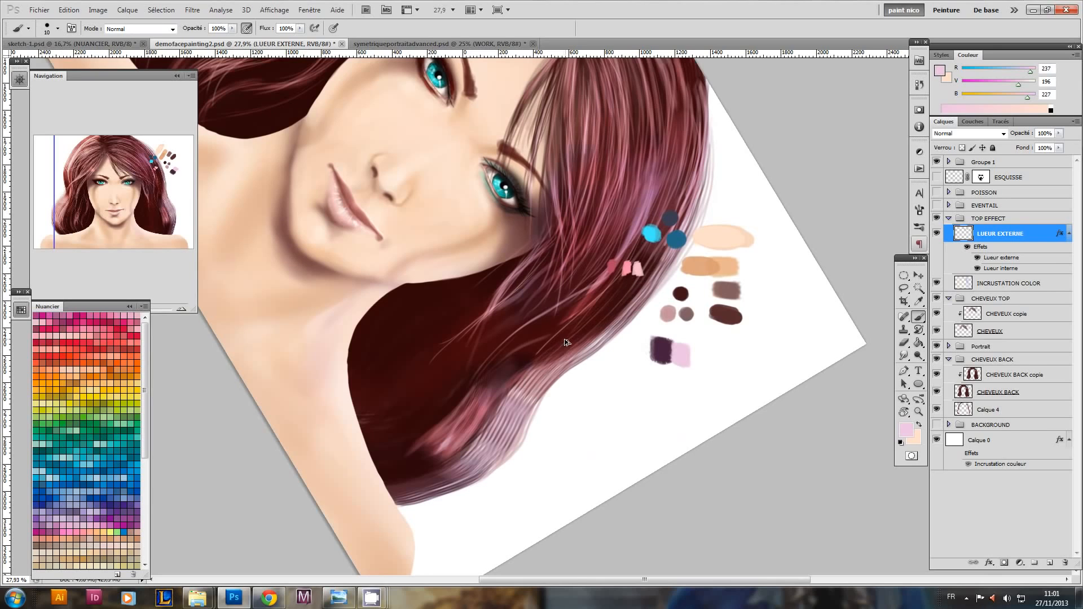
- Choose the scattered-dot 127 px brush tip, reduce its size and paint light pink strands along the lower right hair waves
{"action": "right_click", "coordinate": [604, 311]}
{"action": "left_click", "coordinate": [835, 360]}
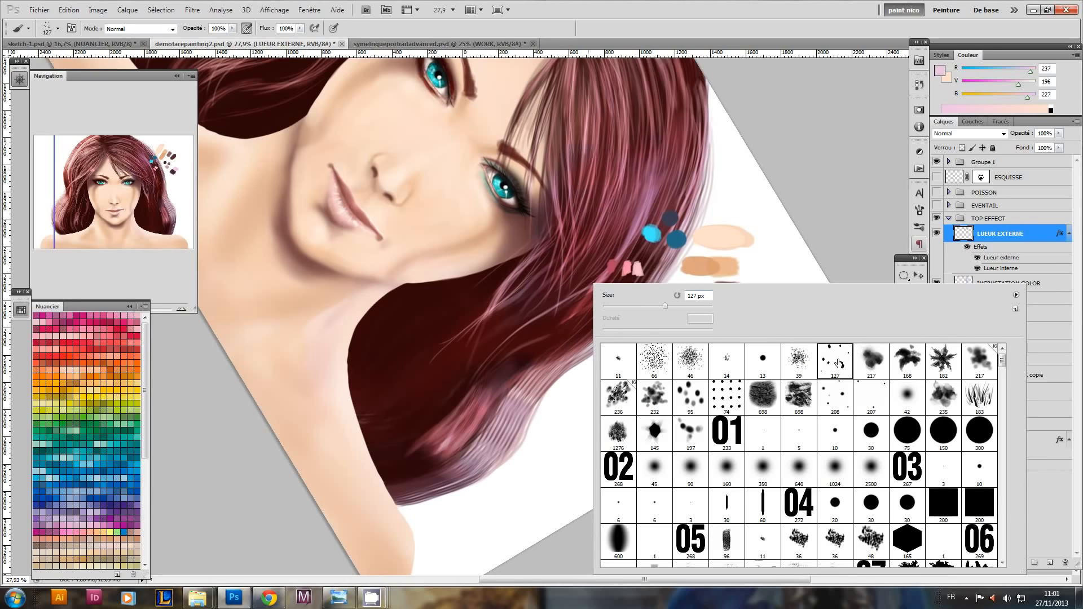
{"action": "left_click", "coordinate": [526, 355]}
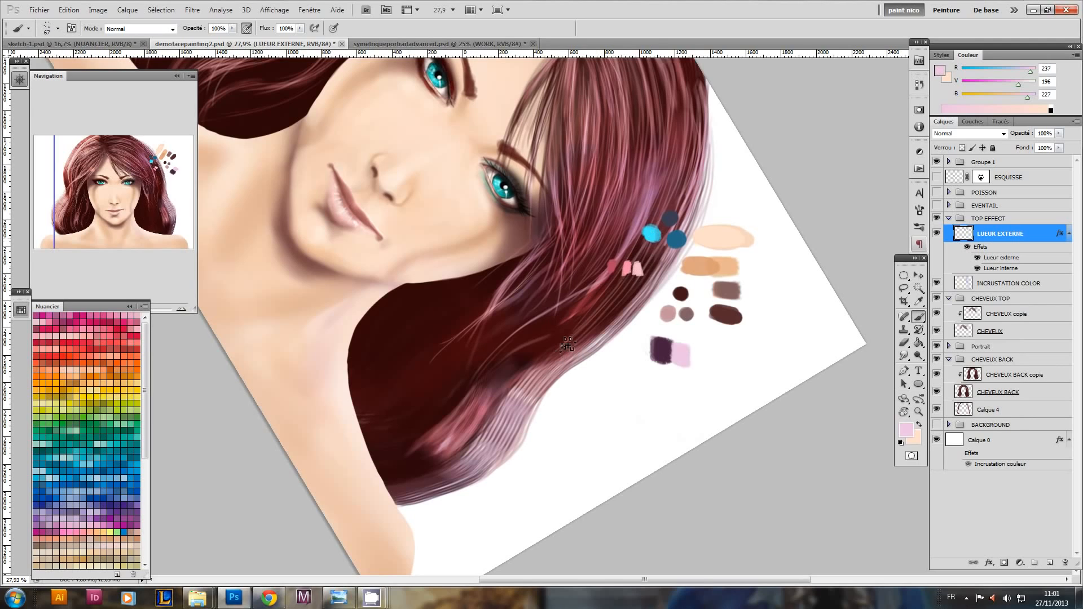
{"action": "left_click_drag", "start_coordinate": [556, 355], "coordinate": [494, 442]}
{"action": "left_click_drag", "start_coordinate": [536, 389], "coordinate": [500, 448]}
{"action": "left_click_drag", "start_coordinate": [532, 404], "coordinate": [466, 470]}
{"action": "left_click_drag", "start_coordinate": [497, 382], "coordinate": [450, 456]}
{"action": "mouse_move", "coordinate": [542, 357]}
{"action": "left_mouse_down"}
{"action": "mouse_move", "coordinate": [507, 373]}
{"action": "mouse_move", "coordinate": [432, 478]}
{"action": "left_mouse_up"}
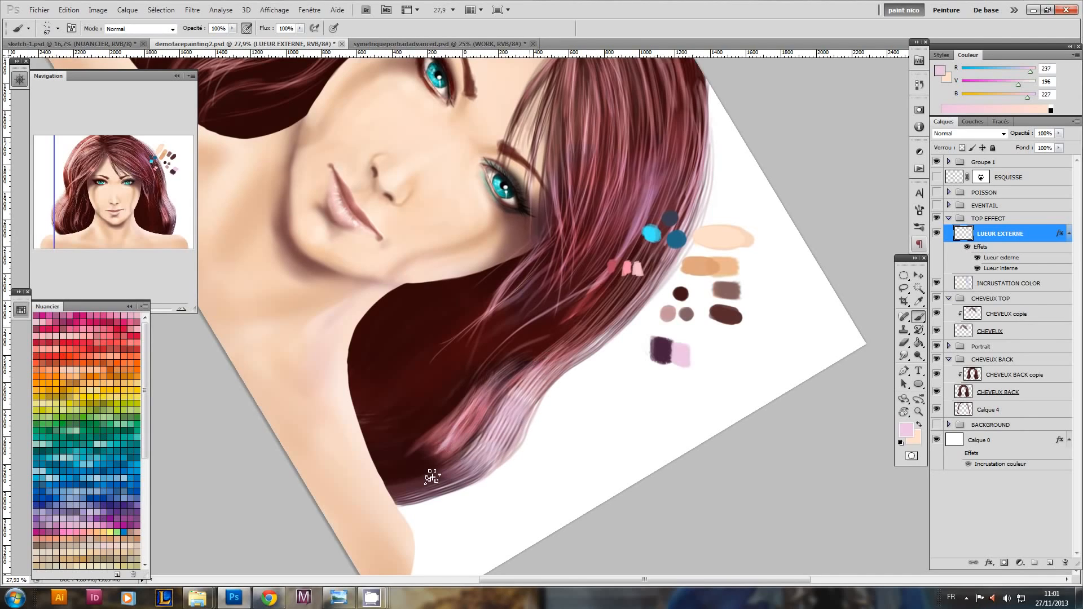
- Try a peach strand along the lower right hair lock, then undo it
{"action": "key", "text": "x"}
{"action": "left_click_drag", "start_coordinate": [494, 398], "coordinate": [440, 464]}
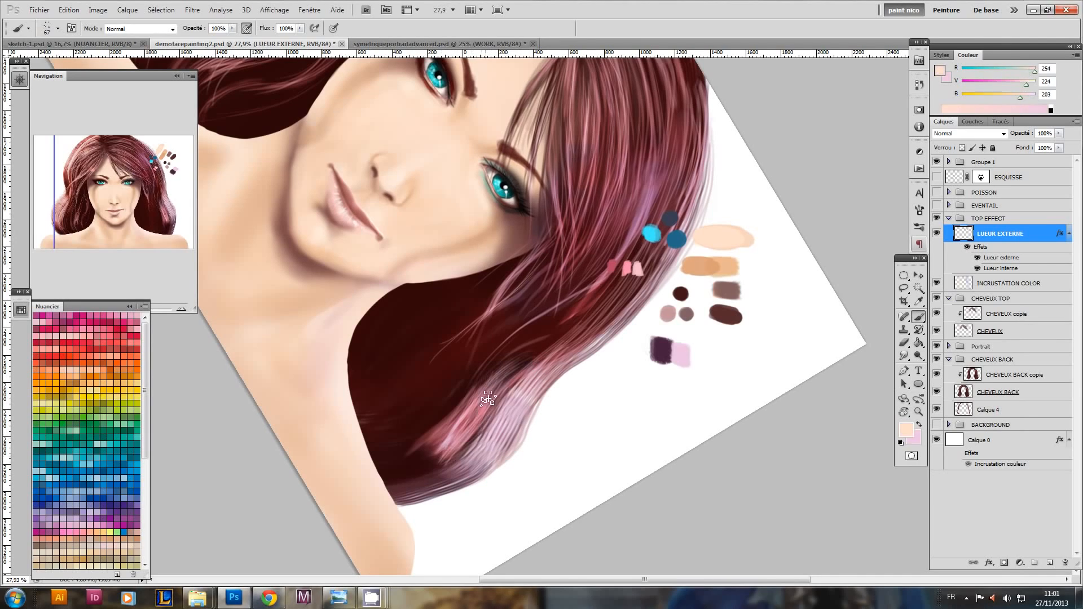
{"action": "key", "text": "ctrl+z"}
- Rotate the canvas back upright and paint thin peach strands in the hair beside the portrait's right cheek
{"action": "key", "text": "r"}
{"action": "mouse_move", "coordinate": [431, 381]}
{"action": "left_mouse_down"}
{"action": "mouse_move", "coordinate": [527, 443]}
{"action": "mouse_move", "coordinate": [523, 458]}
{"action": "mouse_move", "coordinate": [488, 448]}
{"action": "left_mouse_up"}
{"action": "key", "text": "e"}
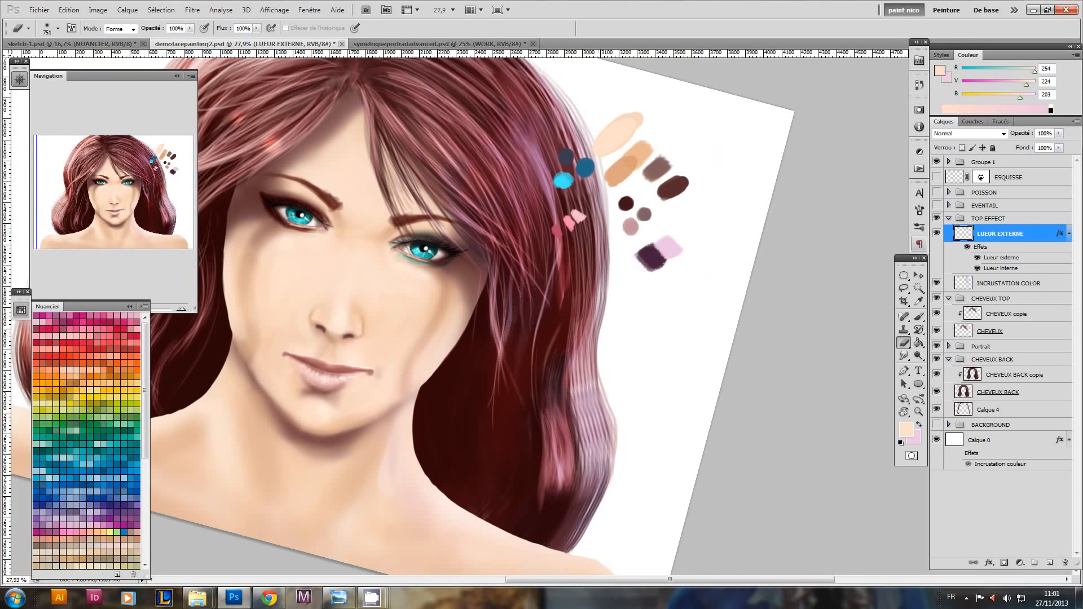
{"action": "key", "text": "r"}
{"action": "mouse_move", "coordinate": [430, 450]}
{"action": "left_mouse_down"}
{"action": "mouse_move", "coordinate": [492, 463]}
{"action": "mouse_move", "coordinate": [490, 481]}
{"action": "left_mouse_up"}
{"action": "key", "text": "b"}
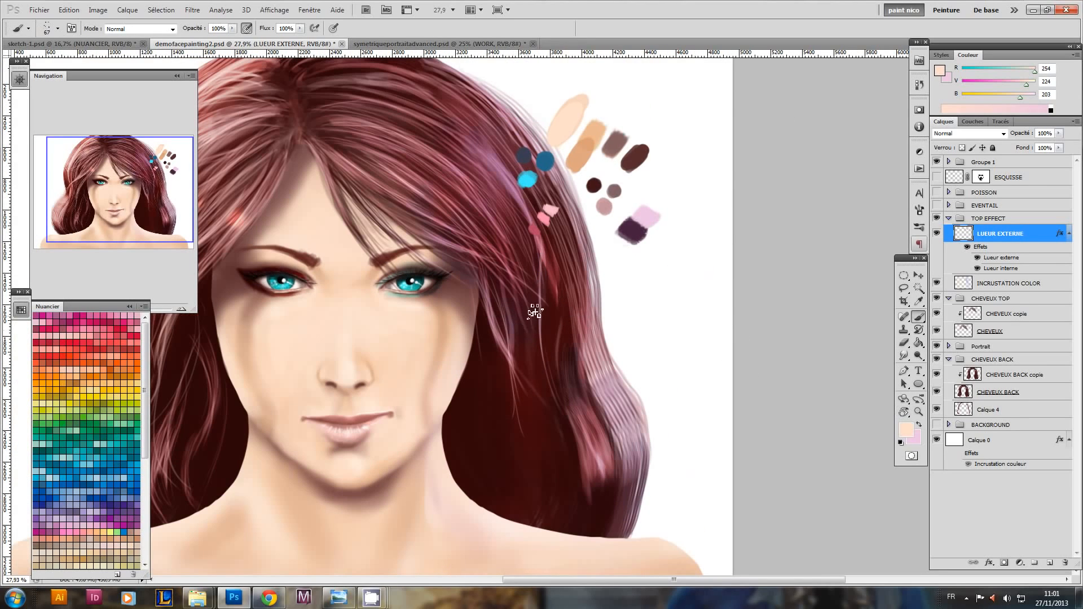
{"action": "mouse_move", "coordinate": [538, 247]}
{"action": "left_mouse_down"}
{"action": "mouse_move", "coordinate": [520, 293]}
{"action": "mouse_move", "coordinate": [494, 309]}
{"action": "mouse_move", "coordinate": [502, 287]}
{"action": "mouse_move", "coordinate": [554, 302]}
{"action": "left_mouse_up"}
{"action": "left_click", "coordinate": [505, 289]}
{"action": "left_click", "coordinate": [514, 279]}
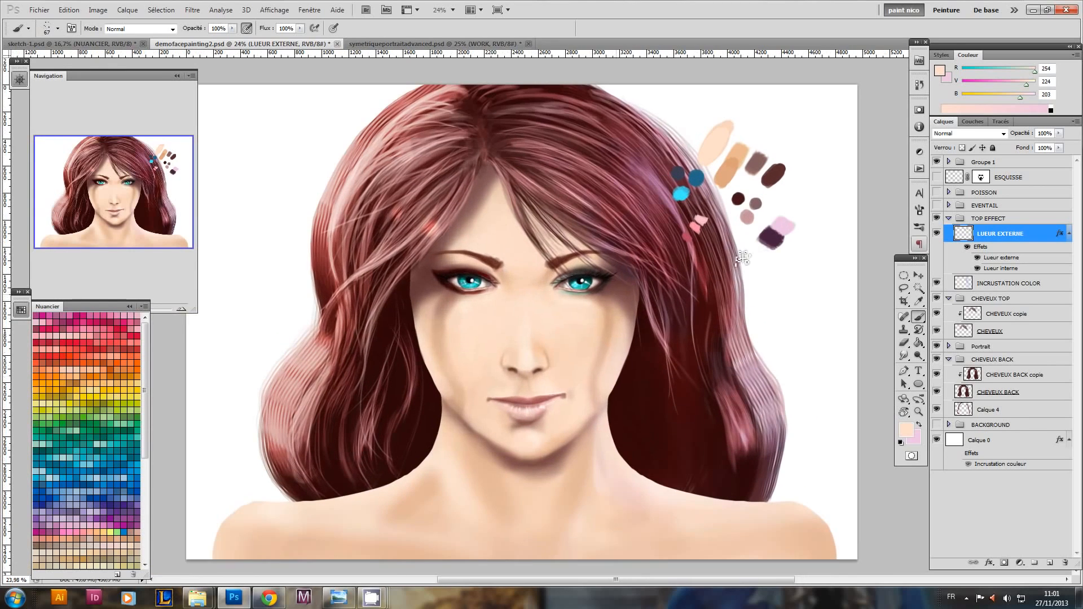
- Collapse the TOP EFFECT, CHEVEUX TOP and CHEVEUX BACK groups and activate the PEINTURE layer in the Portrait group
{"action": "left_click", "coordinate": [948, 218]}
{"action": "left_click", "coordinate": [948, 231]}
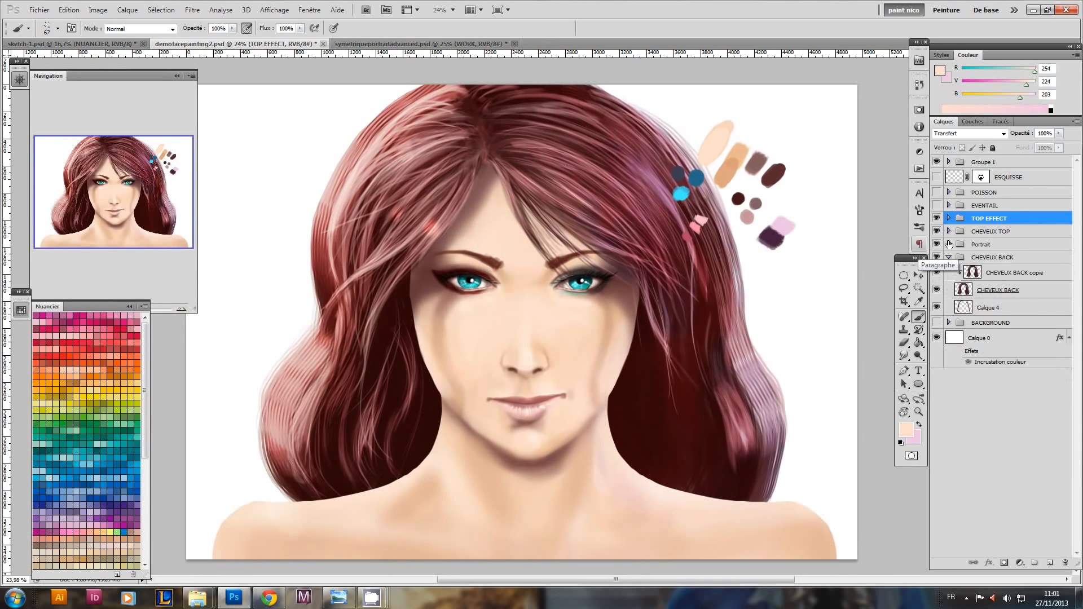
{"action": "left_click", "coordinate": [950, 258]}
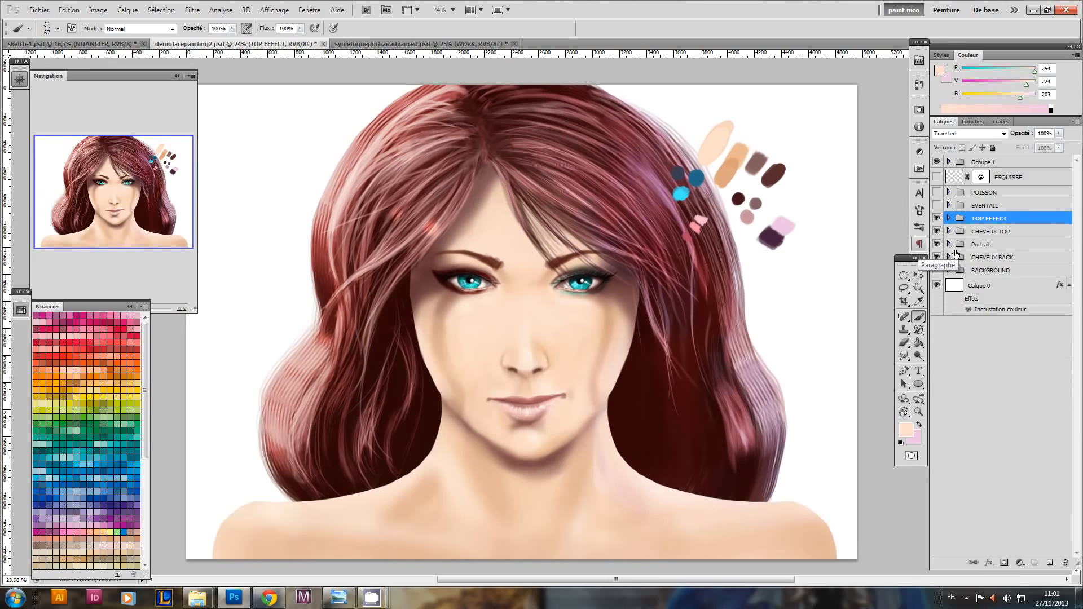
{"action": "left_click", "coordinate": [949, 244]}
{"action": "left_click", "coordinate": [979, 271]}
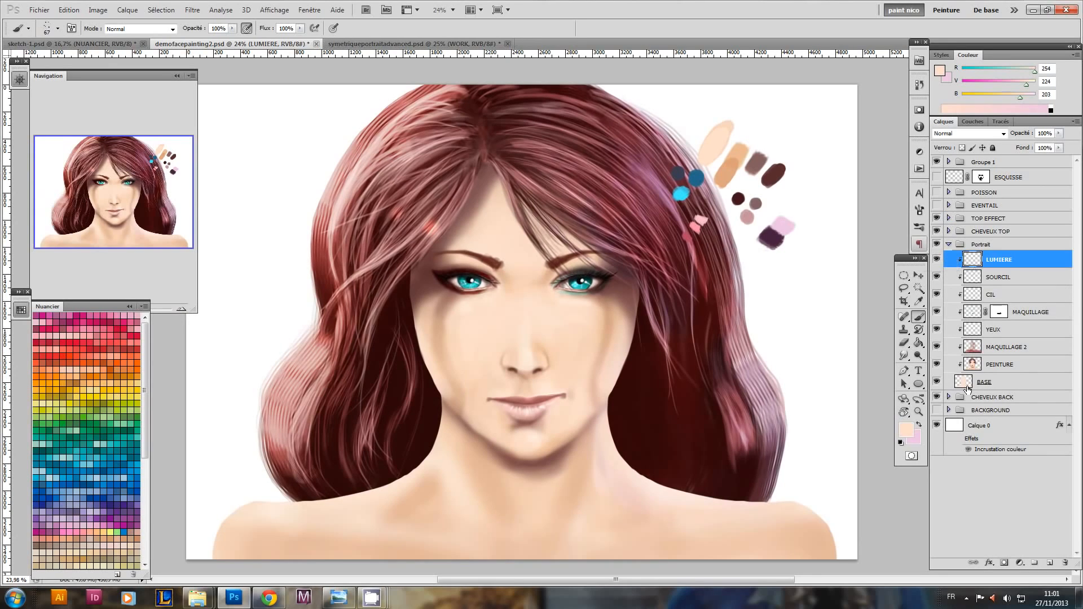
{"action": "left_click", "coordinate": [975, 368]}
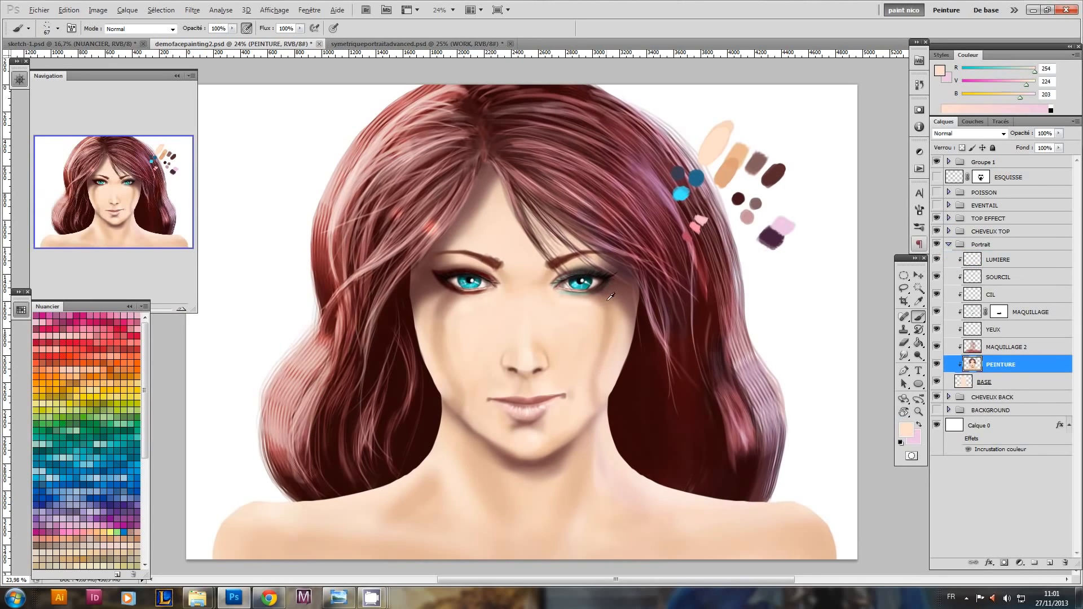
- Sample the brown shadow beside the left eye and darken the brush colour to RGB 54, 15, 16
{"action": "left_click", "coordinate": [422, 274], "text": "alt"}
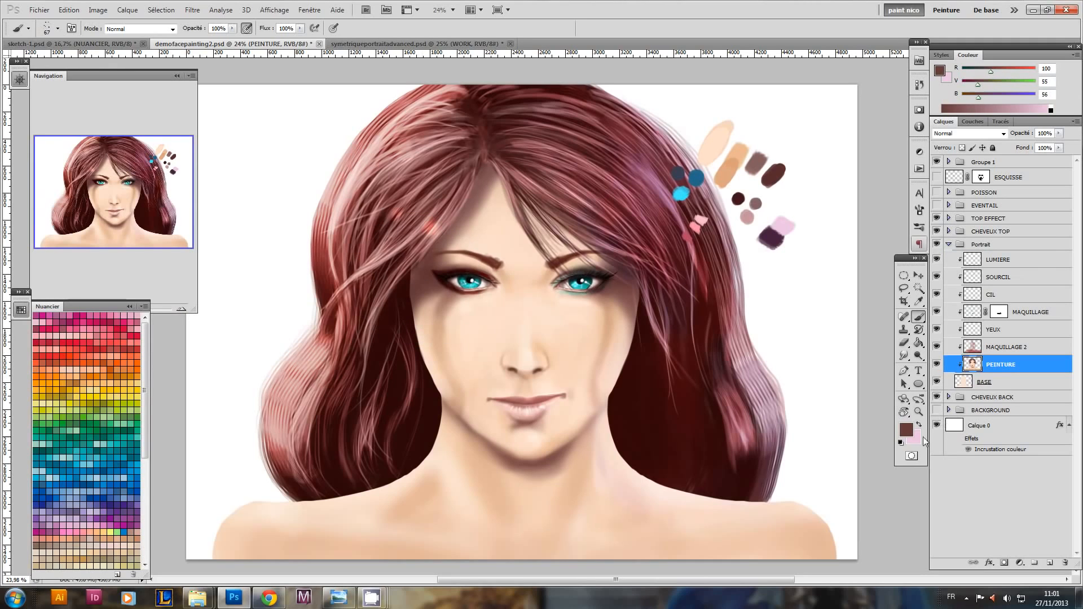
{"action": "left_click", "coordinate": [906, 430]}
{"action": "left_click_drag", "start_coordinate": [308, 481], "coordinate": [325, 485]}
{"action": "left_click", "coordinate": [495, 369]}
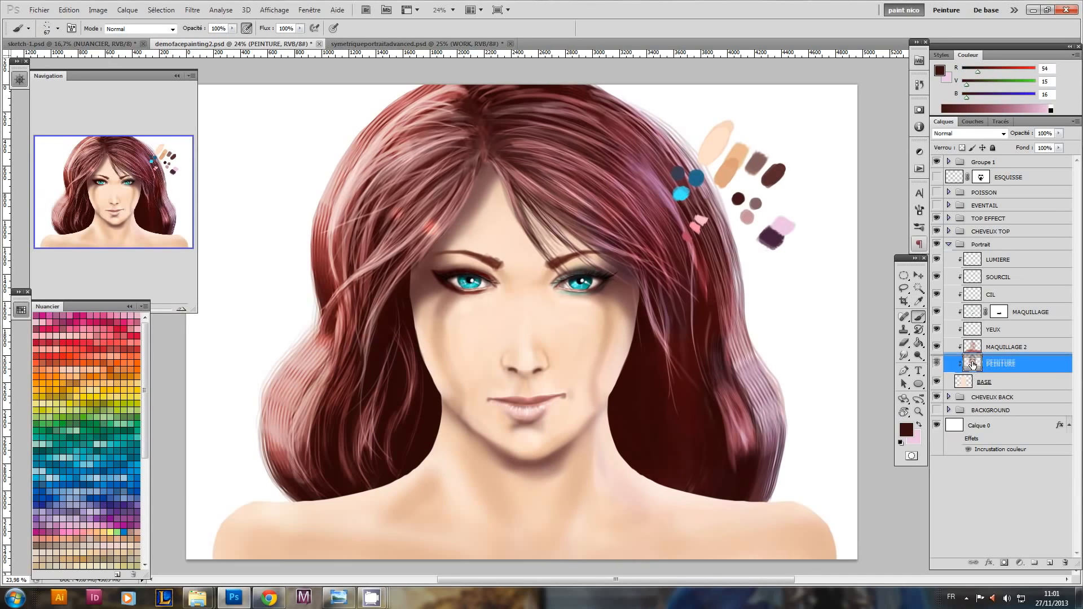
- Duplicate the PEINTURE layer and set up a round 136 px brush for shading below the hair parting
{"action": "key", "text": "ctrl+j"}
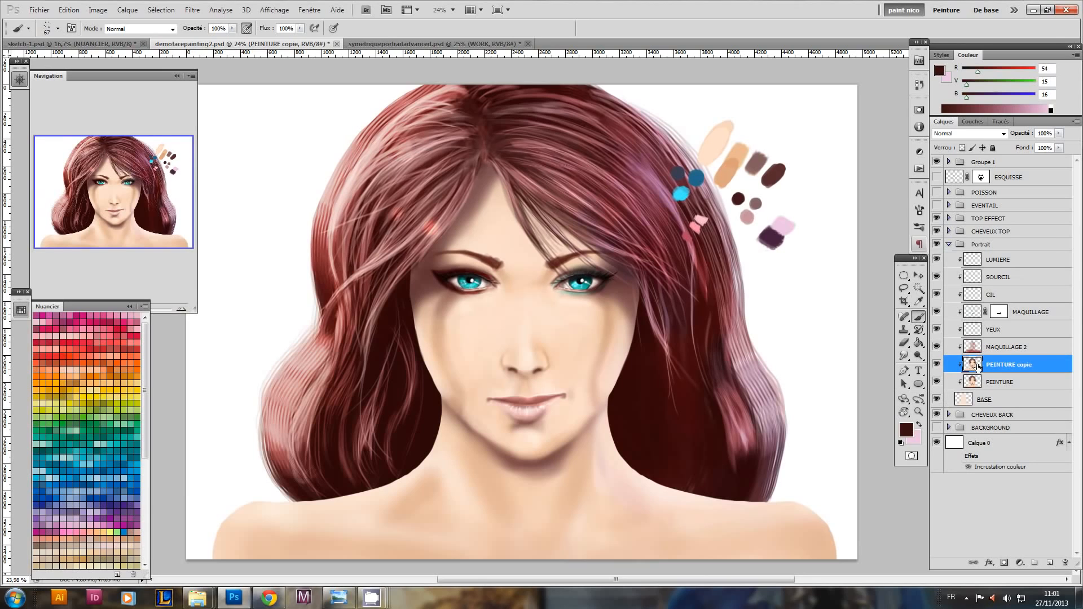
{"action": "right_click", "coordinate": [486, 258]}
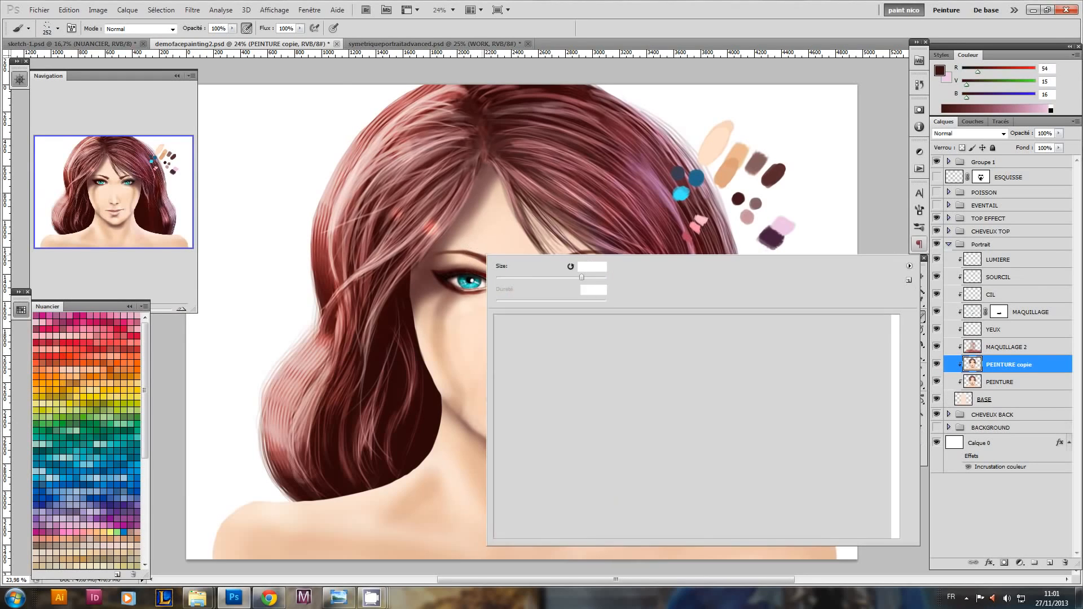
{"action": "left_click", "coordinate": [801, 369]}
{"action": "left_click", "coordinate": [484, 191]}
{"action": "left_click_drag", "start_coordinate": [487, 193], "coordinate": [490, 194]}
- Paint dark brown shadow along the left hairline from the parting to the temple, redoing the forehead stroke once
{"action": "mouse_move", "coordinate": [485, 172]}
{"action": "left_mouse_down"}
{"action": "mouse_move", "coordinate": [464, 188]}
{"action": "mouse_move", "coordinate": [455, 226]}
{"action": "mouse_move", "coordinate": [424, 246]}
{"action": "left_mouse_up"}
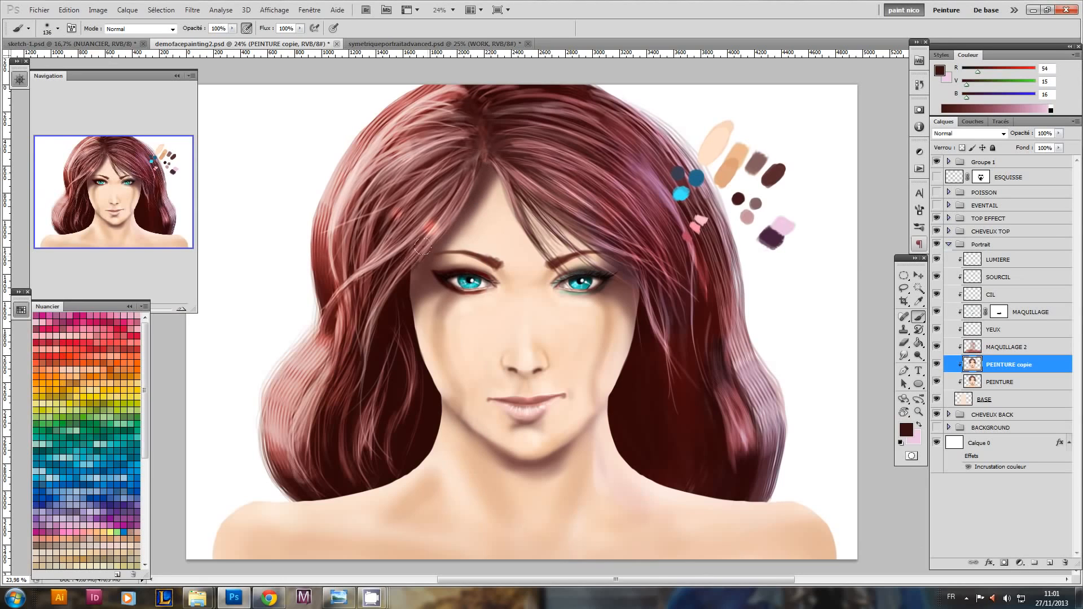
{"action": "left_click_drag", "start_coordinate": [404, 288], "coordinate": [402, 325]}
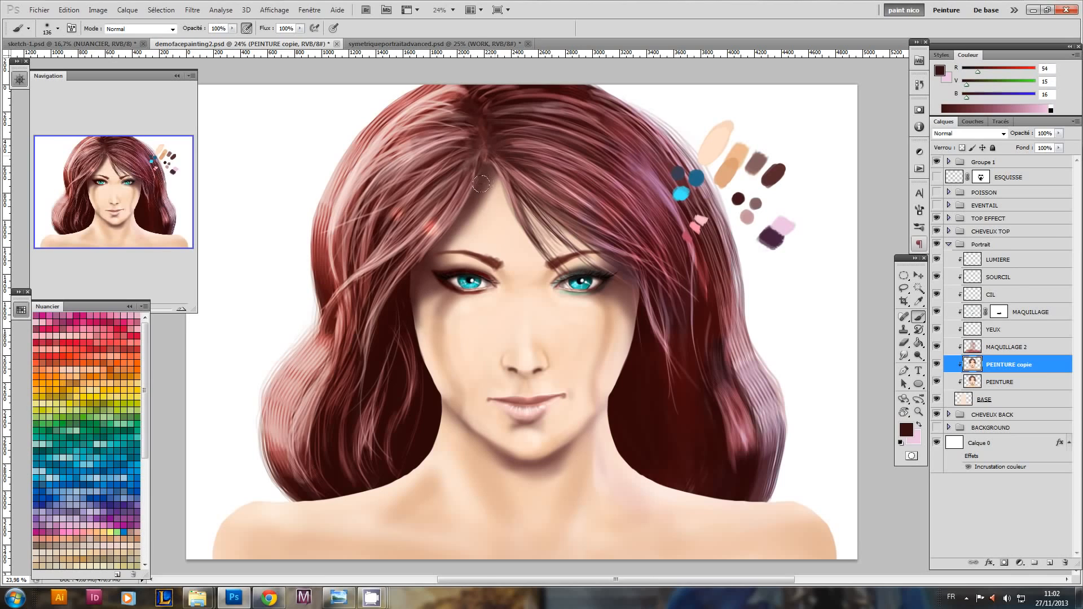
{"action": "left_click_drag", "start_coordinate": [482, 184], "coordinate": [453, 243]}
{"action": "key", "text": "ctrl+z"}
{"action": "left_click_drag", "start_coordinate": [489, 184], "coordinate": [450, 244]}
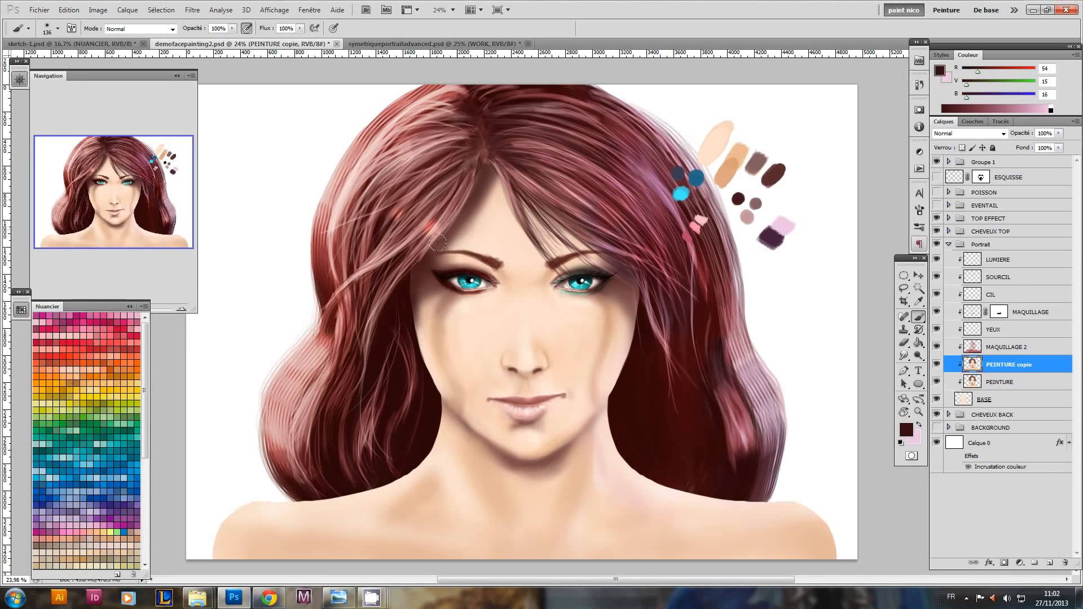
- Paint dark brown shadow beneath the right fringe, from the parting down to the right temple
{"action": "left_click_drag", "start_coordinate": [499, 176], "coordinate": [553, 244]}
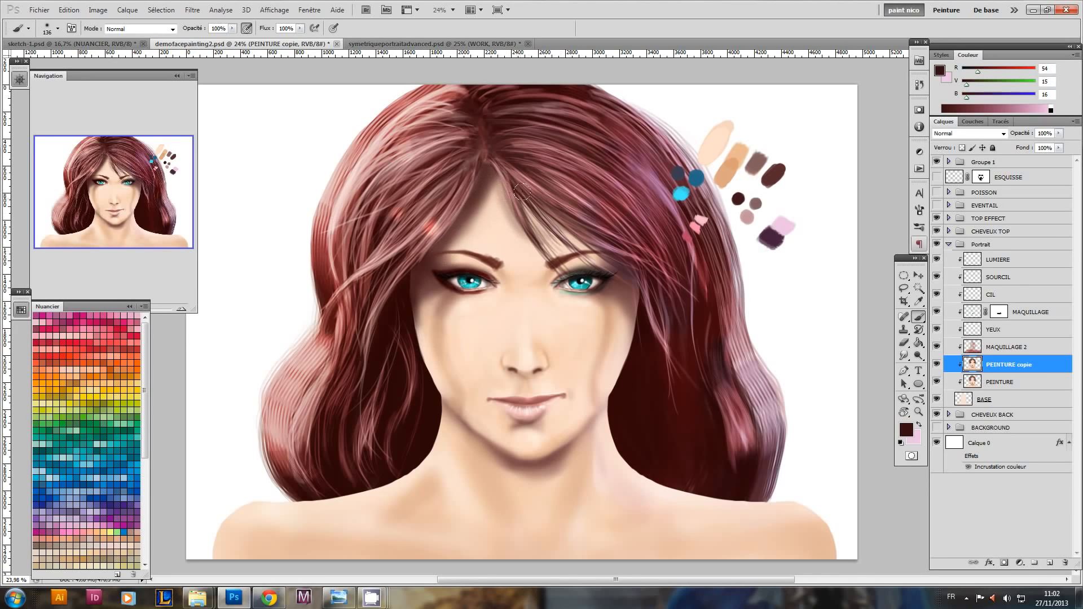
{"action": "mouse_move", "coordinate": [529, 198]}
{"action": "left_mouse_down"}
{"action": "mouse_move", "coordinate": [576, 253]}
{"action": "mouse_move", "coordinate": [609, 247]}
{"action": "mouse_move", "coordinate": [600, 257]}
{"action": "left_mouse_up"}
{"action": "mouse_move", "coordinate": [502, 182]}
{"action": "left_mouse_down"}
{"action": "mouse_move", "coordinate": [487, 162]}
{"action": "mouse_move", "coordinate": [556, 213]}
{"action": "mouse_move", "coordinate": [520, 189]}
{"action": "mouse_move", "coordinate": [575, 212]}
{"action": "mouse_move", "coordinate": [527, 203]}
{"action": "mouse_move", "coordinate": [613, 242]}
{"action": "mouse_move", "coordinate": [575, 223]}
{"action": "mouse_move", "coordinate": [616, 252]}
{"action": "mouse_move", "coordinate": [615, 273]}
{"action": "mouse_move", "coordinate": [581, 248]}
{"action": "mouse_move", "coordinate": [604, 253]}
{"action": "mouse_move", "coordinate": [638, 299]}
{"action": "mouse_move", "coordinate": [627, 345]}
{"action": "mouse_move", "coordinate": [620, 307]}
{"action": "mouse_move", "coordinate": [606, 398]}
{"action": "left_mouse_up"}
{"action": "mouse_move", "coordinate": [631, 310]}
{"action": "left_mouse_down"}
{"action": "mouse_move", "coordinate": [616, 317]}
{"action": "mouse_move", "coordinate": [631, 322]}
{"action": "left_mouse_up"}
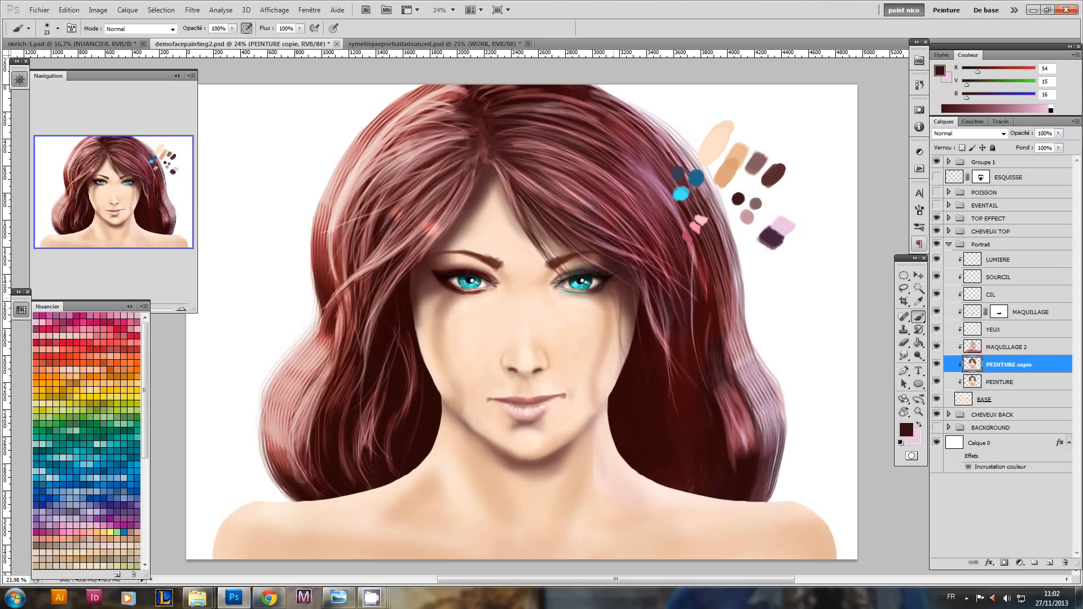
{"action": "left_click_drag", "start_coordinate": [621, 293], "coordinate": [627, 295]}
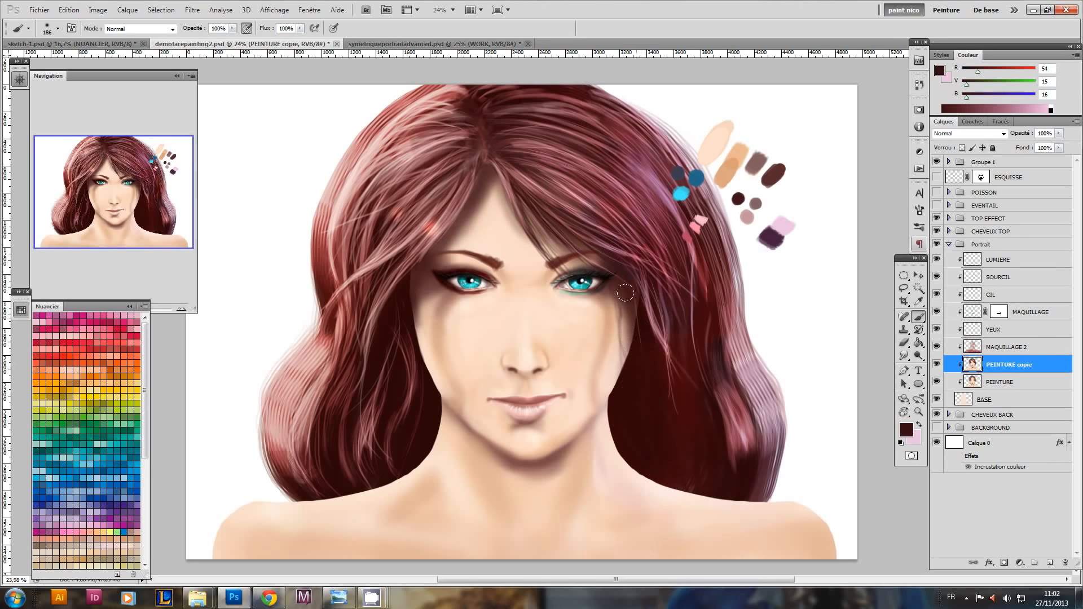
- Shade the right jawline and the hair edges on both sides of the face with a 186 px dark brown brush
{"action": "mouse_move", "coordinate": [625, 352]}
{"action": "left_mouse_down"}
{"action": "mouse_move", "coordinate": [611, 383]}
{"action": "mouse_move", "coordinate": [624, 340]}
{"action": "mouse_move", "coordinate": [593, 413]}
{"action": "mouse_move", "coordinate": [559, 452]}
{"action": "left_mouse_up"}
{"action": "left_click_drag", "start_coordinate": [401, 271], "coordinate": [402, 354]}
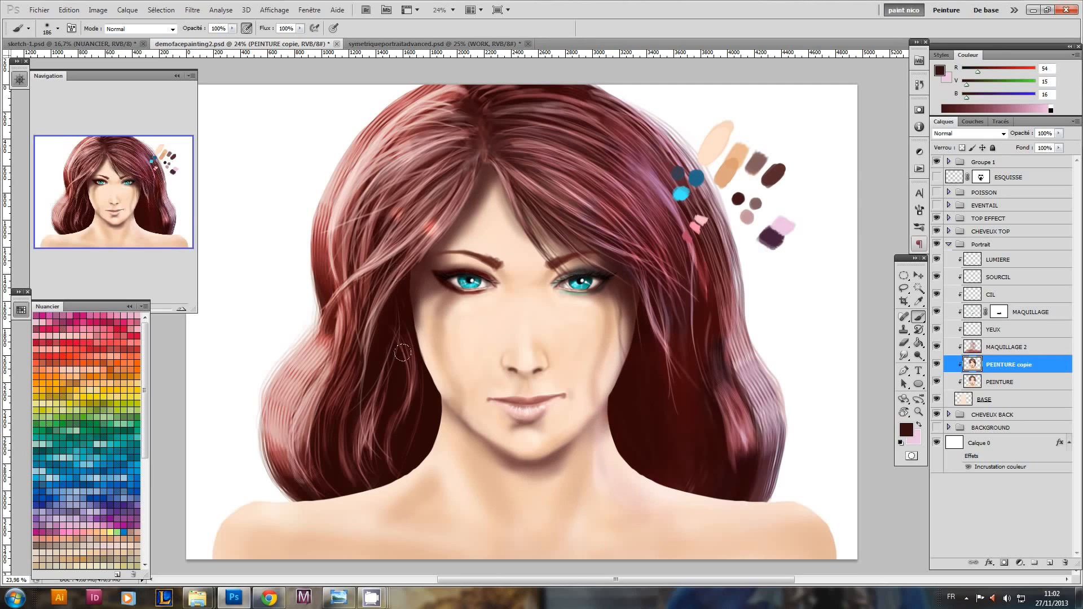
{"action": "mouse_move", "coordinate": [395, 294]}
{"action": "left_mouse_down"}
{"action": "mouse_move", "coordinate": [402, 349]}
{"action": "mouse_move", "coordinate": [416, 363]}
{"action": "mouse_move", "coordinate": [407, 365]}
{"action": "left_mouse_up"}
{"action": "mouse_move", "coordinate": [714, 340]}
{"action": "left_mouse_down"}
{"action": "mouse_move", "coordinate": [675, 376]}
{"action": "mouse_move", "coordinate": [705, 377]}
{"action": "left_mouse_up"}
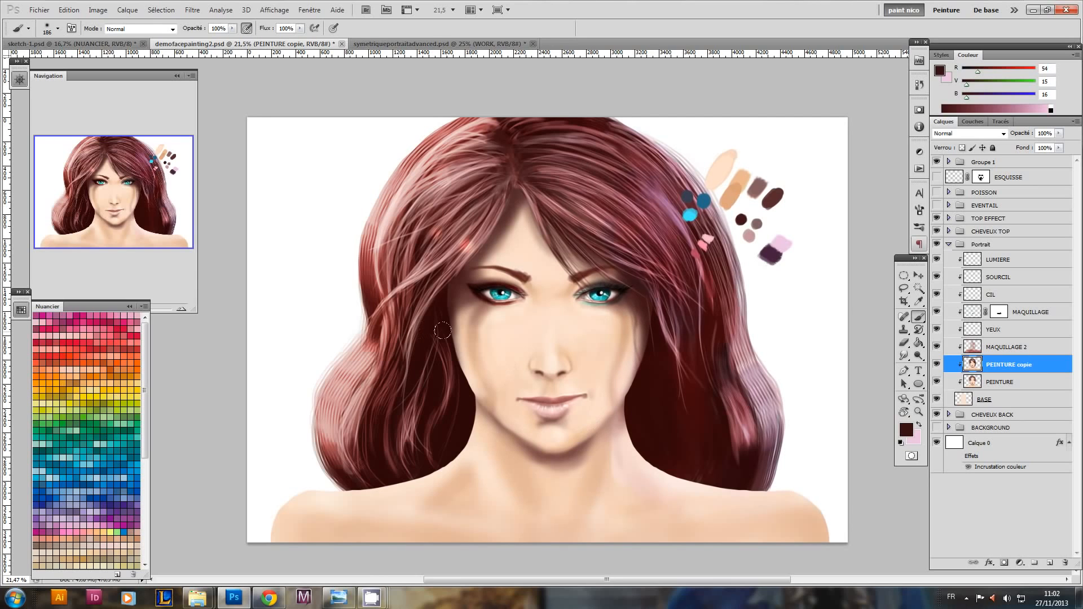
- Collapse the Portrait group, expand TOP EFFECT and activate its INCRUSTATION COLOR layer
{"action": "left_click_drag", "start_coordinate": [528, 284], "coordinate": [544, 284]}
{"action": "mouse_move", "coordinate": [556, 334]}
{"action": "left_mouse_down"}
{"action": "mouse_move", "coordinate": [531, 335]}
{"action": "mouse_move", "coordinate": [540, 334]}
{"action": "left_mouse_up"}
{"action": "left_click", "coordinate": [948, 244]}
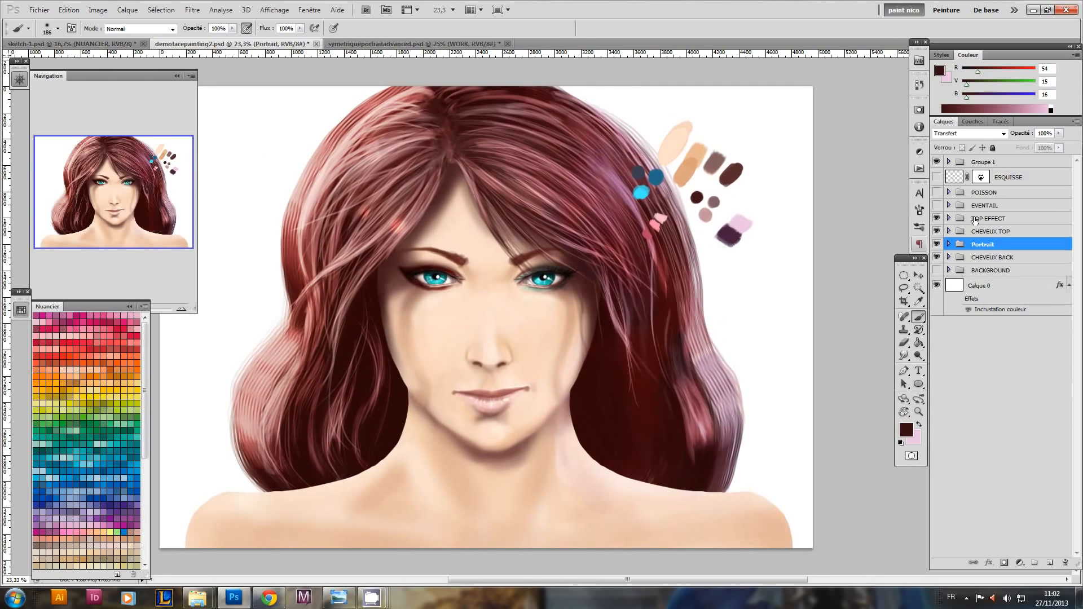
{"action": "left_click", "coordinate": [948, 219]}
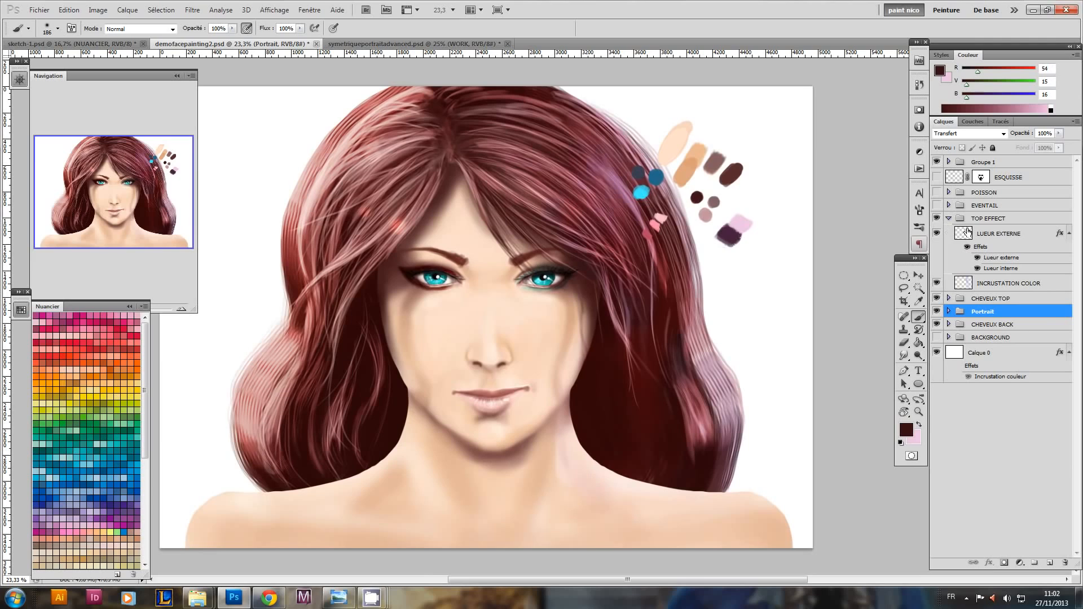
{"action": "left_click", "coordinate": [969, 238]}
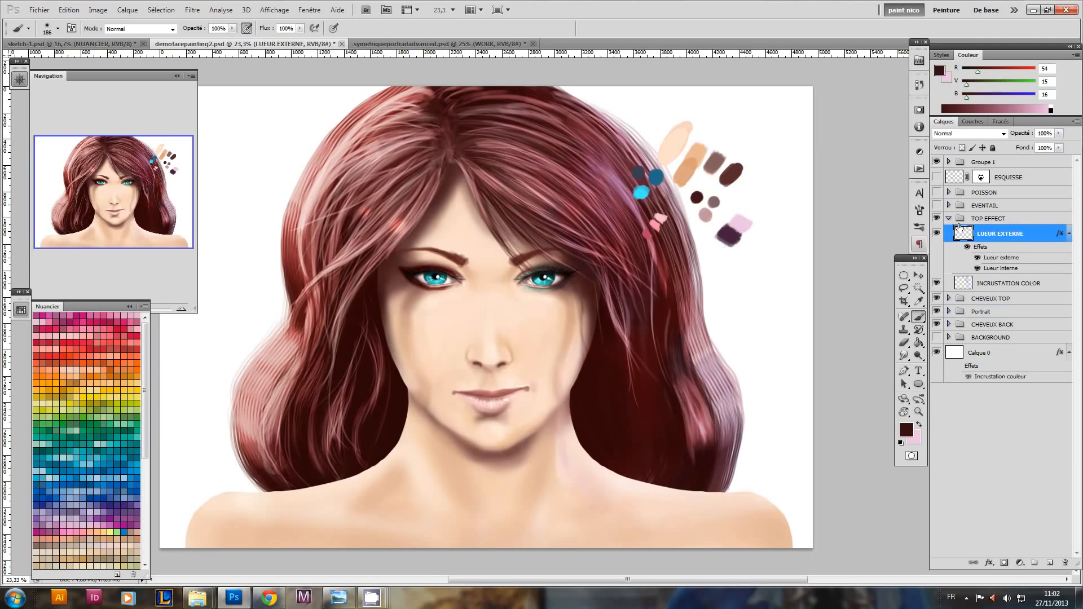
{"action": "left_click", "coordinate": [977, 221]}
{"action": "left_click", "coordinate": [970, 234]}
{"action": "left_click", "coordinate": [990, 283]}
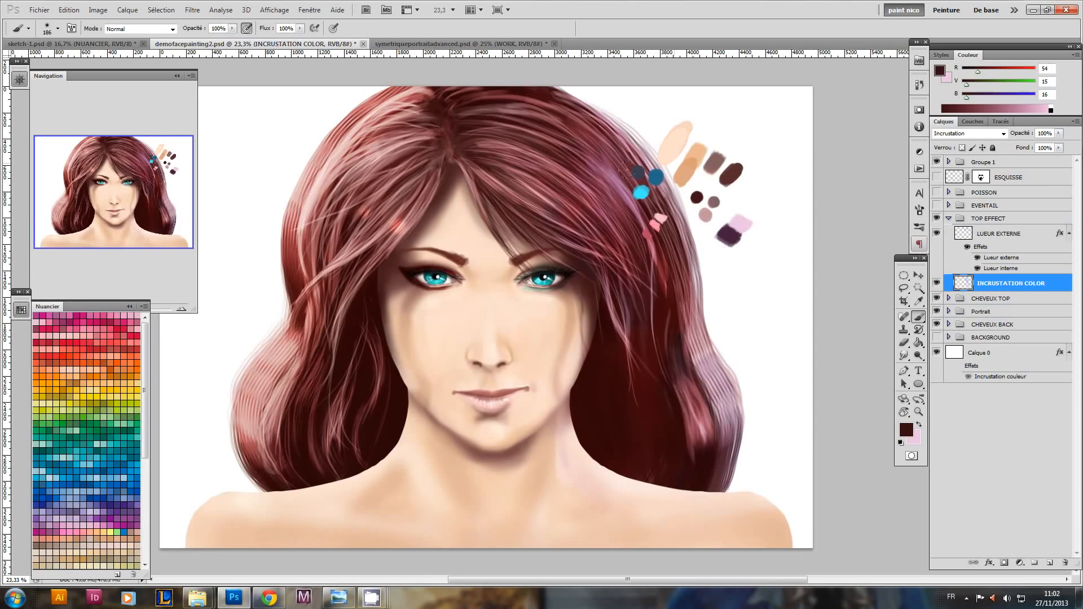
- Try tinting the face with the light pink and blue swatches using a 617 px brush
{"action": "key", "text": "alt"}
{"action": "left_click", "coordinate": [740, 225], "text": "alt"}
{"action": "left_click_drag", "start_coordinate": [531, 331], "coordinate": [564, 341]}
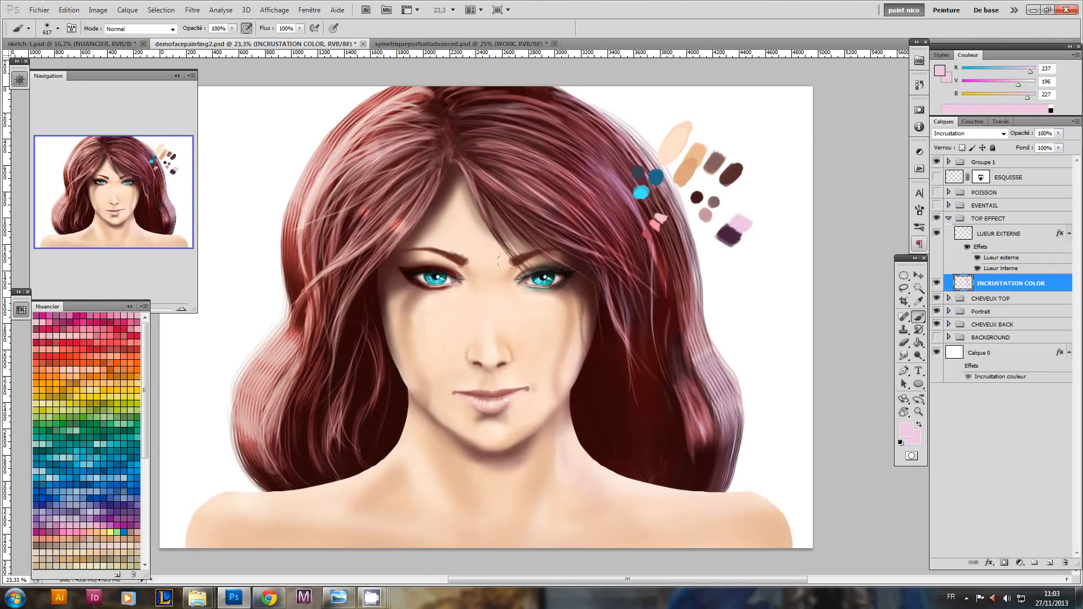
{"action": "left_click", "coordinate": [654, 176], "text": "alt"}
{"action": "left_click_drag", "start_coordinate": [530, 282], "coordinate": [469, 186]}
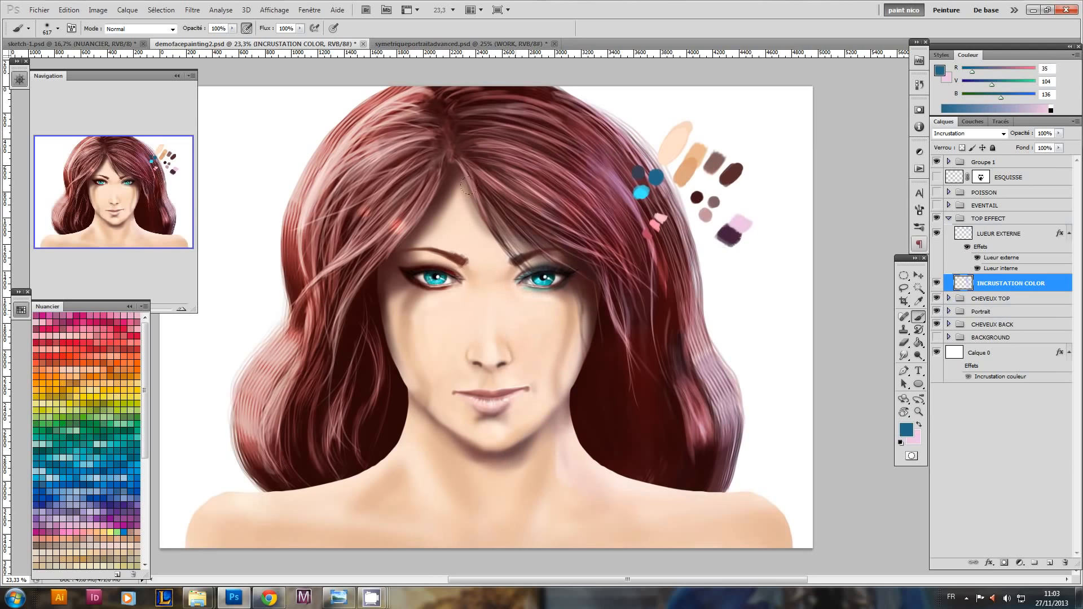
{"action": "left_click_drag", "start_coordinate": [585, 320], "coordinate": [492, 213]}
{"action": "left_click_drag", "start_coordinate": [494, 457], "coordinate": [535, 439]}
{"action": "mouse_move", "coordinate": [599, 329]}
{"action": "left_mouse_down"}
{"action": "mouse_move", "coordinate": [560, 367]}
{"action": "mouse_move", "coordinate": [569, 361]}
{"action": "left_mouse_up"}
- Try a peach tint down the middle of the face, then undo the face tints
{"action": "key", "text": "x"}
{"action": "left_click", "coordinate": [668, 170], "text": "alt"}
{"action": "left_click_drag", "start_coordinate": [486, 229], "coordinate": [464, 366]}
{"action": "key", "text": "ctrl+z"}
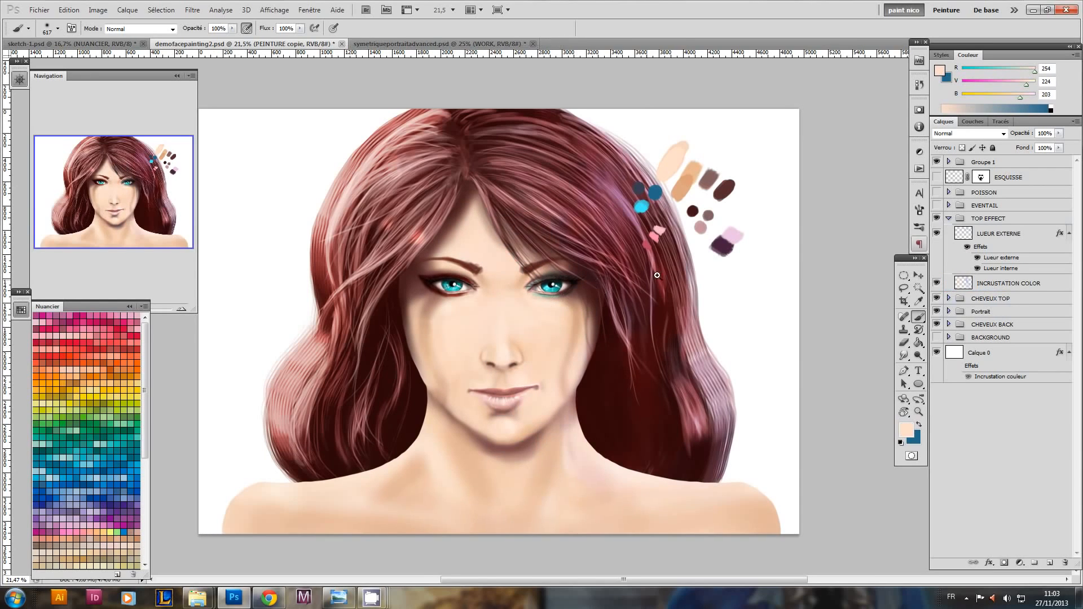
- Reactivate the INCRUSTATION COLOR layer, sample the dark purple swatch and tint the brow area and the shadow under the chin
{"action": "scroll", "coordinate": [642, 268], "scroll_direction": "up", "scroll_amount": 1}
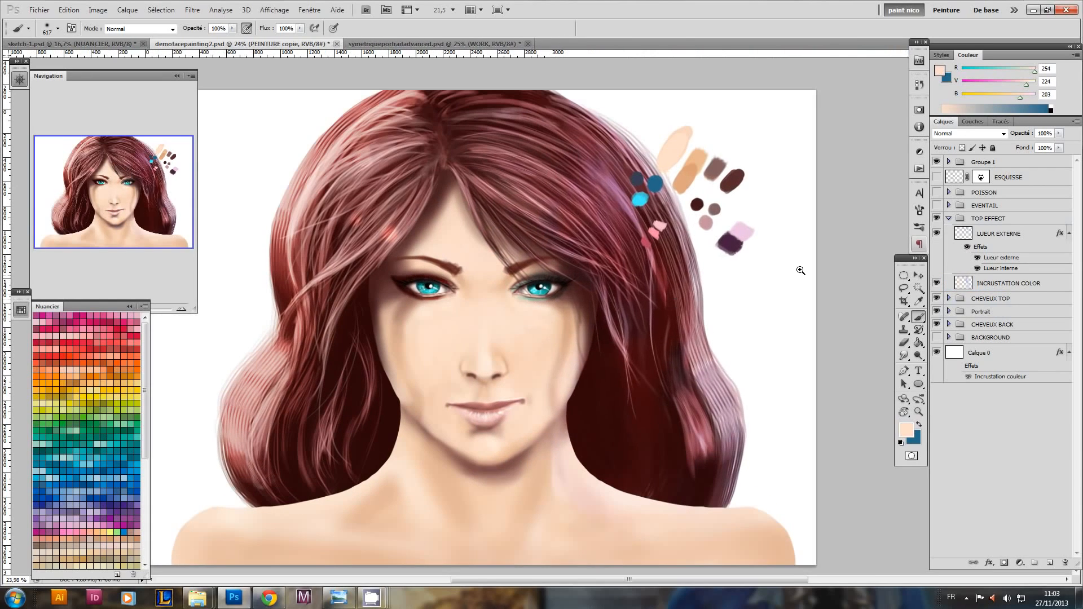
{"action": "left_click", "coordinate": [974, 288]}
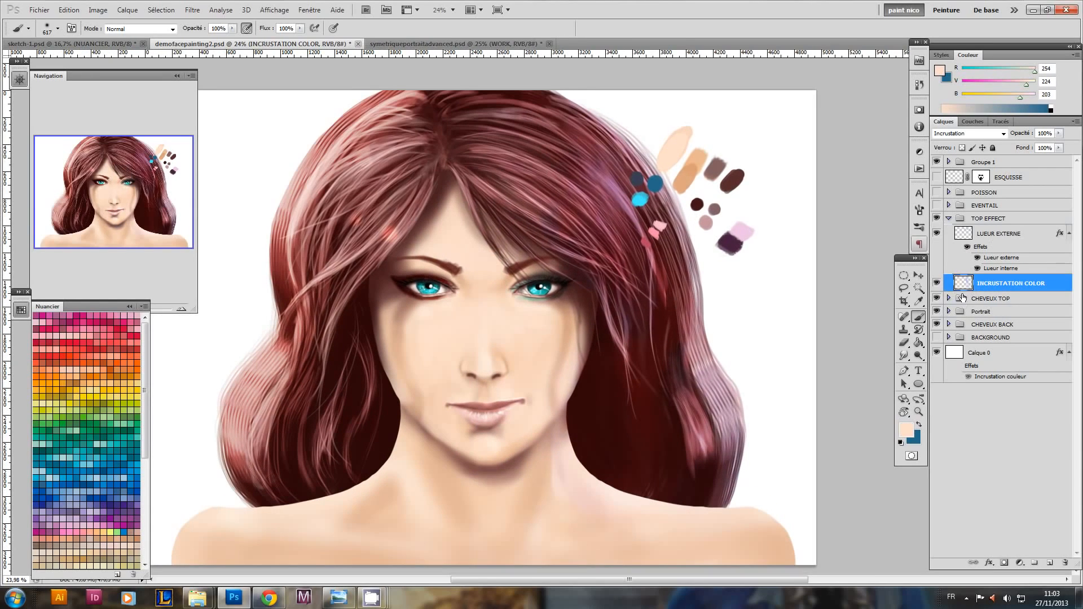
{"action": "left_click", "coordinate": [656, 182], "text": "alt"}
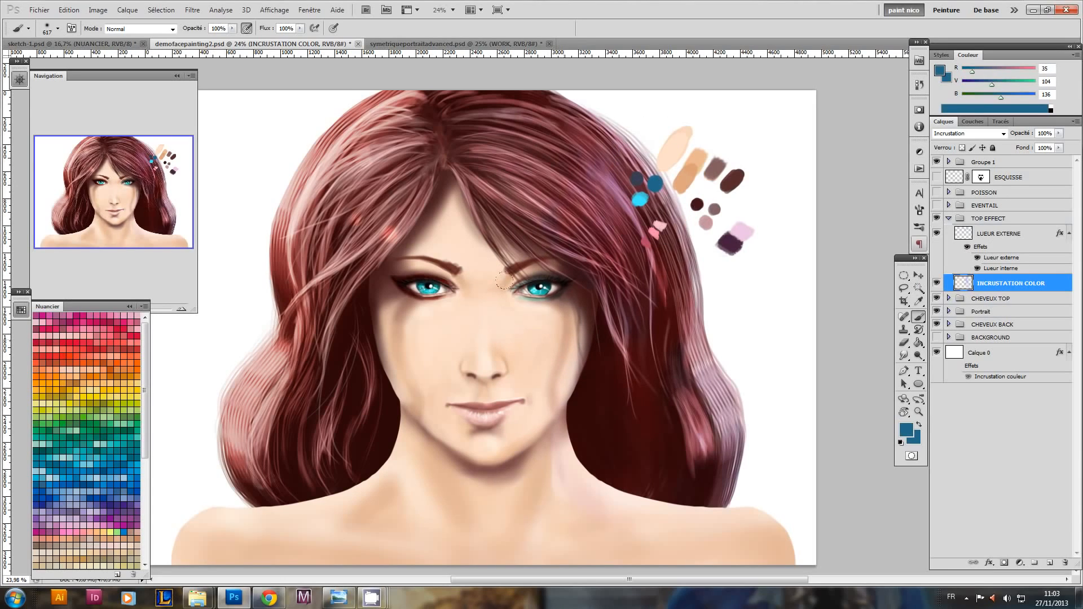
{"action": "left_click", "coordinate": [731, 242], "text": "alt"}
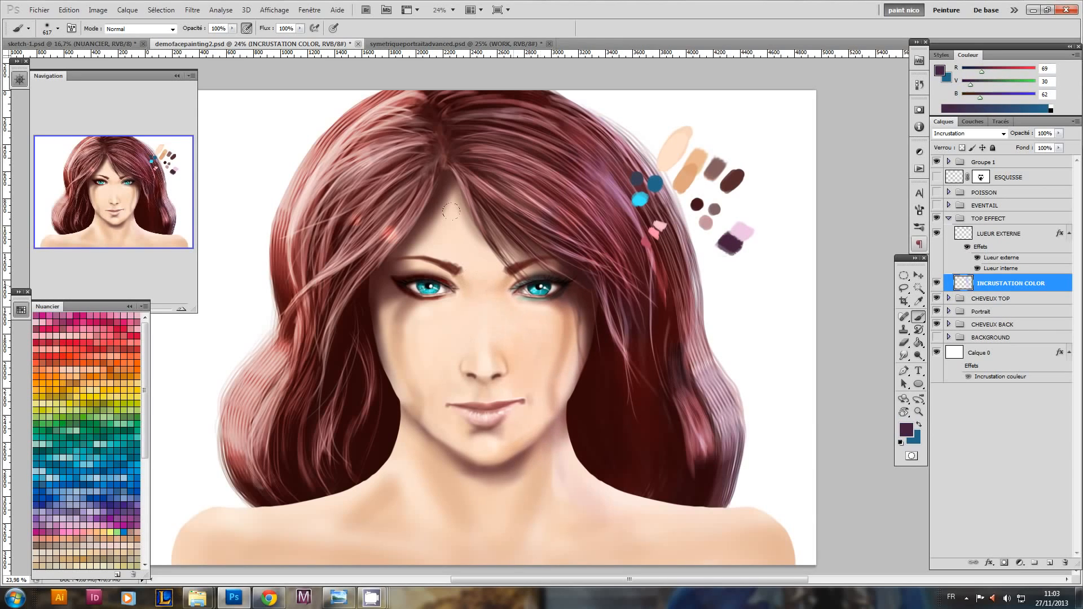
{"action": "left_click_drag", "start_coordinate": [515, 275], "coordinate": [516, 262]}
{"action": "mouse_move", "coordinate": [505, 460]}
{"action": "left_mouse_down"}
{"action": "mouse_move", "coordinate": [566, 400]}
{"action": "mouse_move", "coordinate": [568, 373]}
{"action": "mouse_move", "coordinate": [614, 459]}
{"action": "left_mouse_up"}
{"action": "left_click_drag", "start_coordinate": [475, 322], "coordinate": [551, 309]}
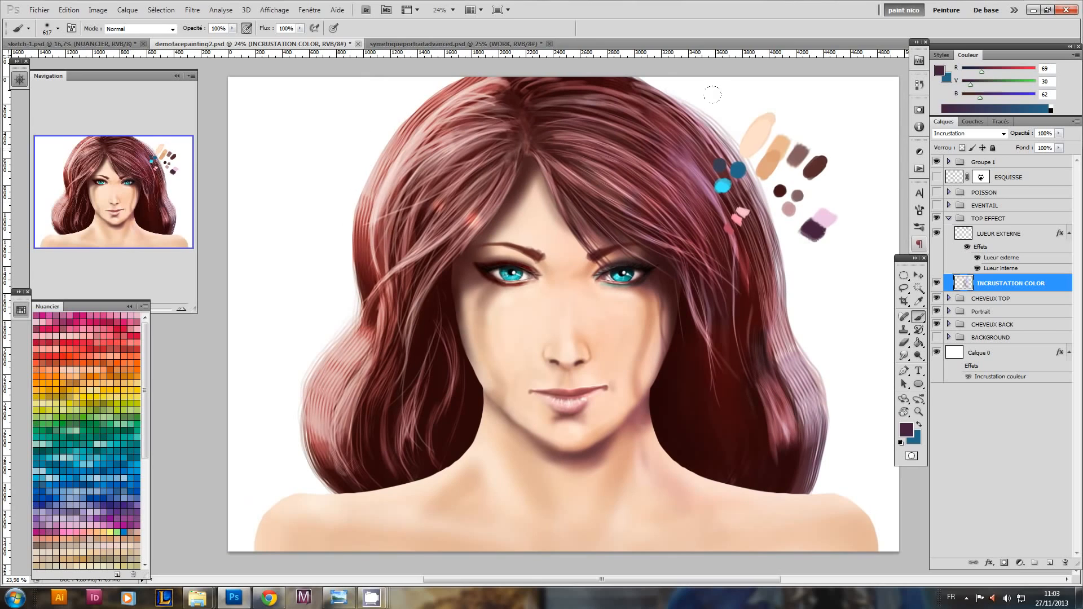
- Sample the tan swatch and darken the foreground colour to brown #8c5833
{"action": "left_click", "coordinate": [488, 222], "text": "alt"}
{"action": "left_click", "coordinate": [777, 164], "text": "alt"}
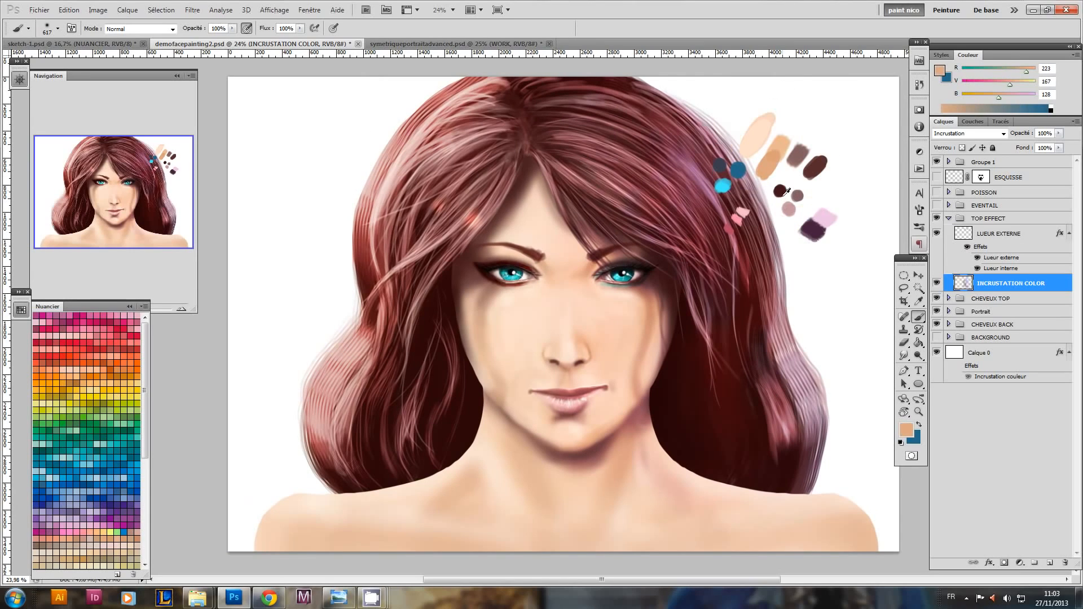
{"action": "left_click", "coordinate": [903, 429]}
{"action": "left_click", "coordinate": [320, 435]}
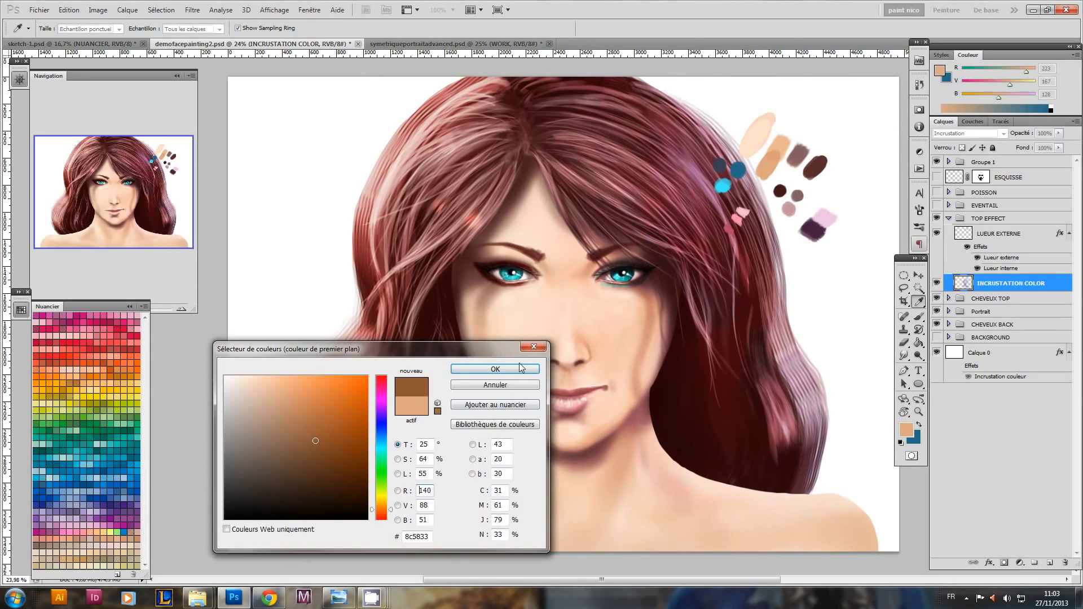
{"action": "left_click", "coordinate": [510, 344]}
- Tint the jawline, the cheek beside the nose and the face edge along the hair with brown on INCRUSTATION COLOR
{"action": "left_click_drag", "start_coordinate": [501, 416], "coordinate": [470, 375]}
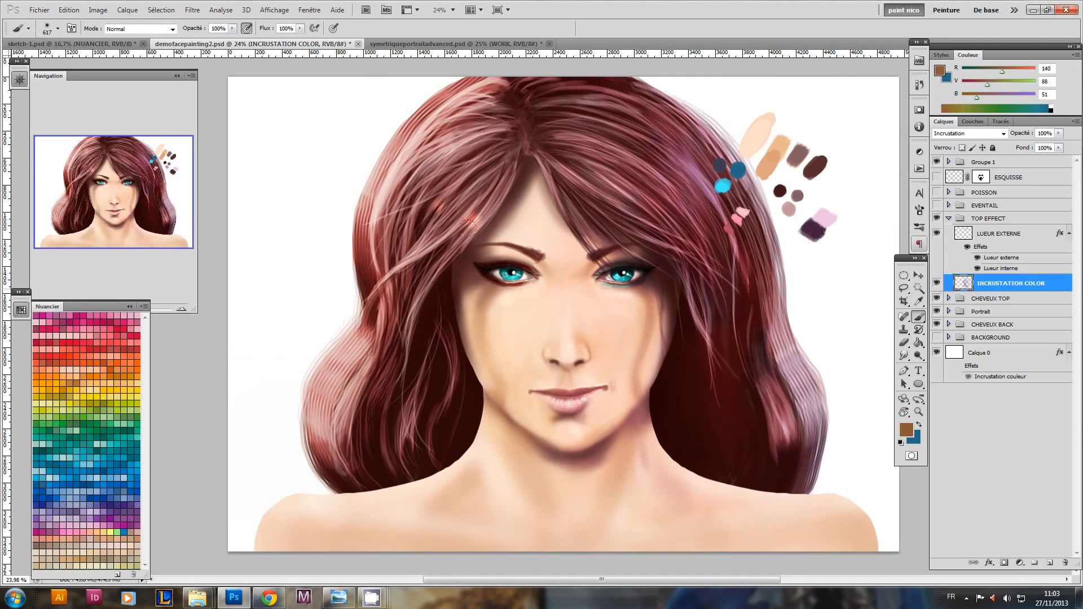
{"action": "left_click_drag", "start_coordinate": [601, 284], "coordinate": [572, 314]}
{"action": "left_click_drag", "start_coordinate": [672, 306], "coordinate": [704, 322]}
{"action": "mouse_move", "coordinate": [686, 275]}
{"action": "left_mouse_down"}
{"action": "mouse_move", "coordinate": [652, 333]}
{"action": "mouse_move", "coordinate": [625, 314]}
{"action": "mouse_move", "coordinate": [649, 327]}
{"action": "left_mouse_up"}
- Set the brush to 621 px and sample the dark purple swatch, followed by the deep pink swatch
{"action": "key", "text": "e"}
{"action": "left_click_drag", "start_coordinate": [540, 217], "coordinate": [505, 228]}
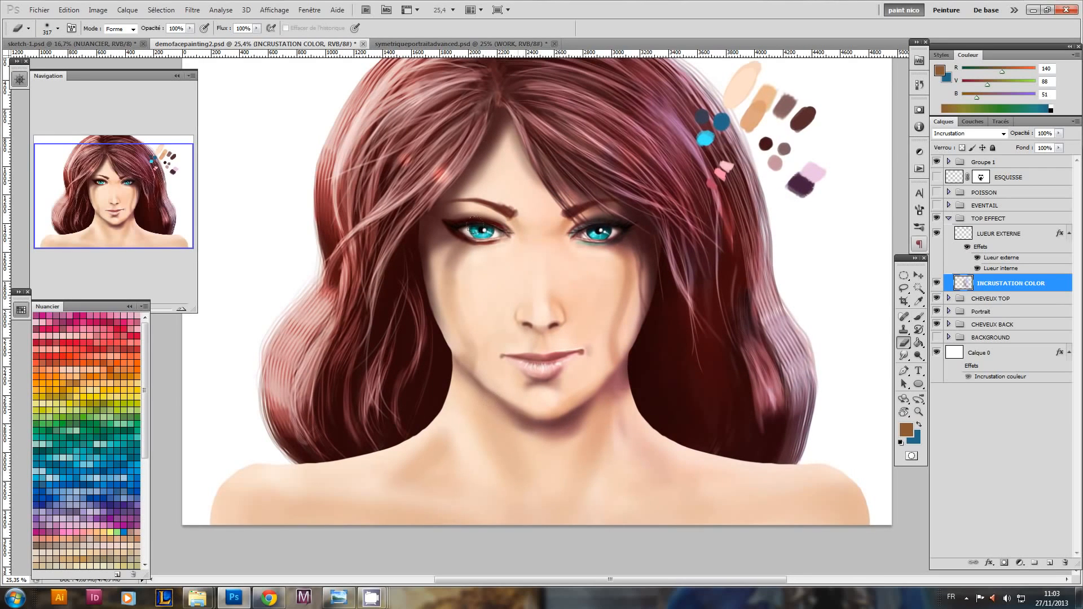
{"action": "mouse_move", "coordinate": [624, 282]}
{"action": "left_mouse_down"}
{"action": "mouse_move", "coordinate": [619, 314]}
{"action": "mouse_move", "coordinate": [640, 324]}
{"action": "left_mouse_up"}
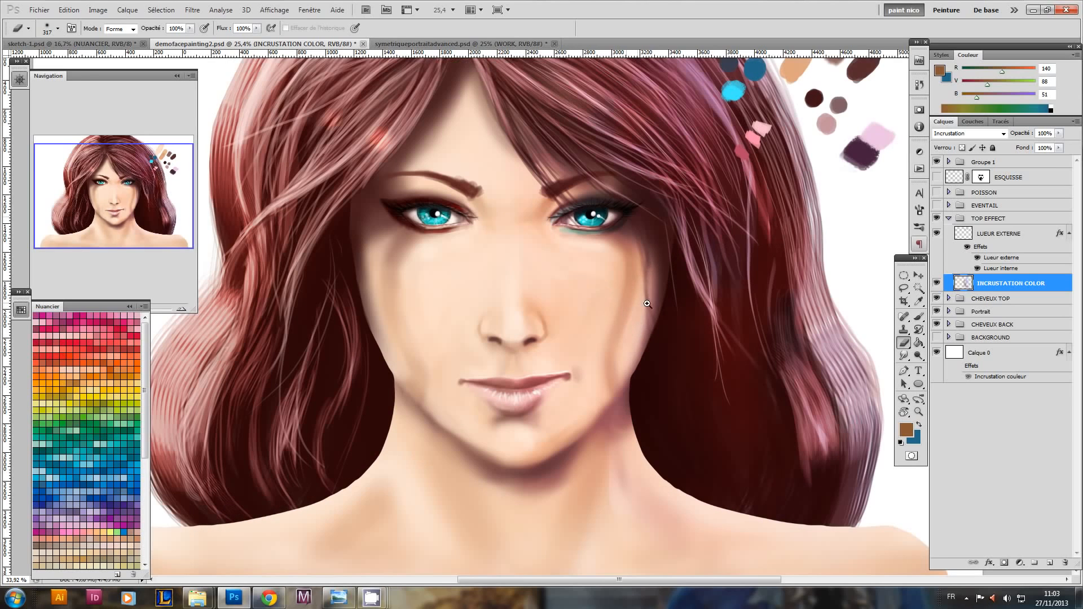
{"action": "key", "text": "b"}
{"action": "left_click", "coordinate": [860, 154], "text": "alt"}
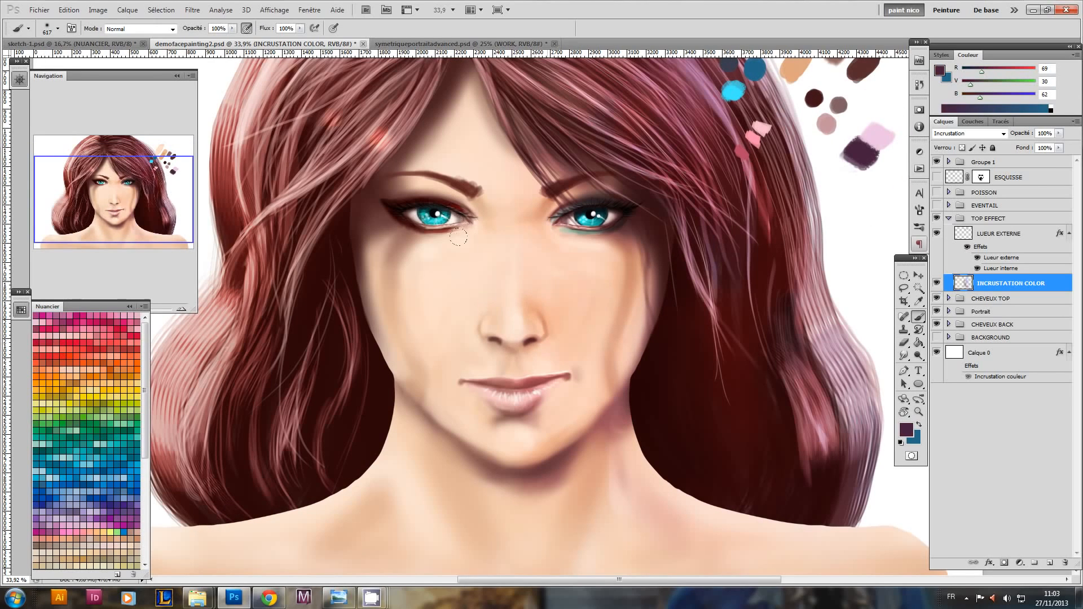
{"action": "right_click", "coordinate": [696, 242], "text": "alt"}
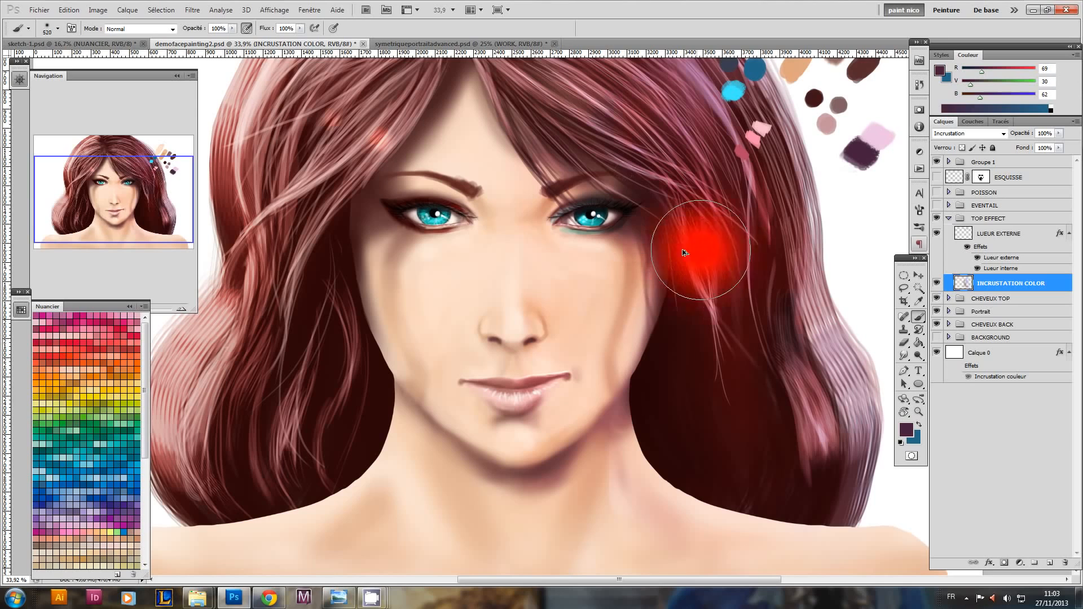
{"action": "left_click", "coordinate": [745, 148], "text": "alt"}
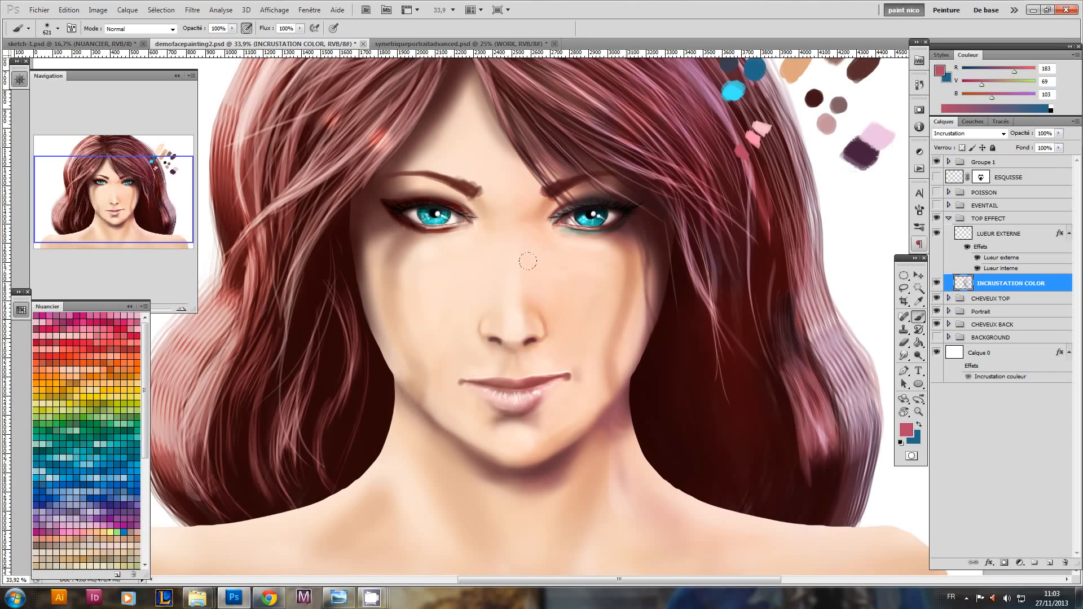
{"action": "left_click_drag", "start_coordinate": [645, 339], "coordinate": [668, 327]}
{"action": "left_click_drag", "start_coordinate": [668, 327], "coordinate": [645, 348]}
{"action": "key", "text": "ctrl+r"}
{"action": "key", "text": "ctrl+plus"}
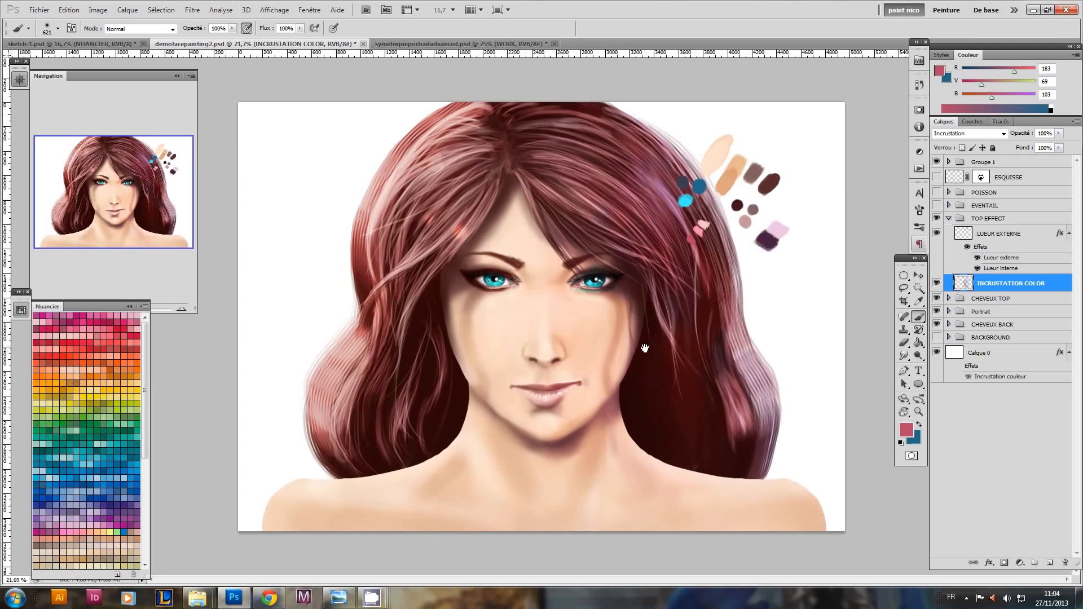
{"action": "left_click_drag", "start_coordinate": [500, 190], "coordinate": [508, 201]}
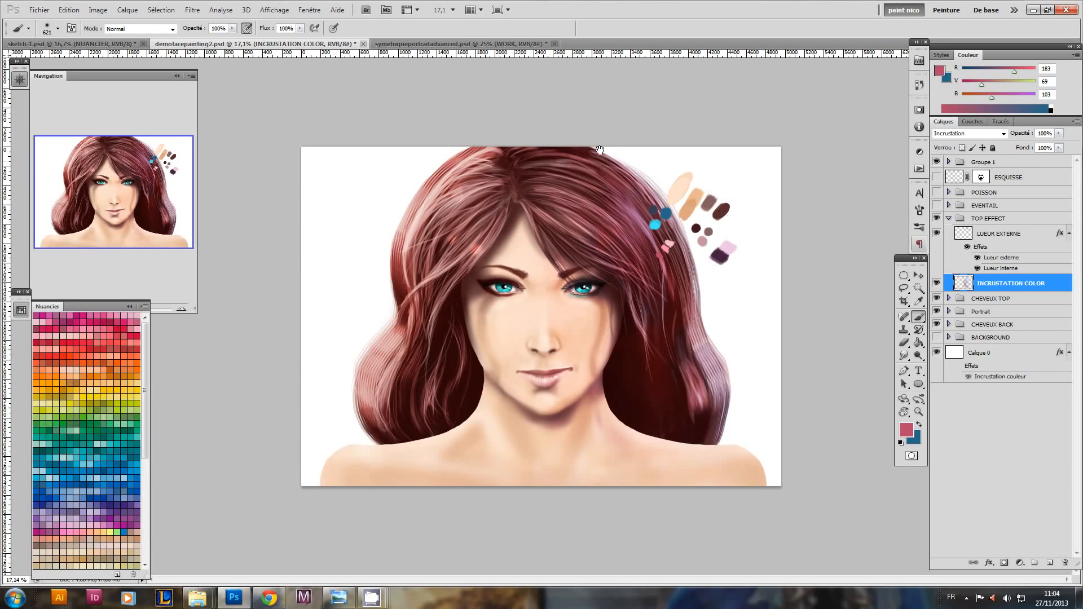
{"action": "left_click_drag", "start_coordinate": [374, 106], "coordinate": [390, 117]}
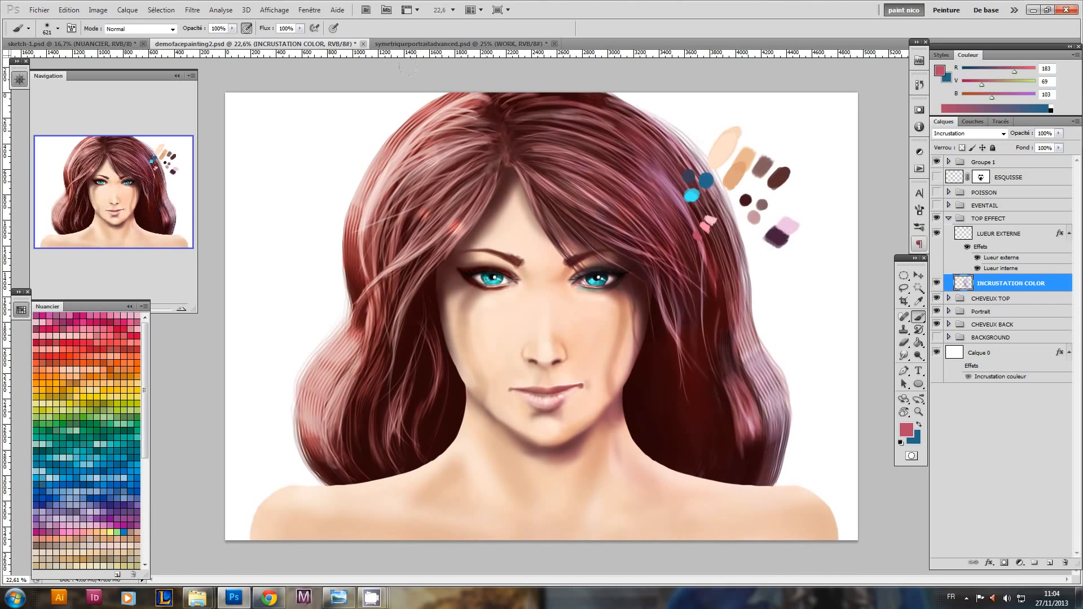
{"action": "mouse_move", "coordinate": [372, 598]}
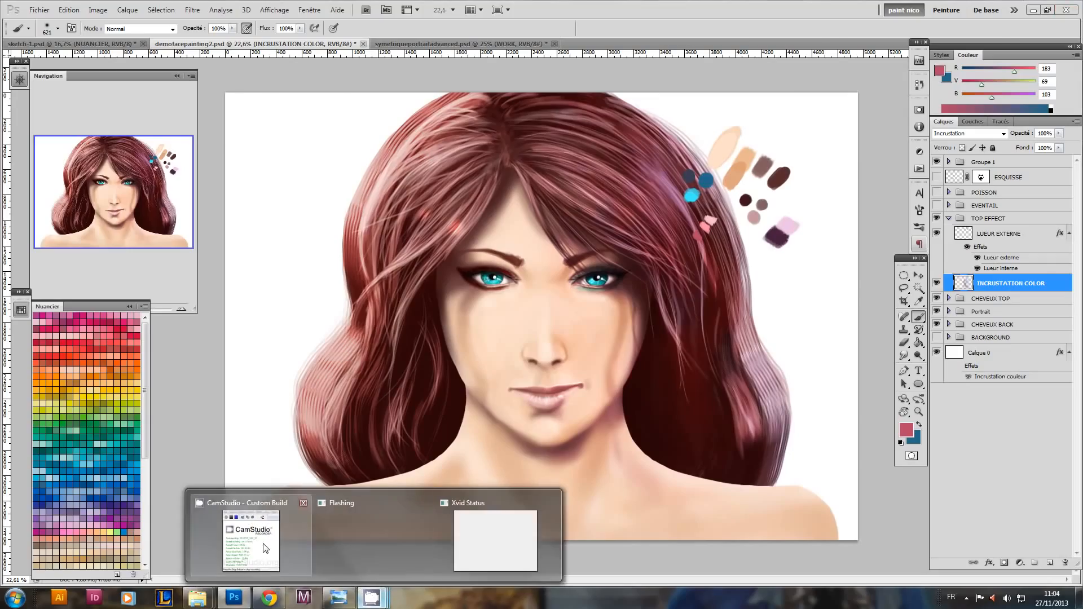